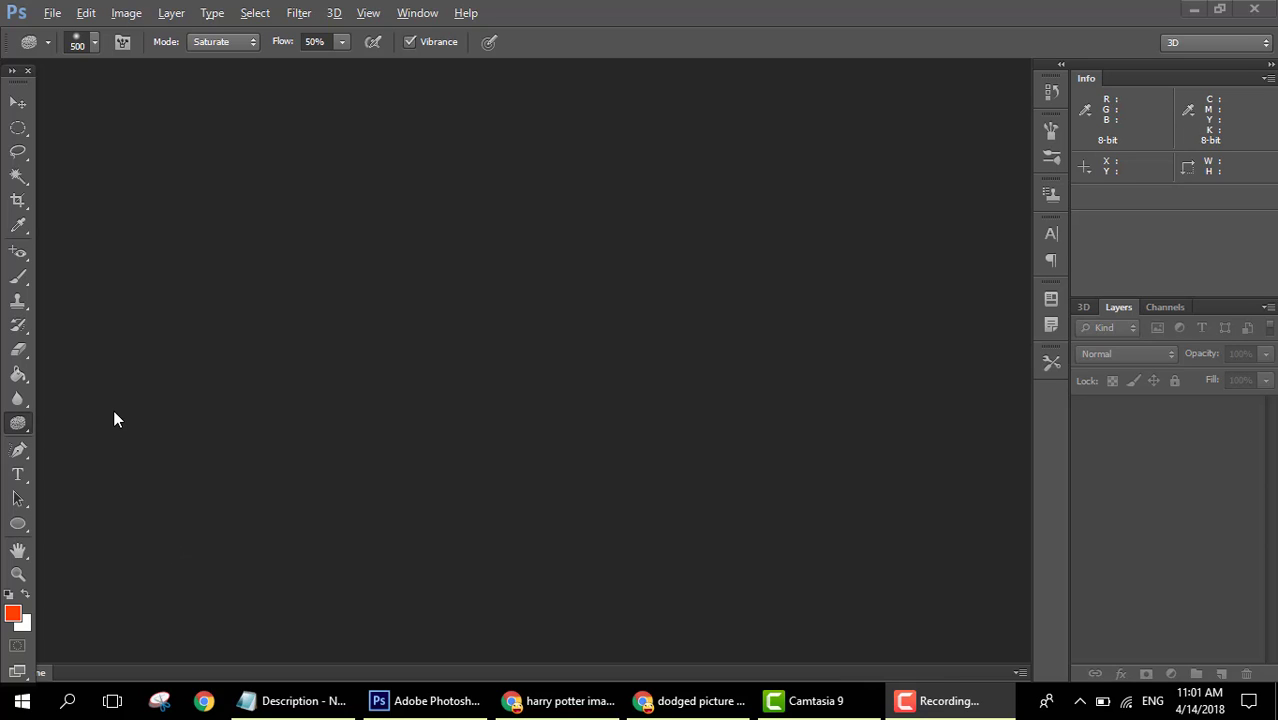
Step: Review the tool variants grouped with the Eraser, Paint Bucket, Blur and Sponge tools
click(20, 349)
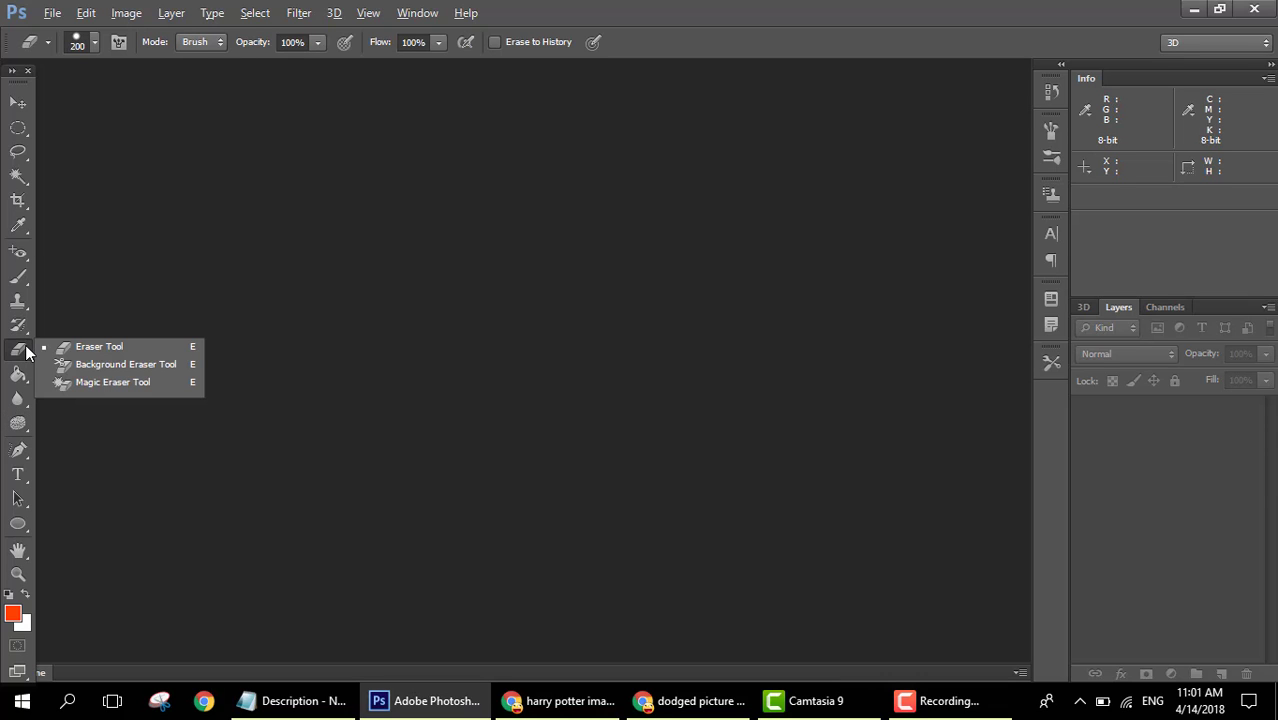
click(19, 375)
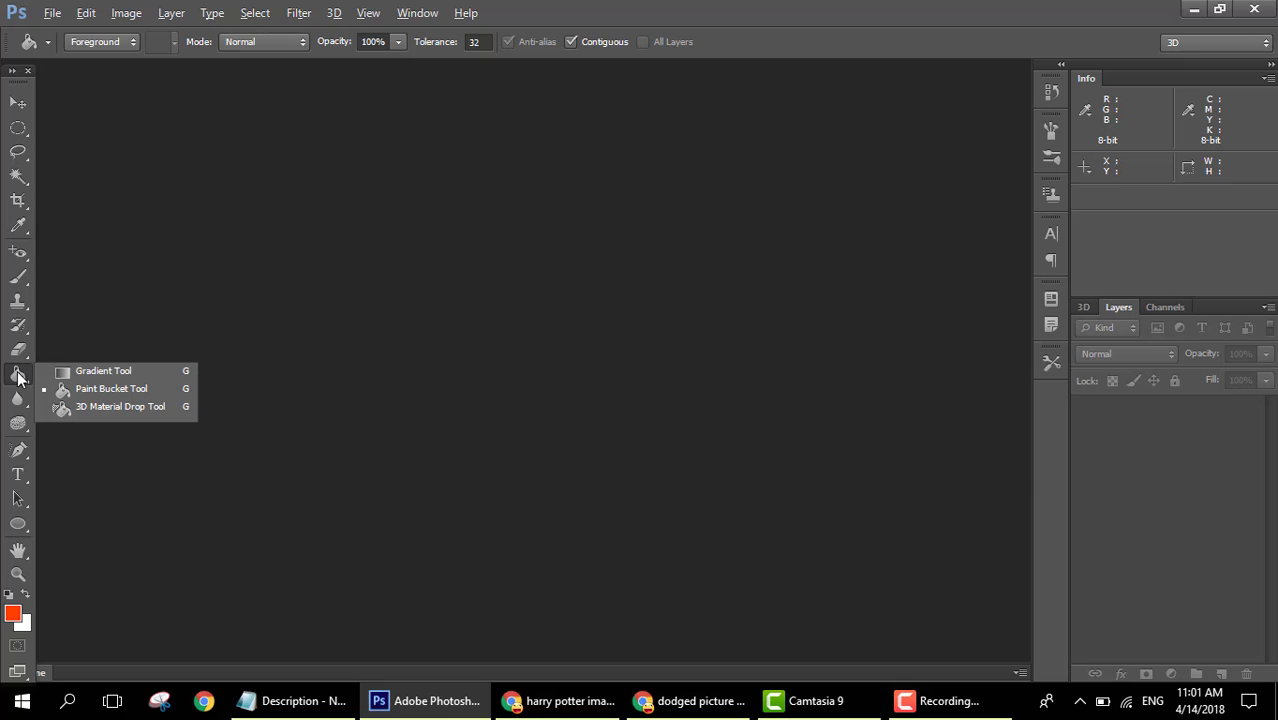
click(19, 399)
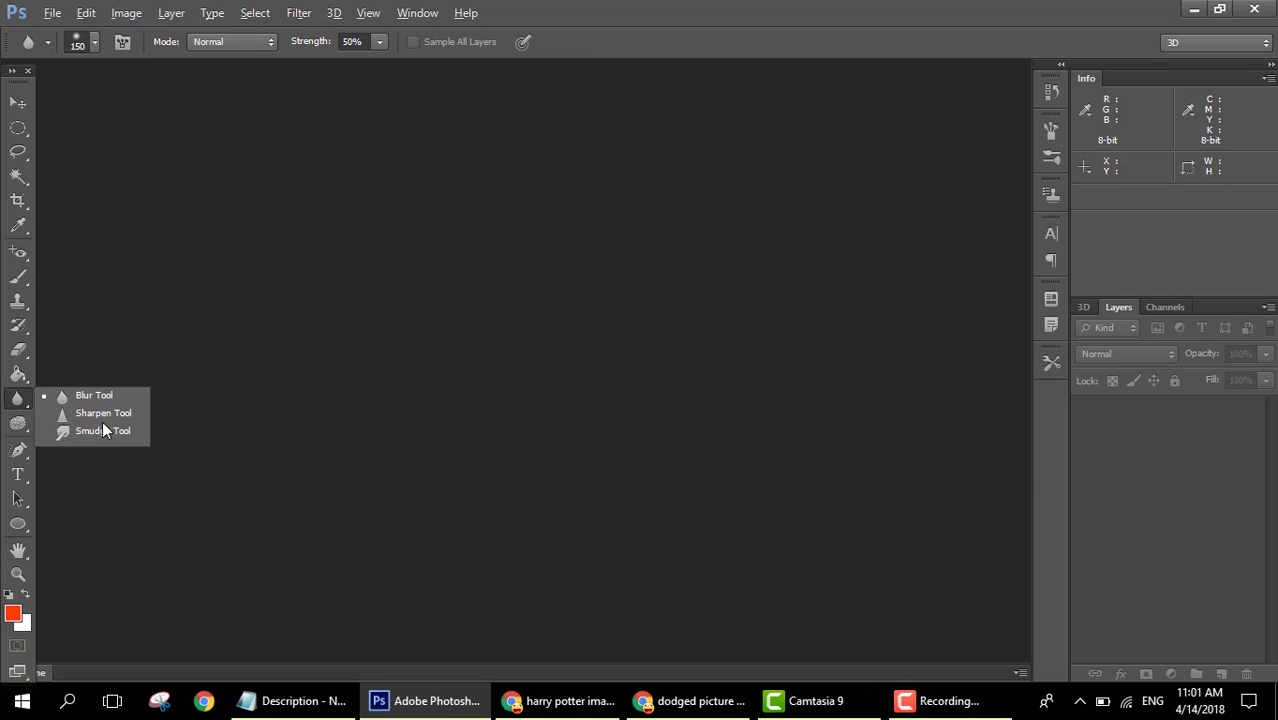
click(19, 424)
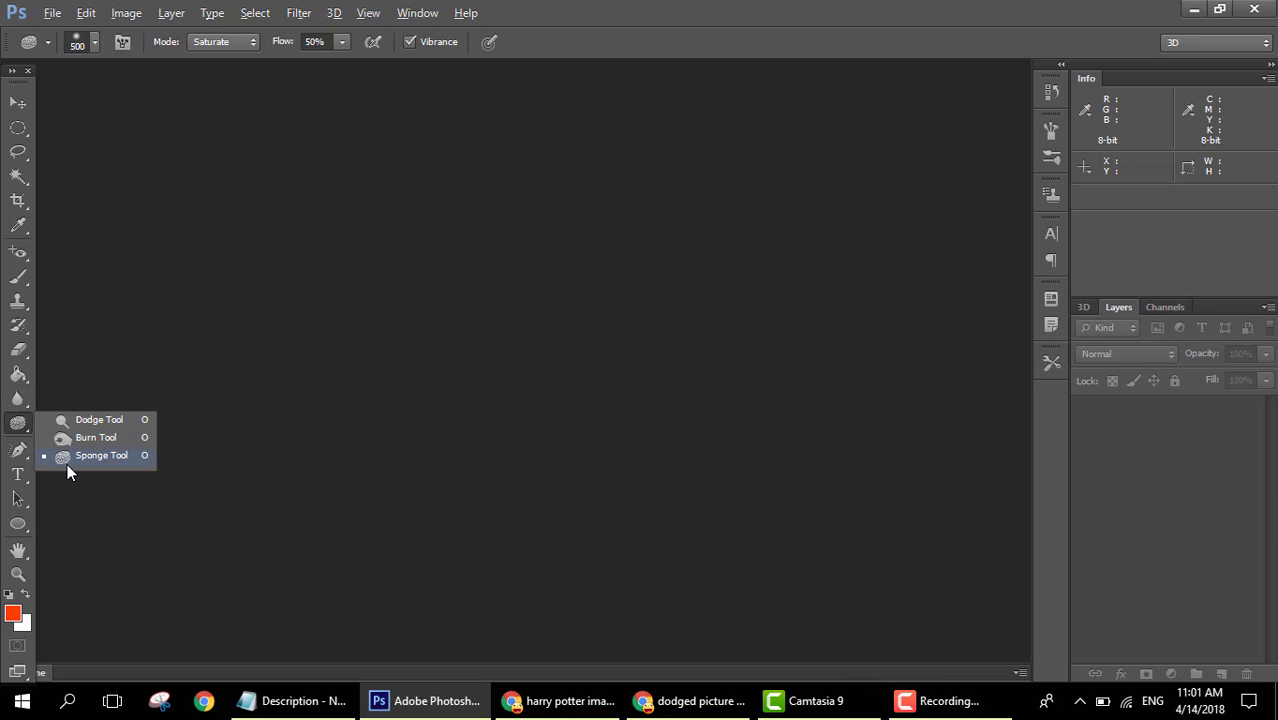
click(43, 515)
key(ctrl+o)
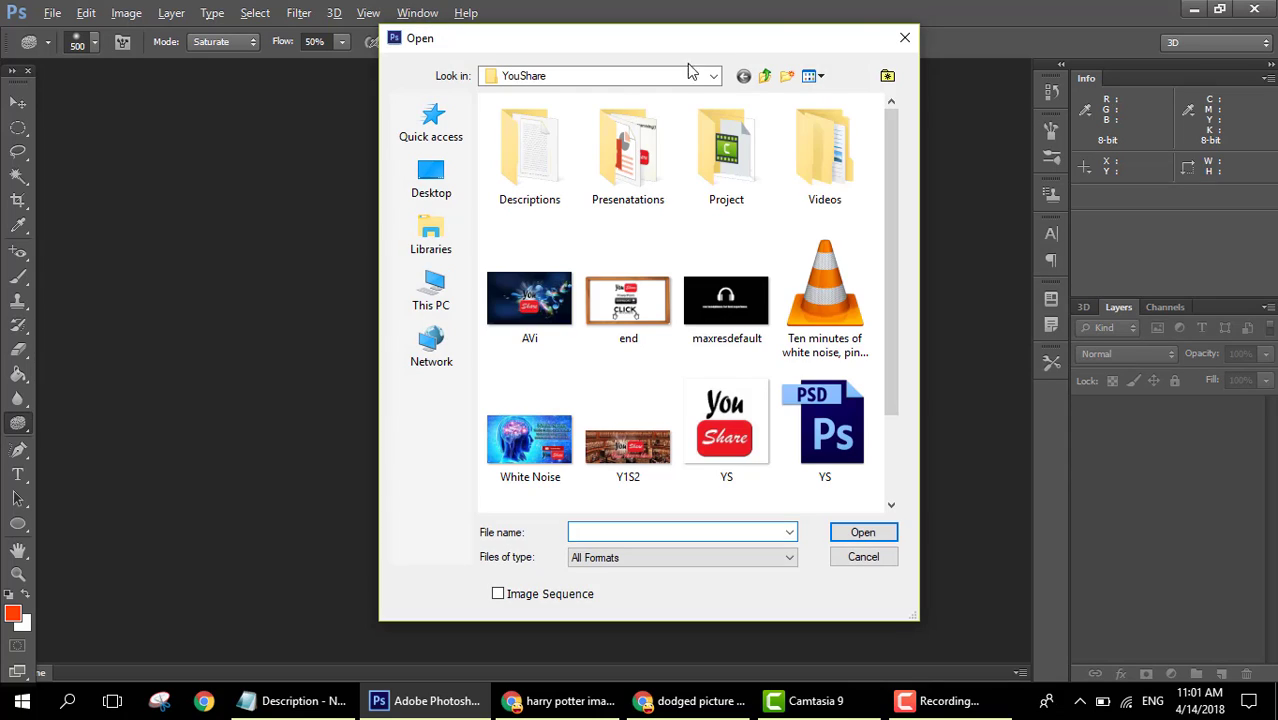
click(901, 40)
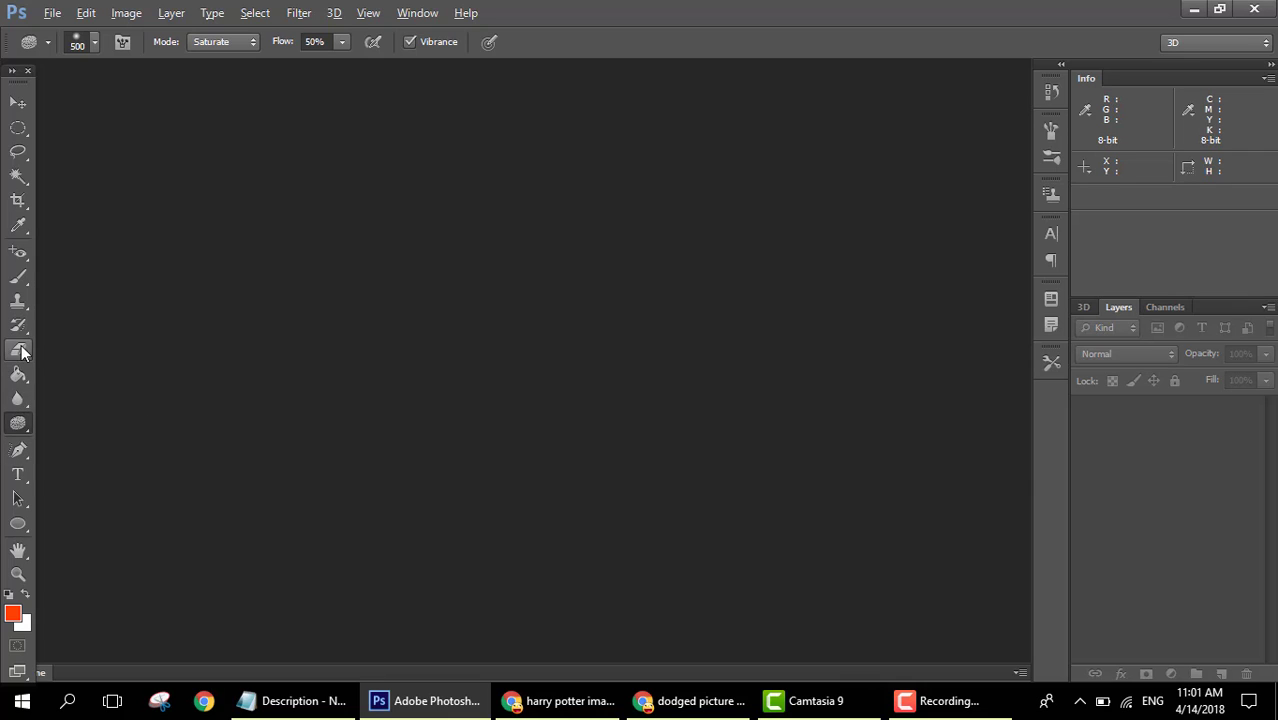
Step: Activate the Red Eye Tool and open the 1200px-BoldRedEye.jpg photo from the desktop
click(17, 251)
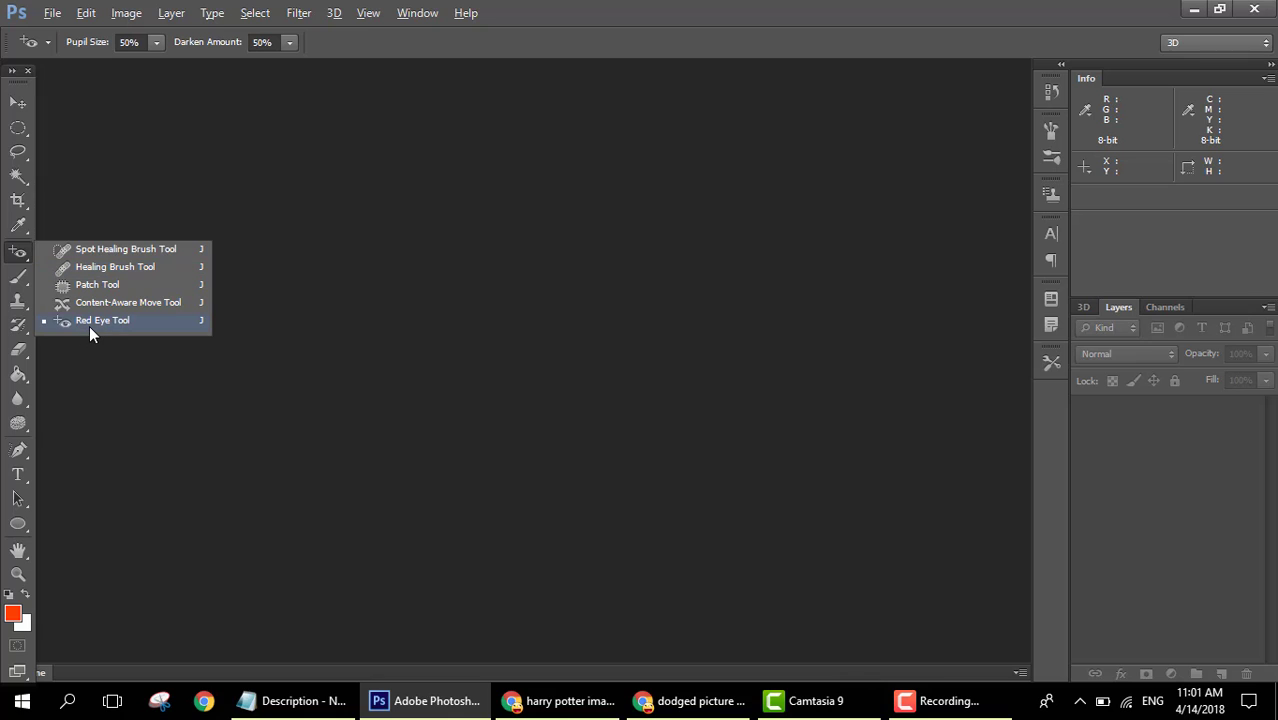
click(90, 322)
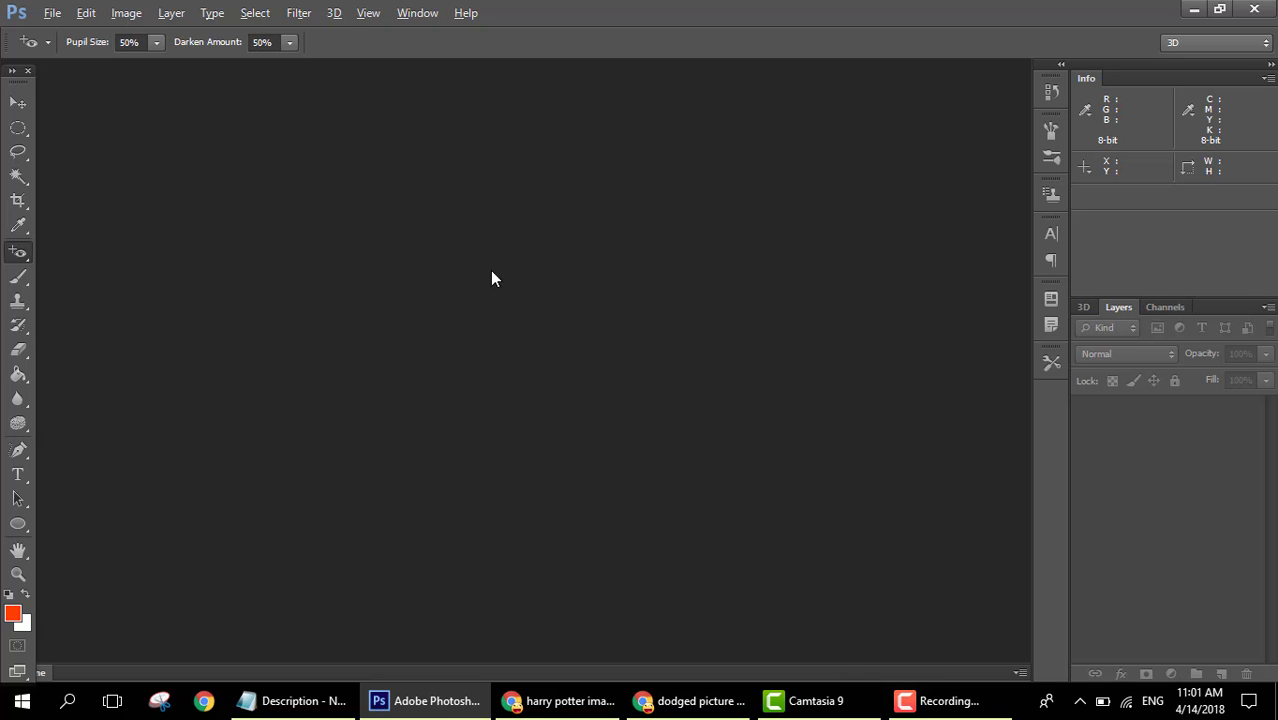
key(super+d)
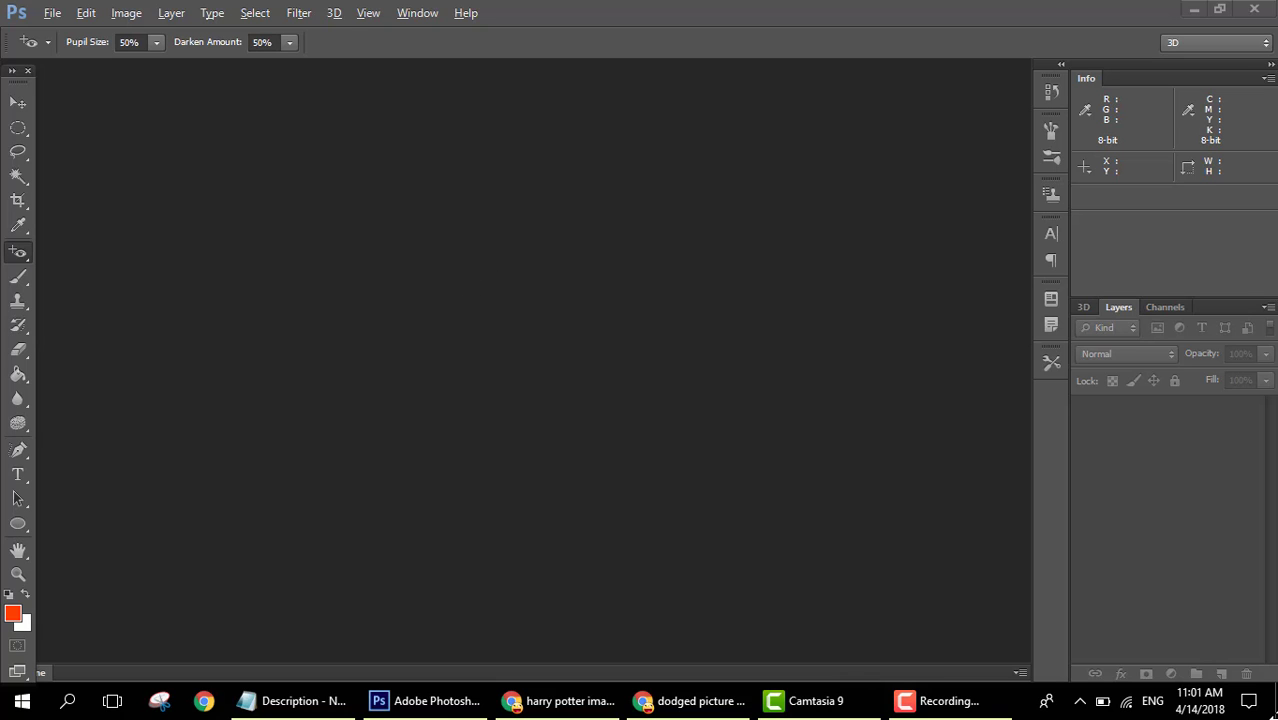
click(1190, 9)
drag(622, 220, 481, 436)
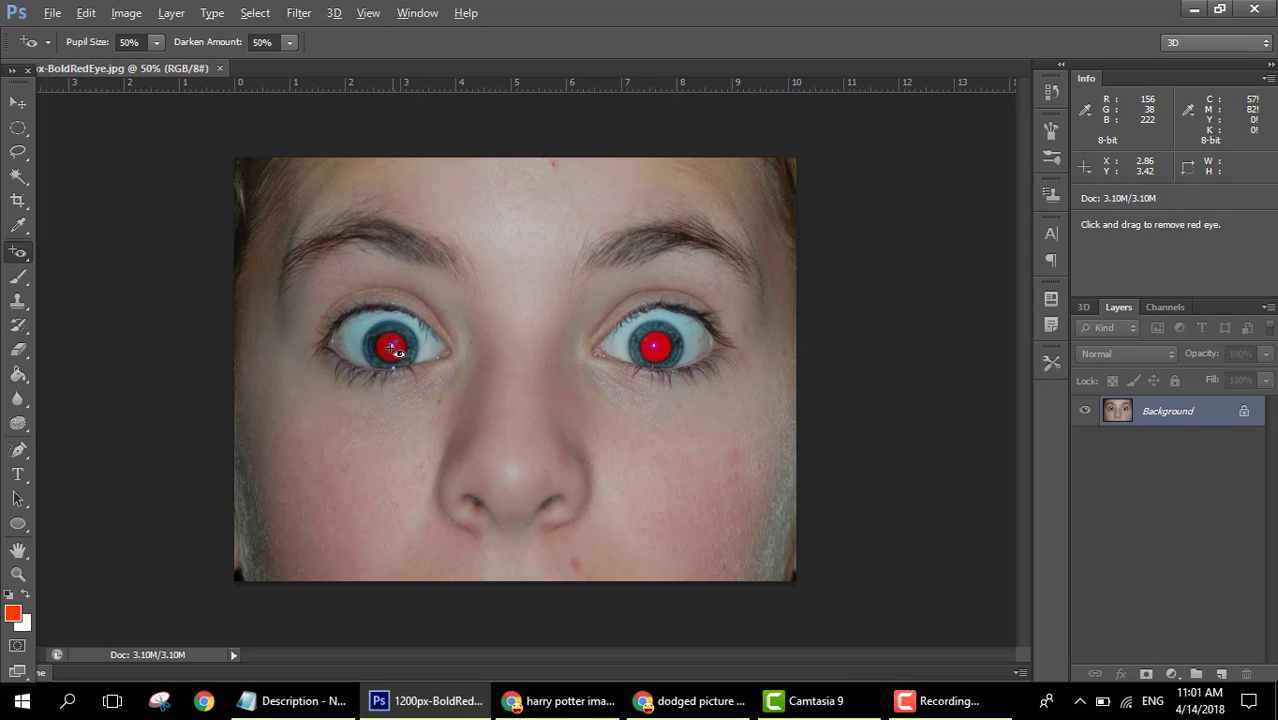
Step: Remove the red eye from both pupils with the Red Eye Tool, and close the photo without saving
scroll(412, 358, up, 3)
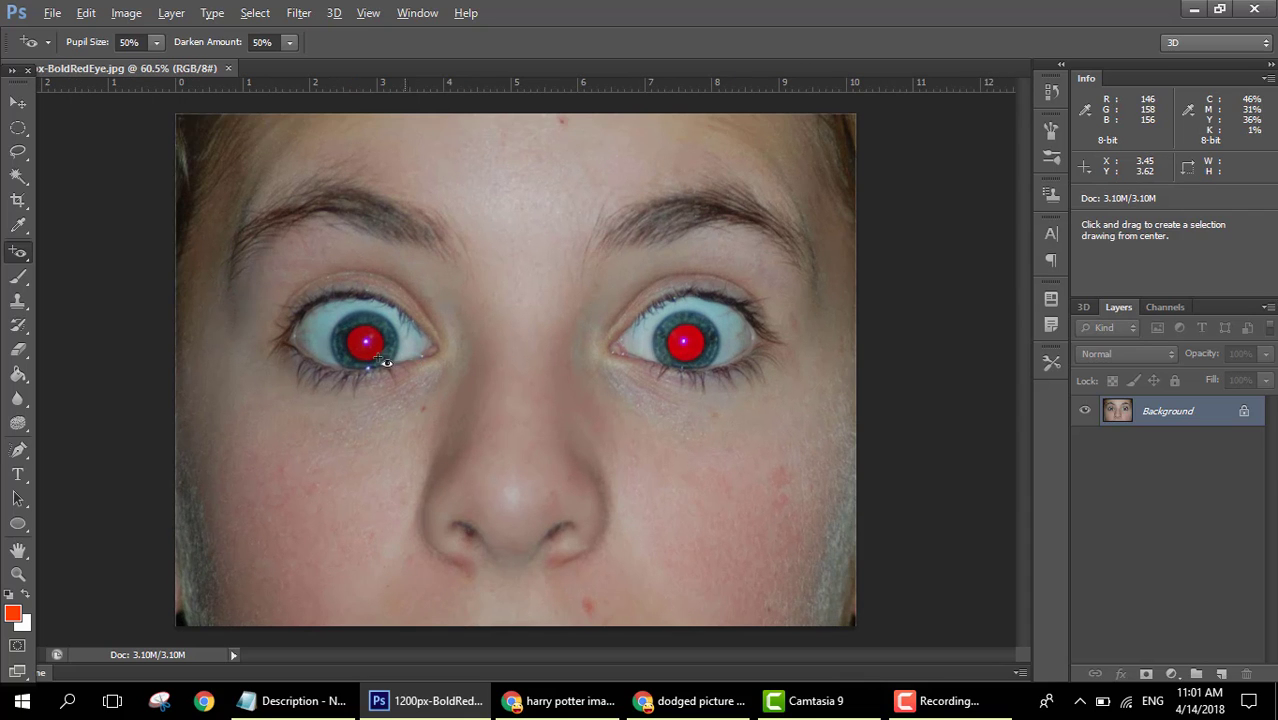
right_click(17, 250)
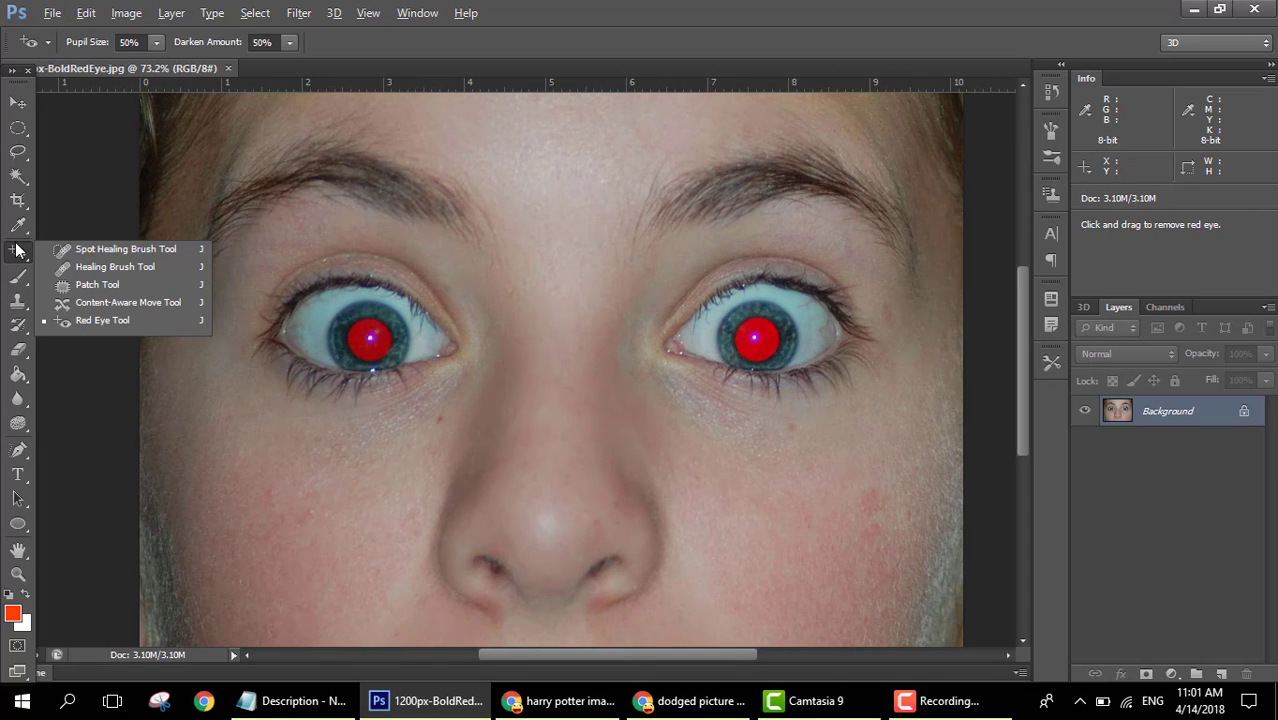
click(86, 320)
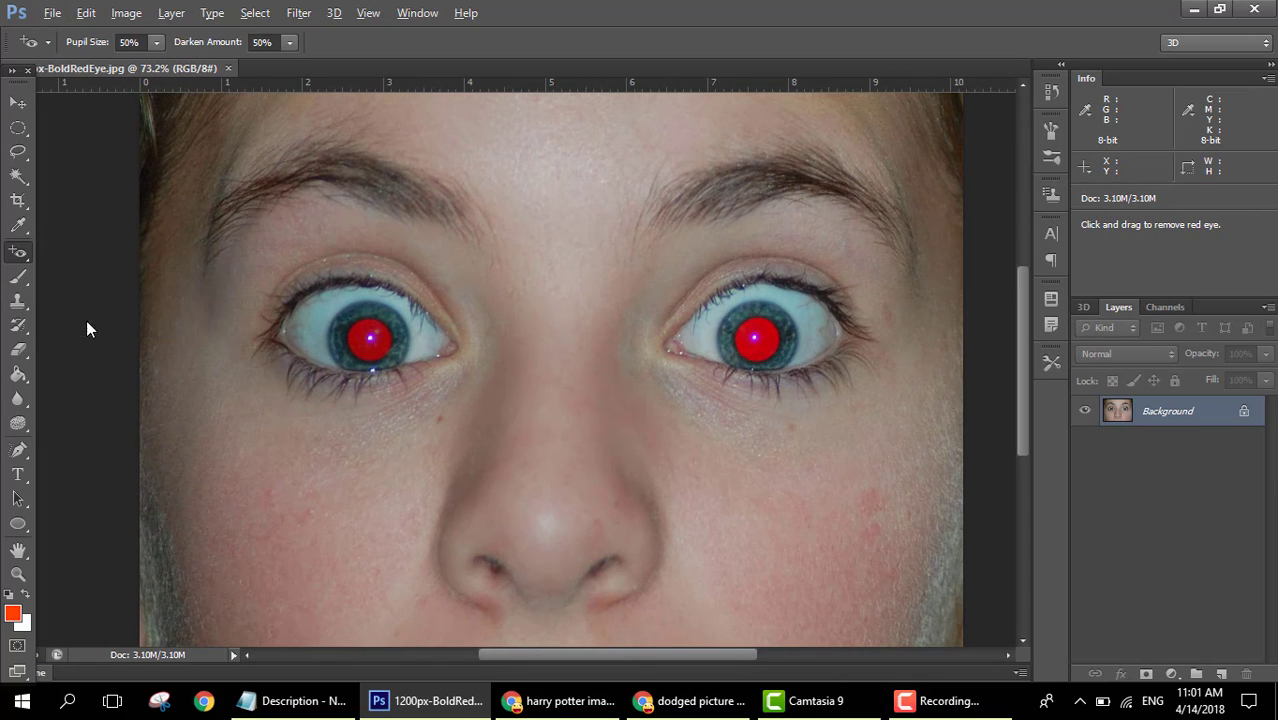
click(370, 341)
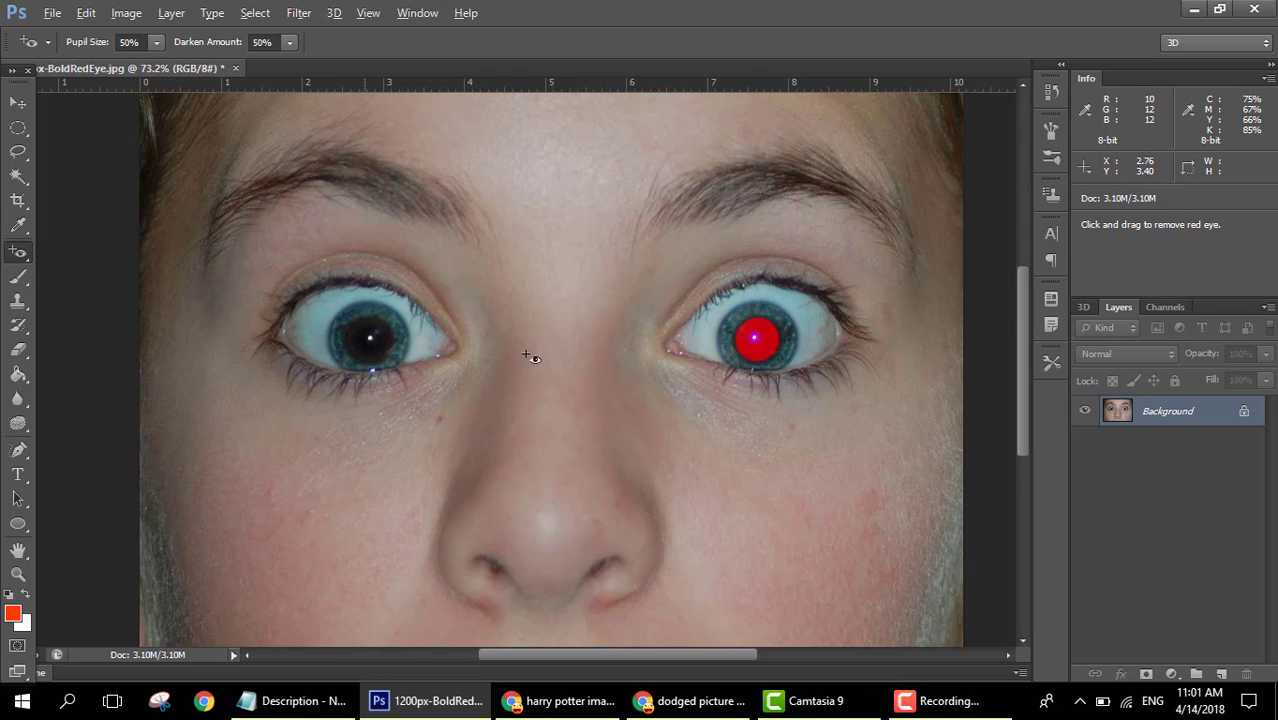
click(757, 343)
scroll(759, 346, down, 3)
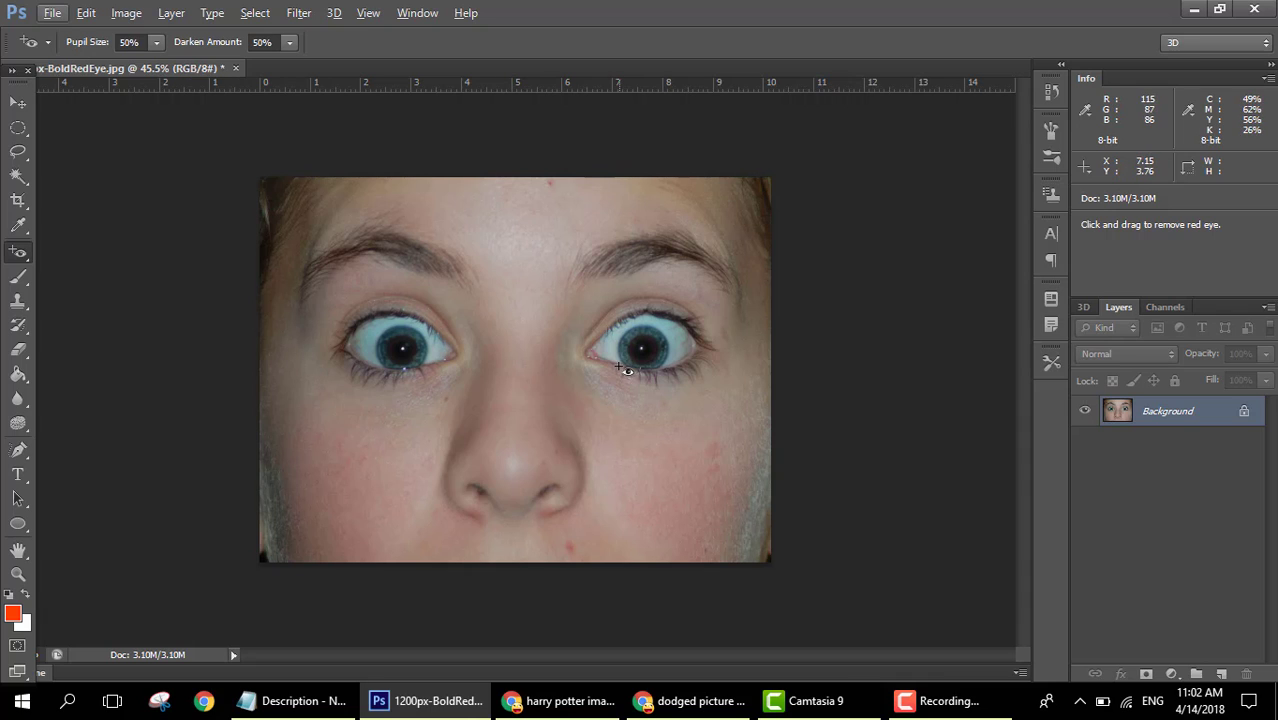
click(236, 68)
click(642, 275)
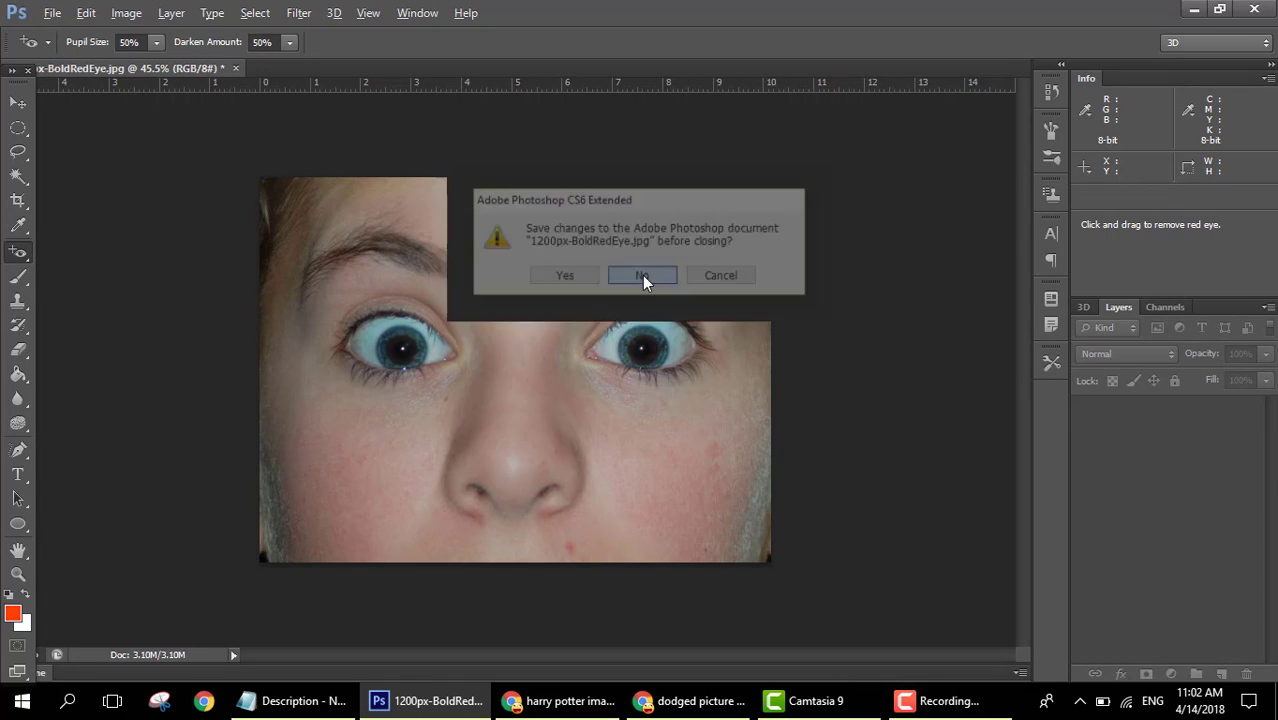
Step: Activate the Eraser Tool and open image.jpg from the desktop
click(23, 350)
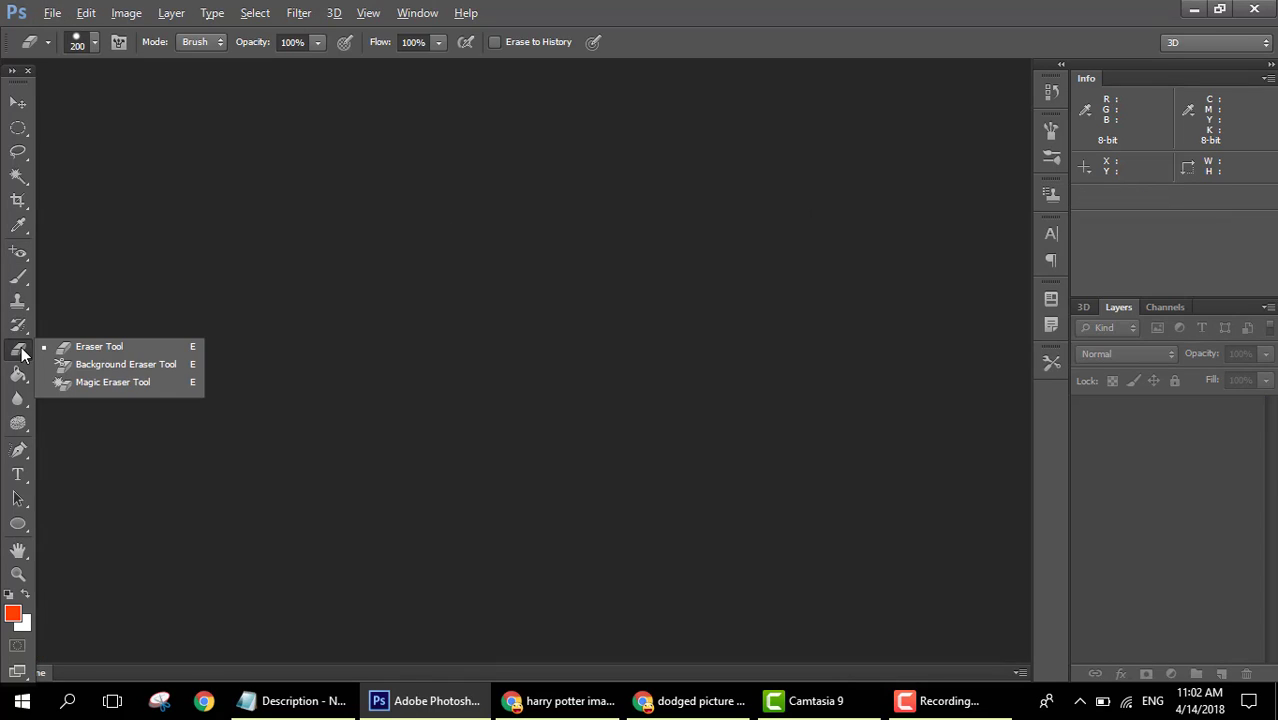
click(21, 350)
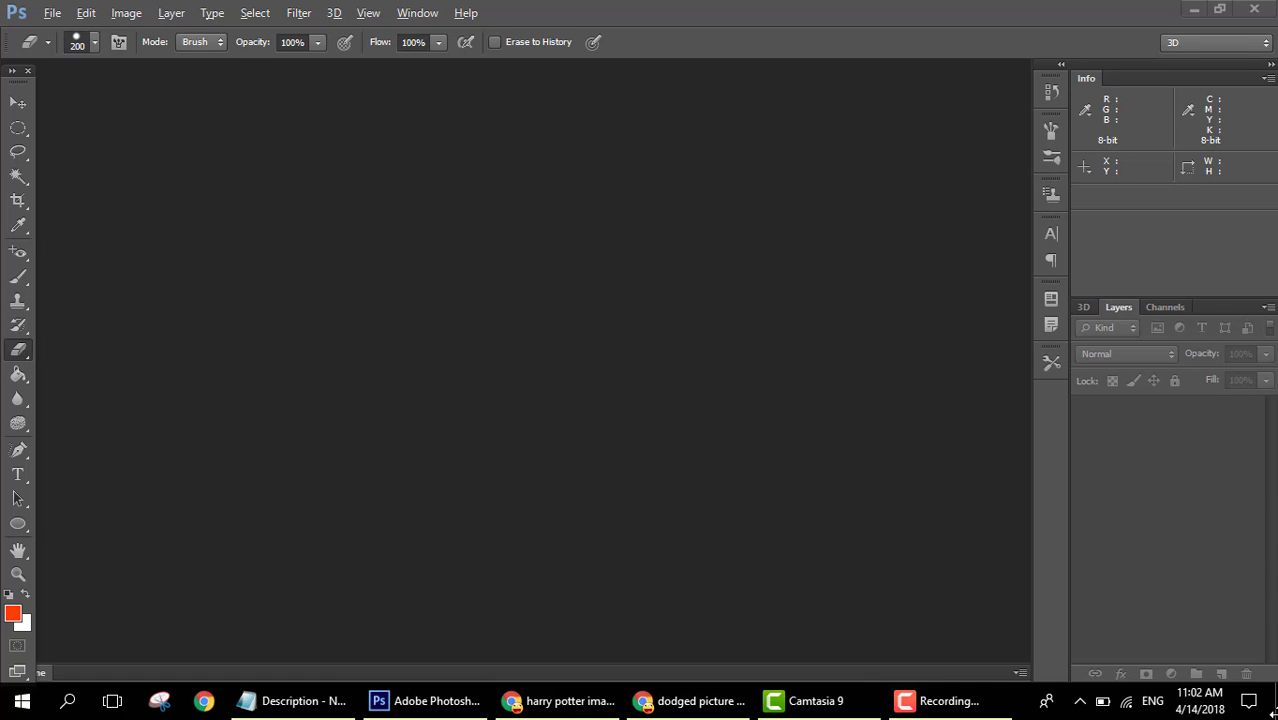
click(1190, 10)
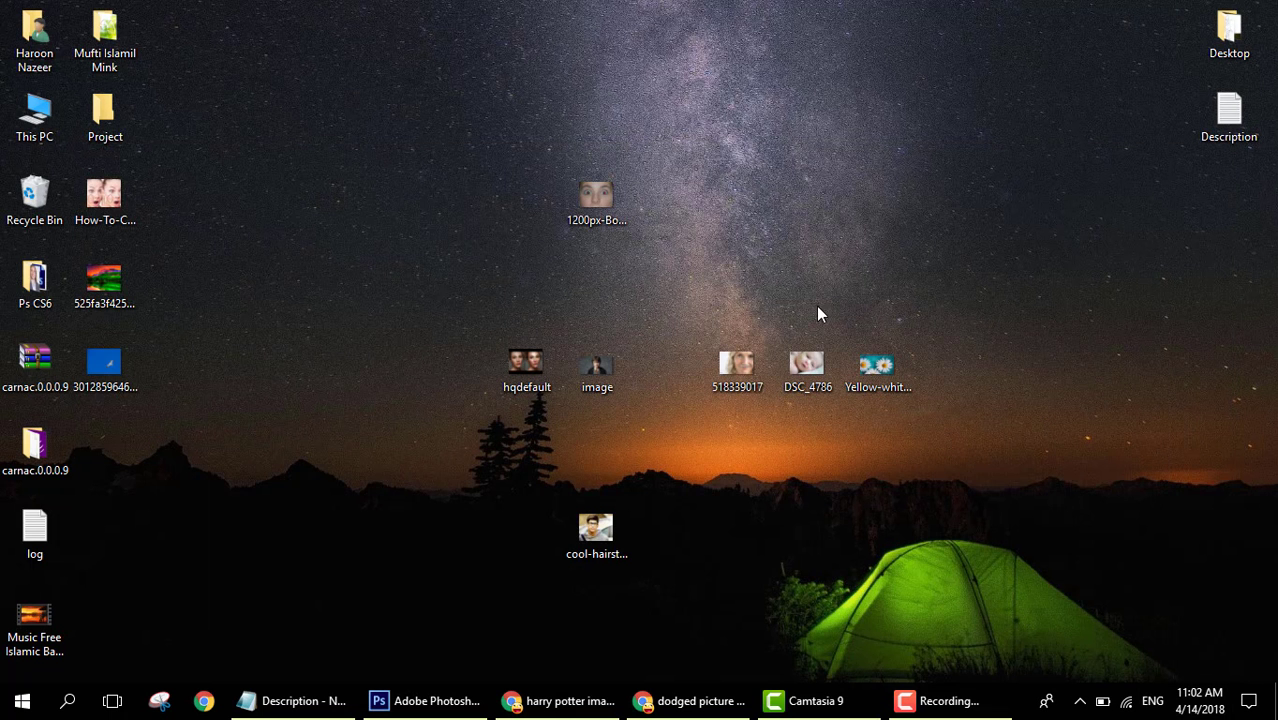
drag(595, 390, 468, 374)
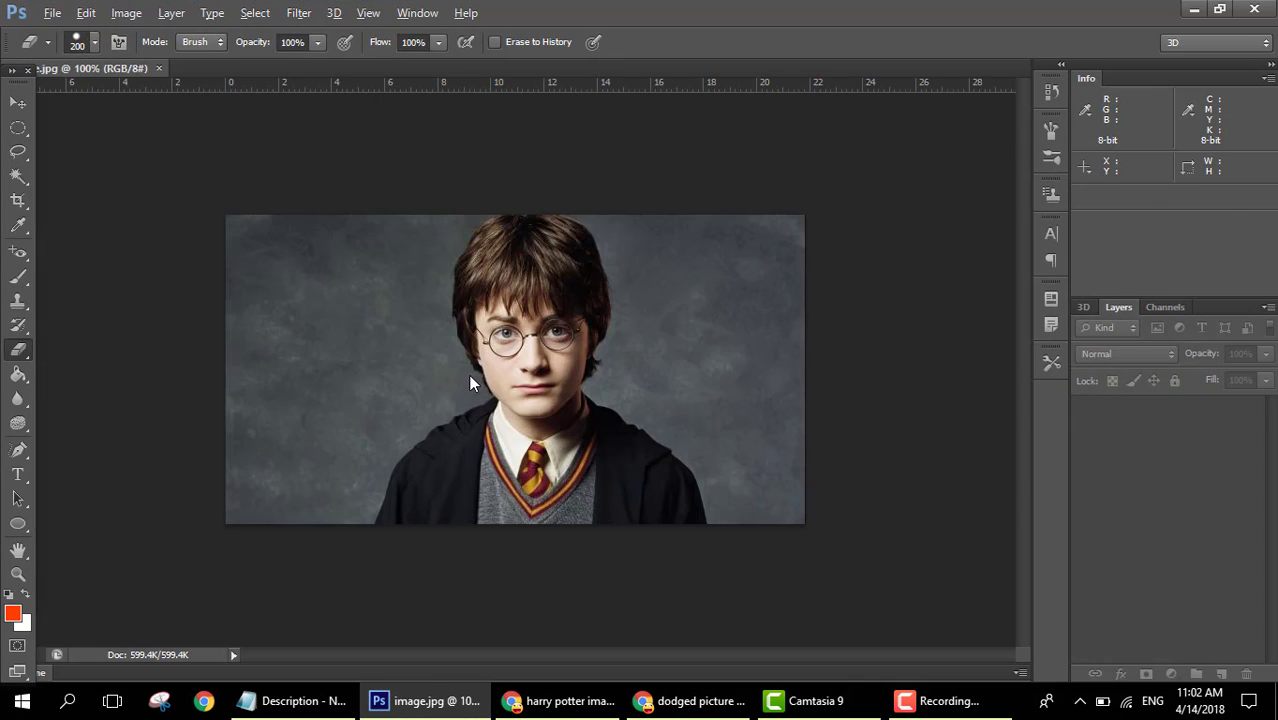
scroll(420, 383, up, 1)
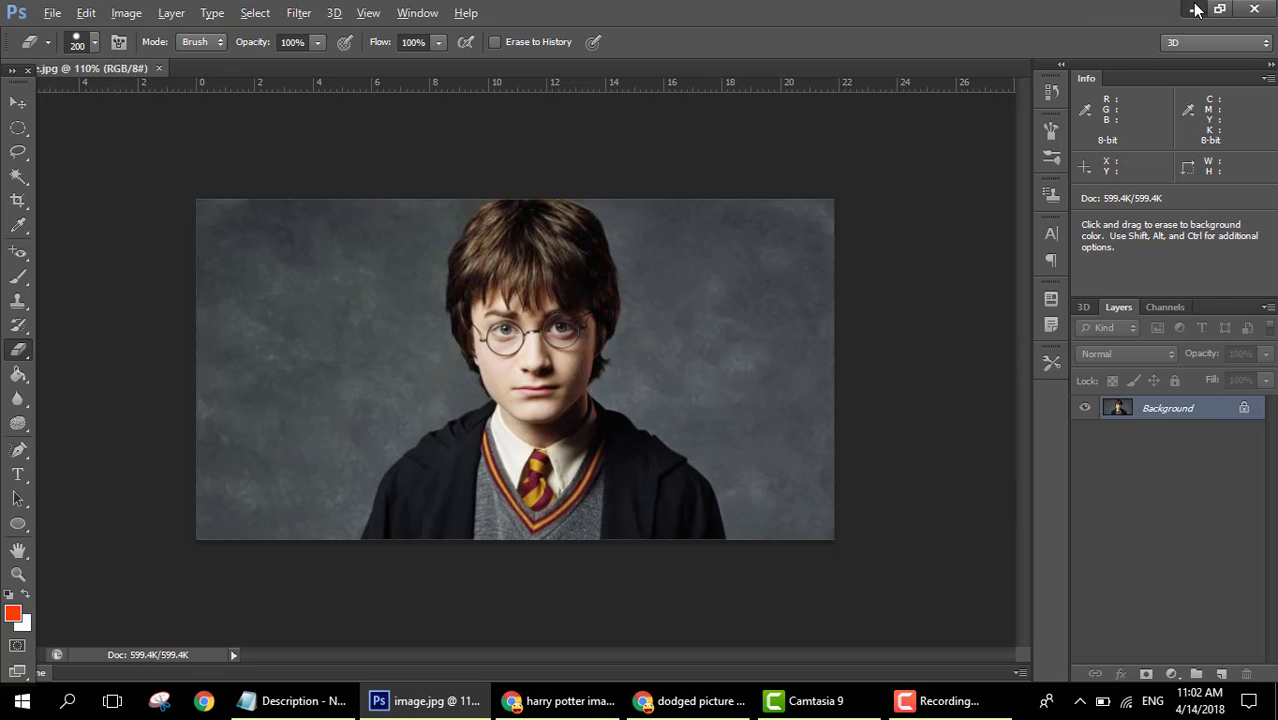
Step: Launch Carnac from the carnac.0.0.0.9 desktop folder, test it with a keystroke, and switch back to Photoshop
click(1196, 10)
double_click(41, 472)
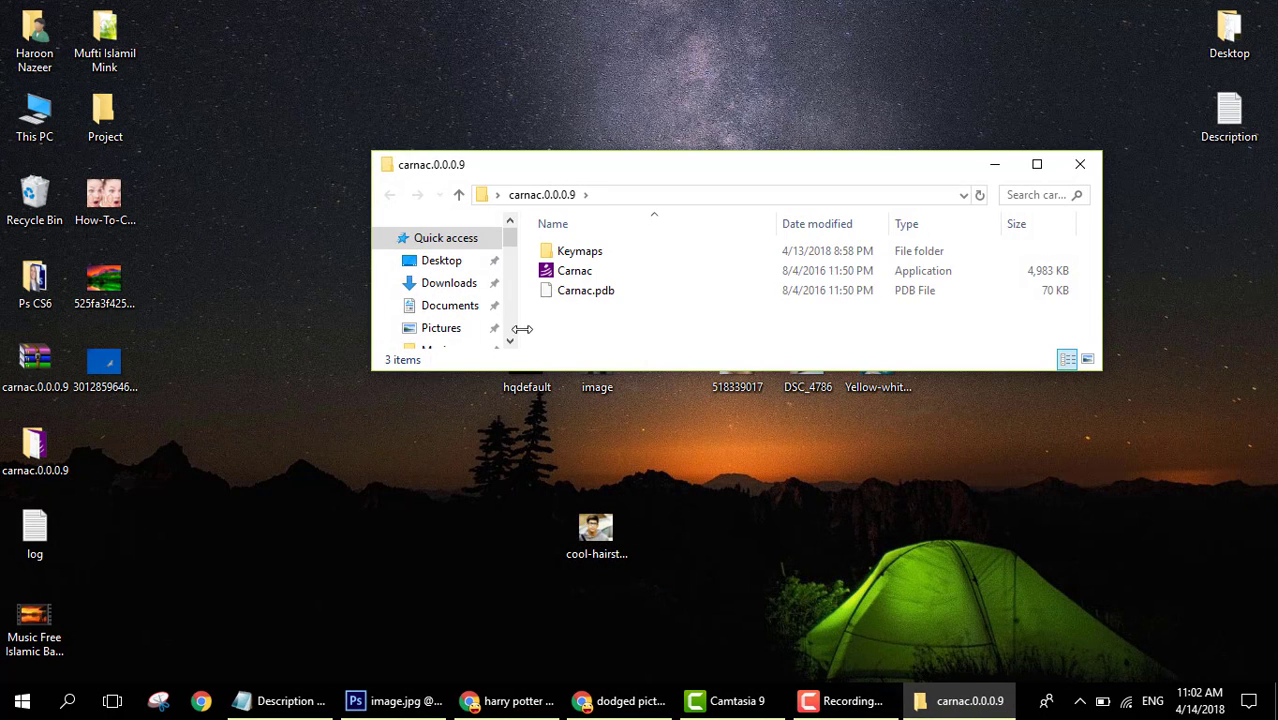
double_click(636, 270)
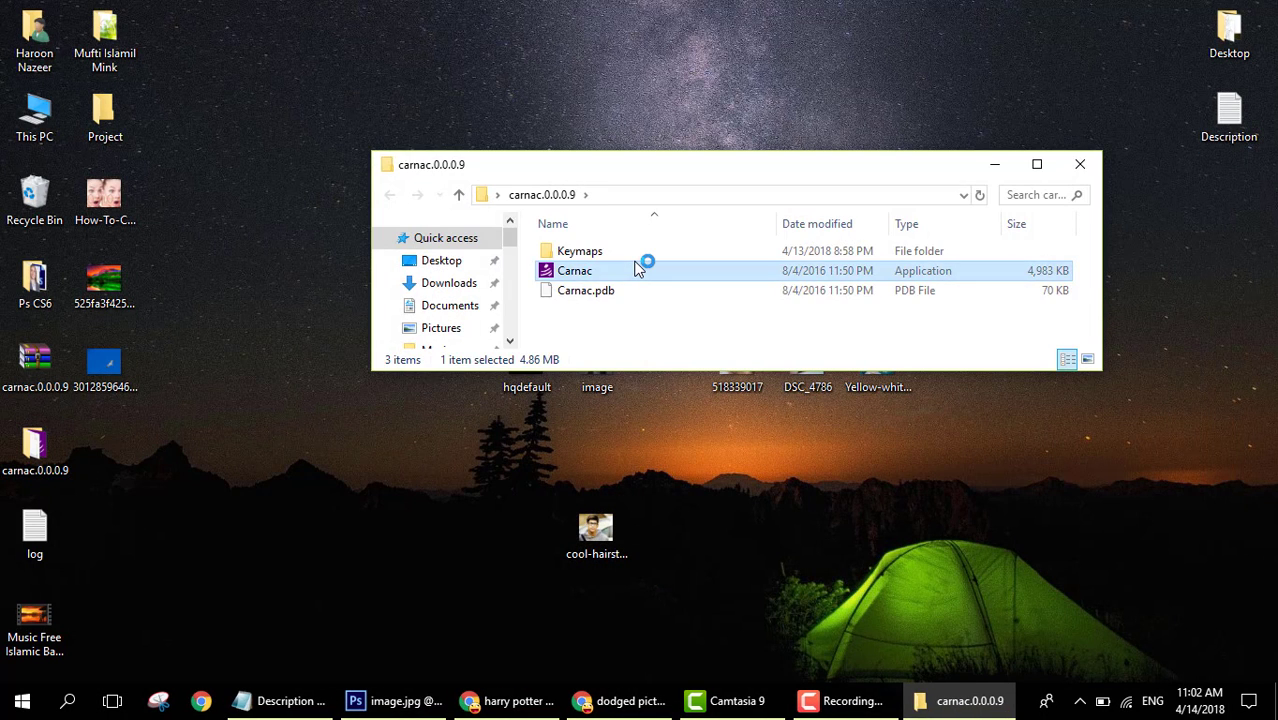
click(960, 167)
click(976, 168)
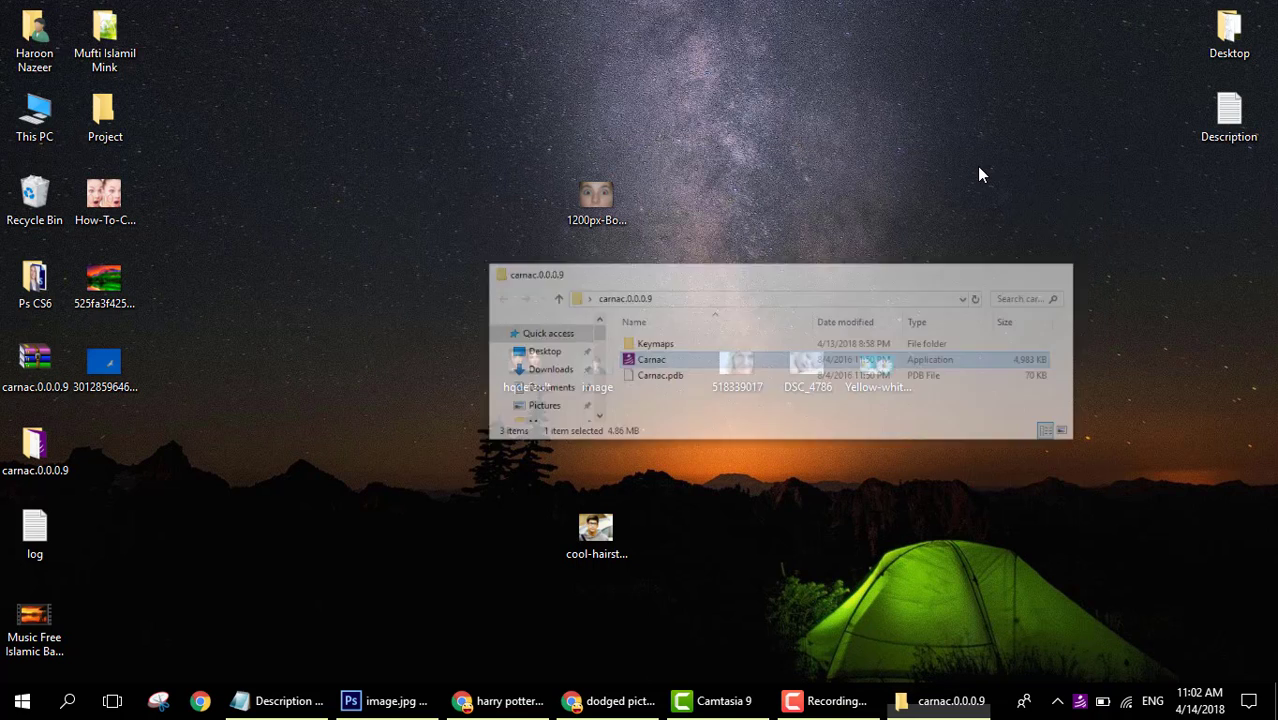
key(t)
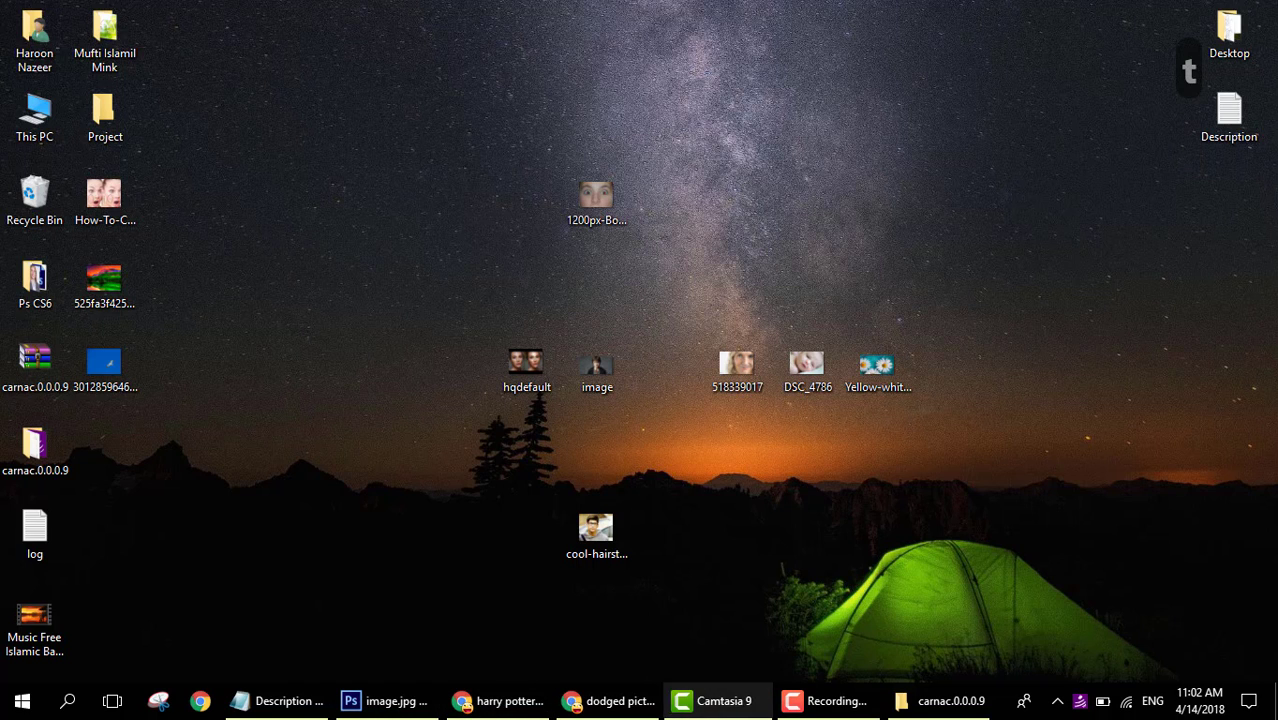
click(385, 701)
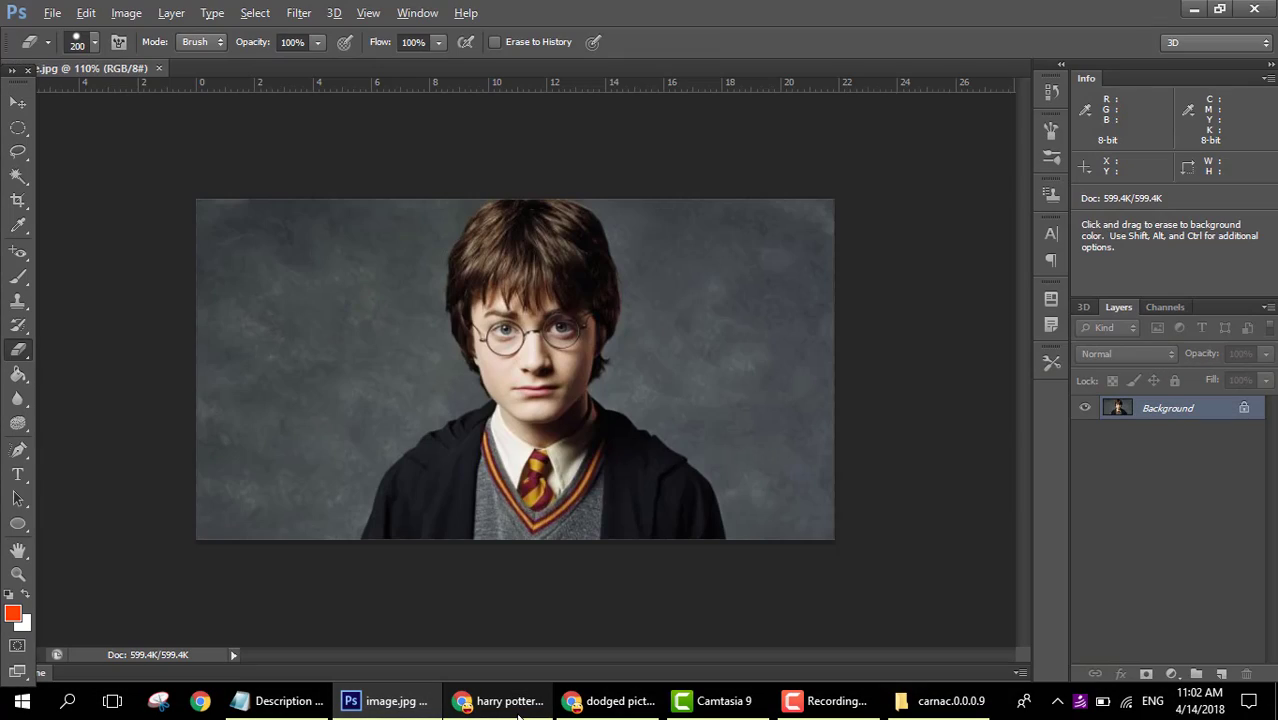
Step: Select the grey backdrop on the left side of the portrait with the Magic Wand Tool
scroll(342, 457, up, 2)
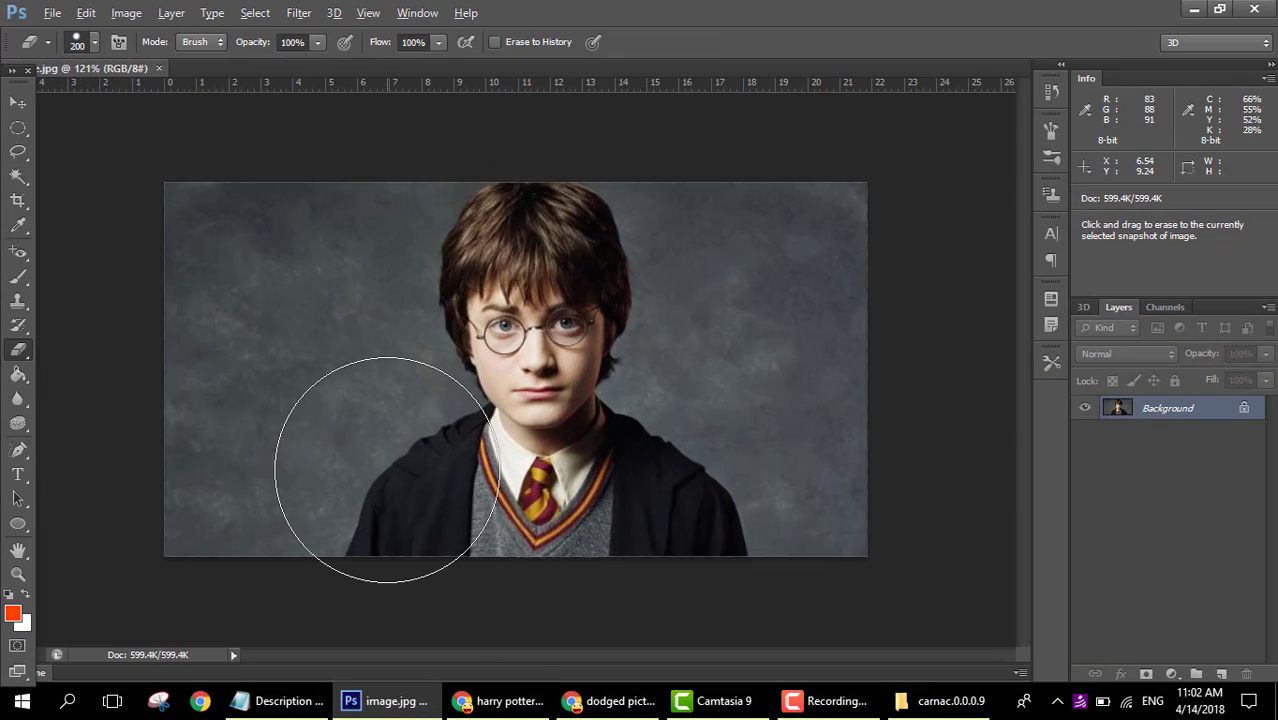
scroll(342, 457, up, 1)
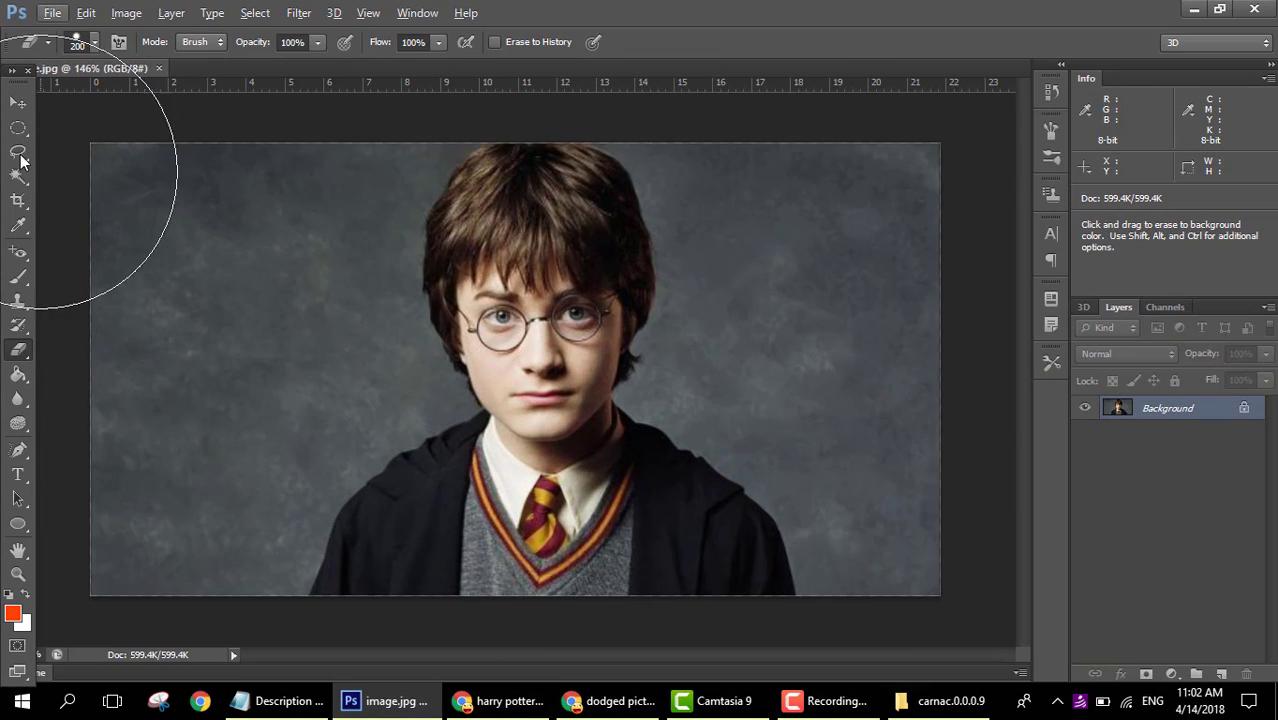
click(16, 176)
click(234, 291)
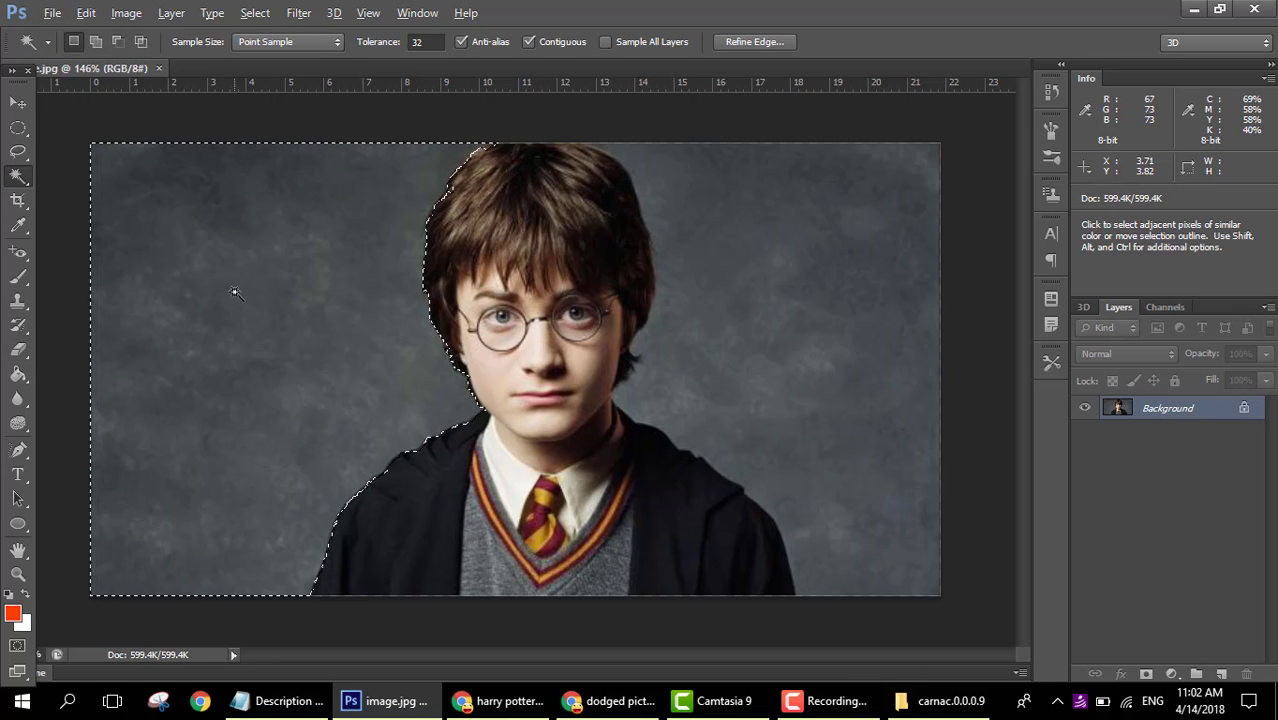
scroll(234, 291, down, 1)
Step: Extend the selection over the right side of the portrait with the Quick Selection Tool, and clear the selection
right_click(17, 177)
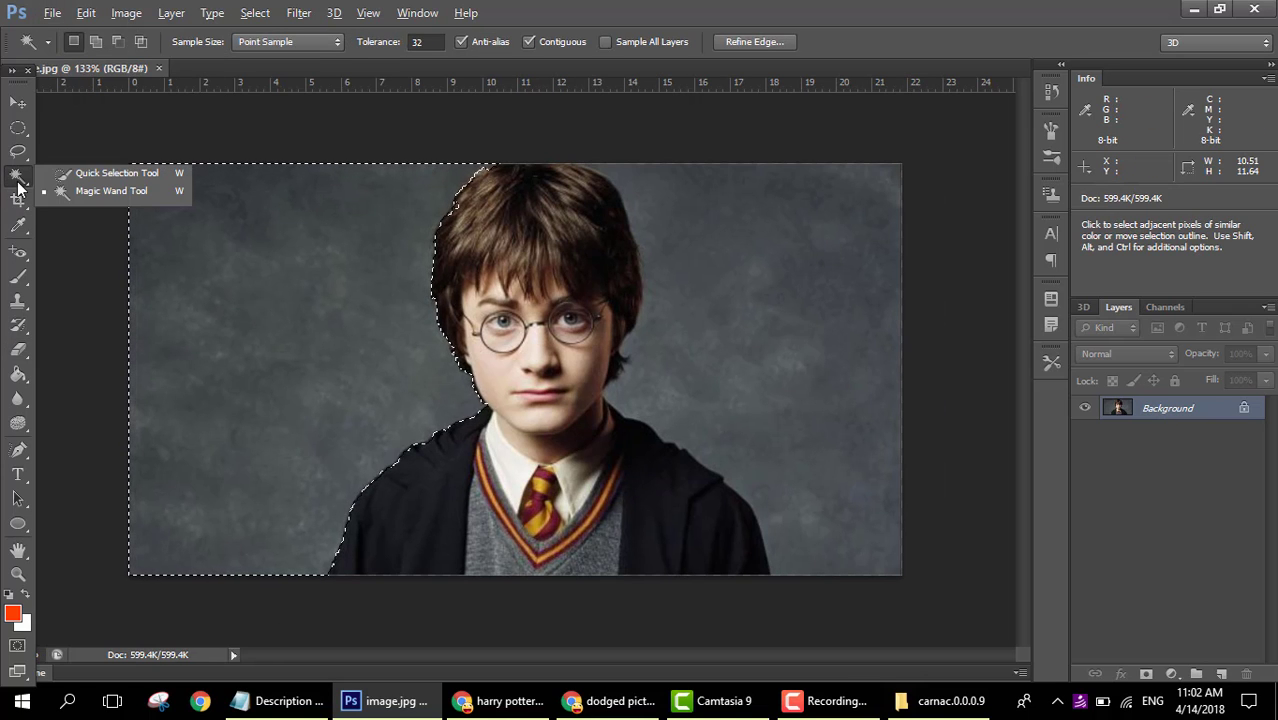
click(80, 175)
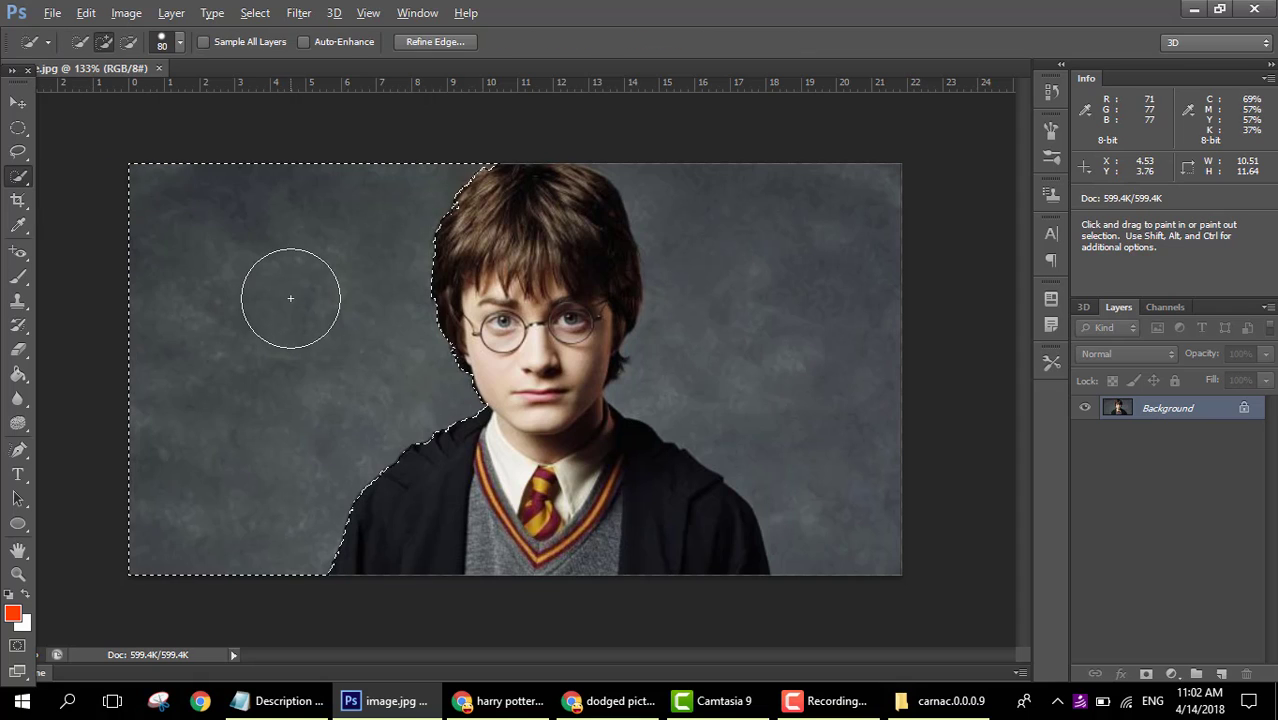
mouse_move(624, 388)
mouse_down()
mouse_move(689, 360)
mouse_move(695, 312)
mouse_move(774, 467)
mouse_up()
key(ctrl+d)
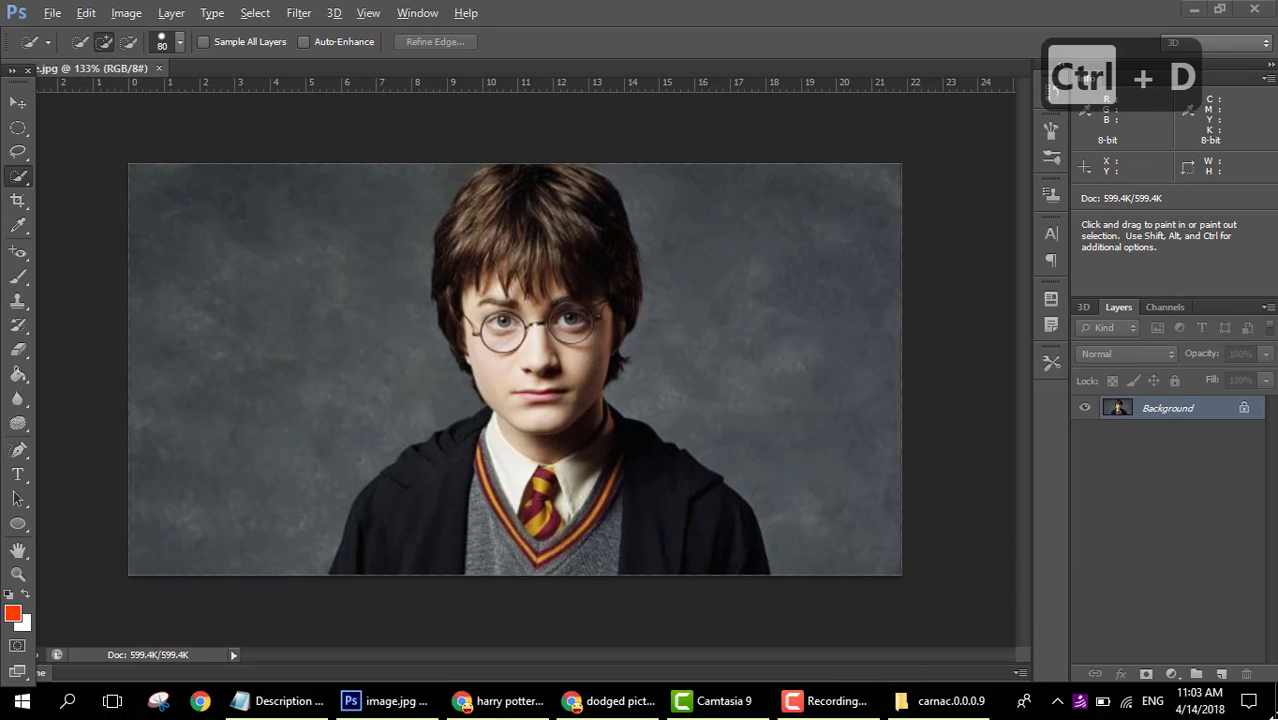
Step: Open cool-hairstyles-for-teenage-guys-with-medium-hair-1.jpg from the desktop and close image.jpg
click(1193, 11)
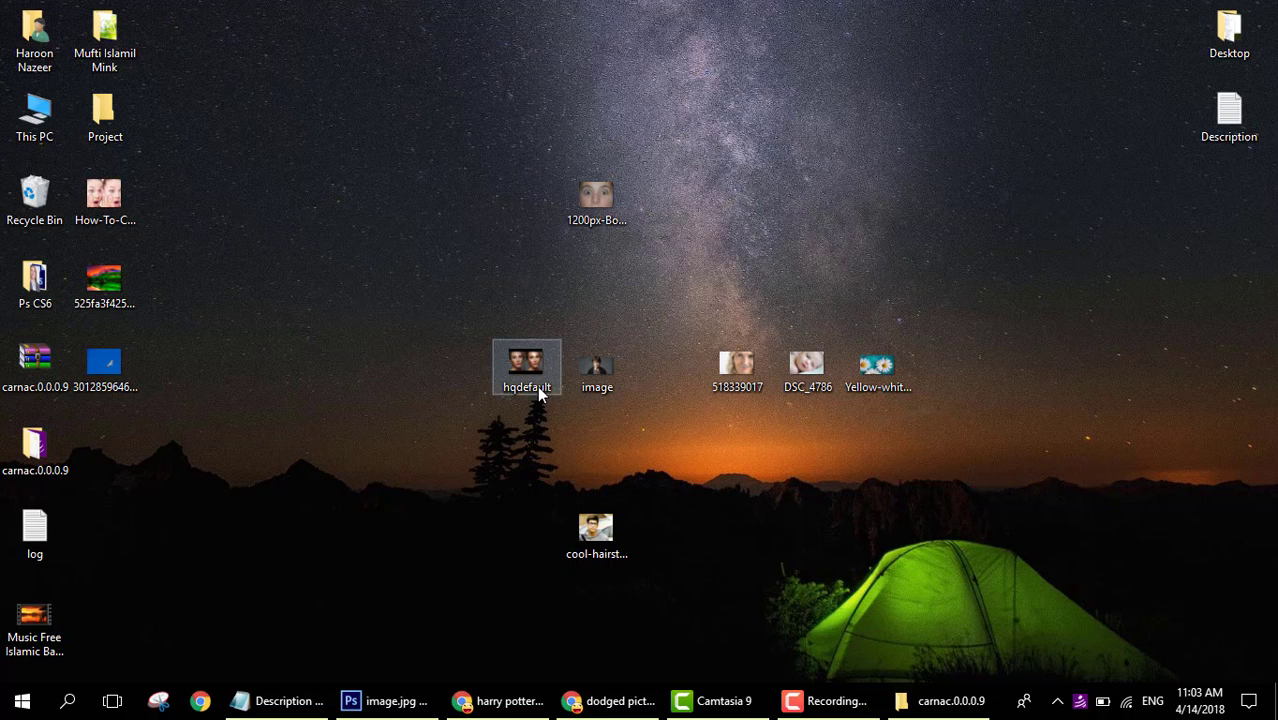
drag(603, 539, 1141, 530)
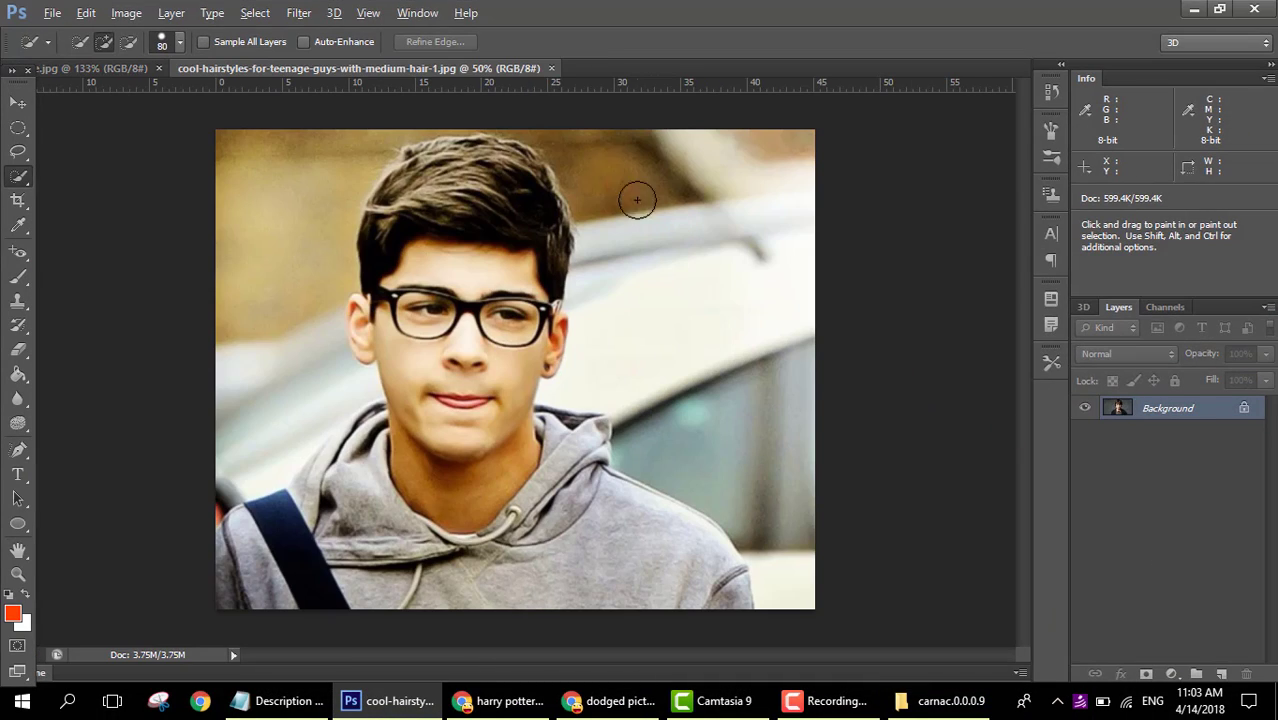
click(159, 68)
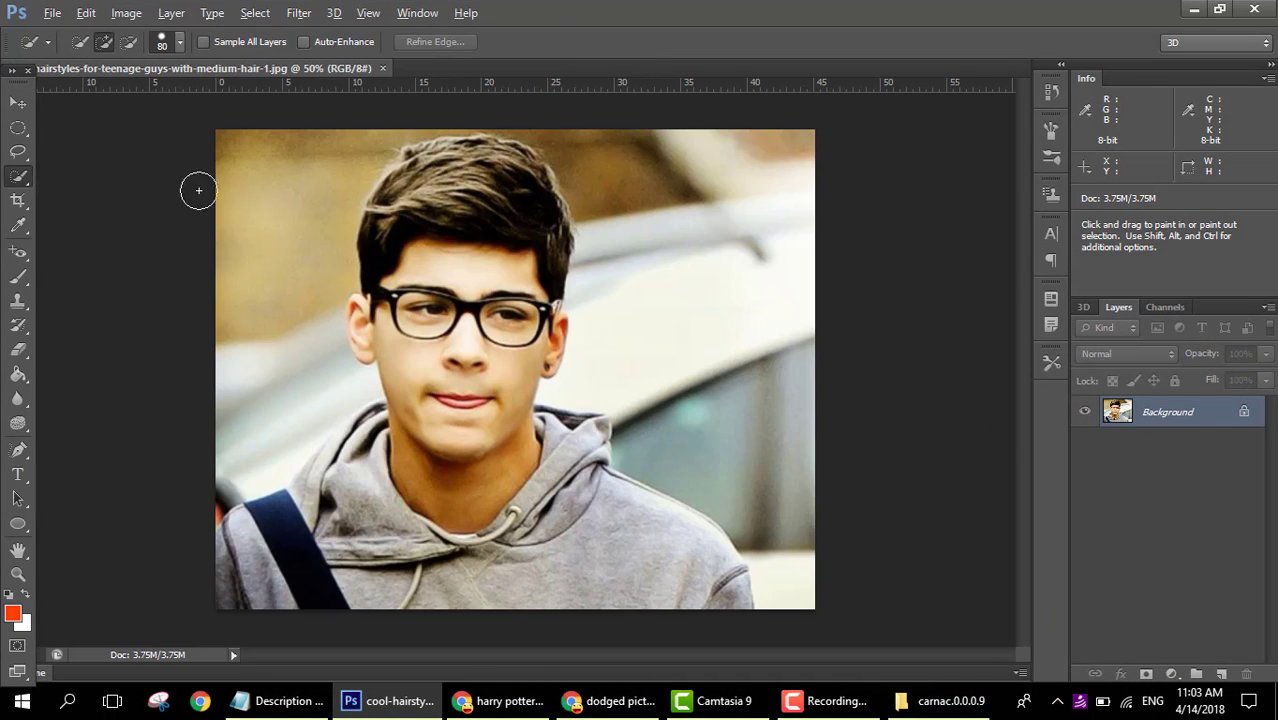
Step: Select the background around the young man with the Quick Selection Tool, and clear the selection
click(246, 265)
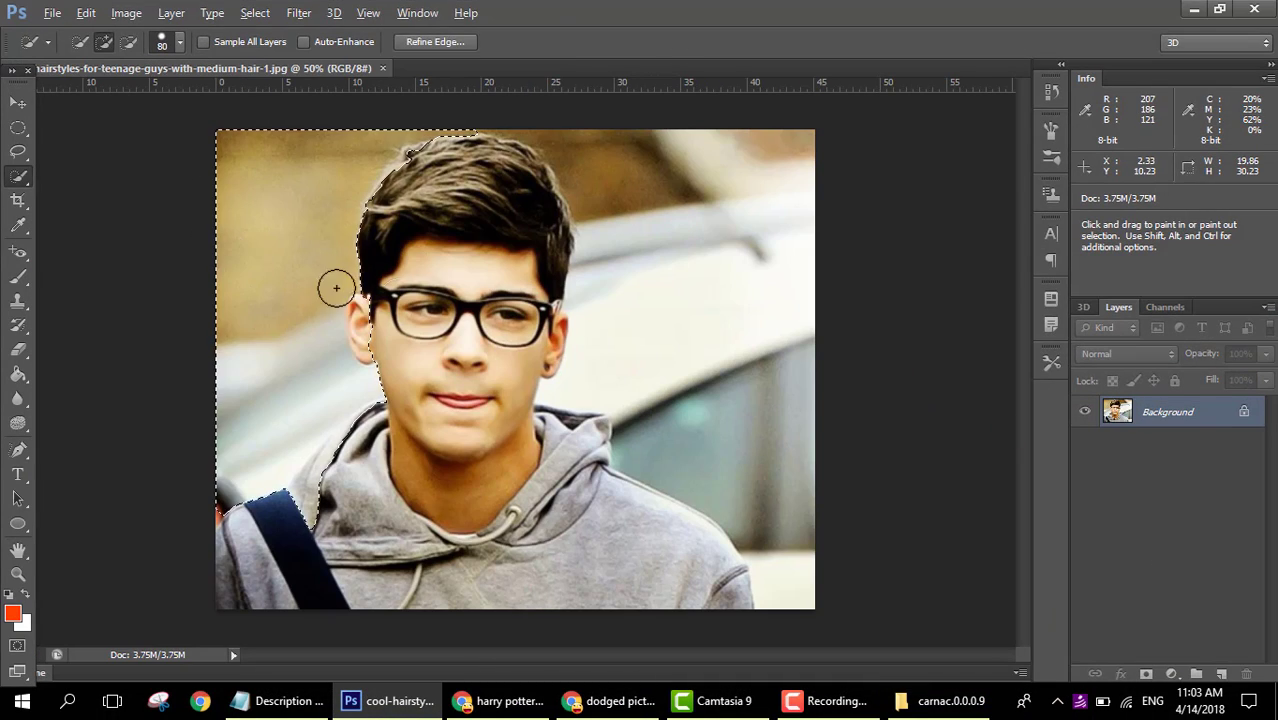
click(589, 315)
mouse_move(589, 315)
mouse_down()
mouse_move(722, 420)
mouse_move(739, 462)
mouse_move(619, 565)
mouse_move(603, 512)
mouse_up()
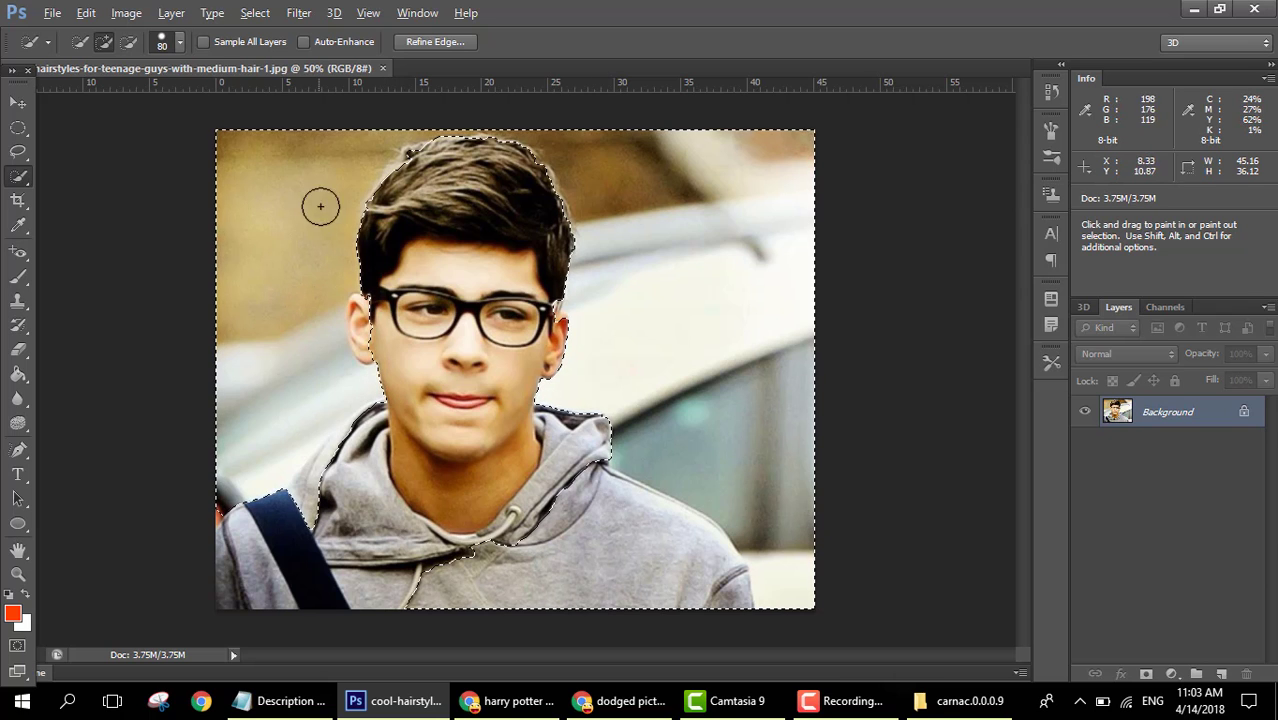
scroll(542, 205, up, 5)
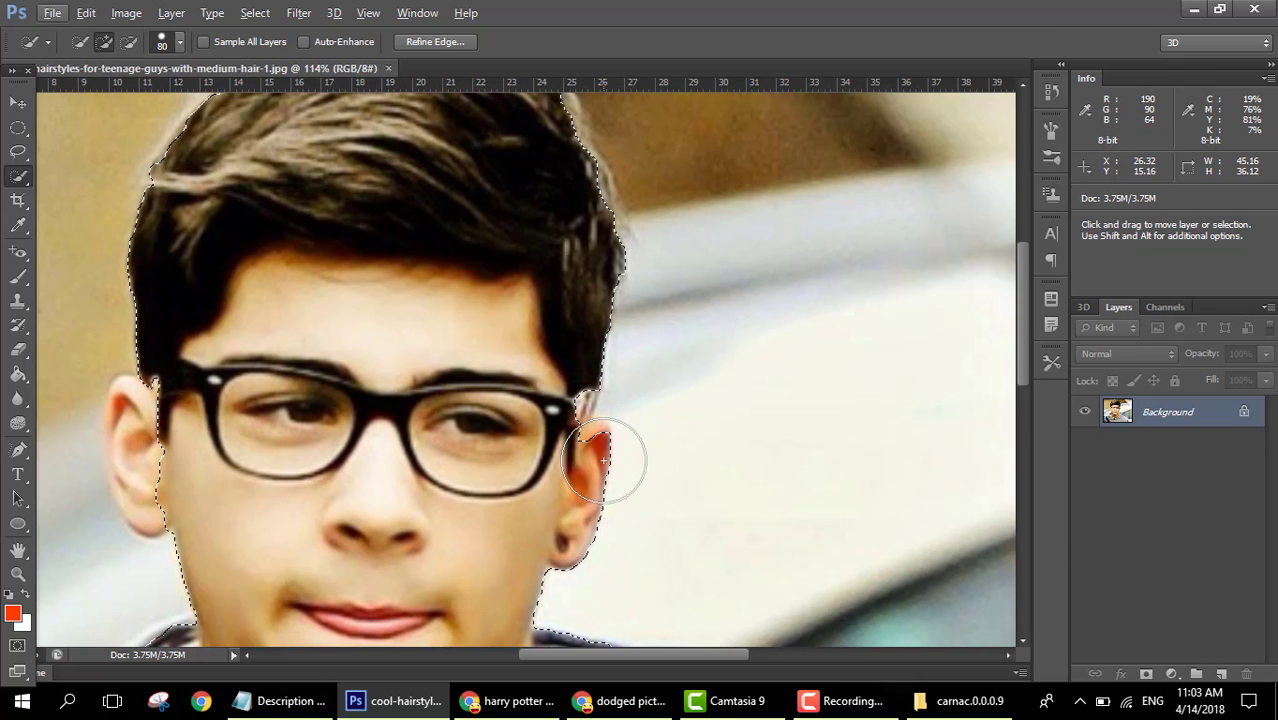
key(ctrl+d)
Step: Activate the Eraser Tool and convert the locked Background into a regular, editable layer
drag(350, 425, 769, 230)
drag(467, 610, 471, 443)
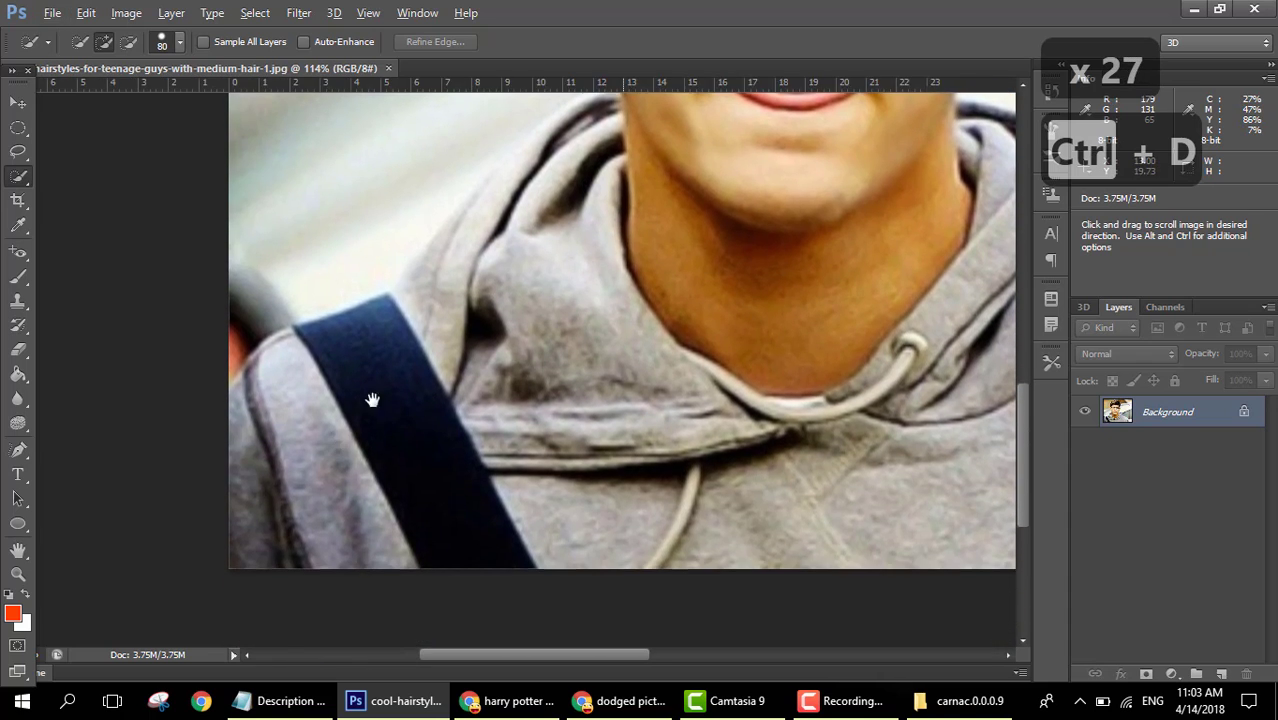
drag(421, 312, 441, 399)
click(19, 349)
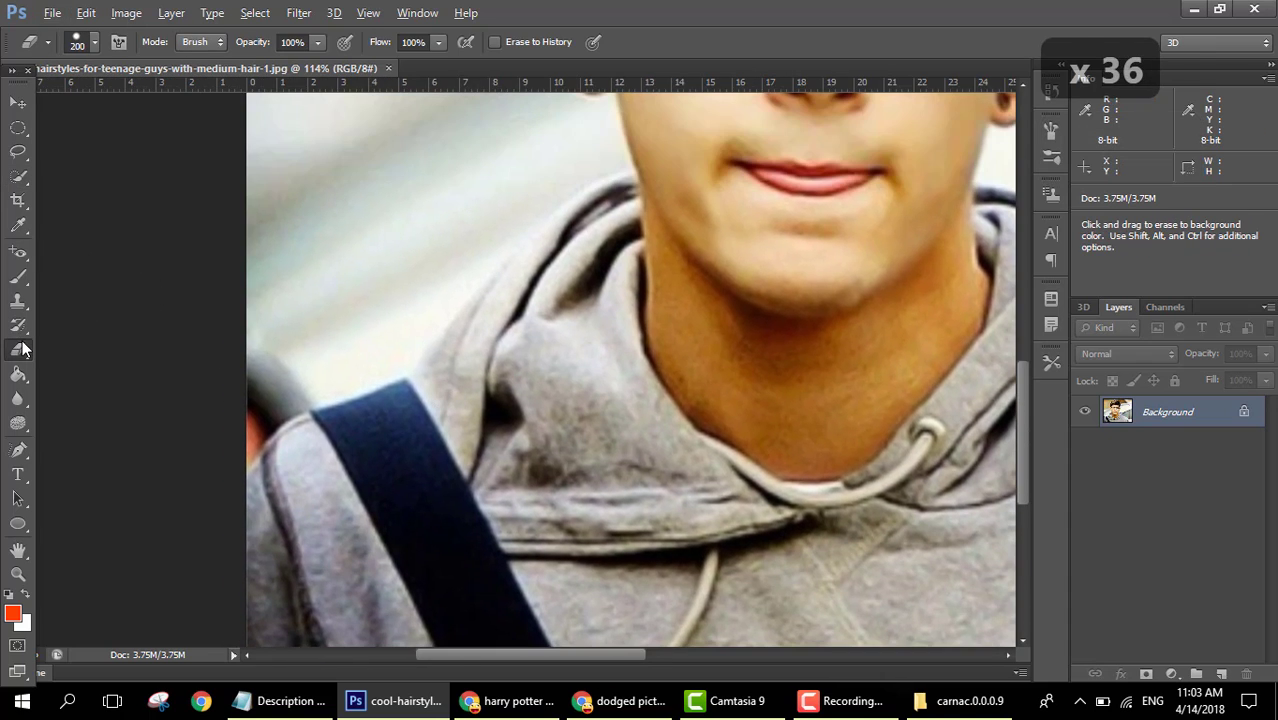
double_click(1244, 414)
click(796, 221)
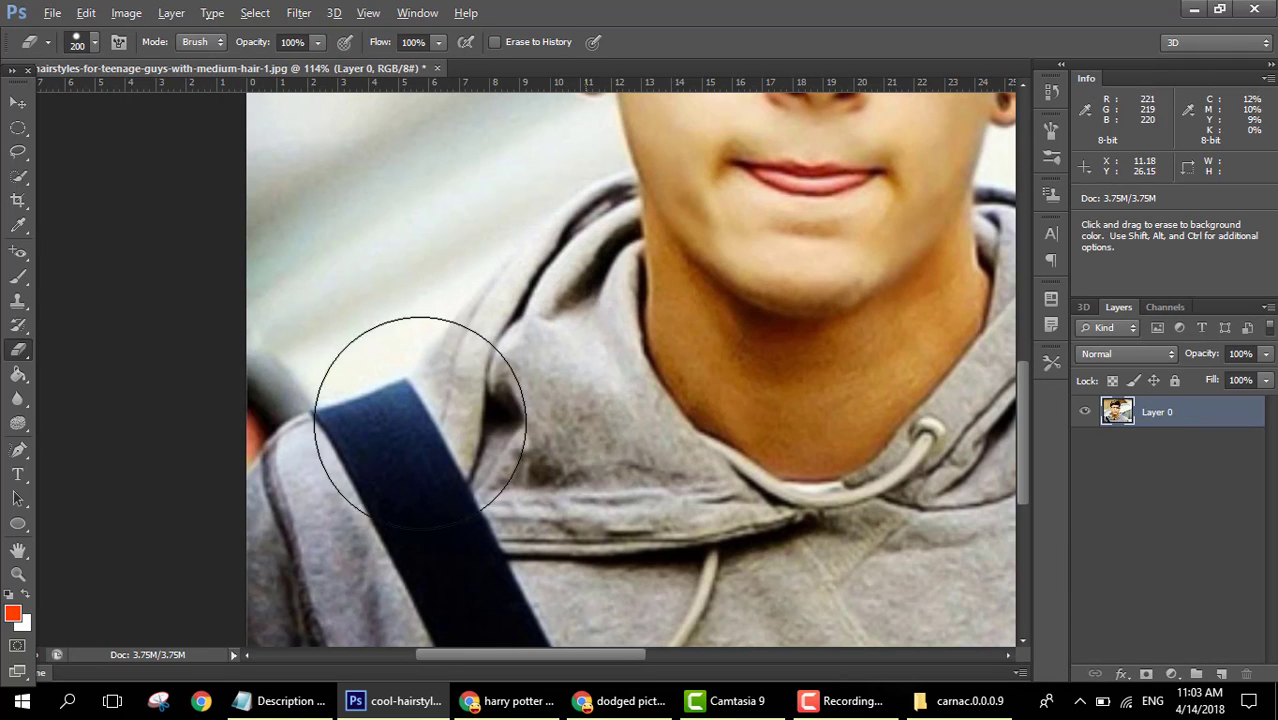
Step: Reduce the Eraser brush size to 25 px
key(bracketleft)
key(bracketleft)
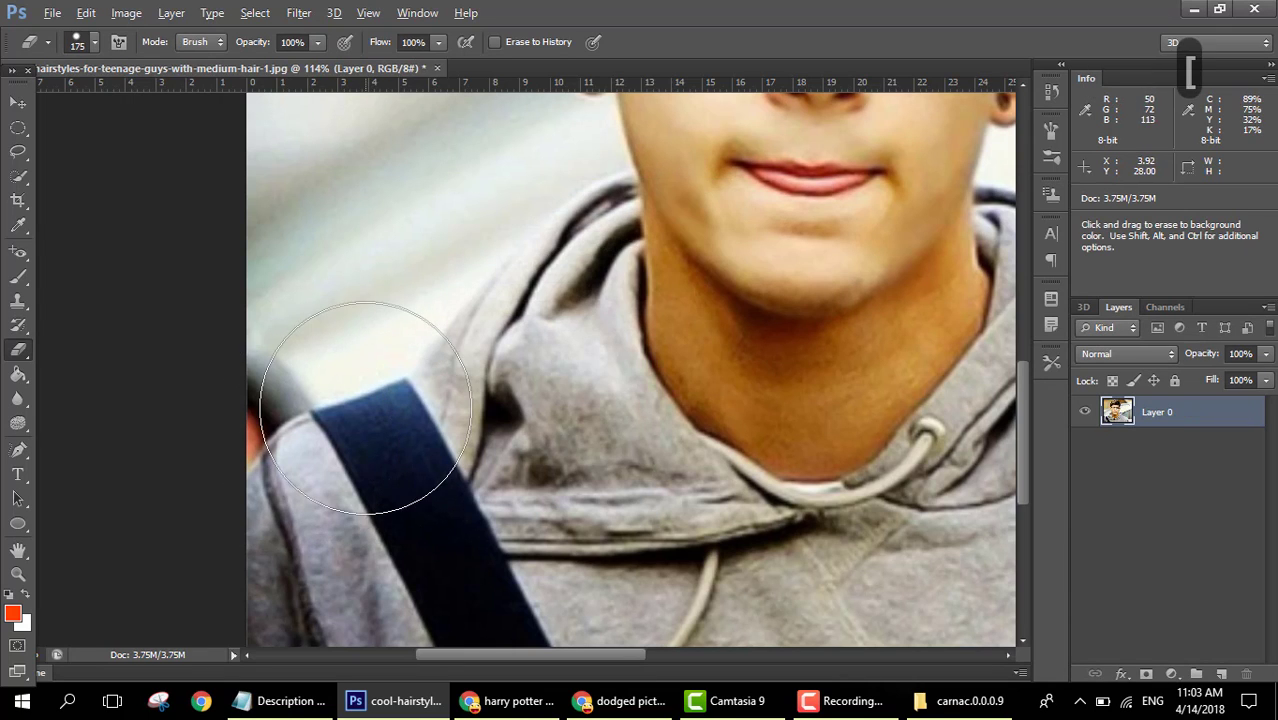
key(bracketleft)
key(bracketleft)
key(bracketleft)
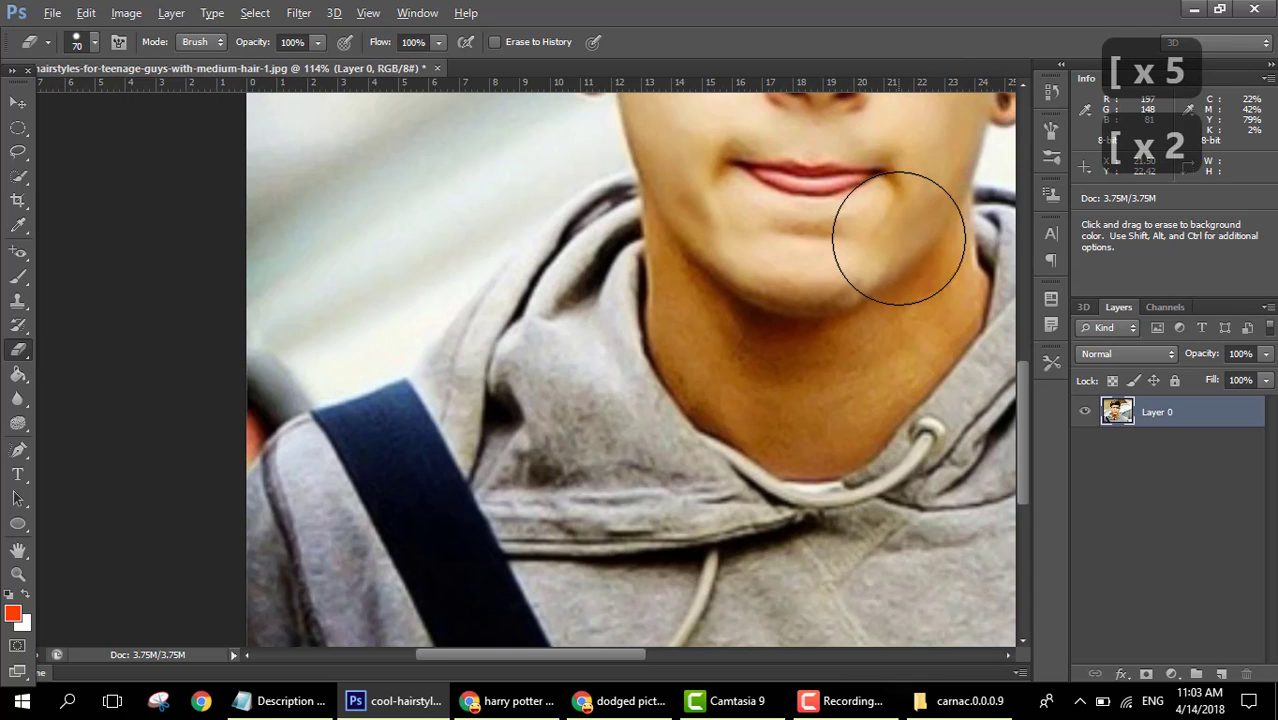
key(bracketleft)
key(bracketleft)
key(bracketleft)
key(bracketleft)
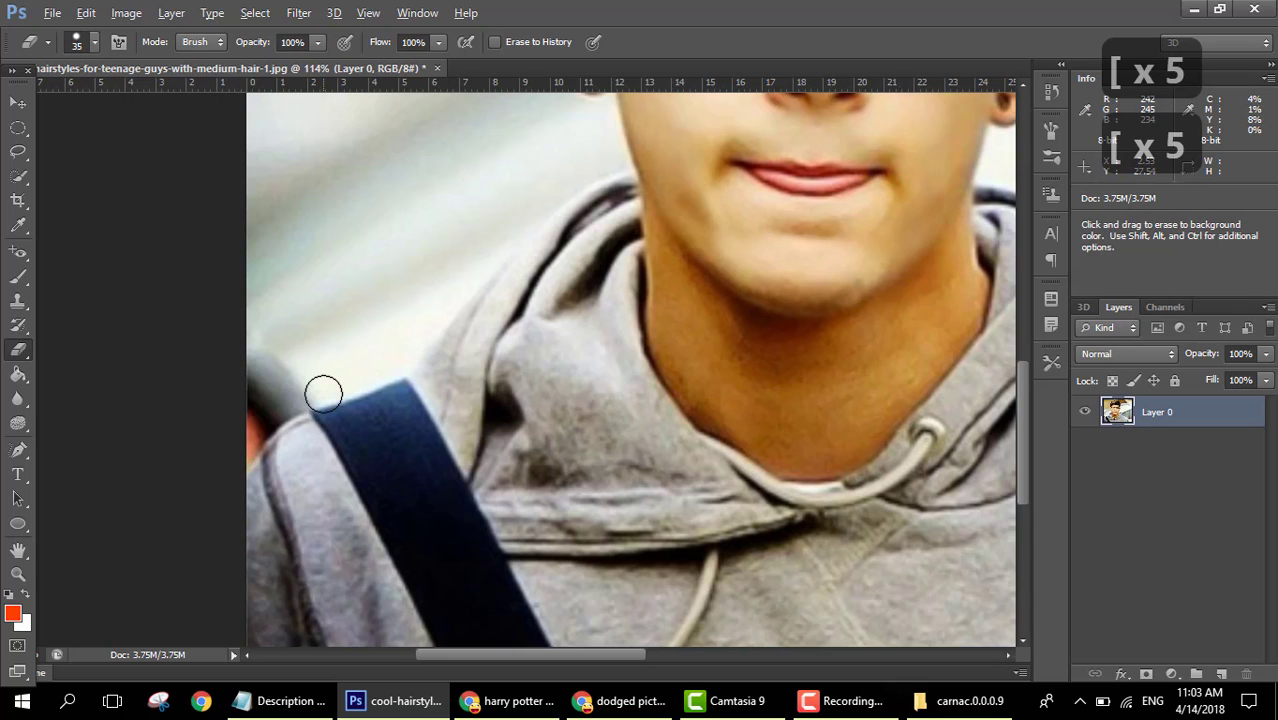
key(bracketleft)
key(bracketleft)
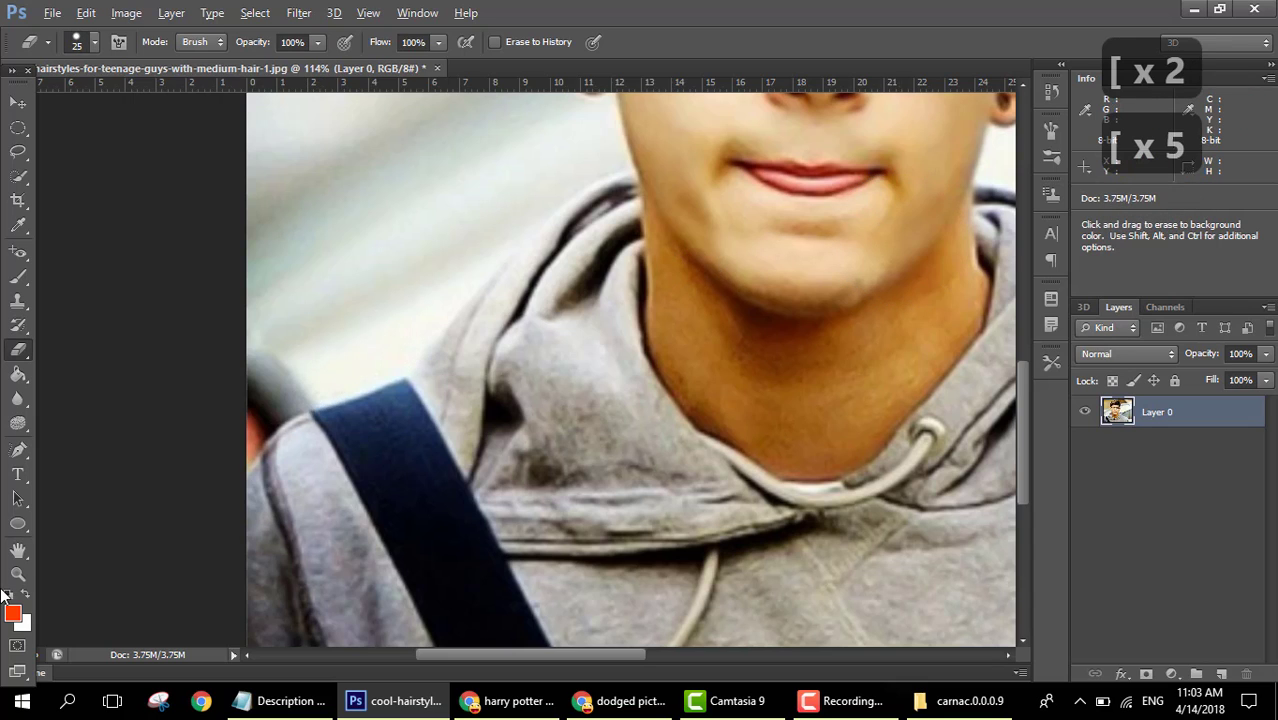
Step: Erase a strip of background in straight segments along the shoulder with the blue strap and up the hood to the neck
scroll(166, 478, up, 3)
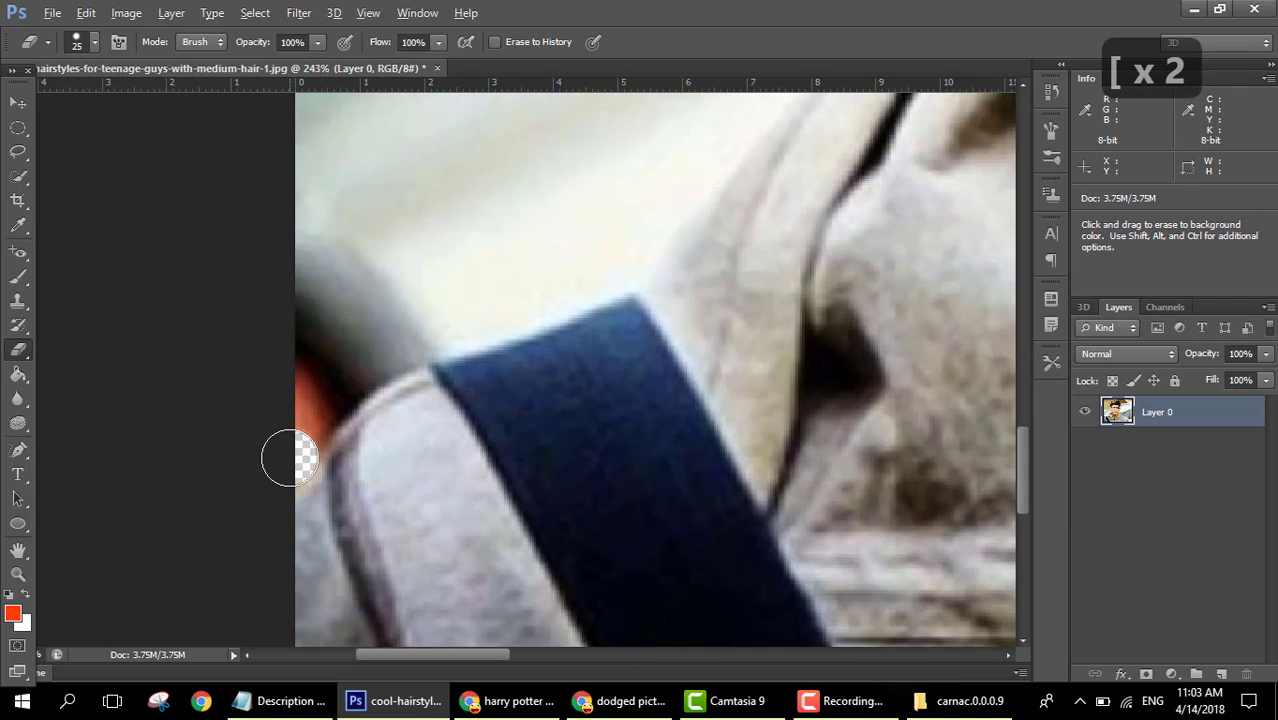
drag(285, 448, 337, 371)
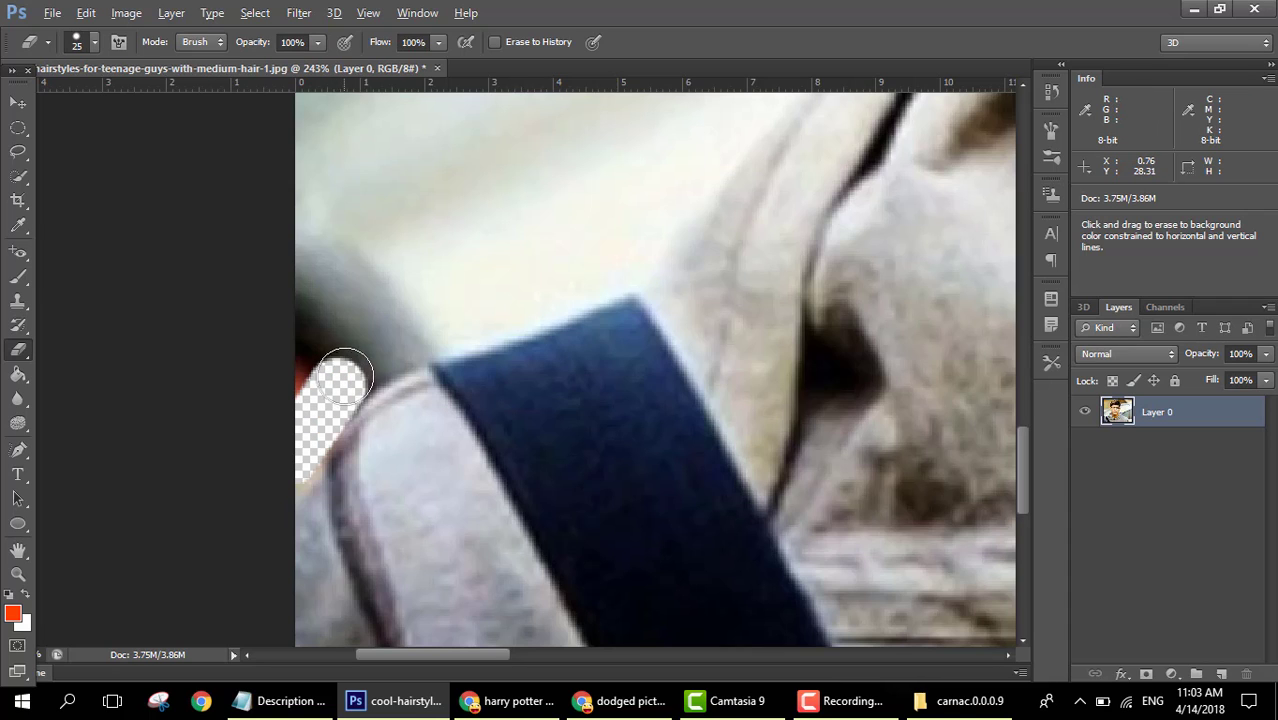
shift+click(415, 339)
shift+click(554, 287)
shift+click(650, 216)
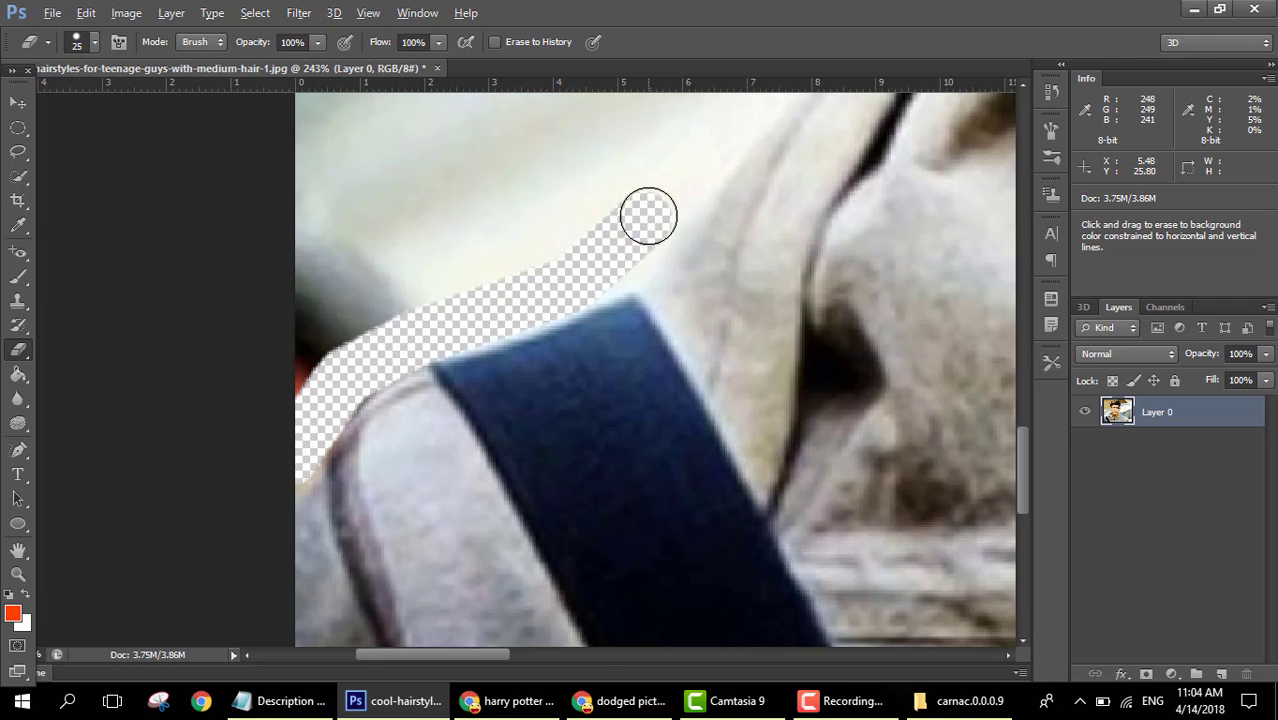
drag(650, 216, 544, 498)
shift+click(731, 254)
drag(816, 194, 631, 451)
shift+click(664, 426)
shift+click(767, 375)
drag(768, 375, 740, 507)
Step: Set the Eraser size to 10 px and erase the background along the jaw and under the earlobe on the strap side
key([)
key([)
key([)
scroll(756, 513, up, 3)
shift+click(750, 445)
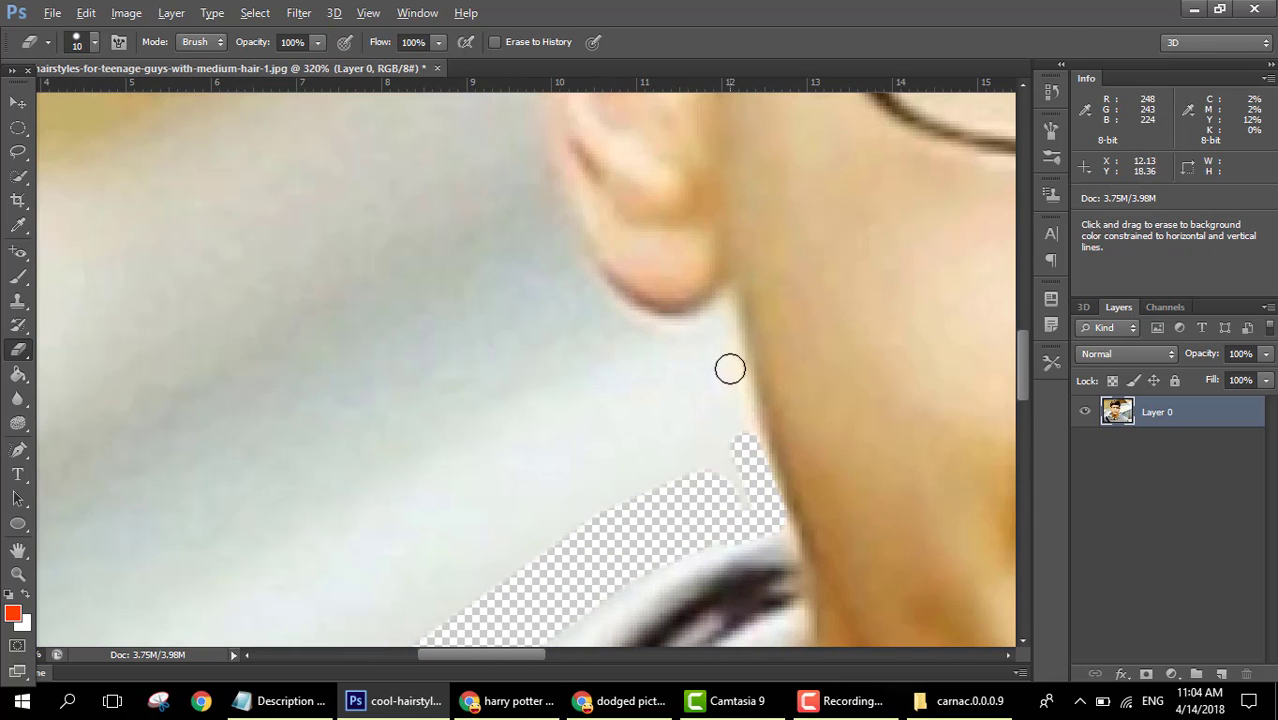
shift+click(712, 338)
shift+click(632, 330)
shift+click(560, 265)
Step: Erase a thin strip of background around the outer edge of the strap-side ear up to the hairline
drag(535, 200, 593, 435)
shift+click(574, 269)
shift+click(582, 165)
drag(585, 145, 539, 379)
shift+click(575, 325)
shift+click(631, 308)
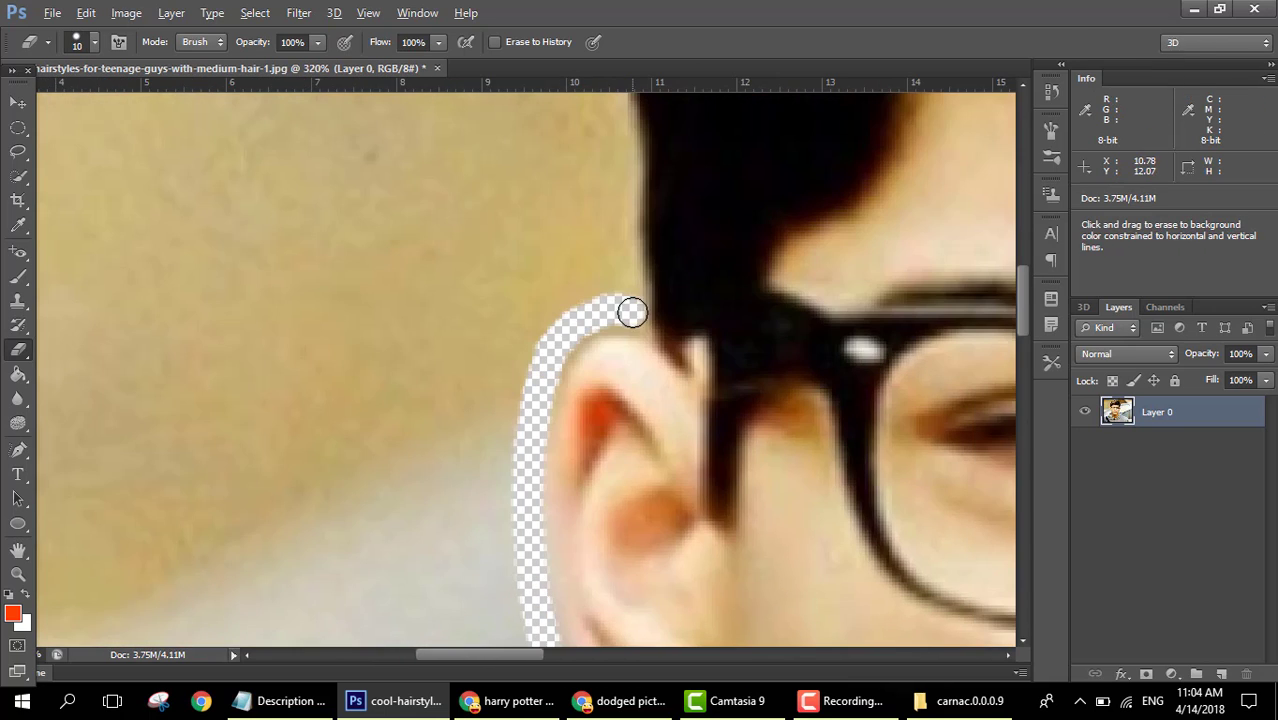
Step: Erase the background along the strap-side outline of the hair up to the top of the head
drag(630, 311, 650, 578)
shift+click(633, 263)
shift+click(634, 226)
shift+click(705, 134)
drag(705, 134, 562, 436)
shift+click(622, 302)
shift+click(736, 200)
drag(756, 194, 391, 493)
shift+click(562, 448)
shift+click(625, 419)
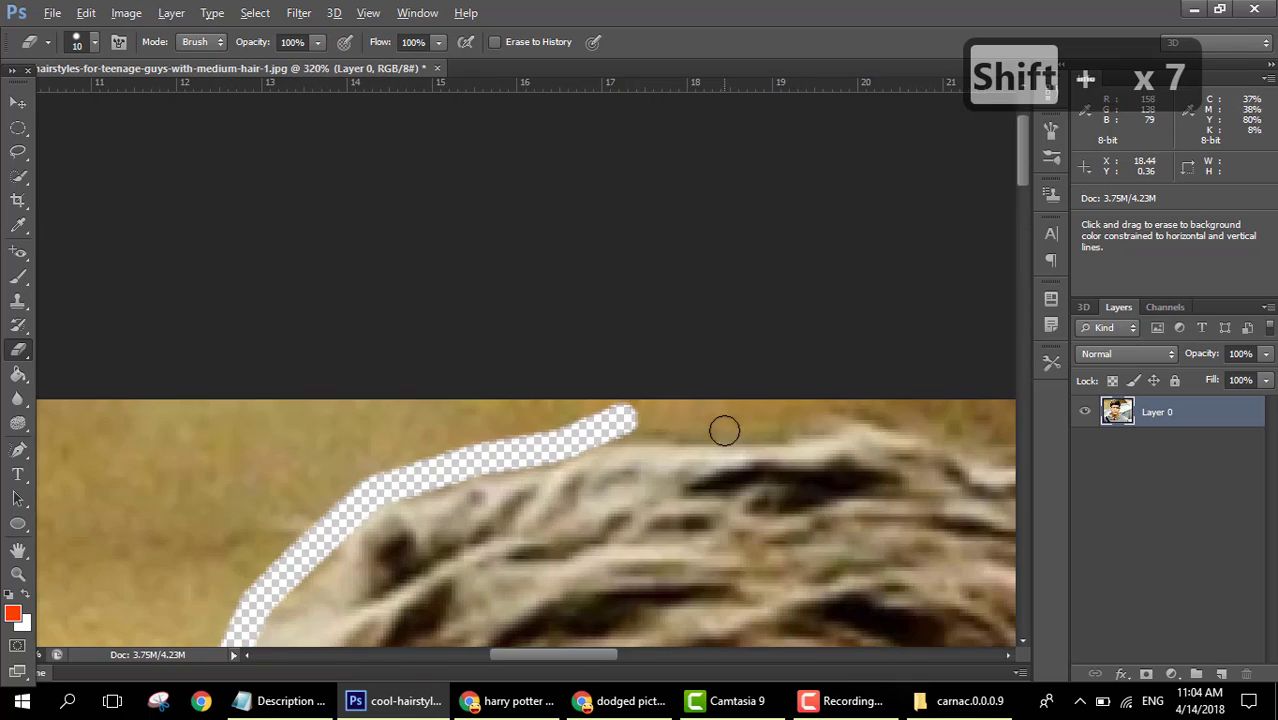
Step: Continue erasing along the top of the hair and down its other side to the second ear
shift+click(725, 431)
shift+click(787, 385)
drag(822, 600, 816, 314)
shift+click(762, 586)
drag(762, 586, 748, 381)
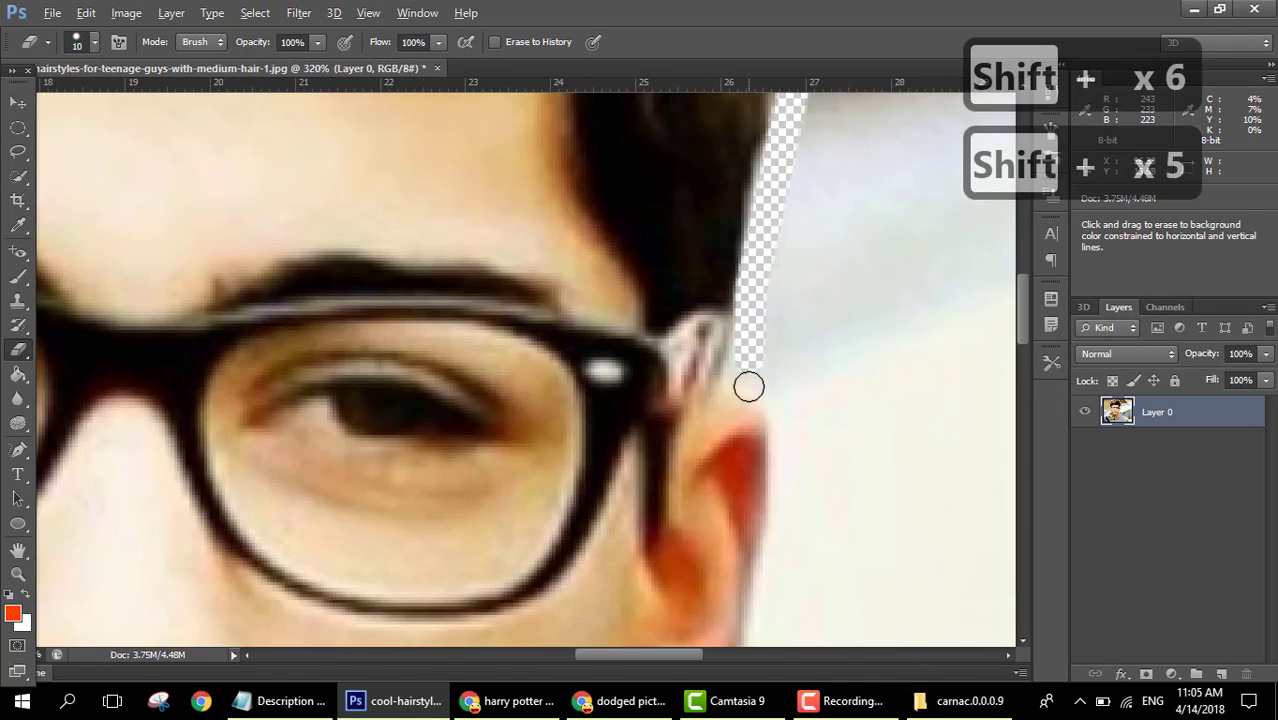
Step: Erase the background around the second ear down under its earlobe, undoing the misplaced stroke on the way
shift+click(797, 460)
drag(797, 460, 802, 252)
shift+click(722, 568)
key(ctrl+z)
key(ctrl+alt+z)
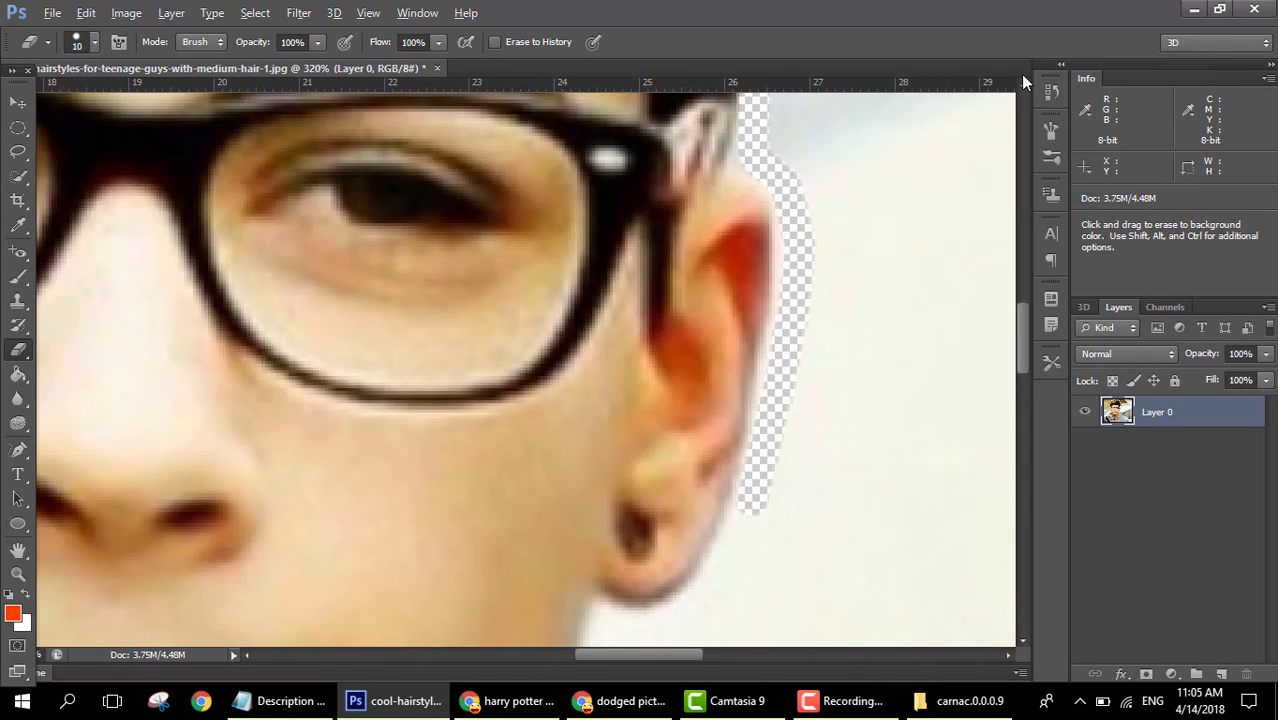
scroll(787, 414, down, 1)
shift+click(718, 469)
shift+click(686, 523)
shift+click(633, 535)
Step: Erase two single spots and one straight line in the pale background beside the second ear
click(839, 373)
click(885, 497)
click(894, 278)
shift+click(932, 469)
Step: Erase the background from the second earlobe down the jaw, along the hood's upper edge and down its outer side
scroll(605, 496, down, 2)
click(612, 361)
shift+click(573, 505)
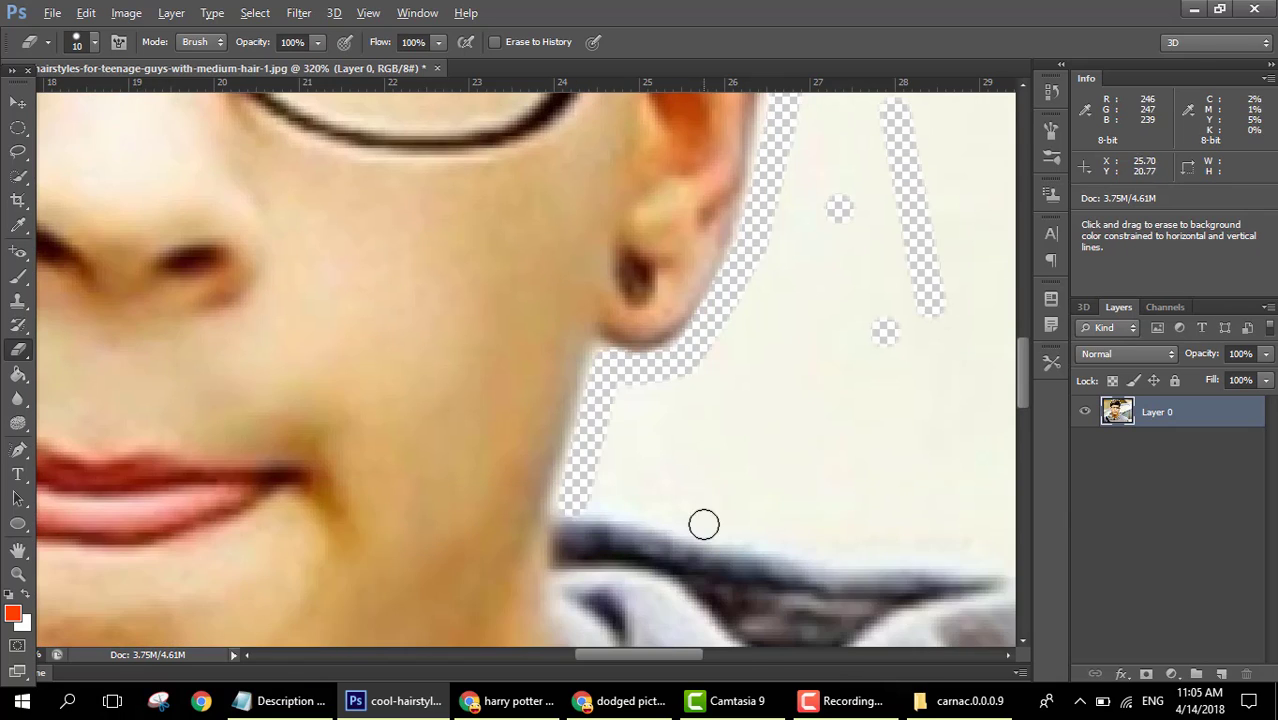
shift+click(919, 550)
drag(848, 630, 813, 120)
scroll(813, 422, down, 10)
scroll(700, 451, up, 7)
shift+click(850, 474)
drag(870, 545, 745, 303)
shift+click(736, 355)
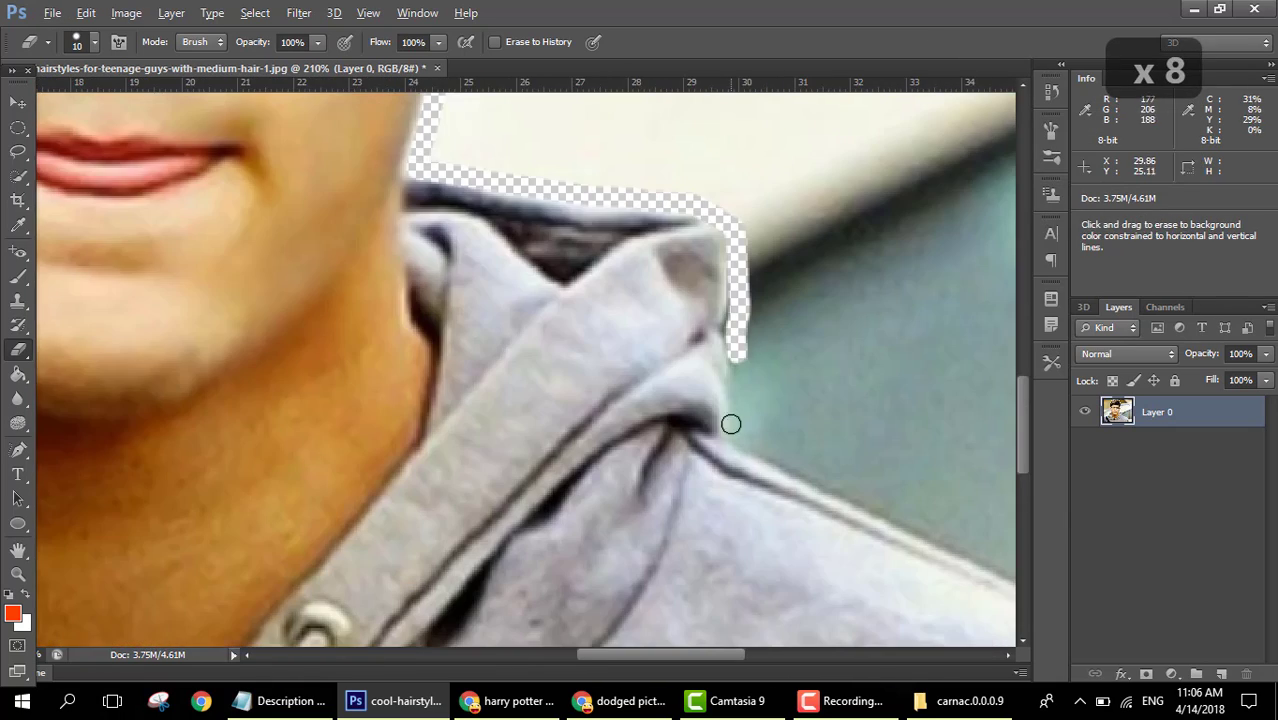
Step: Erase the background along the shoulder without the strap, from the hood down to the bottom edge of the photo
drag(730, 423, 501, 266)
shift+click(907, 485)
drag(964, 535, 614, 278)
shift+click(750, 538)
shift+click(761, 628)
key(super)
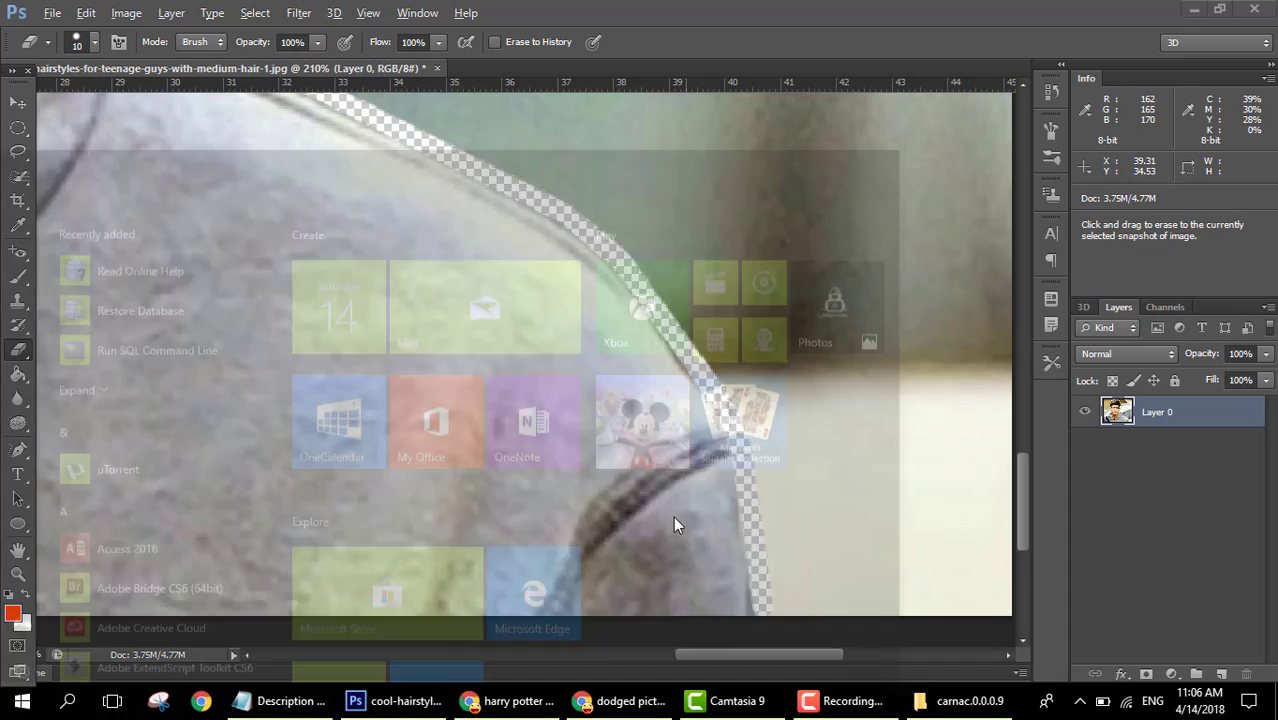
key(super)
scroll(745, 451, down, 8)
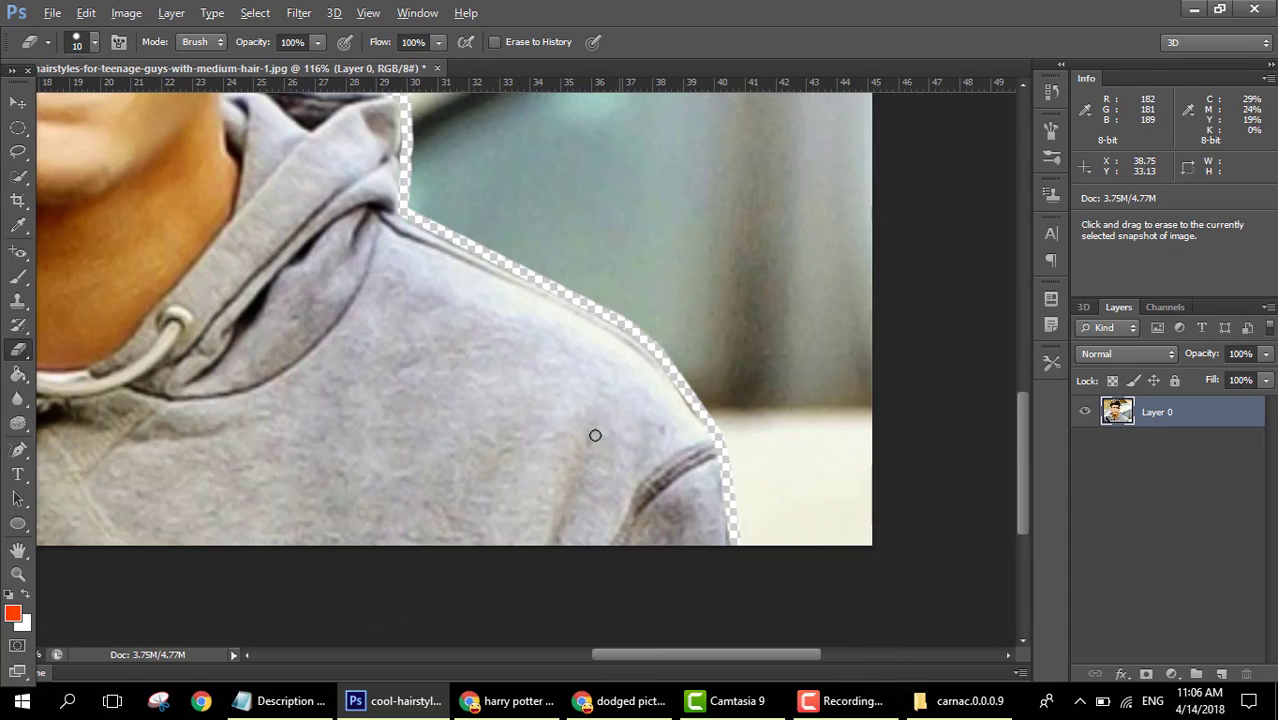
scroll(162, 319, down, 2)
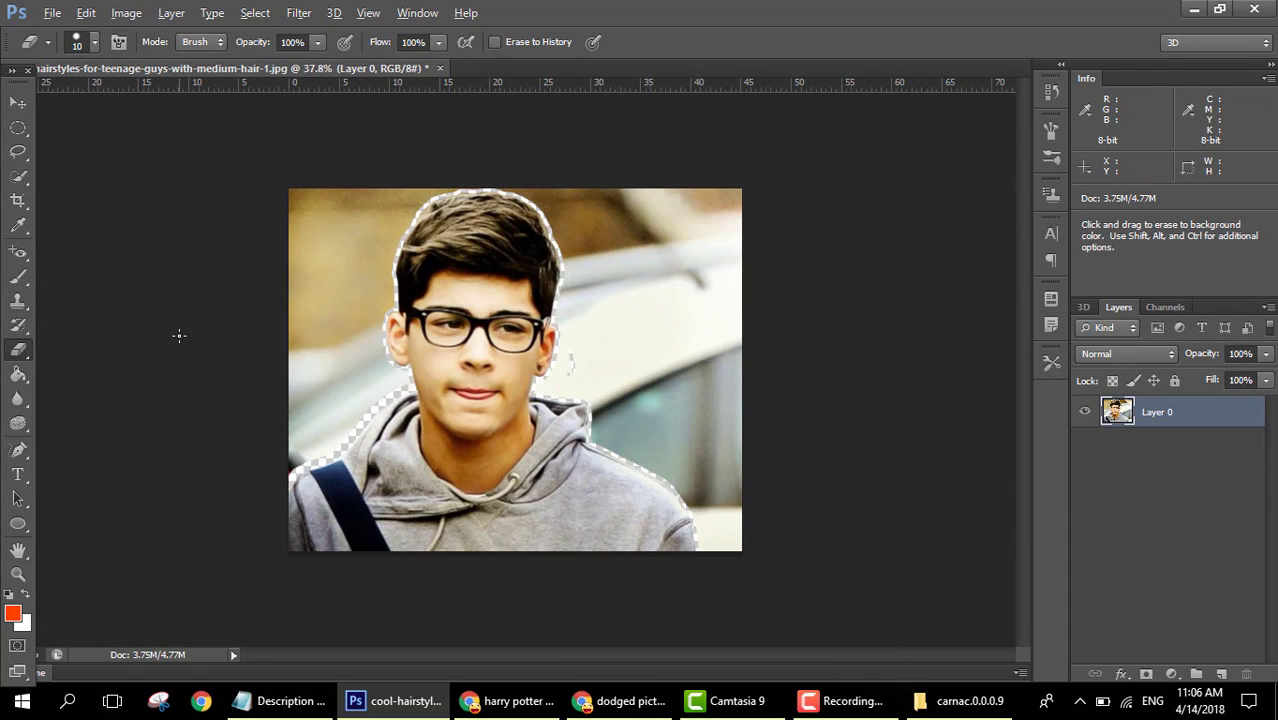
Step: Outline the background above the strap-side shoulder with the Lasso Tool, delete it, and clear the selection
scroll(179, 335, up, 2)
key(space)
drag(217, 442, 461, 426)
scroll(685, 462, up, 4)
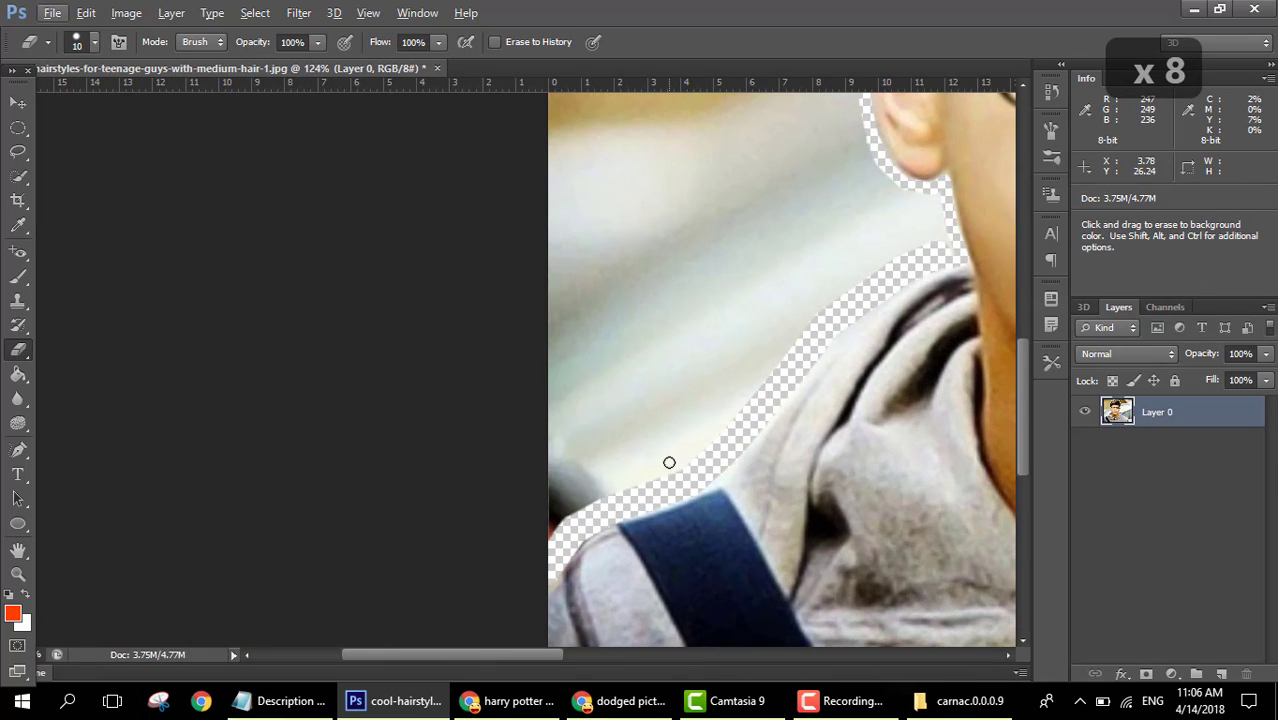
click(18, 129)
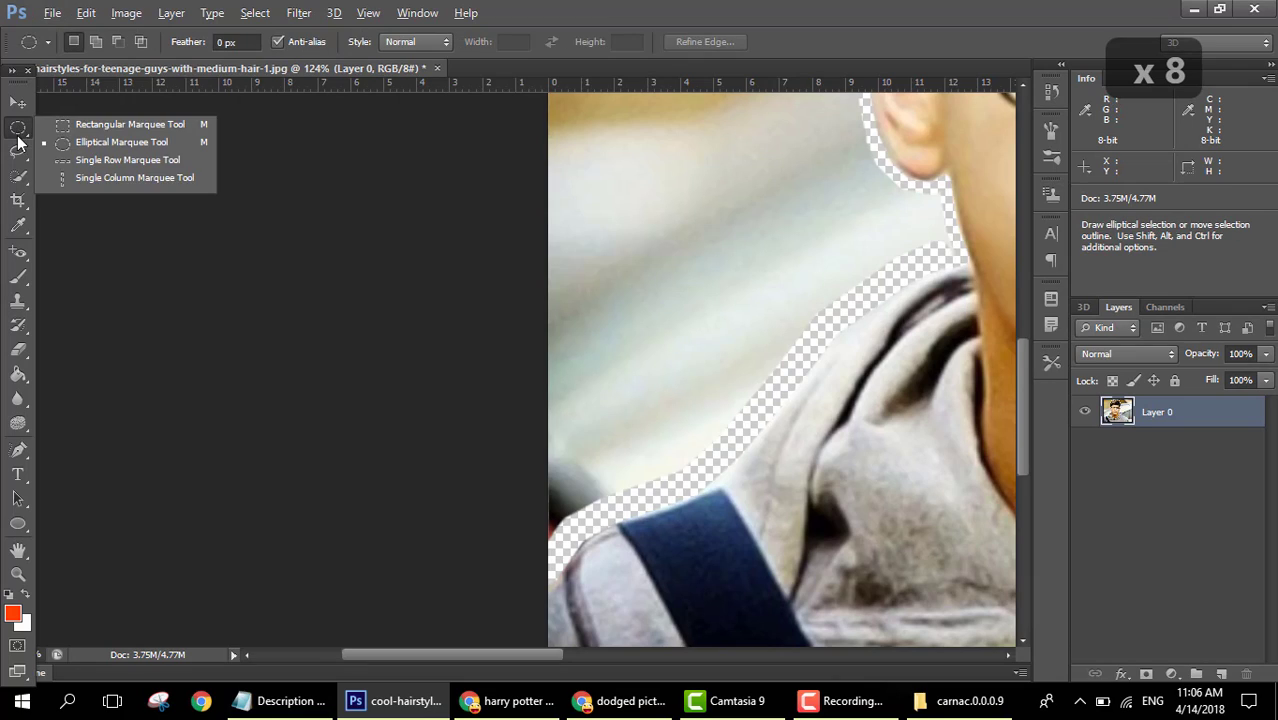
click(18, 150)
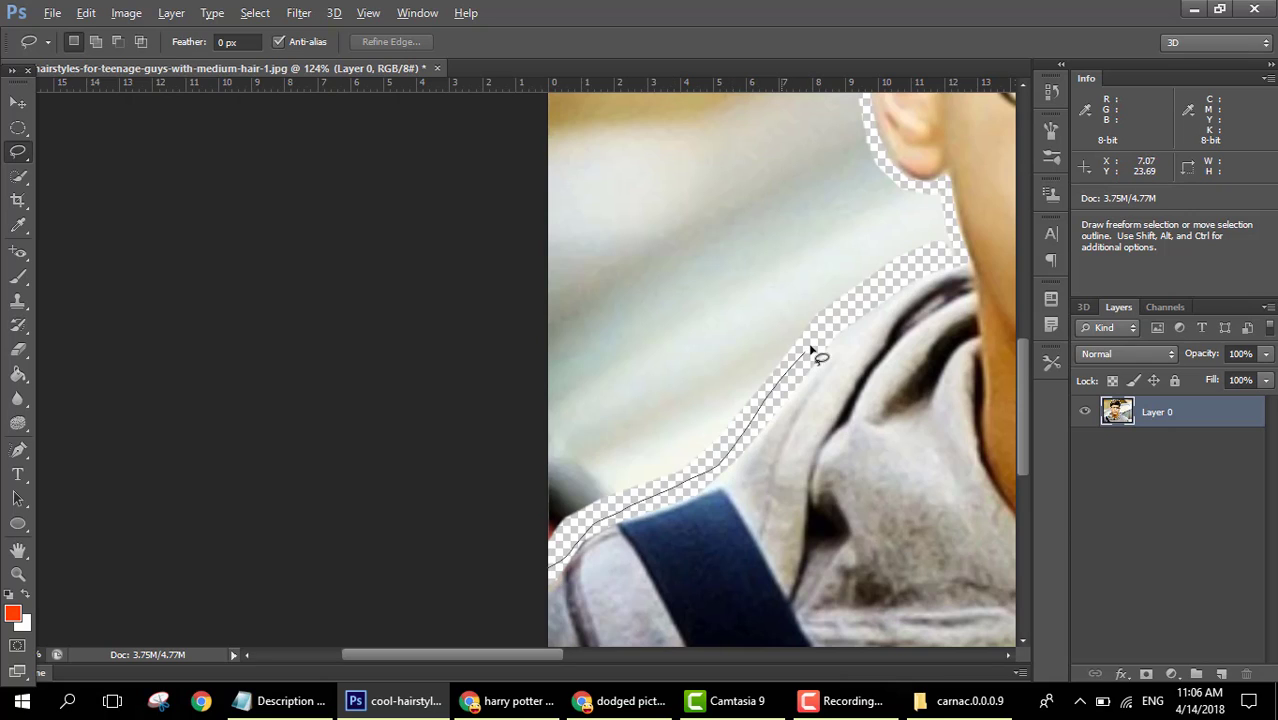
drag(943, 243, 951, 224)
mouse_move(914, 184)
mouse_down()
mouse_move(777, 200)
mouse_move(631, 303)
mouse_up()
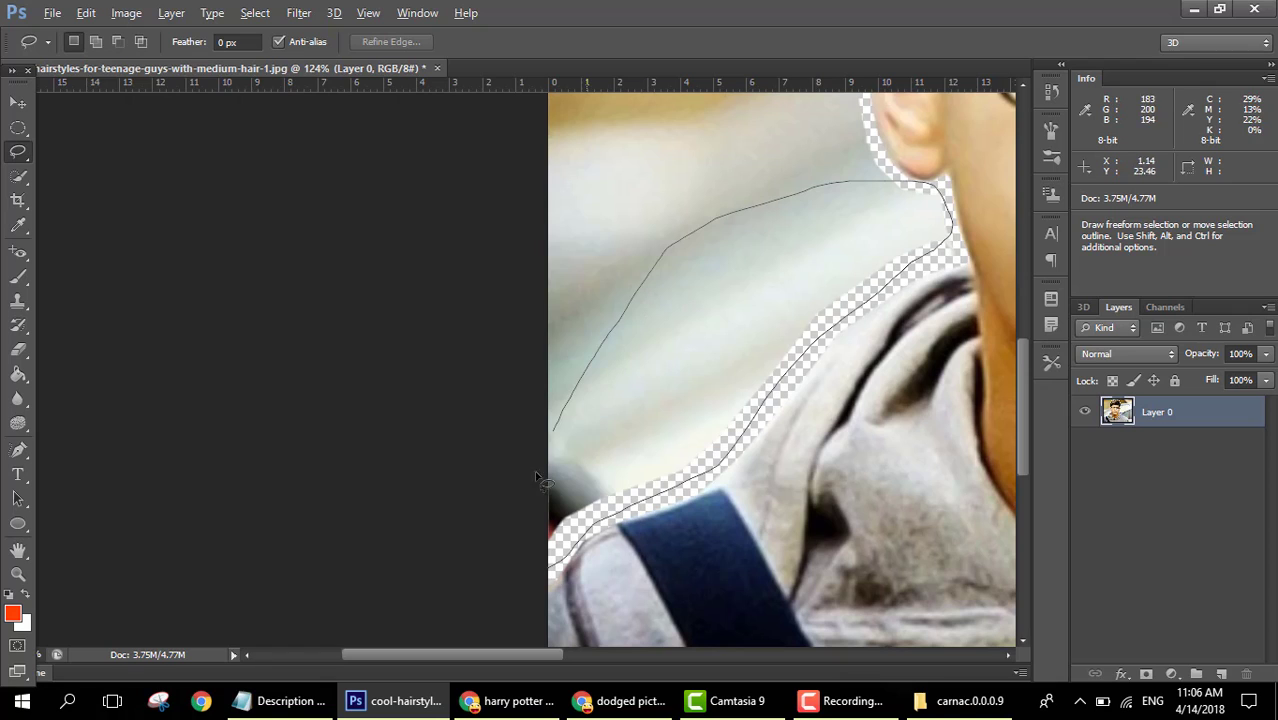
mouse_move(541, 482)
mouse_down()
mouse_move(522, 516)
mouse_move(553, 574)
mouse_up()
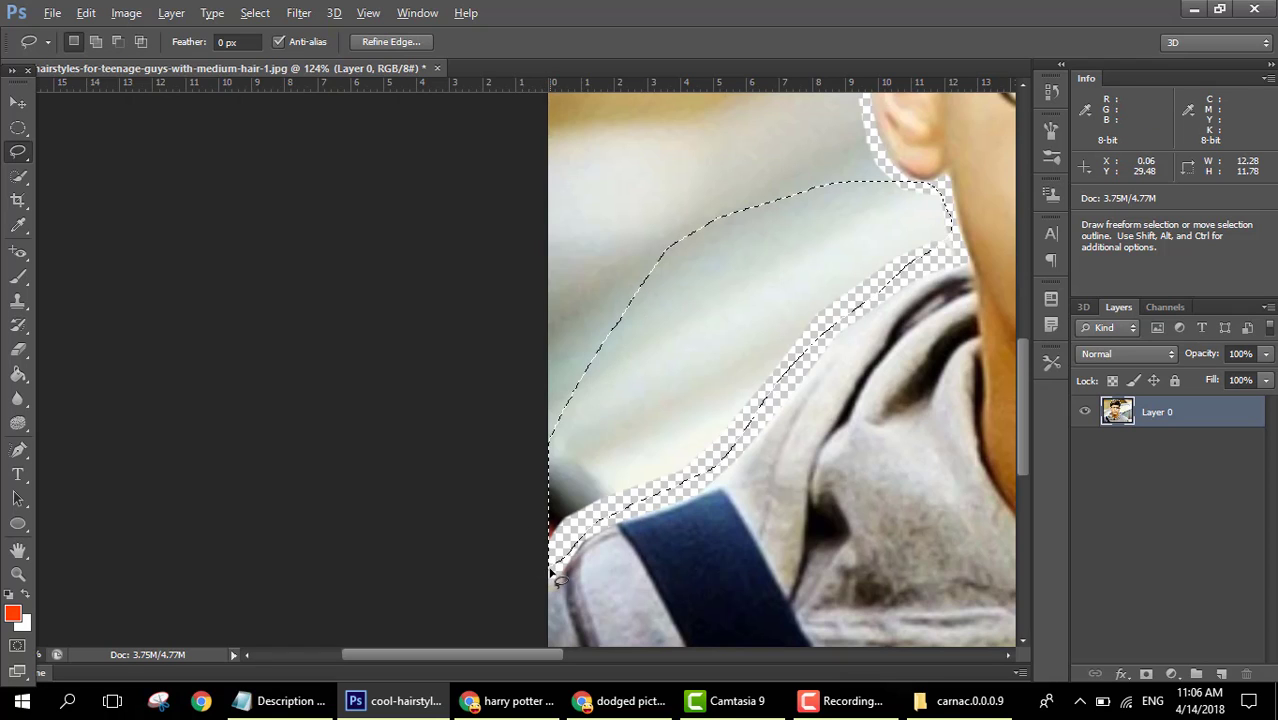
key(Delete)
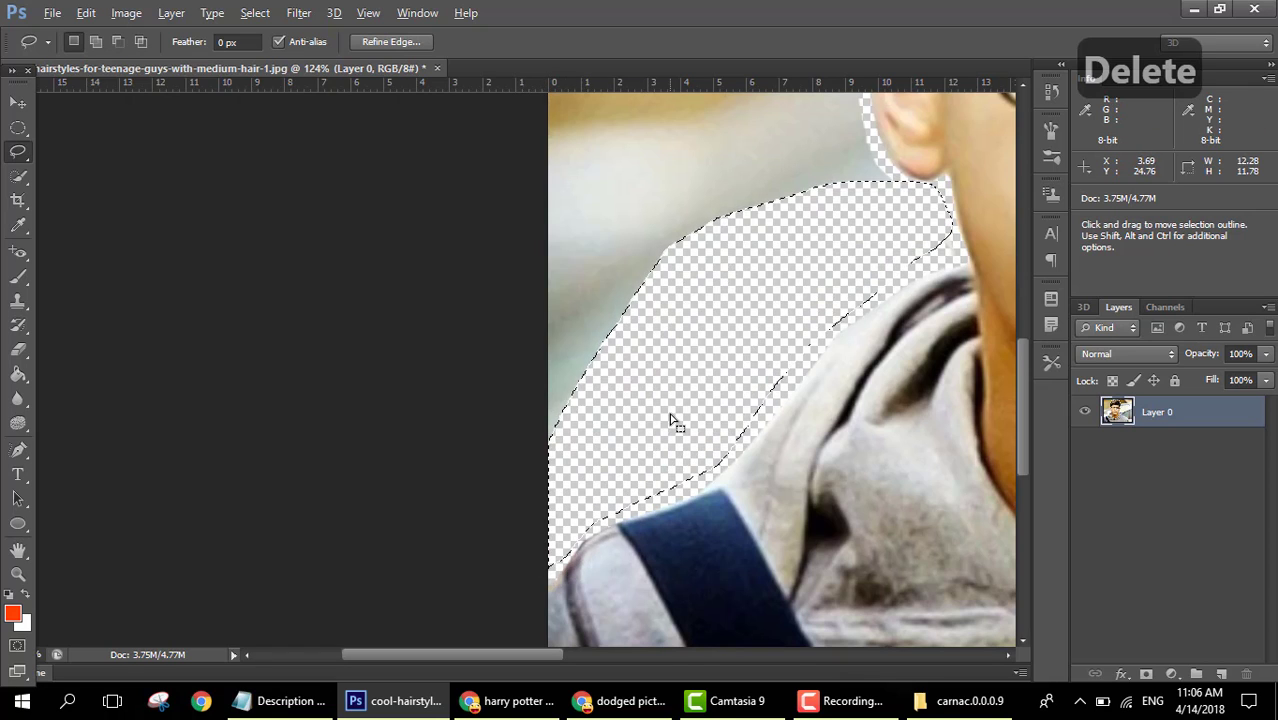
scroll(670, 414, up, 2)
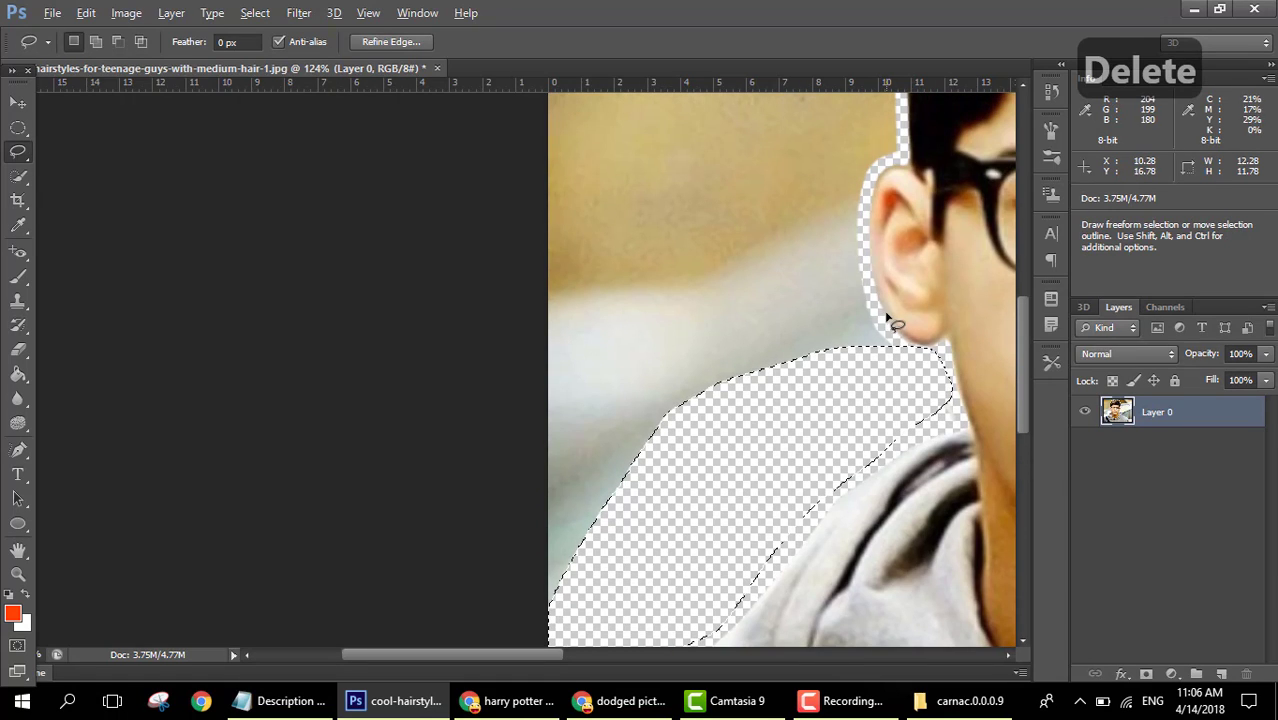
key(ctrl+d)
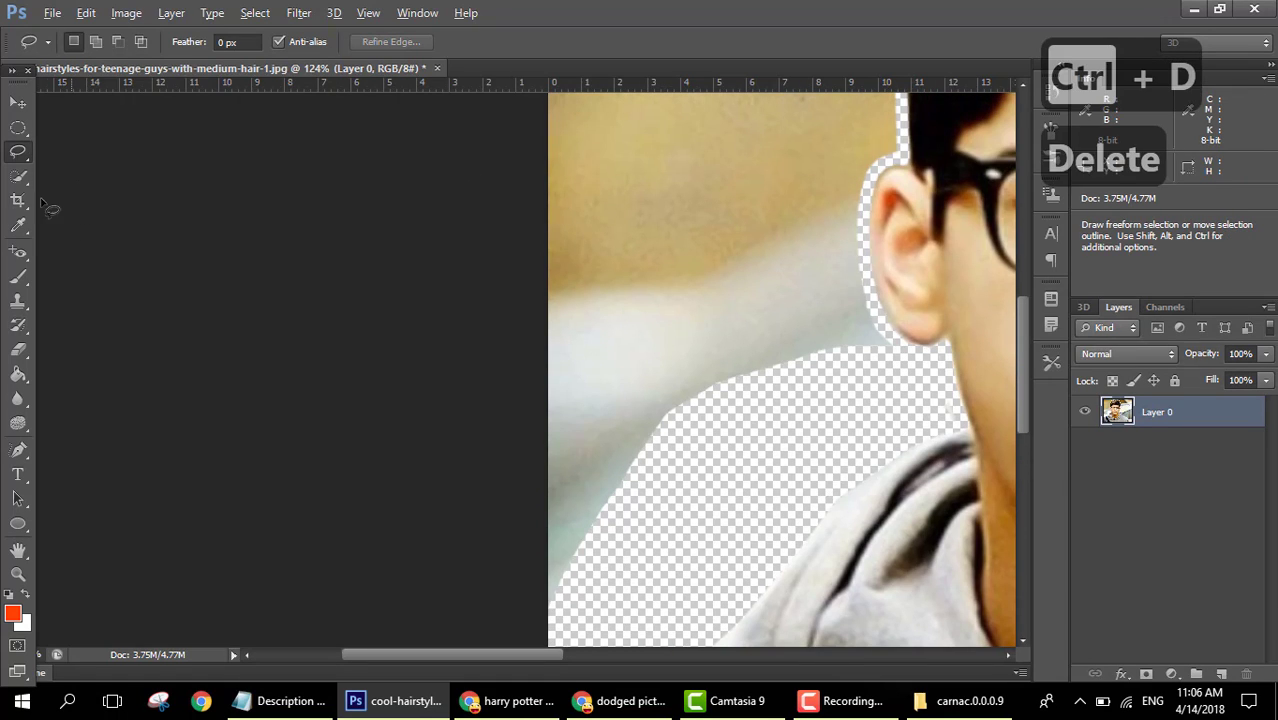
Step: Select the remaining background on the strap side of the head with the Quick Selection Tool and delete it
right_click(16, 160)
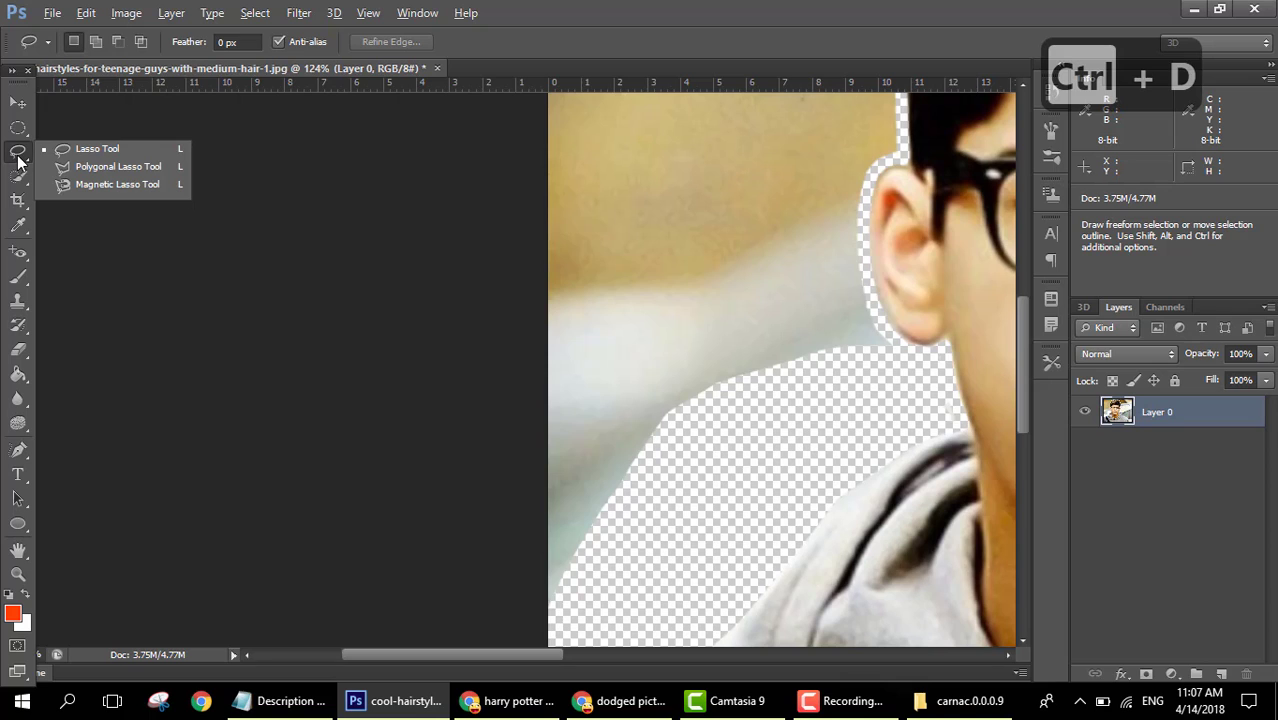
key(v)
click(18, 178)
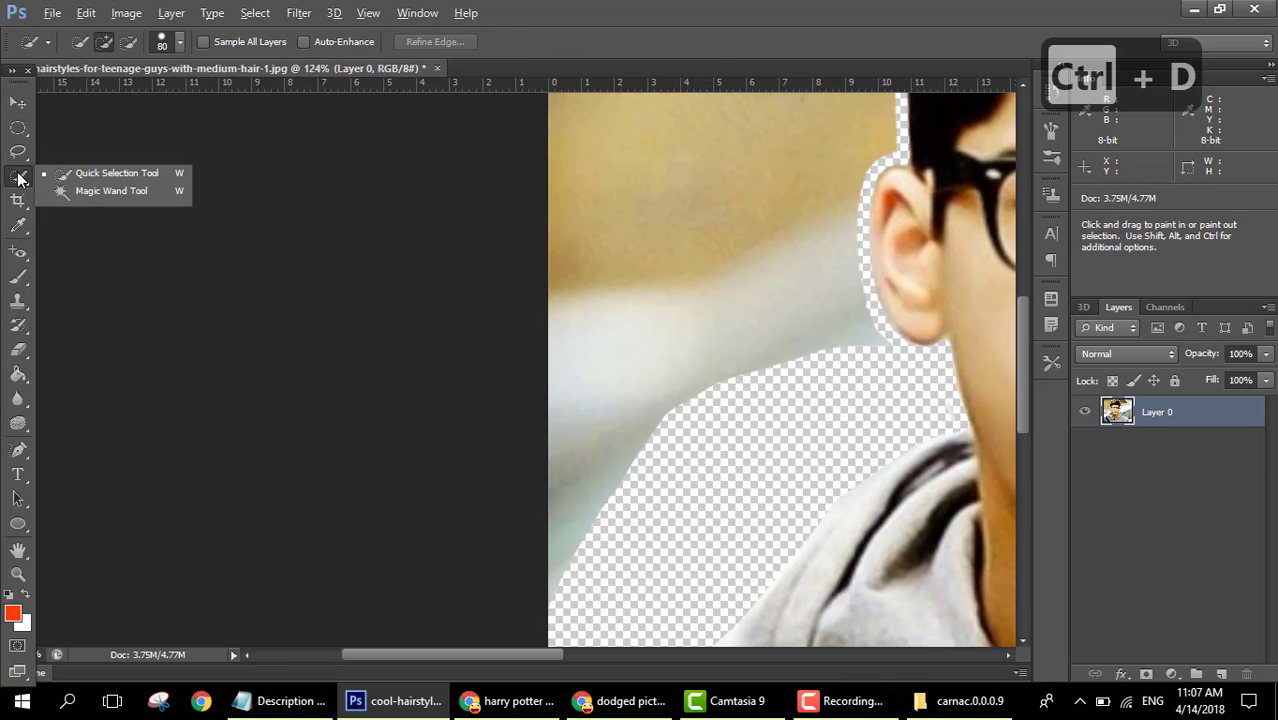
click(103, 175)
scroll(605, 299, down, 3)
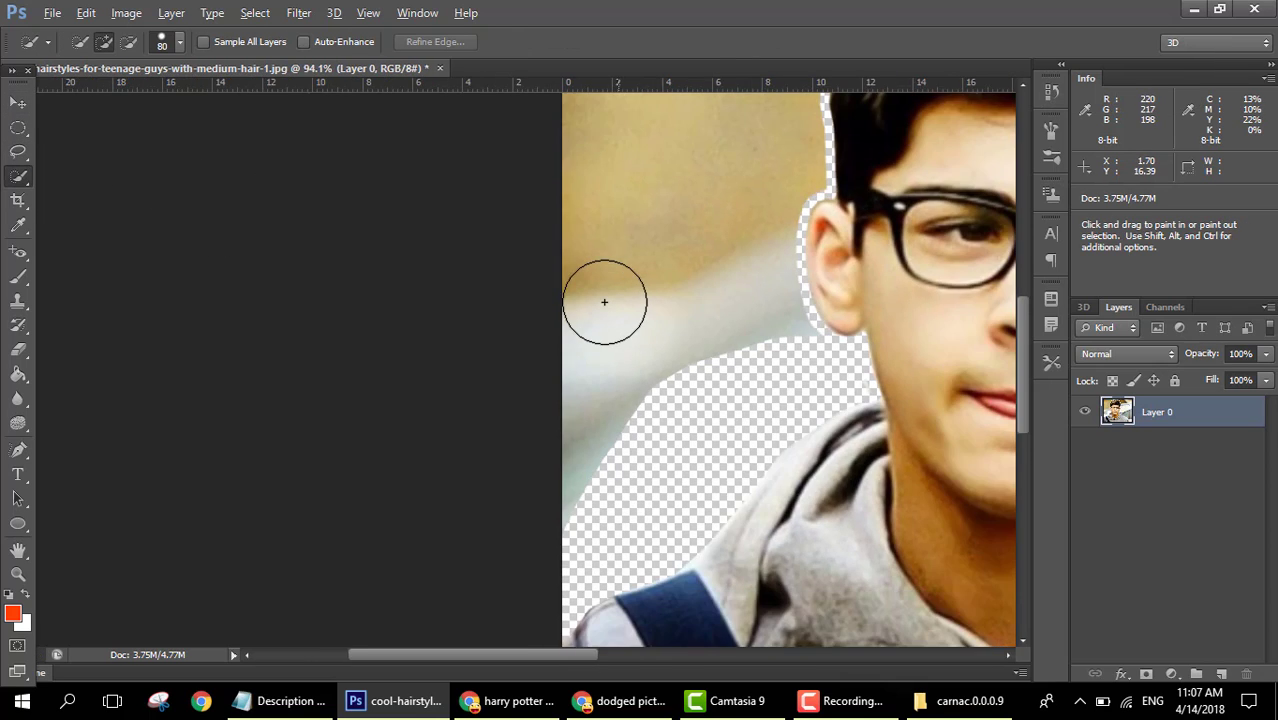
scroll(604, 301, down, 2)
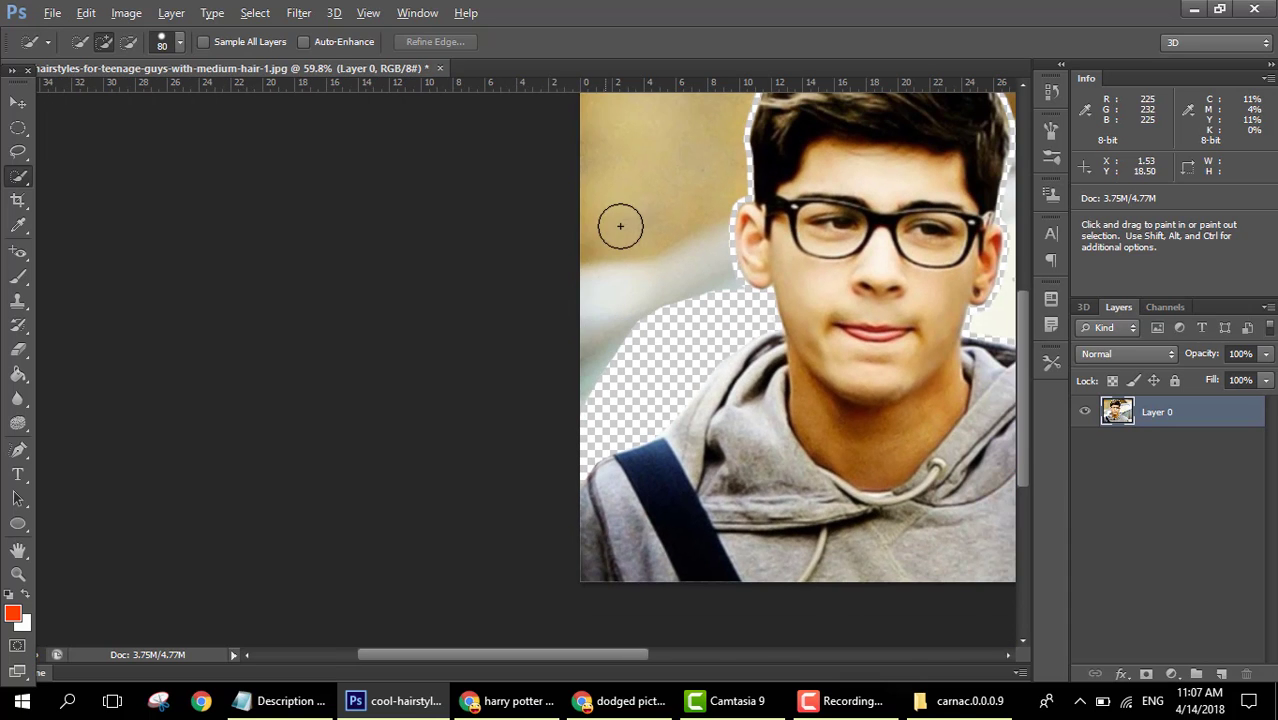
scroll(620, 292, up, 3)
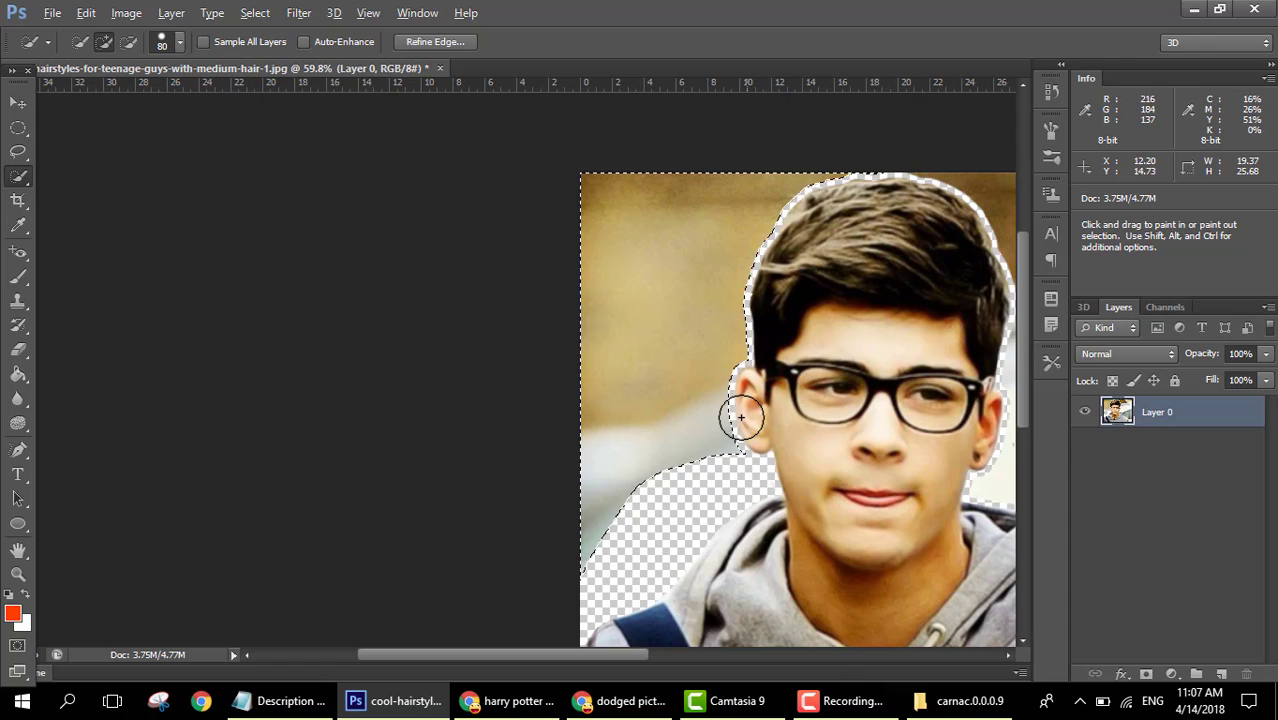
key(space)
key(space)
key(Delete)
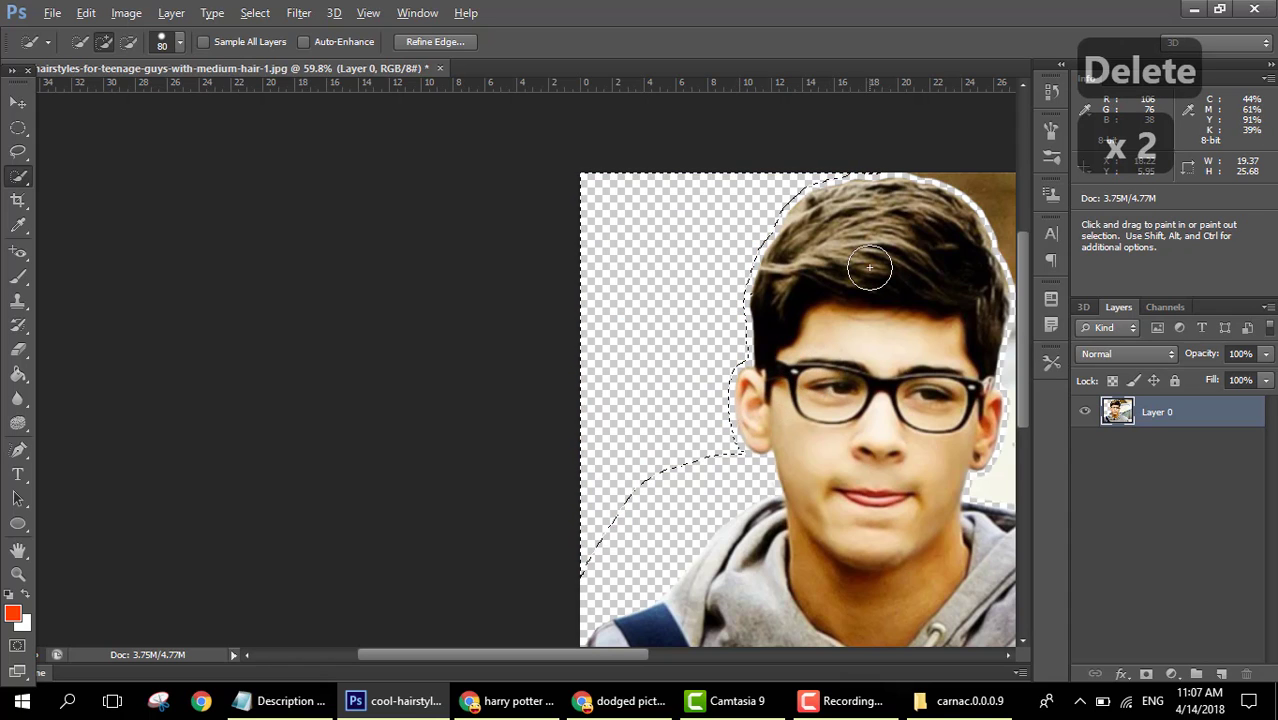
Step: Try quick-selecting and deleting the background on the earring side and selecting the car window, and undo these changes
key(space)
drag(760, 470, 372, 364)
click(684, 356)
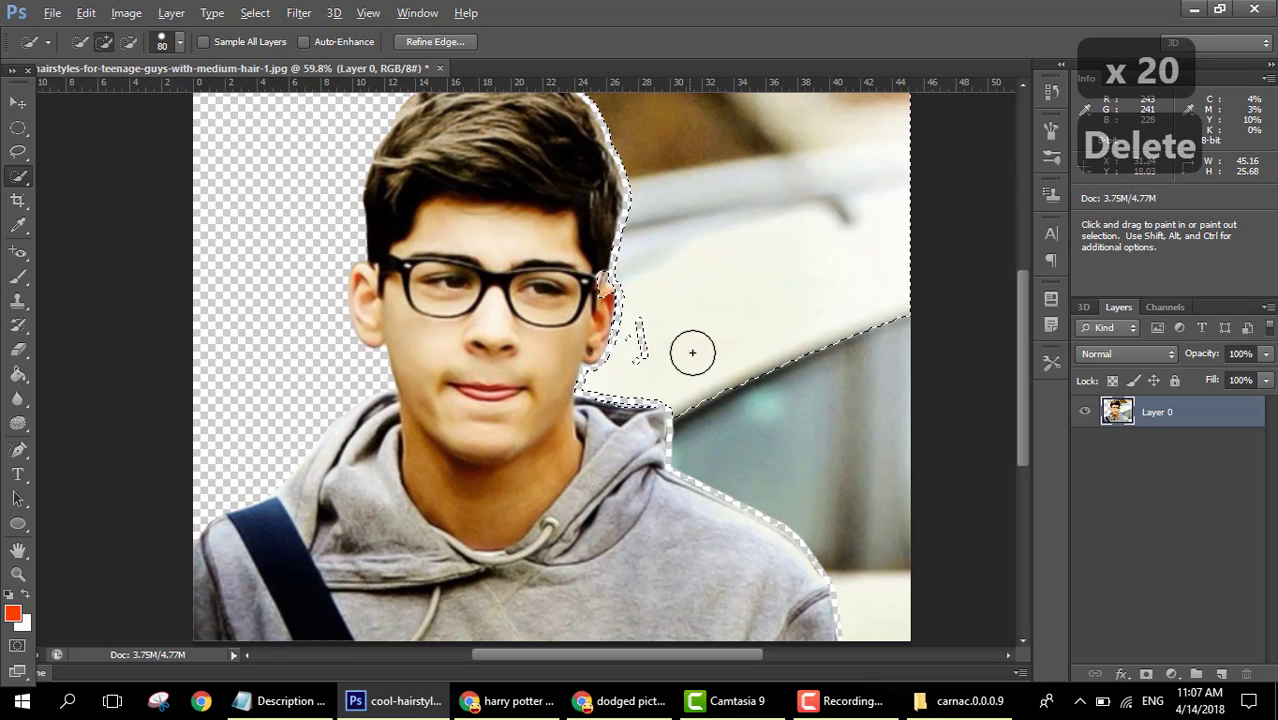
key(Delete)
click(861, 432)
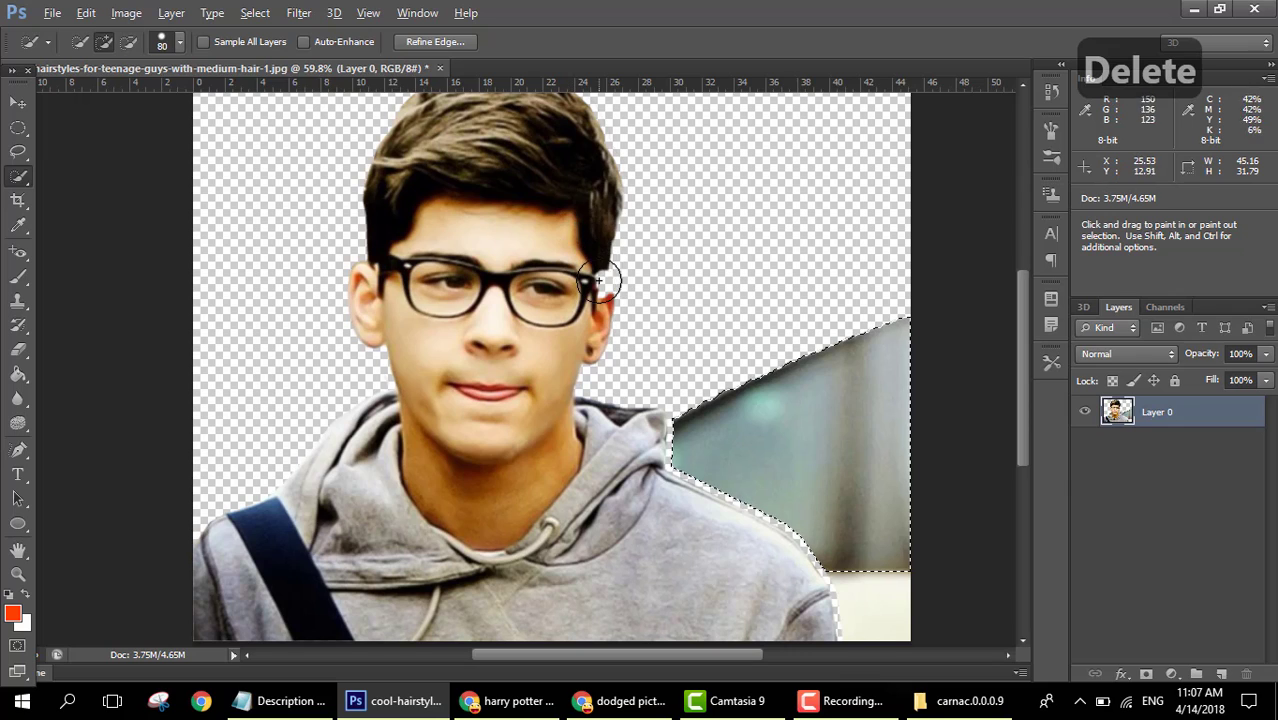
key(ctrl+d)
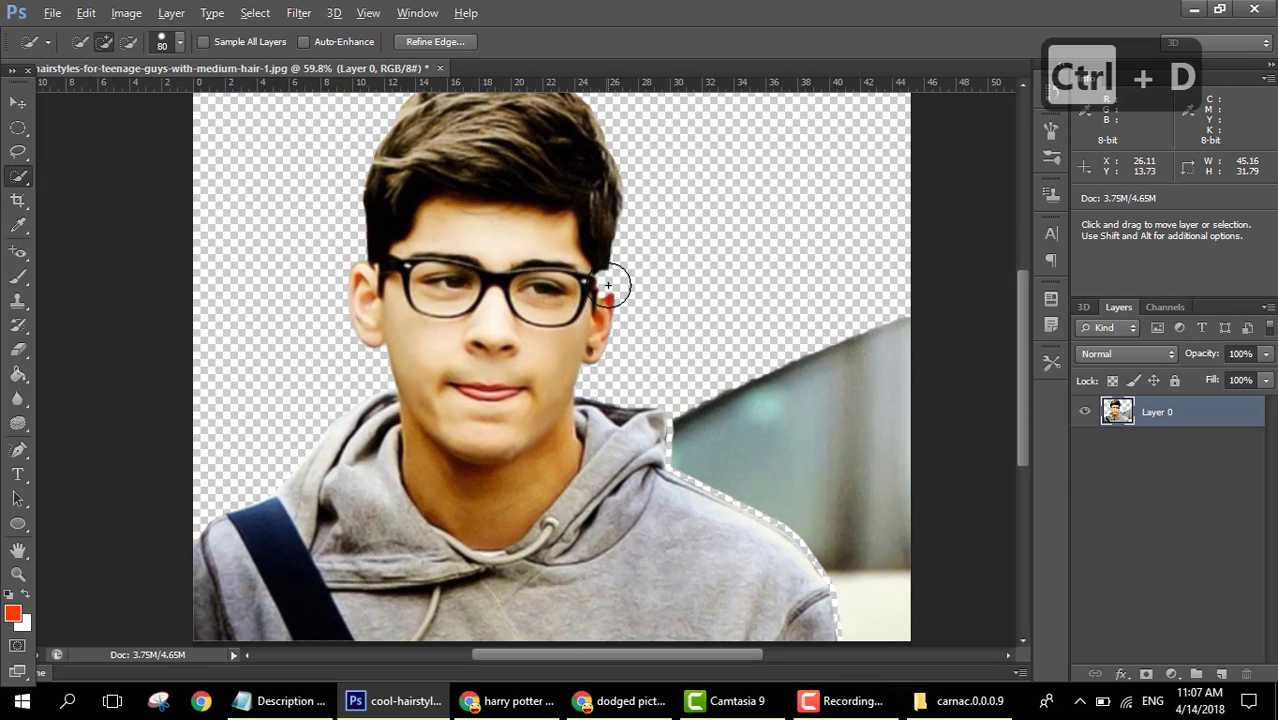
key(ctrl+alt+z)
key(ctrl+alt+z)
key(ctrl+alt+z)
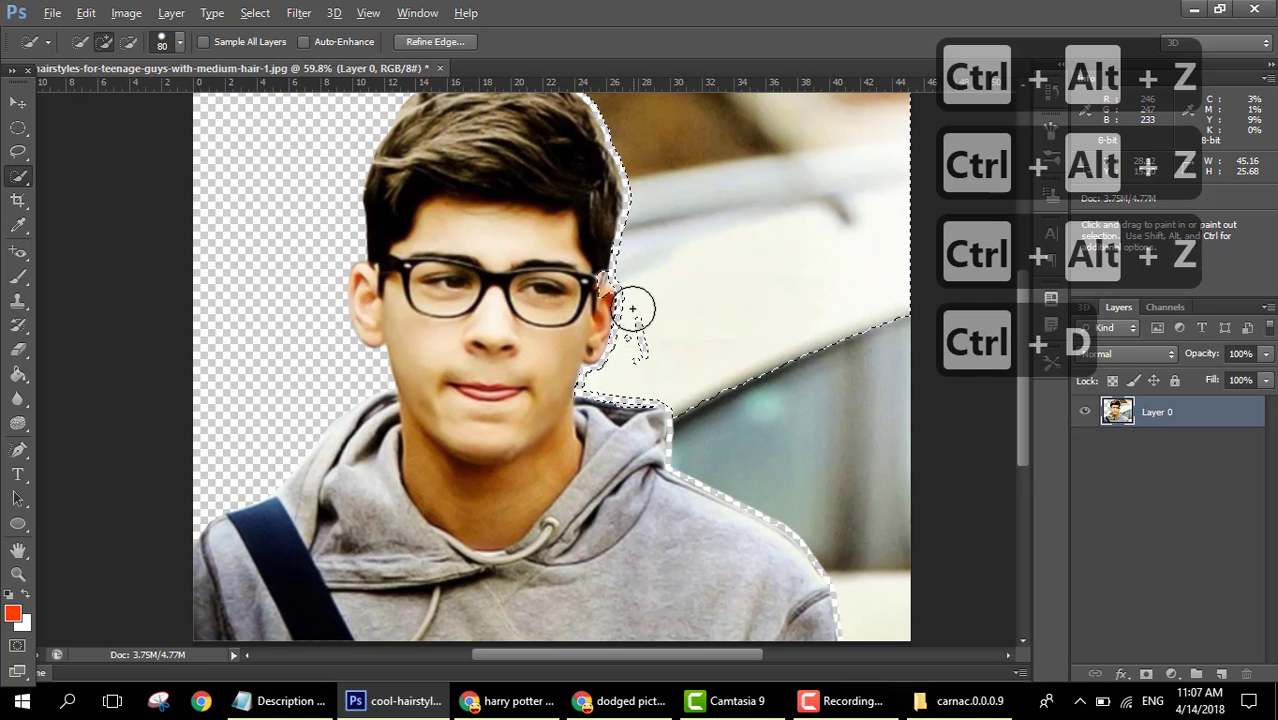
Step: Clear the selection, try quick-selecting the pale background beside the earring-side ear, and undo that selection
scroll(630, 320, up, 5)
scroll(590, 305, up, 1)
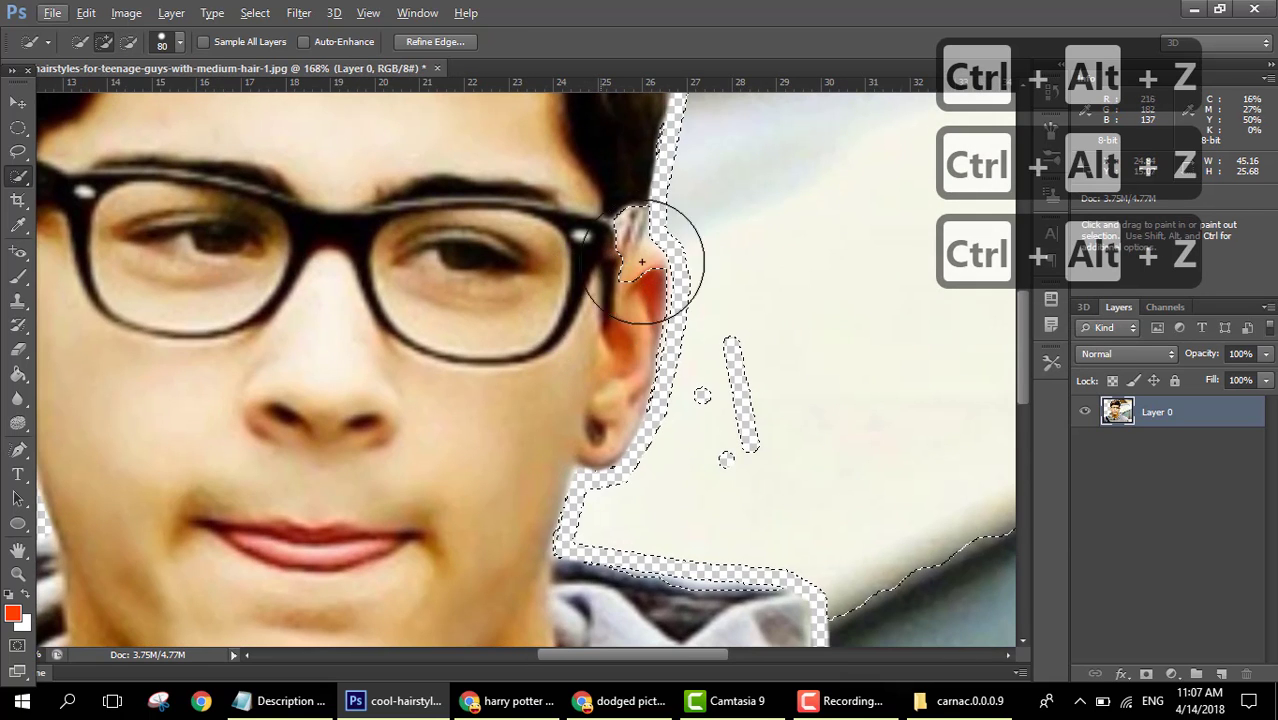
key(ctrl+d)
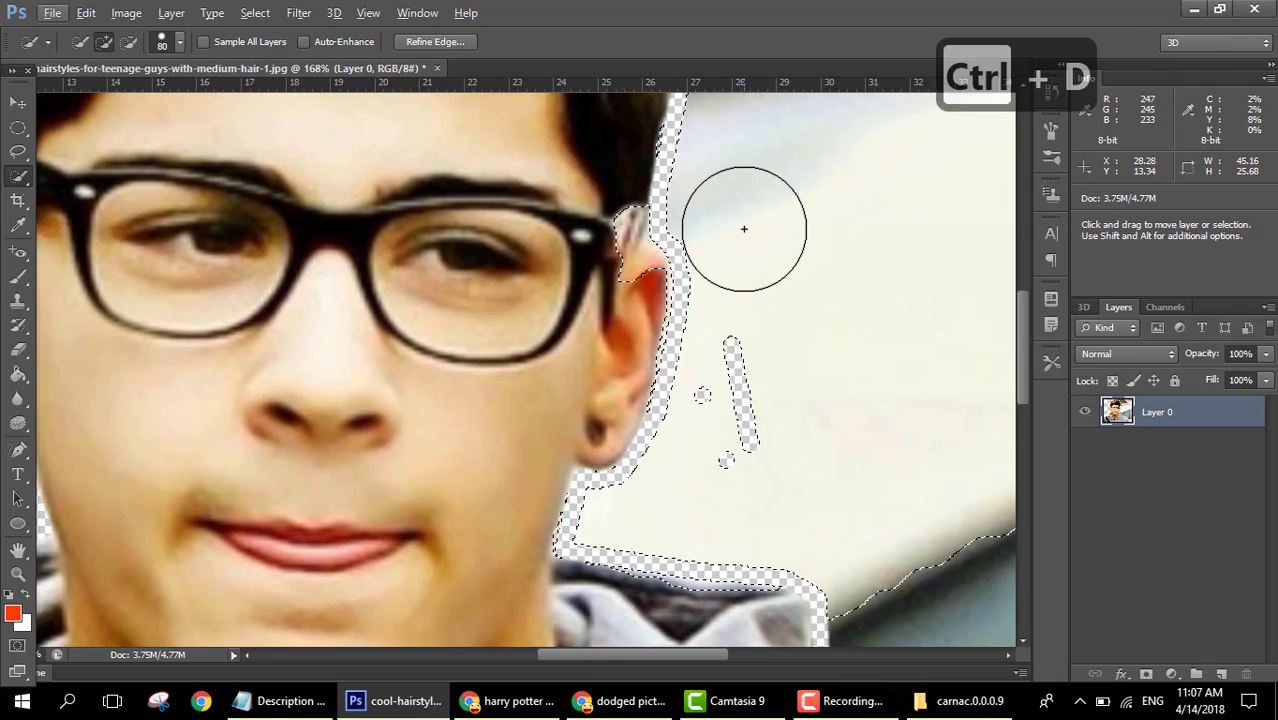
click(753, 234)
drag(754, 237, 791, 246)
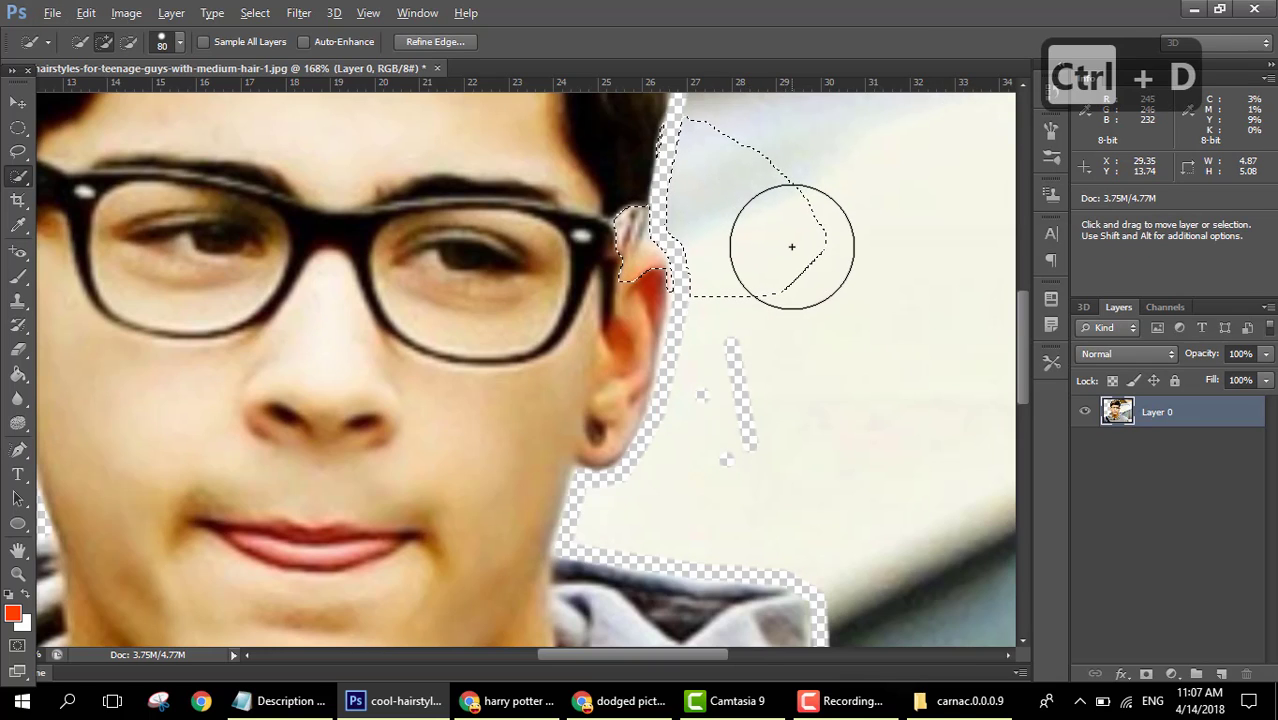
key(ctrl+z)
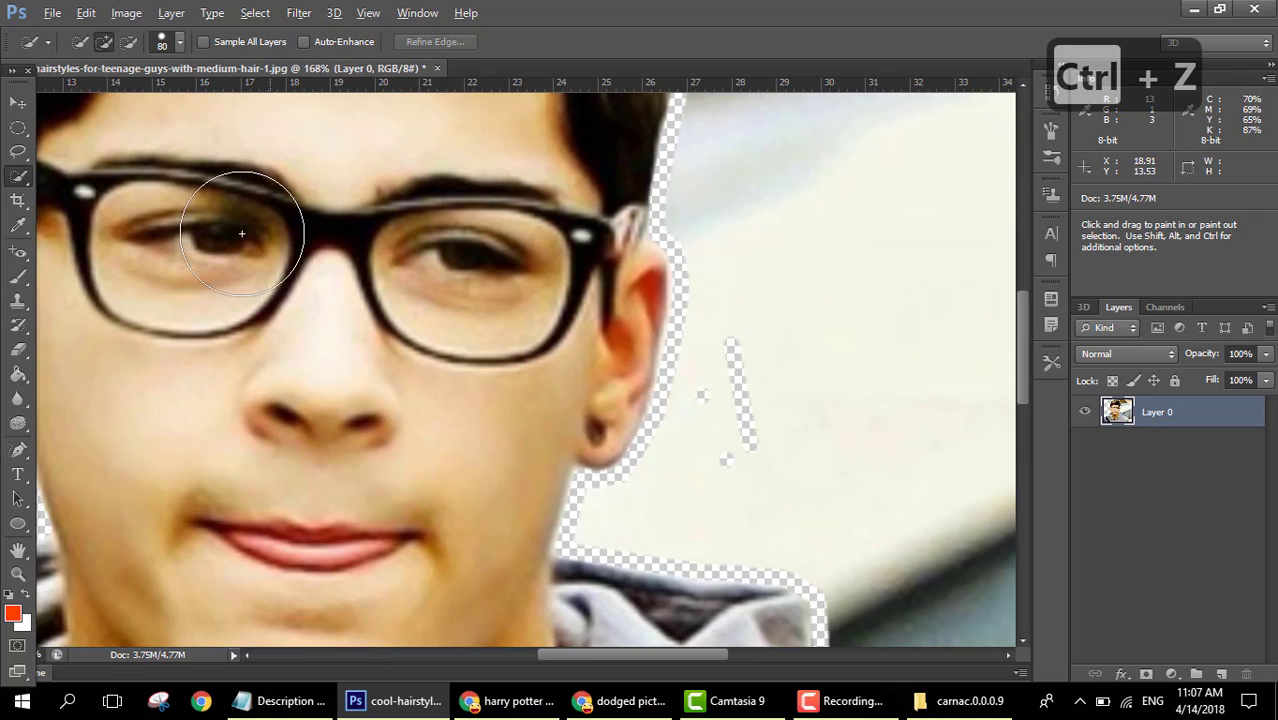
Step: Erase a wider patch of background between the hair and the top of the earring-side ear with a 30 px Eraser
click(18, 349)
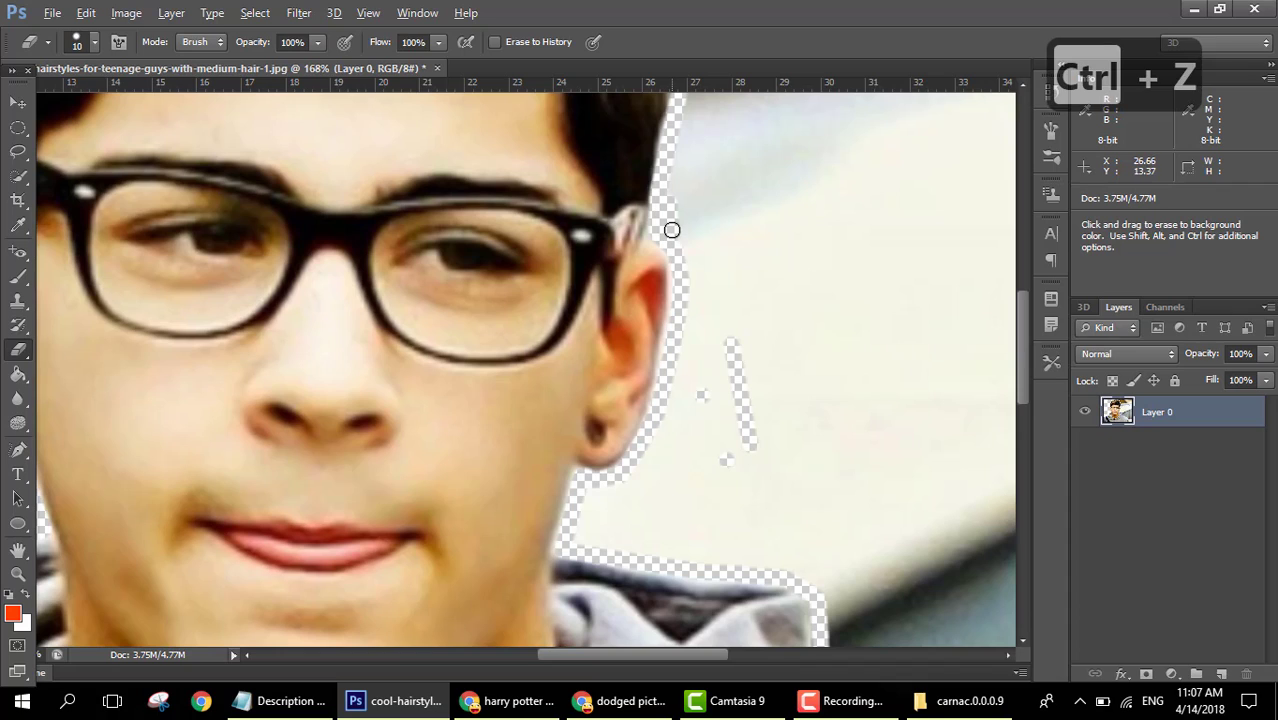
key(bracketright)
key(bracketright)
key(bracketright)
mouse_move(681, 201)
mouse_down()
mouse_move(693, 236)
mouse_move(695, 148)
mouse_move(695, 204)
mouse_move(703, 174)
mouse_move(719, 214)
mouse_up()
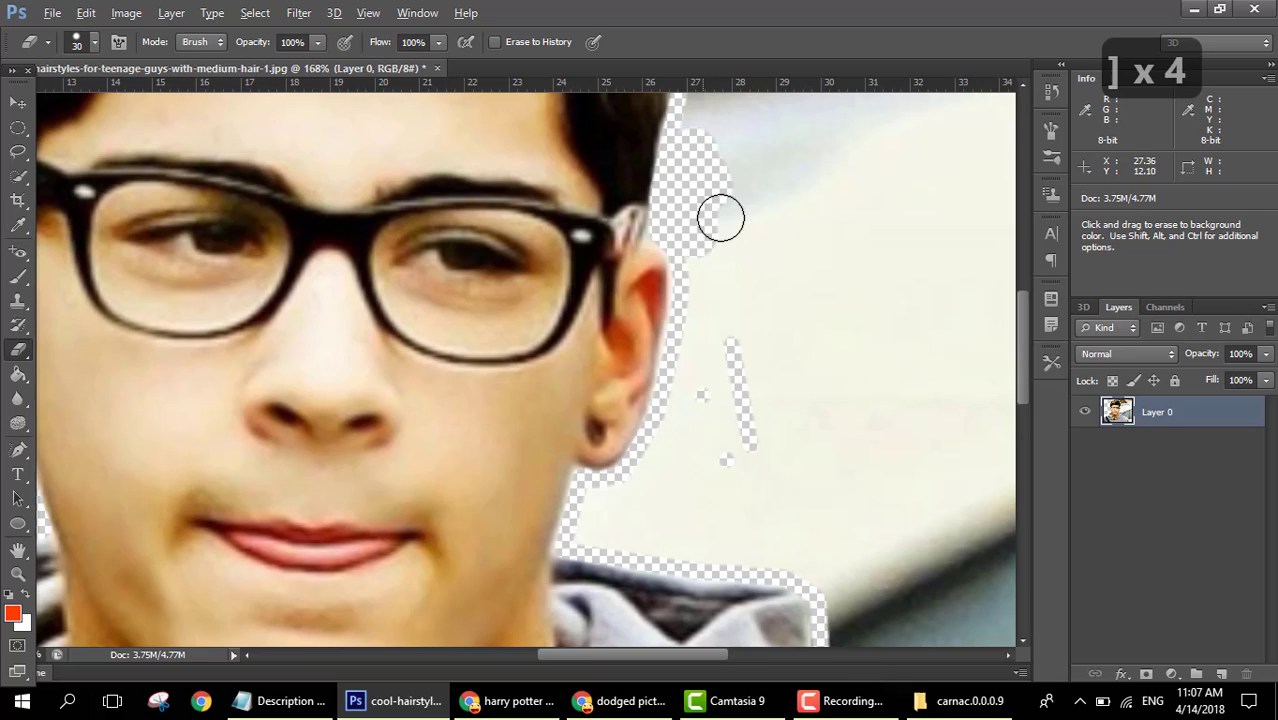
Step: Select the pale background beside the earring-side ear with the Quick Selection Tool
click(18, 152)
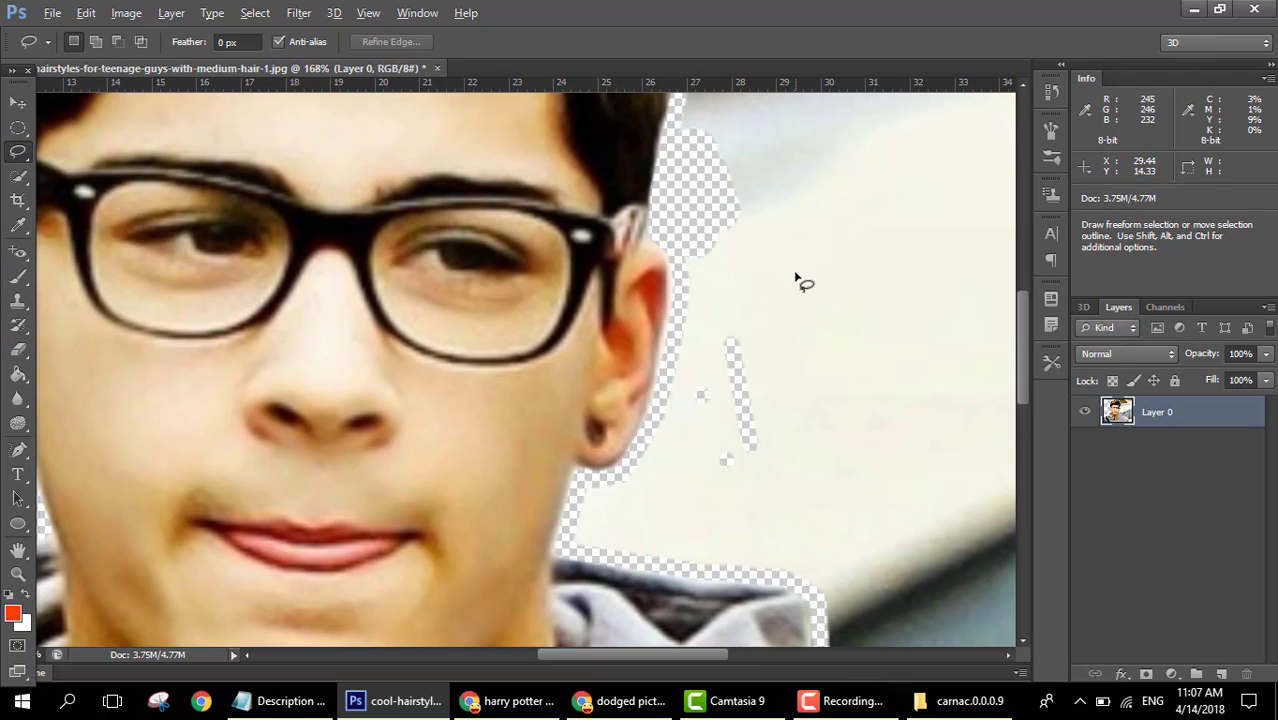
click(18, 176)
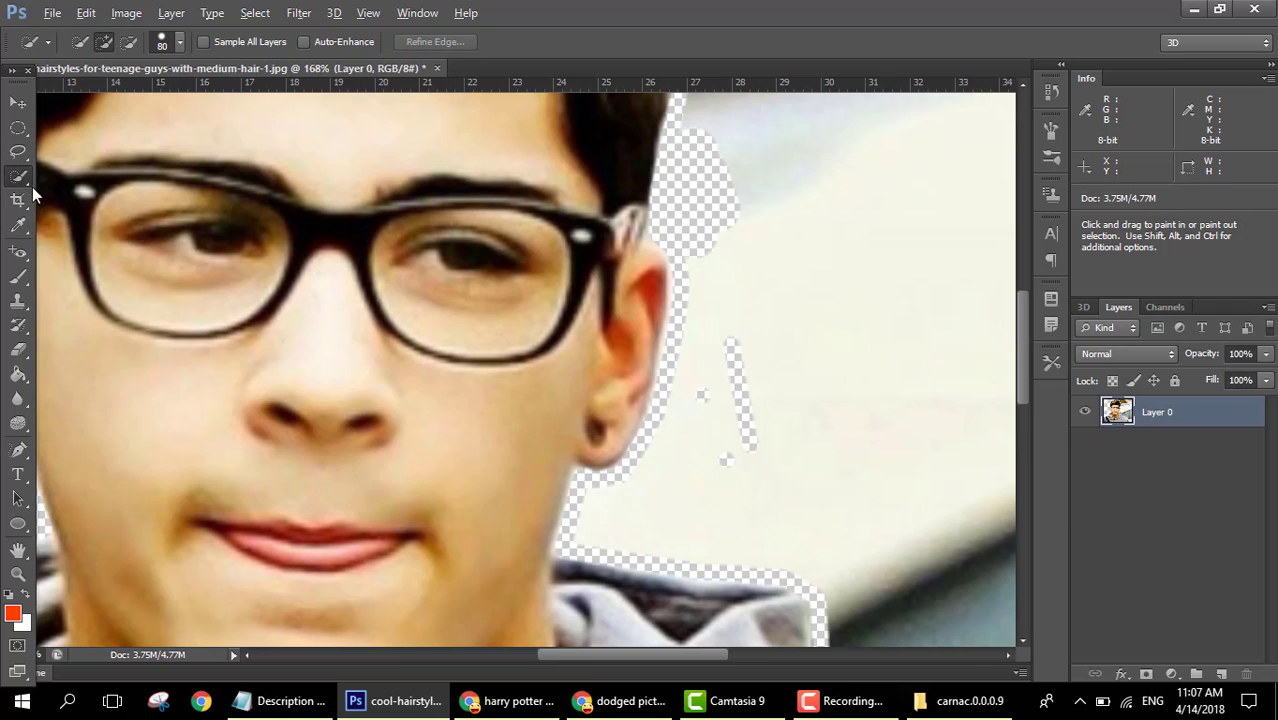
click(895, 332)
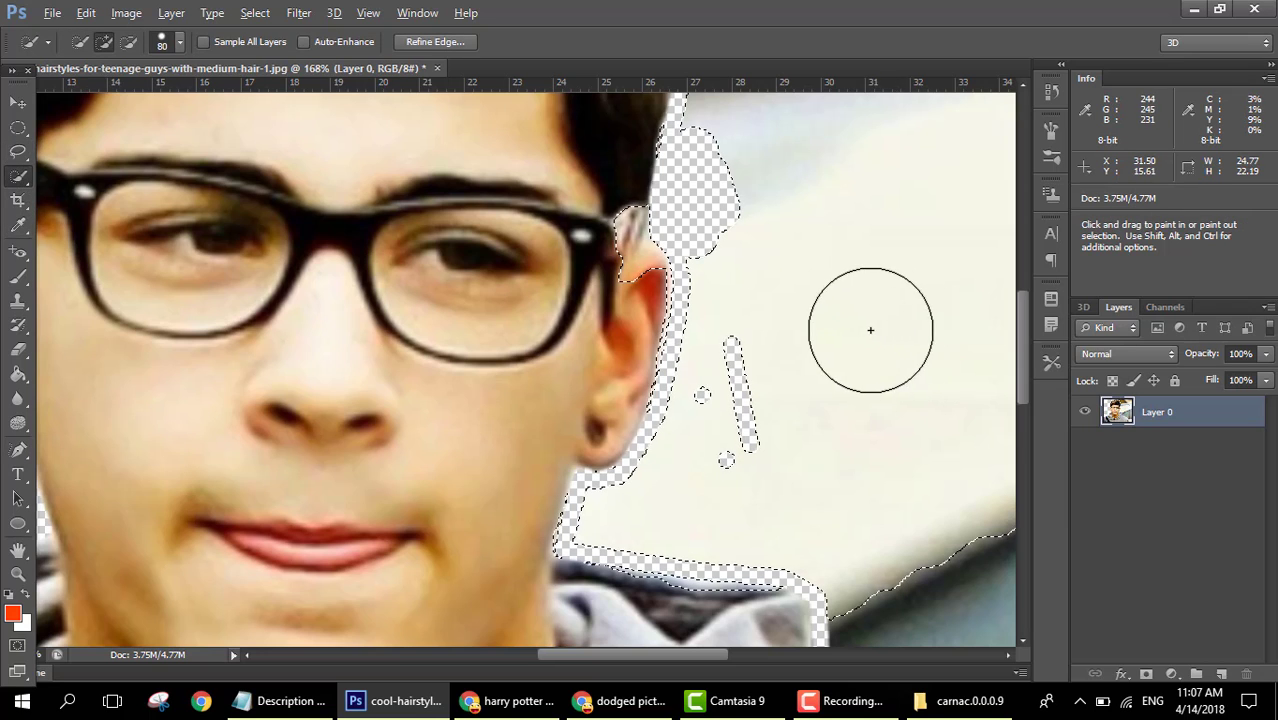
Step: Subtract the ear, jaw and hood edge from the selection, and delete the selected background
click(128, 41)
click(610, 258)
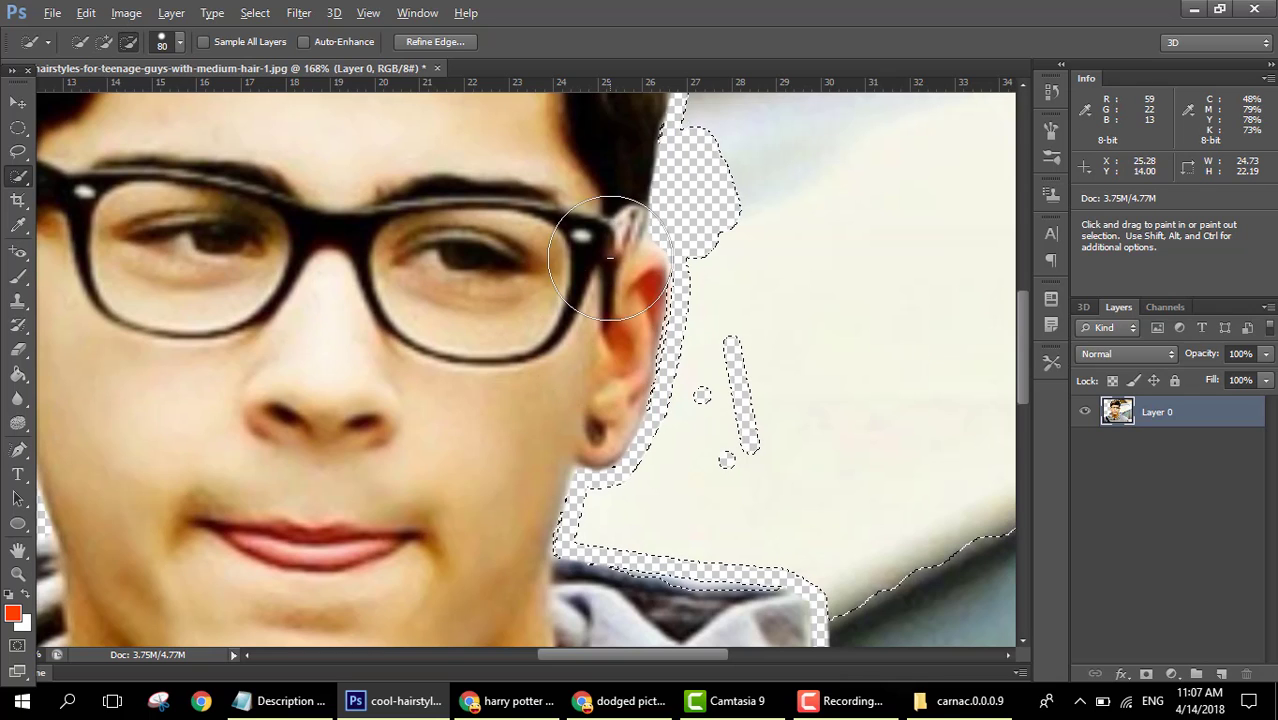
click(613, 309)
mouse_move(597, 361)
mouse_down()
mouse_move(565, 434)
mouse_move(590, 394)
mouse_move(507, 504)
mouse_up()
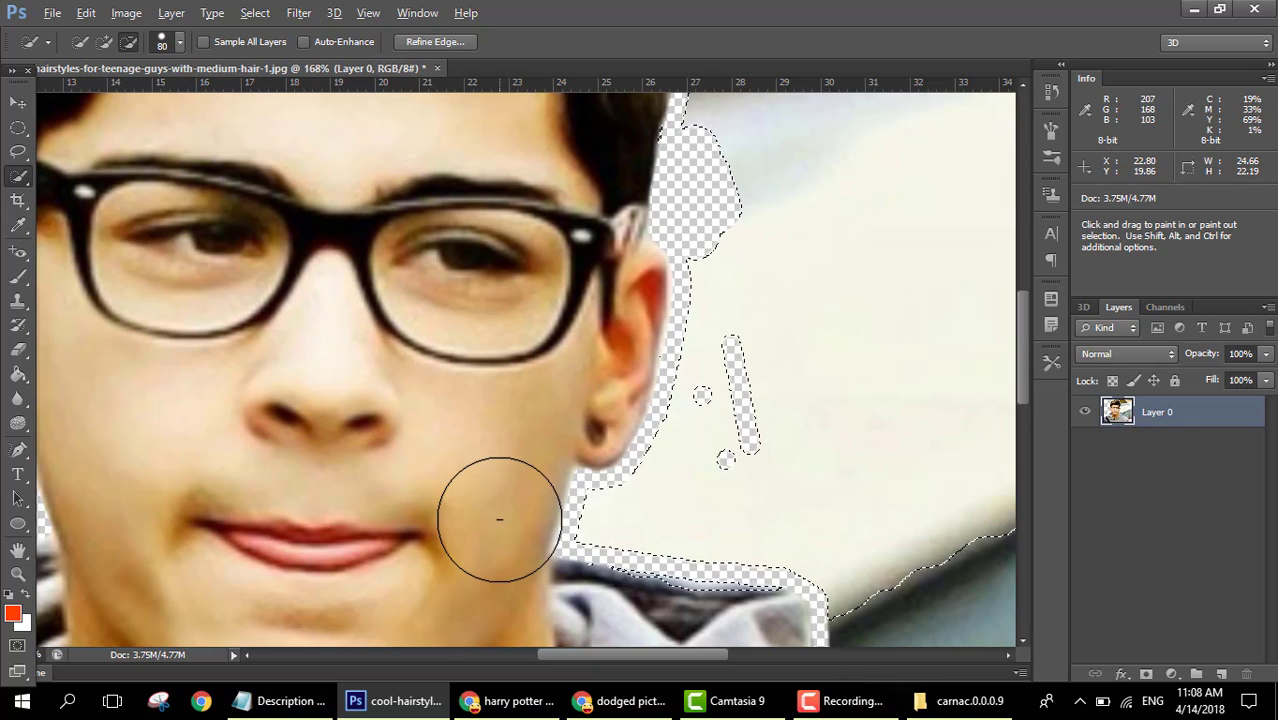
scroll(508, 528, down, 3)
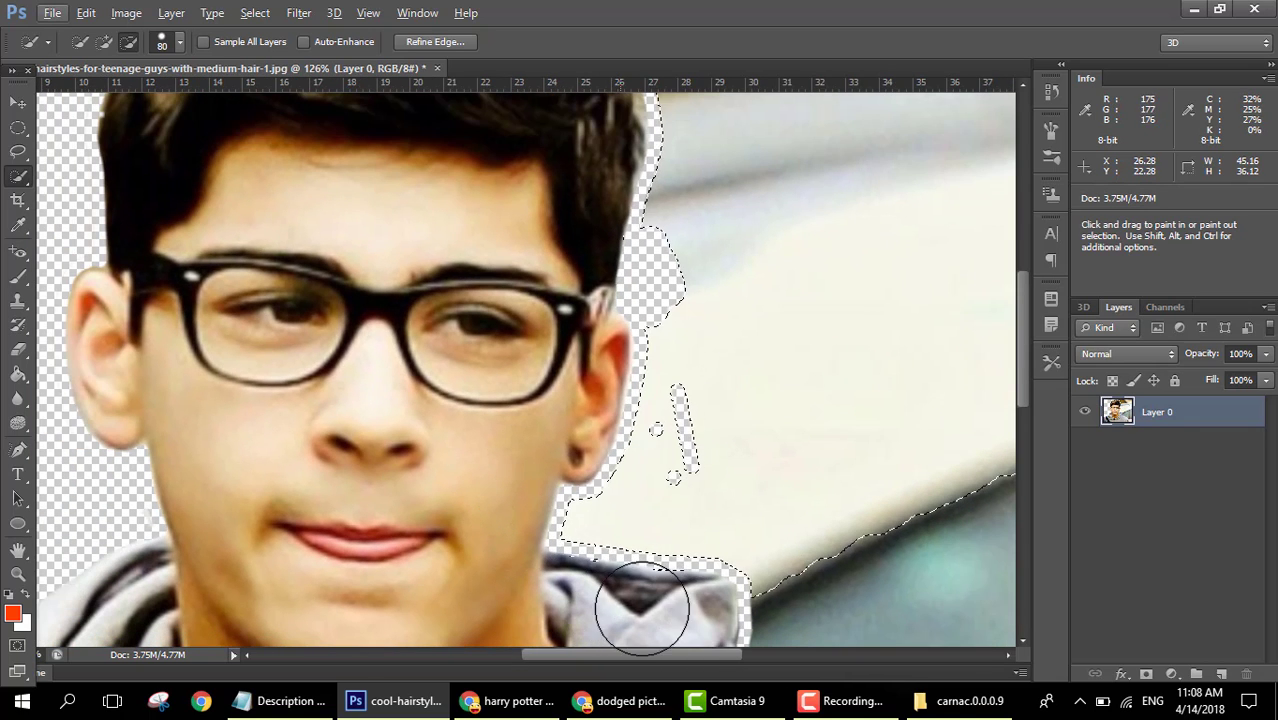
drag(640, 607, 668, 612)
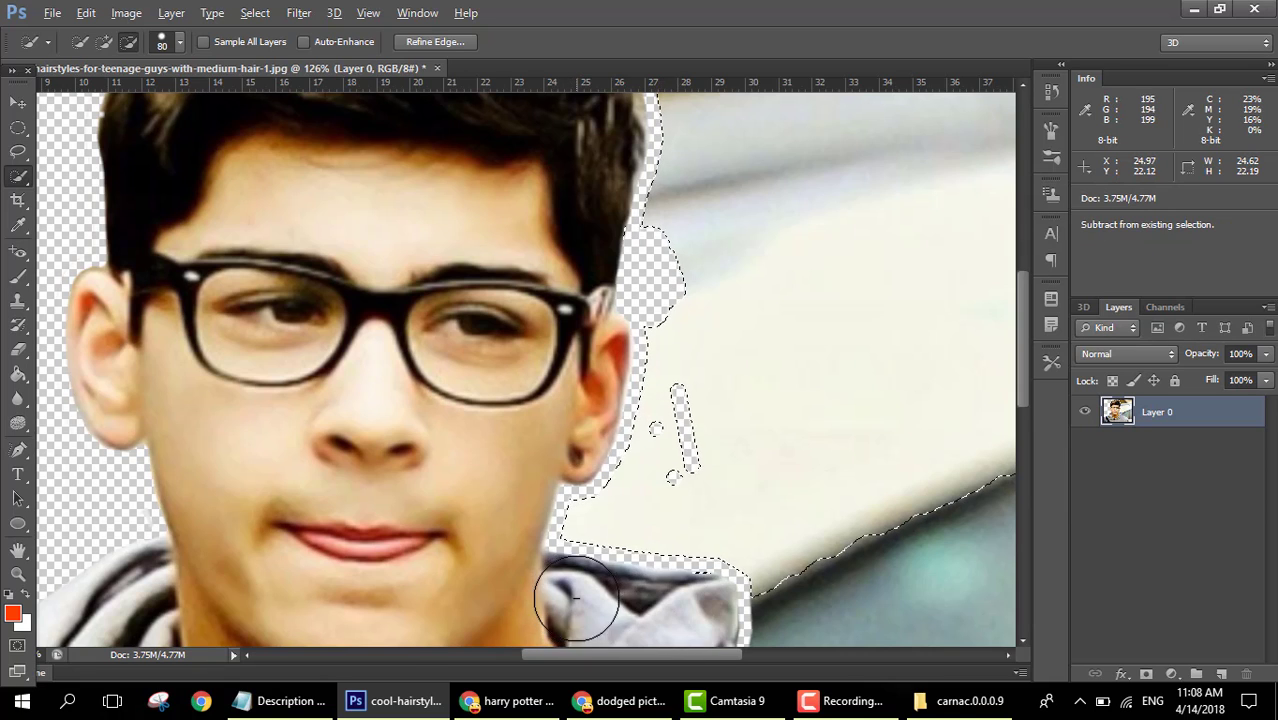
scroll(580, 598, down, 3)
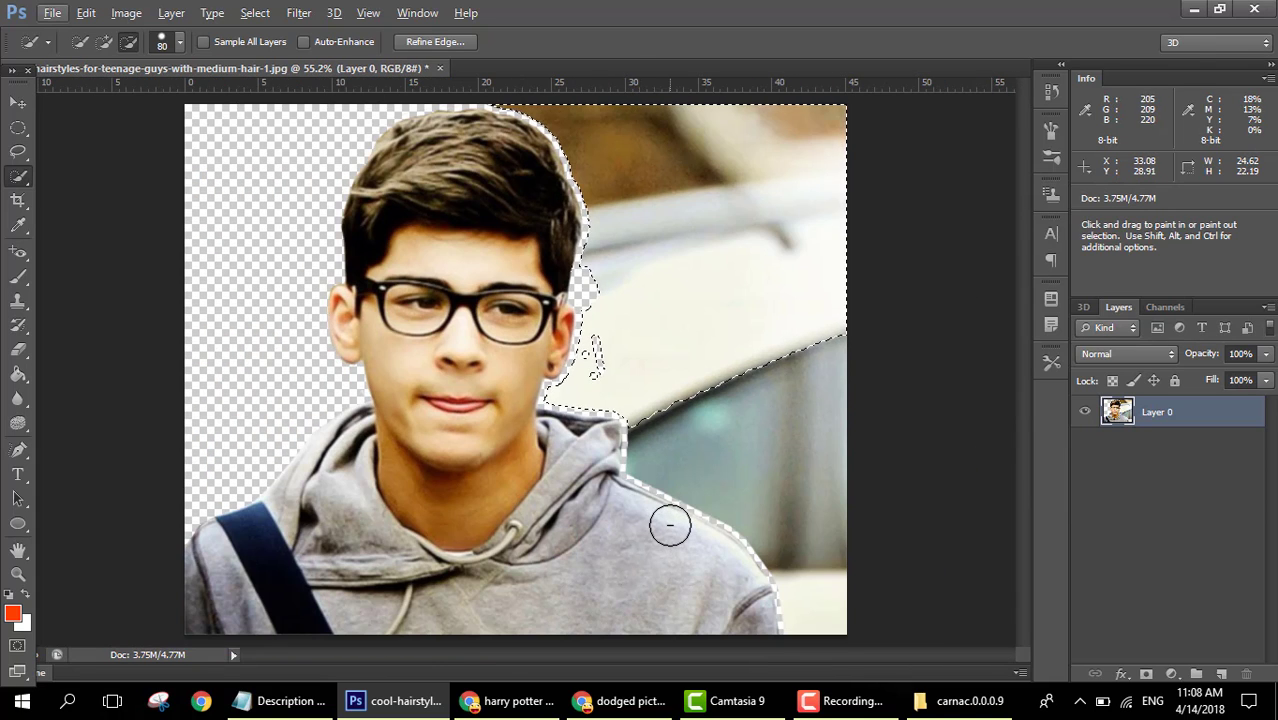
key(Delete)
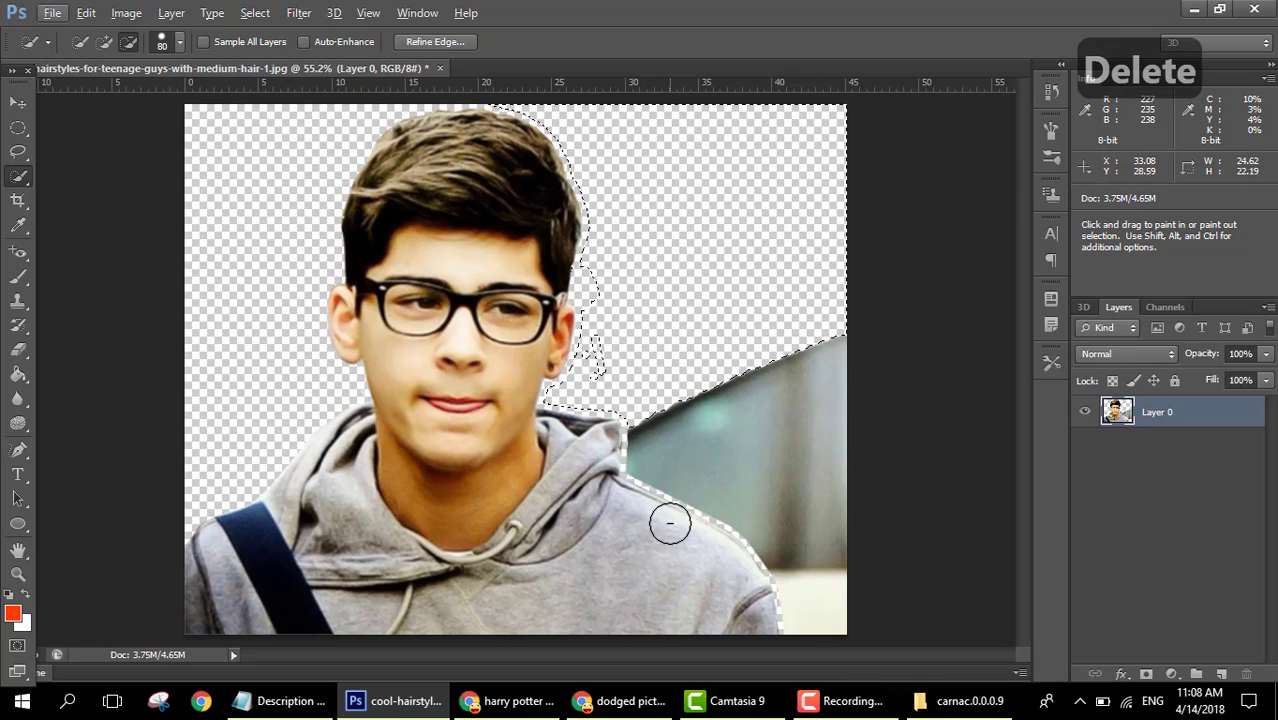
key(ctrl+d)
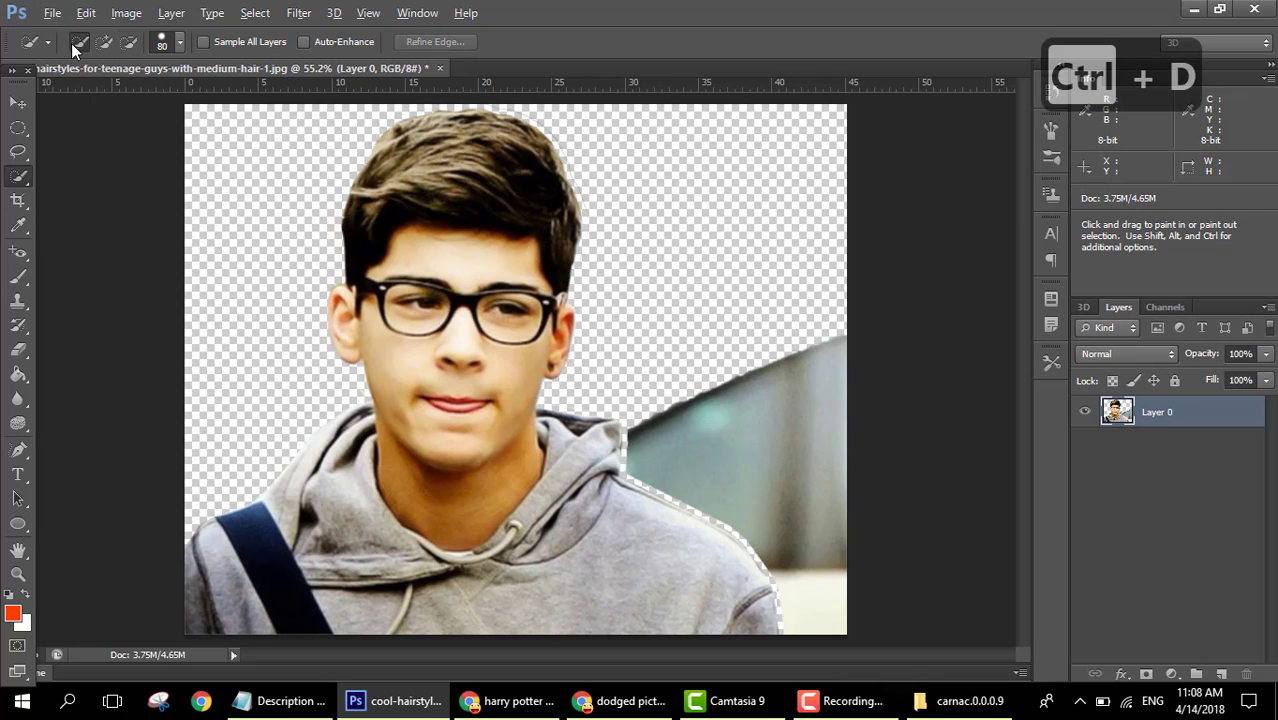
Step: Quick-select and delete the car window area and the pale corner below it, and clear the selection
mouse_move(750, 465)
mouse_down()
mouse_move(785, 488)
mouse_move(827, 574)
mouse_move(813, 591)
mouse_up()
key(Delete)
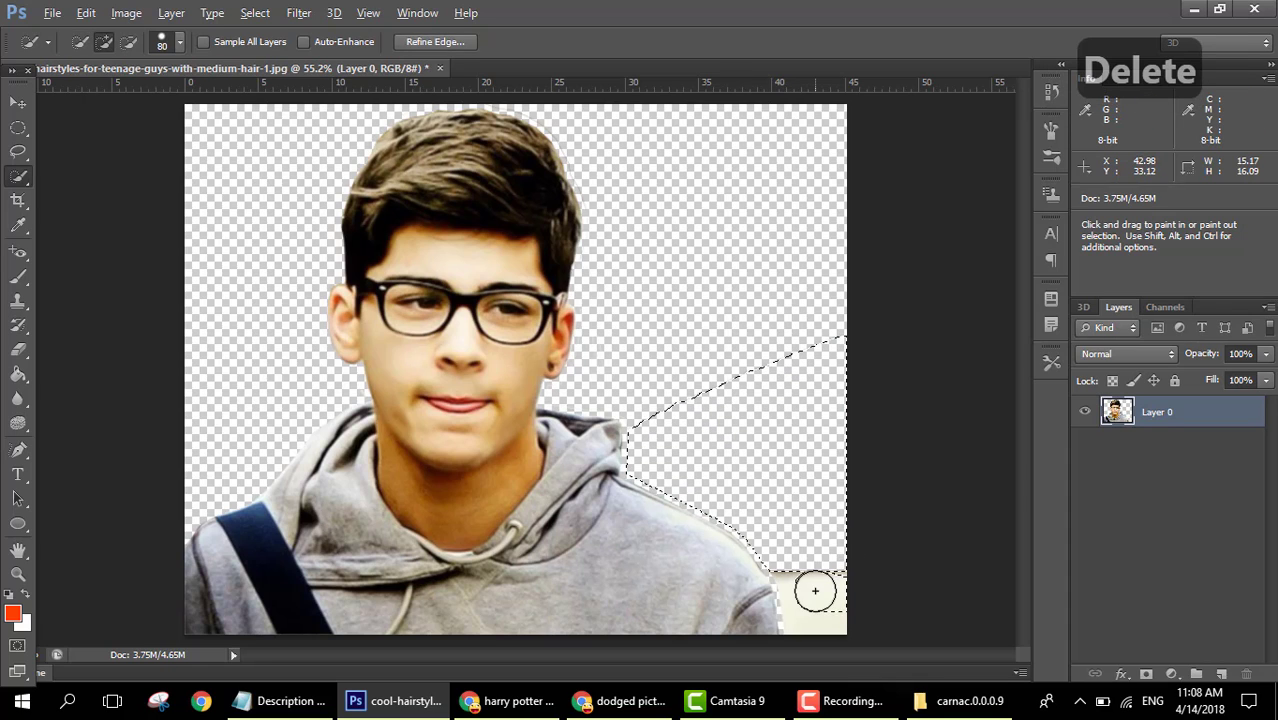
key(Delete)
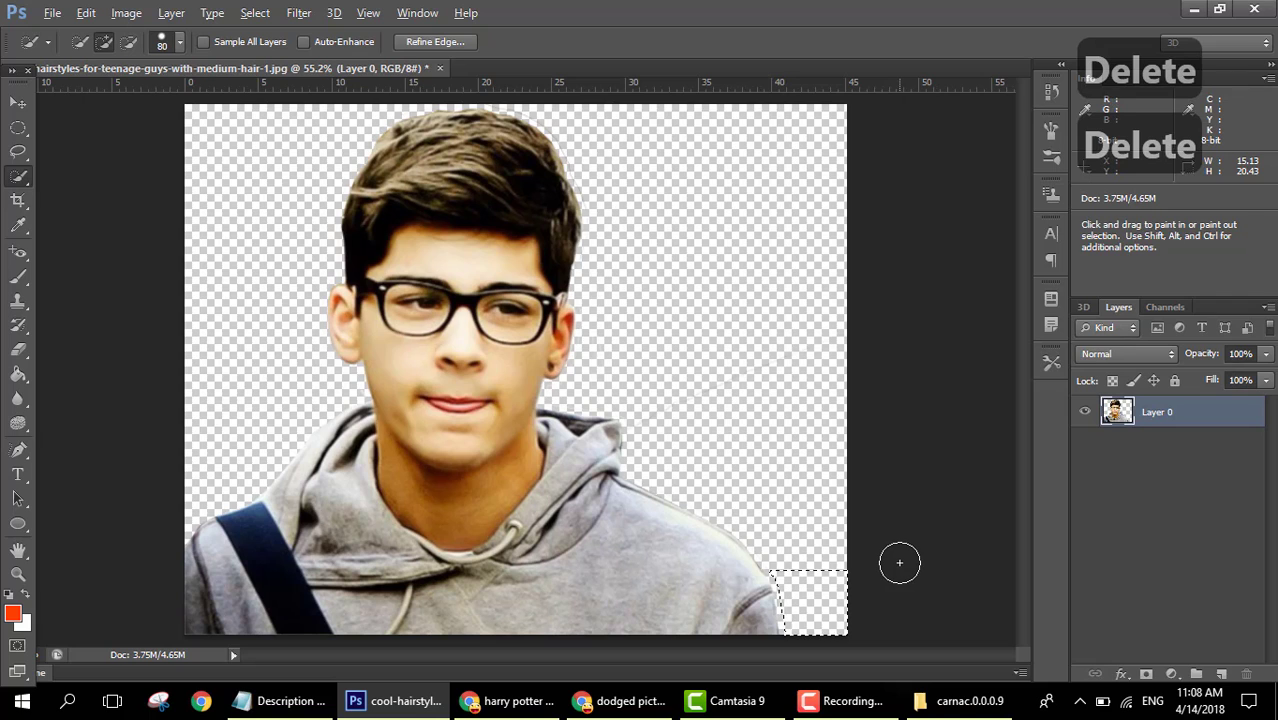
key(ctrl+d)
scroll(707, 491, down, 1)
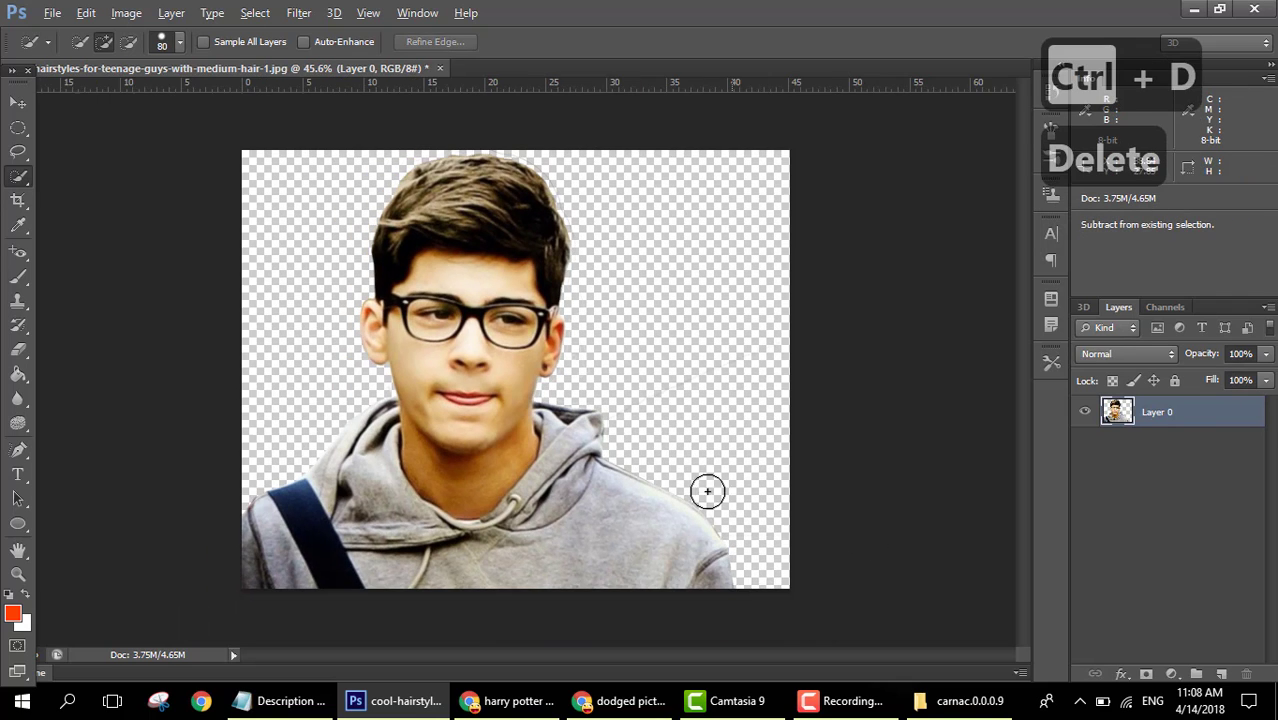
scroll(700, 485, up, 1)
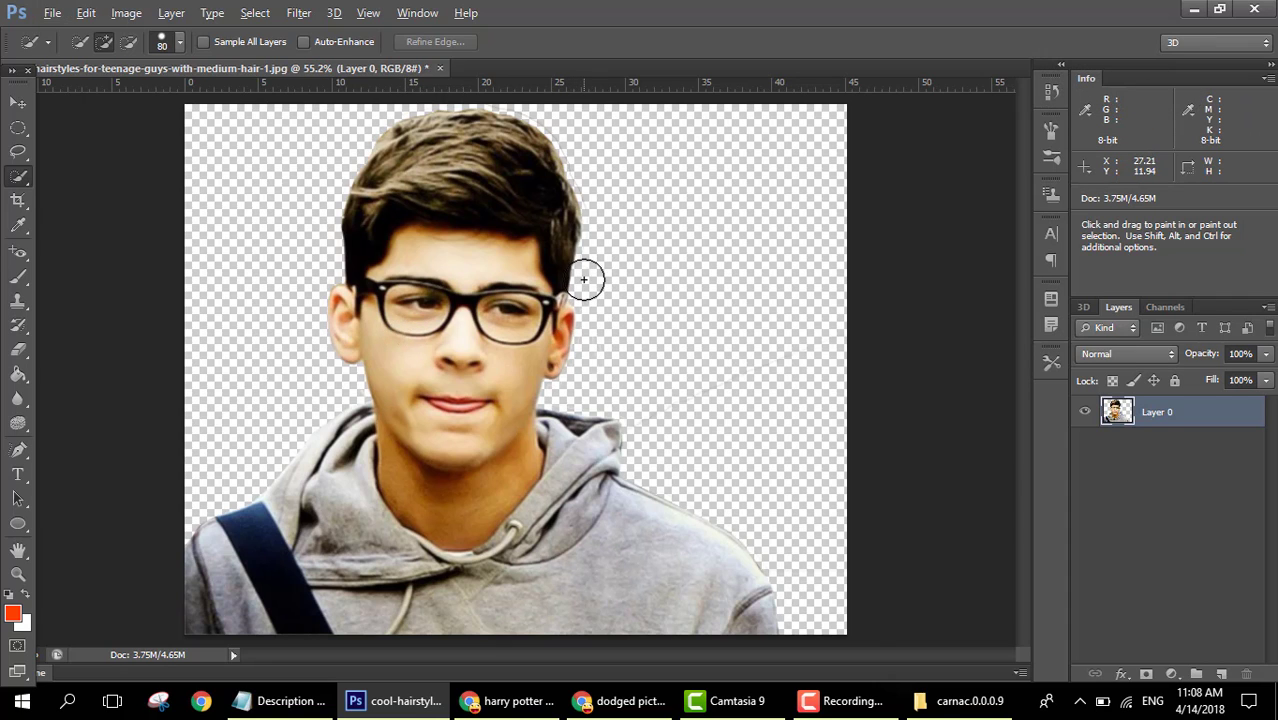
Step: Erase the thin leftover outline around the hair on the earring side with the Eraser enlarged to 70 px
scroll(584, 279, up, 4)
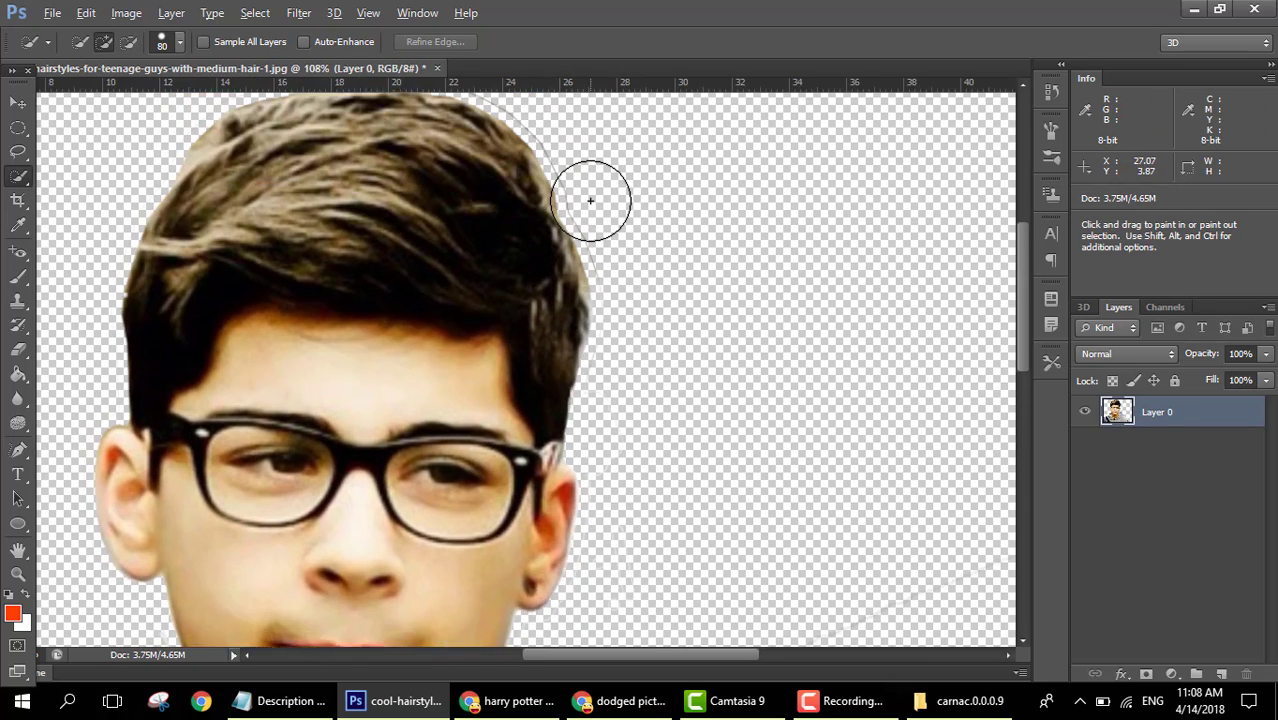
scroll(590, 200, up, 2)
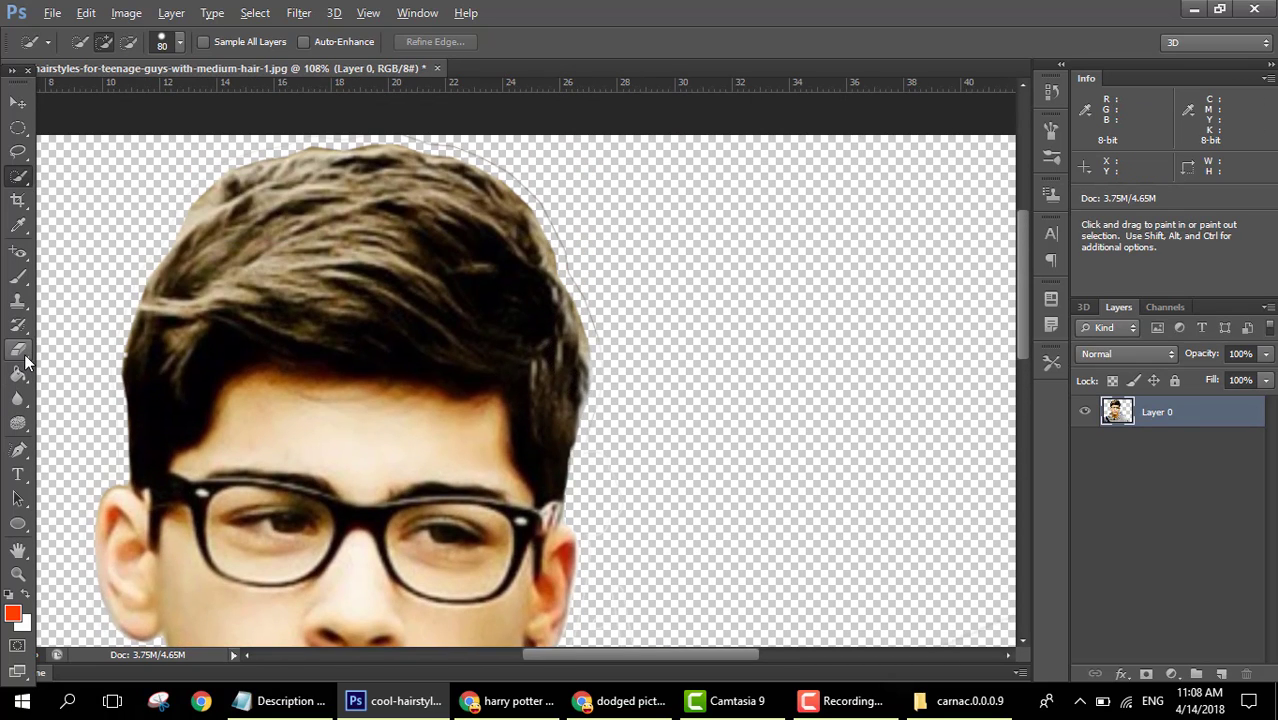
click(22, 352)
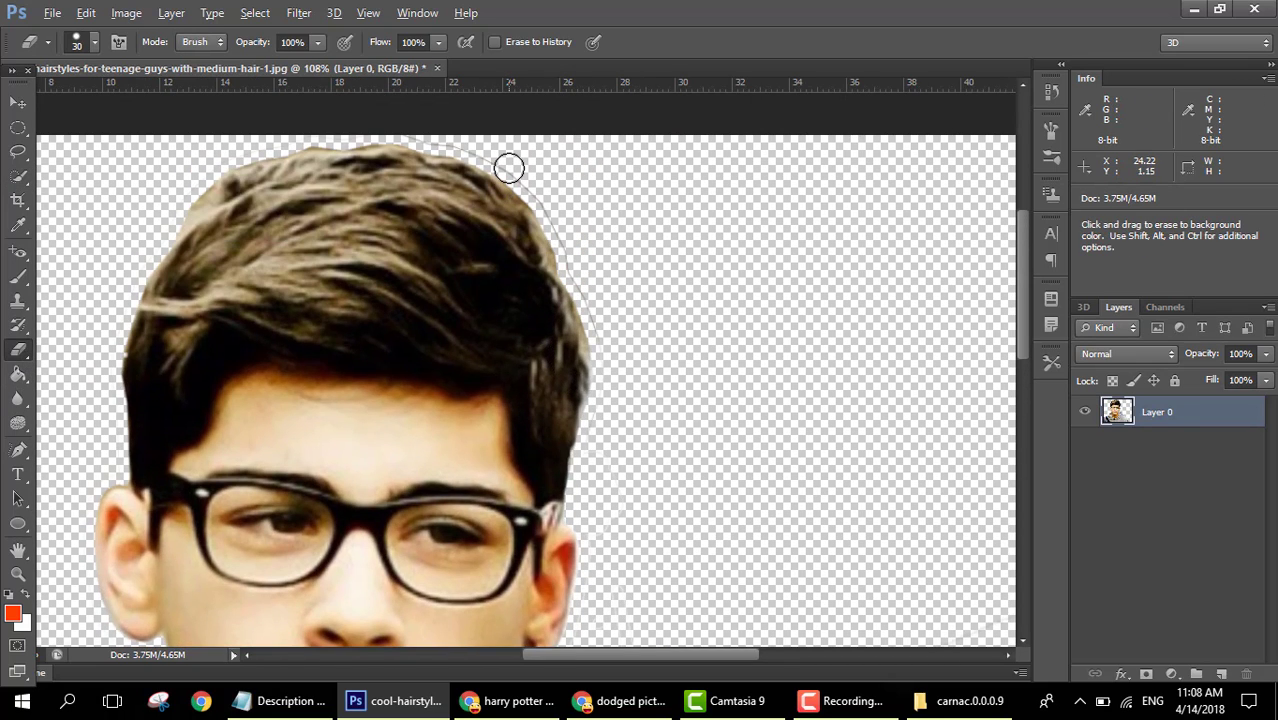
key(bracketright)
key(bracketright)
key(bracketright)
key(bracketright)
key(bracketright)
key(bracketright)
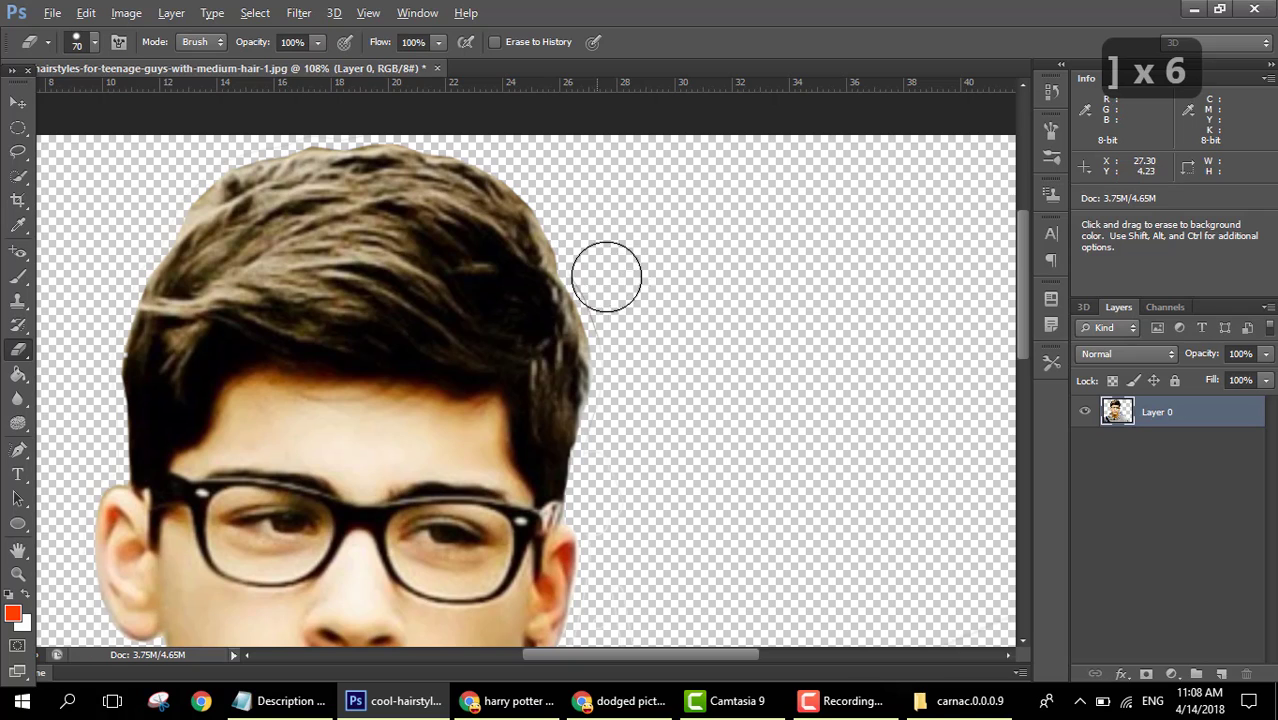
scroll(700, 378, down, 5)
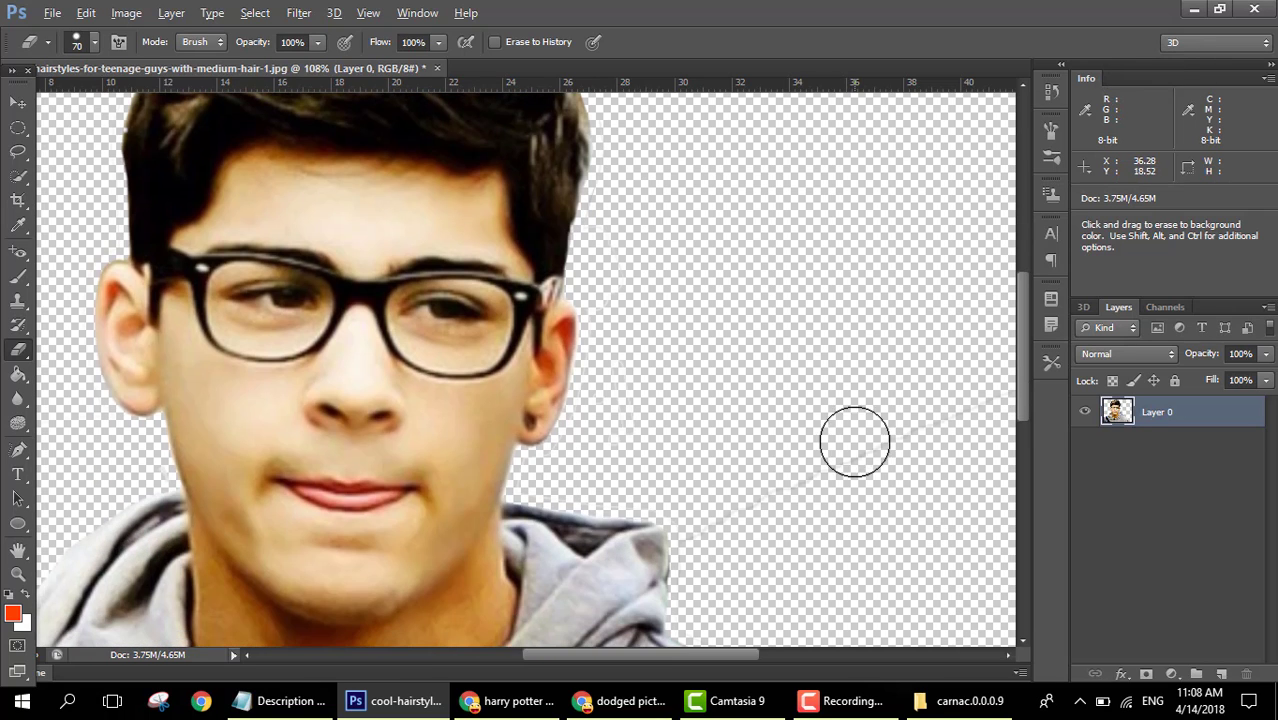
Step: Try the Background Eraser Tool with a few strokes on the hoodie's chest, and undo them
scroll(739, 442, down, 5)
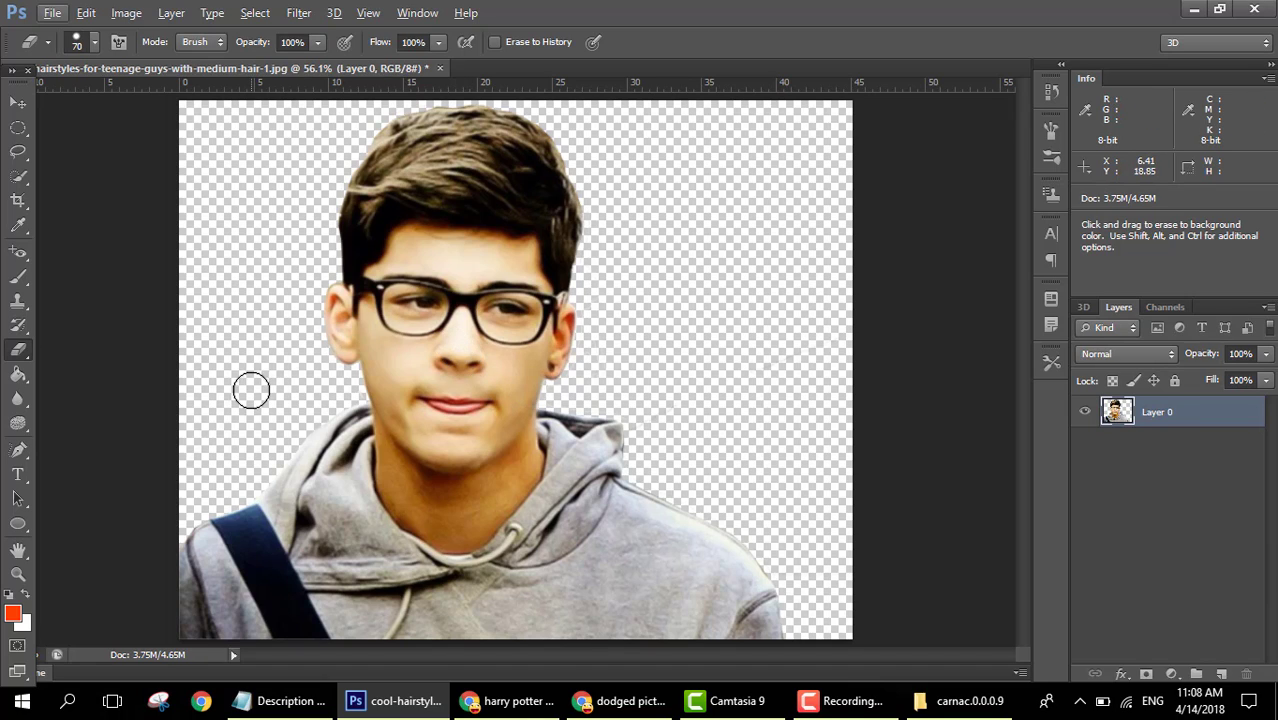
right_click(28, 352)
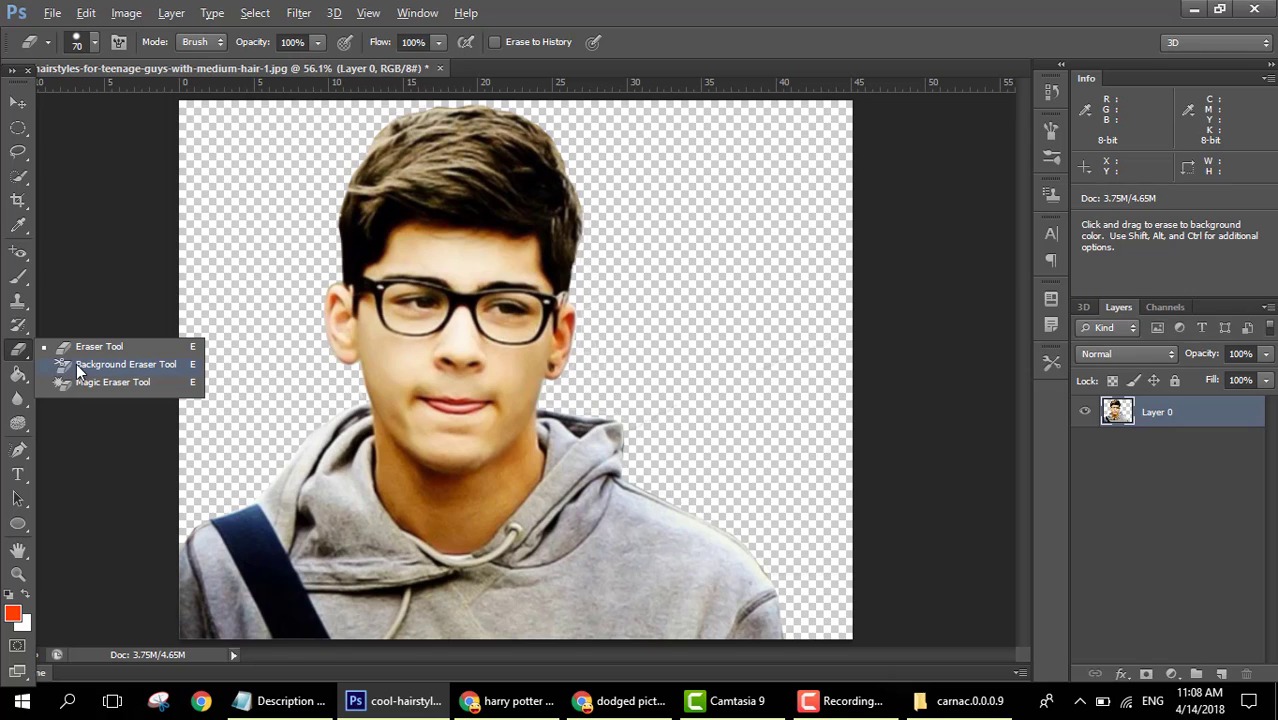
click(76, 363)
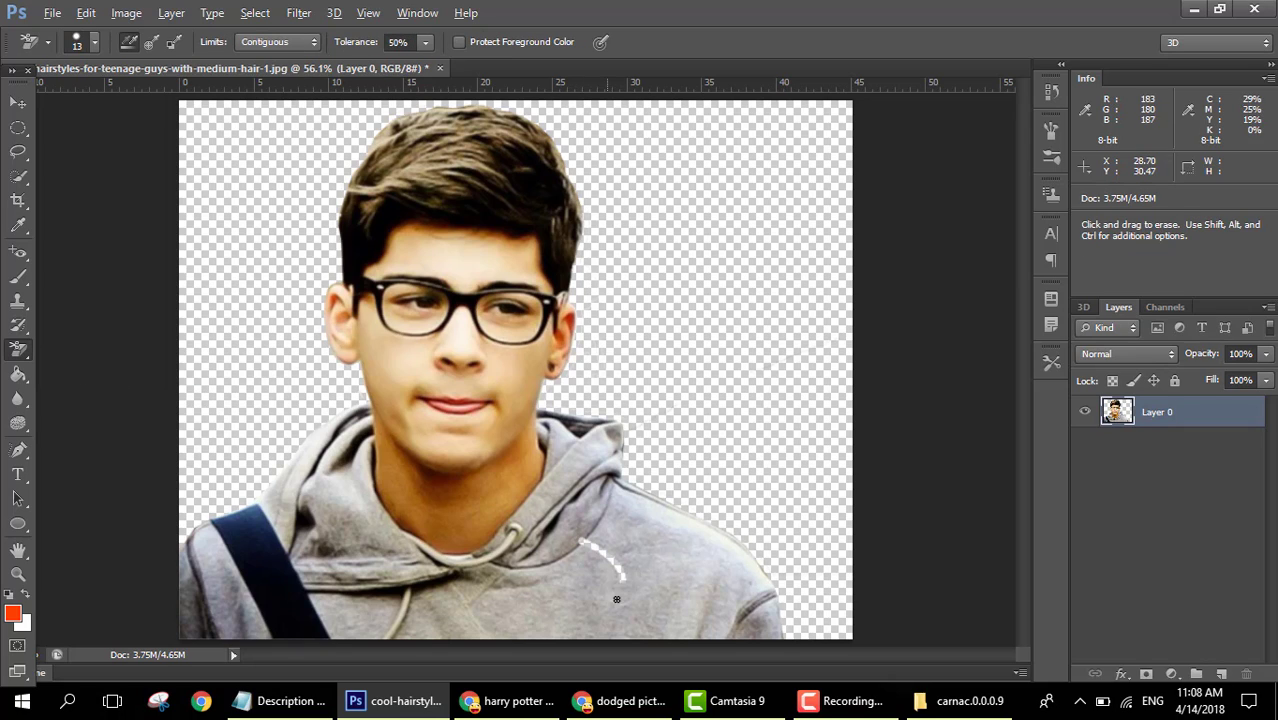
drag(553, 546, 596, 553)
key(ctrl)
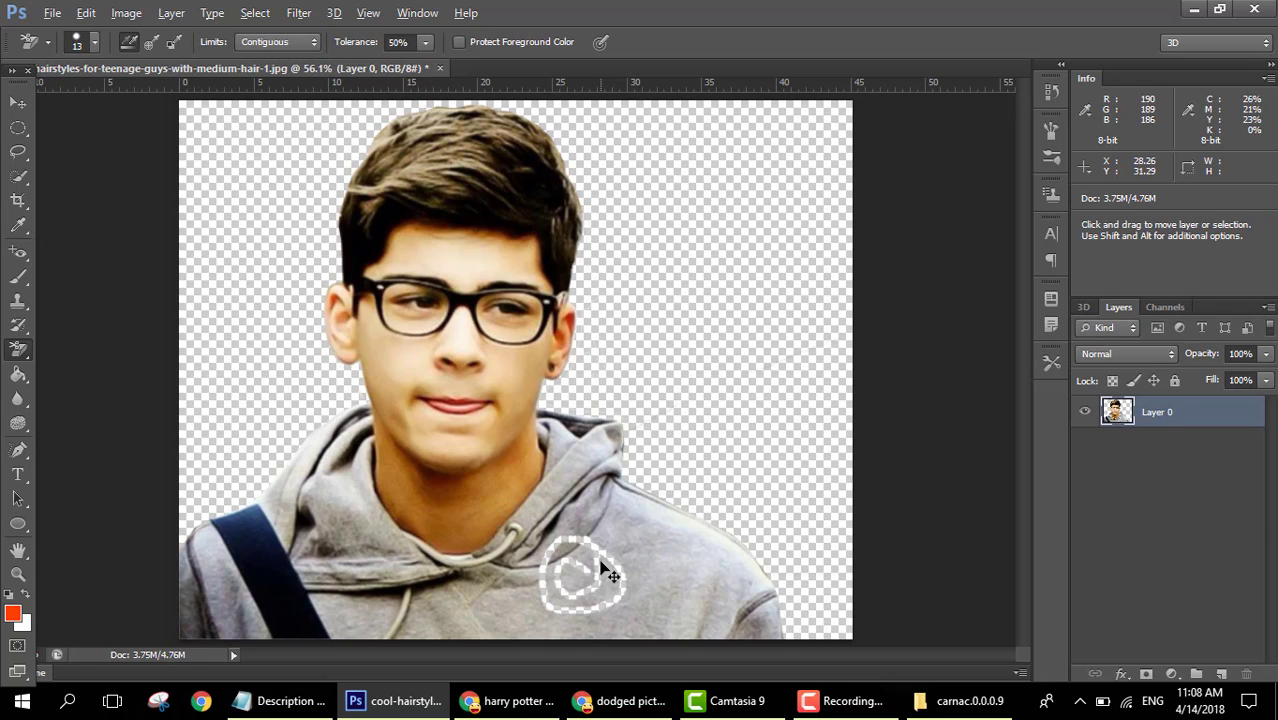
key(ctrl+z)
key(ctrl+z)
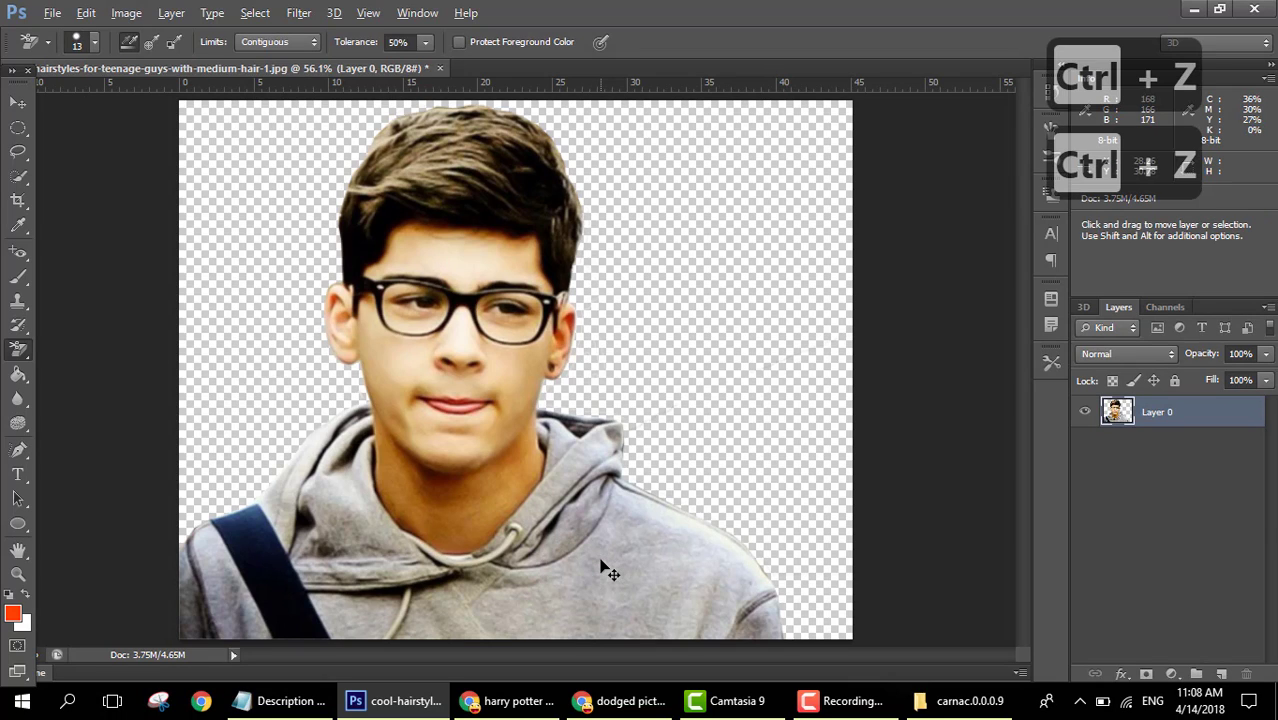
key(ctrl+z)
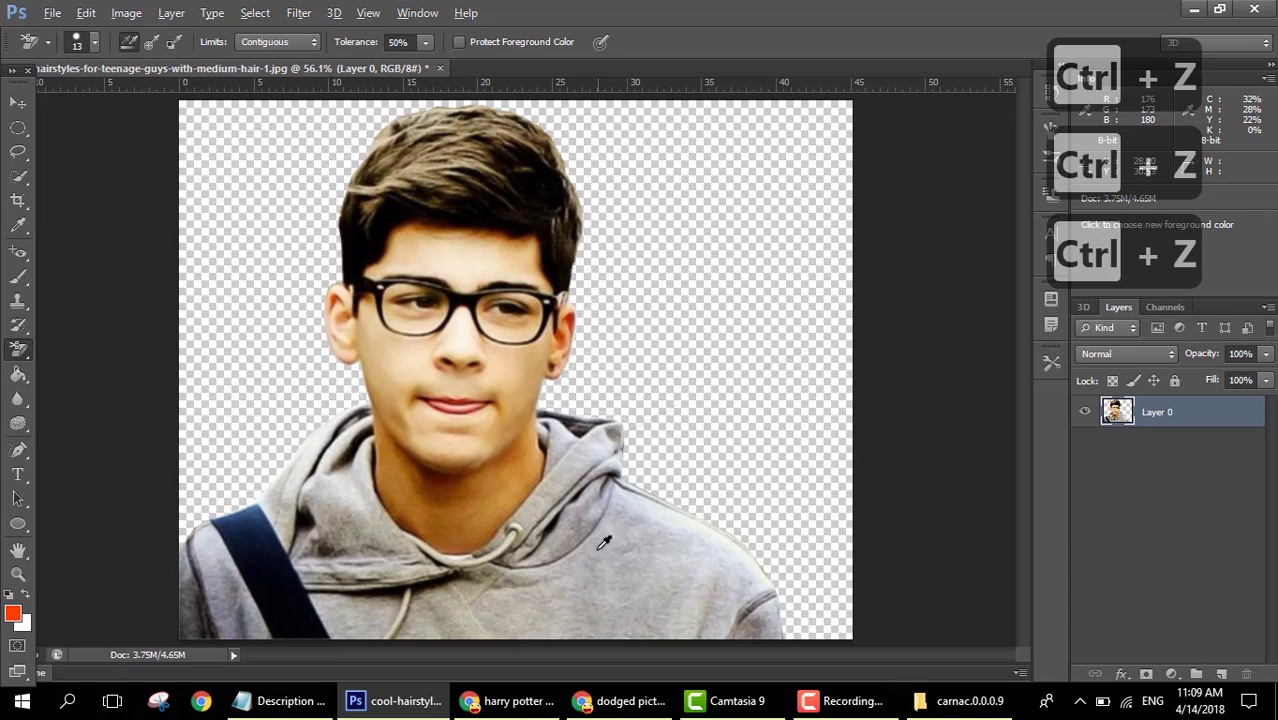
Step: Close the edited photo without saving, and reopen the original cool-hairstyles image from the desktop
scroll(600, 537, down, 3)
scroll(634, 540, up, 3)
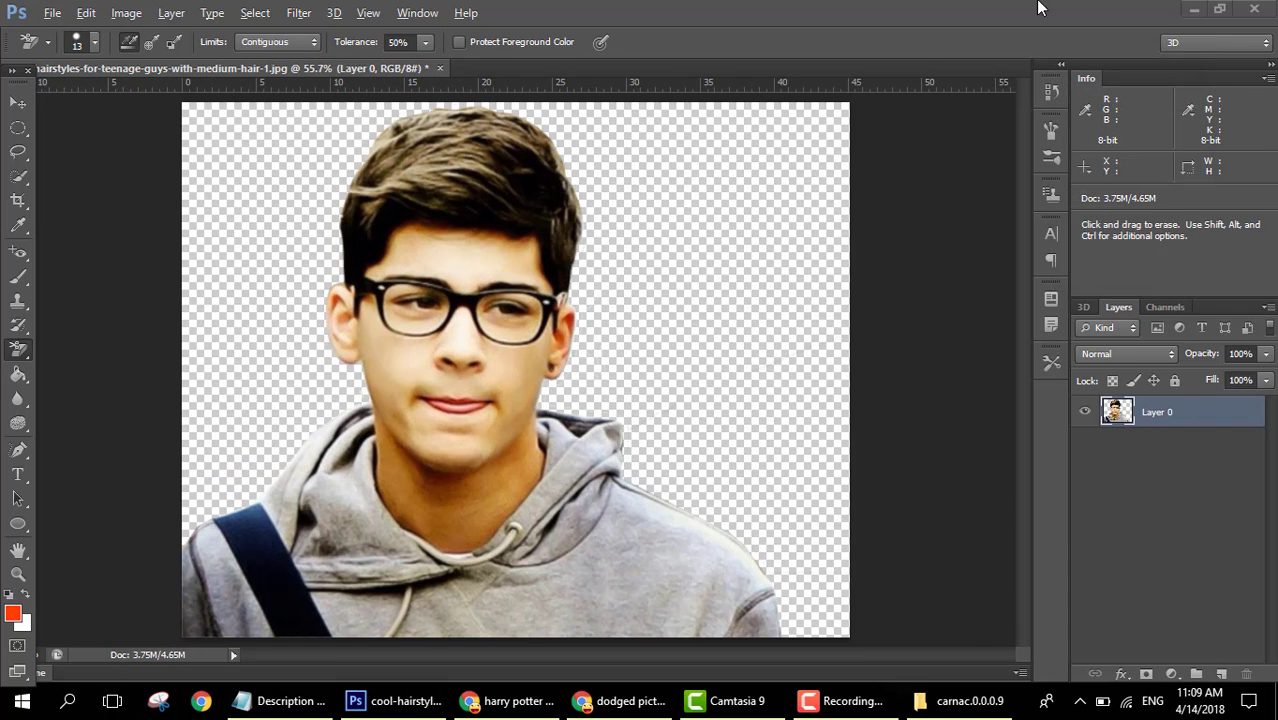
click(1200, 9)
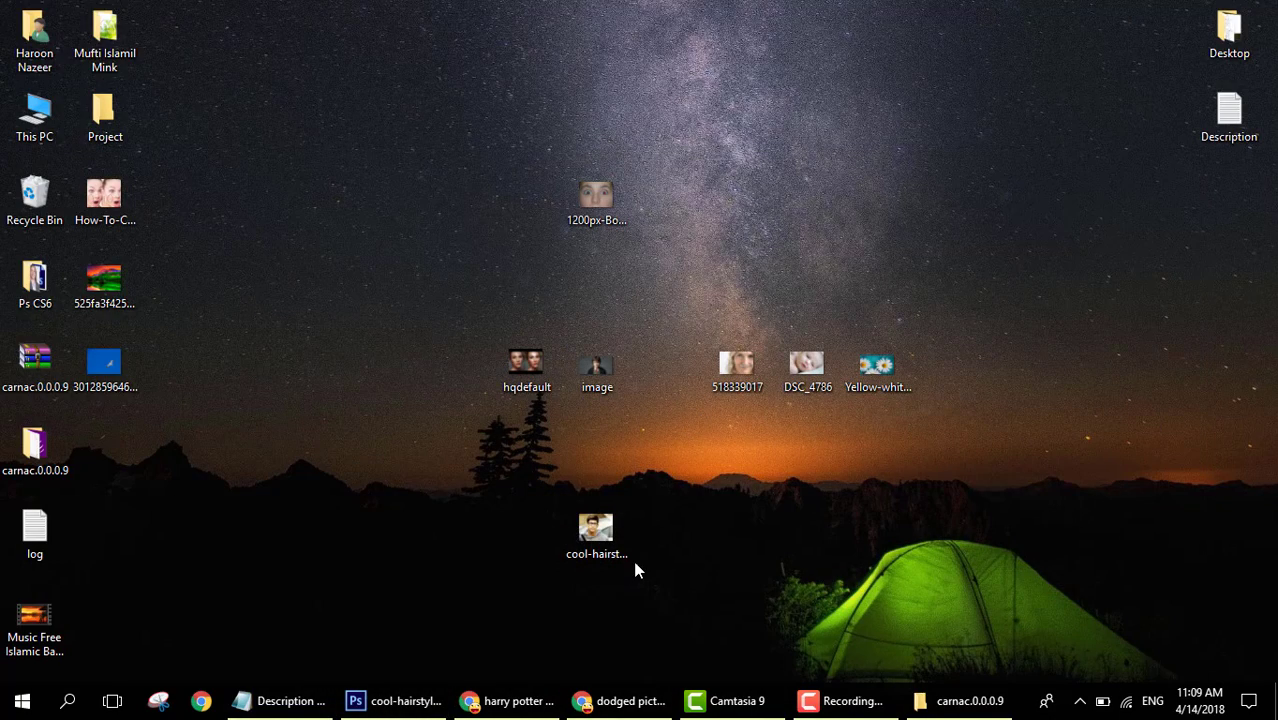
drag(600, 535, 1105, 462)
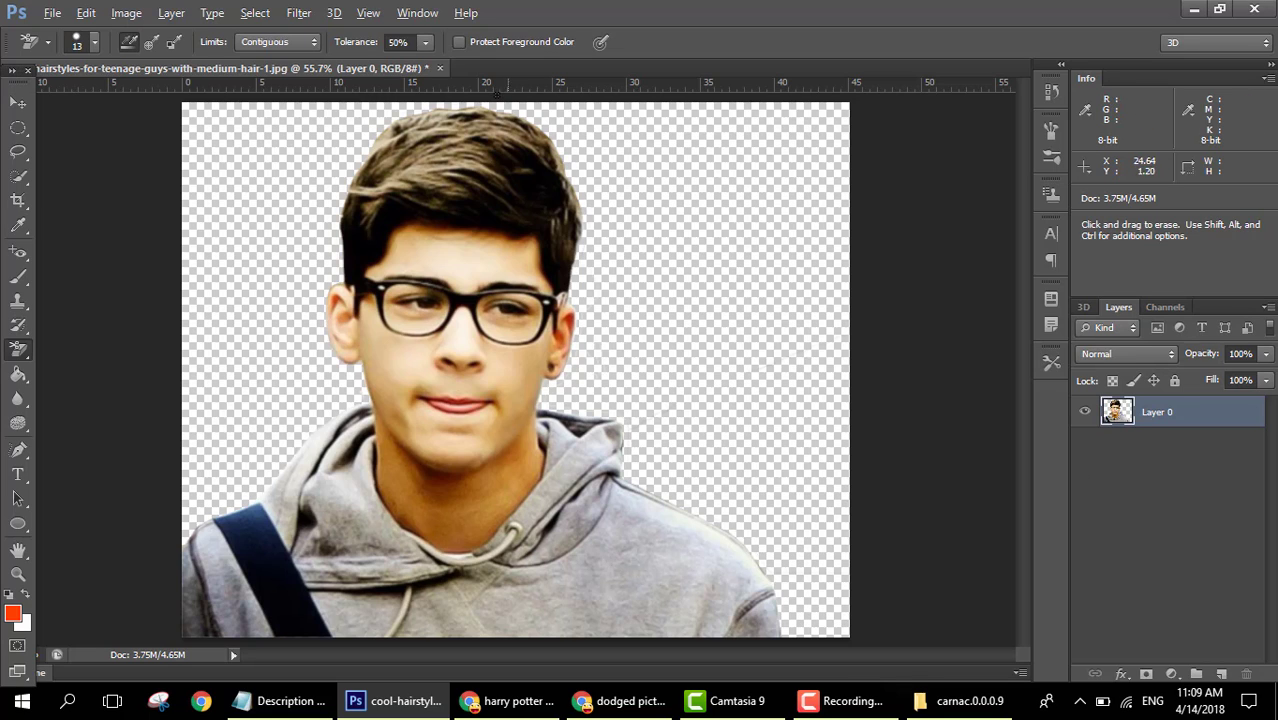
click(439, 68)
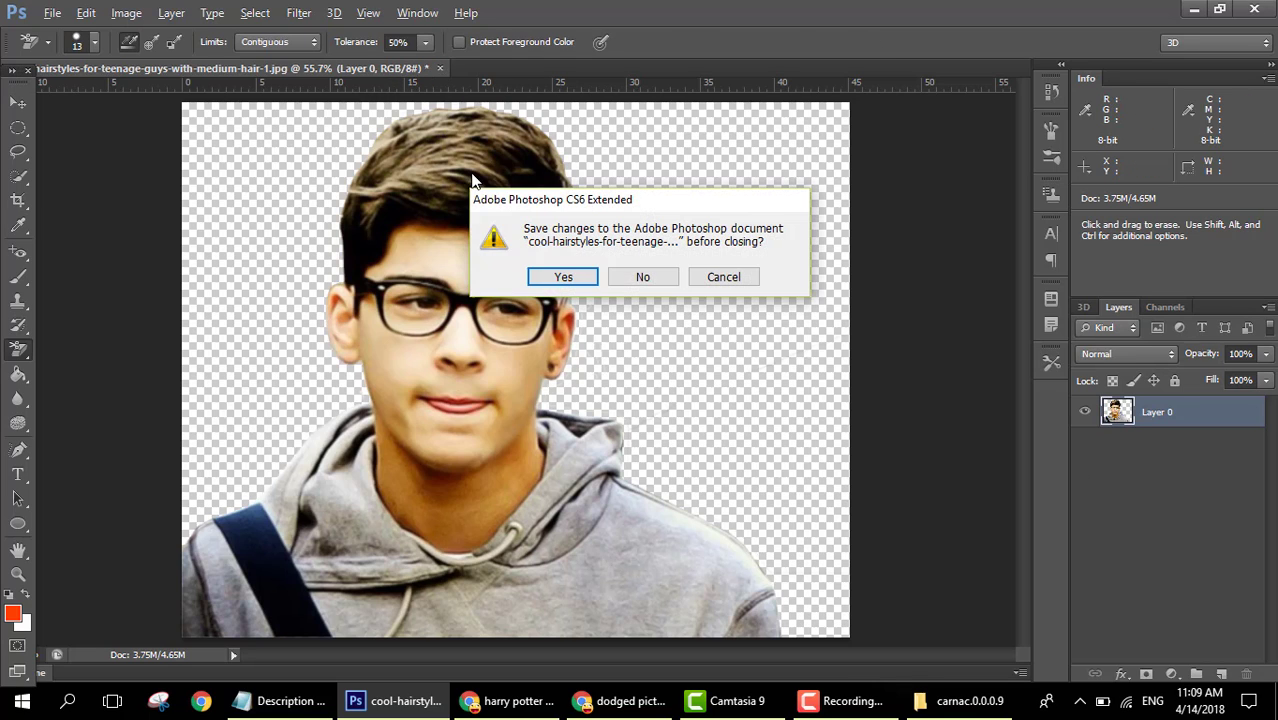
click(643, 277)
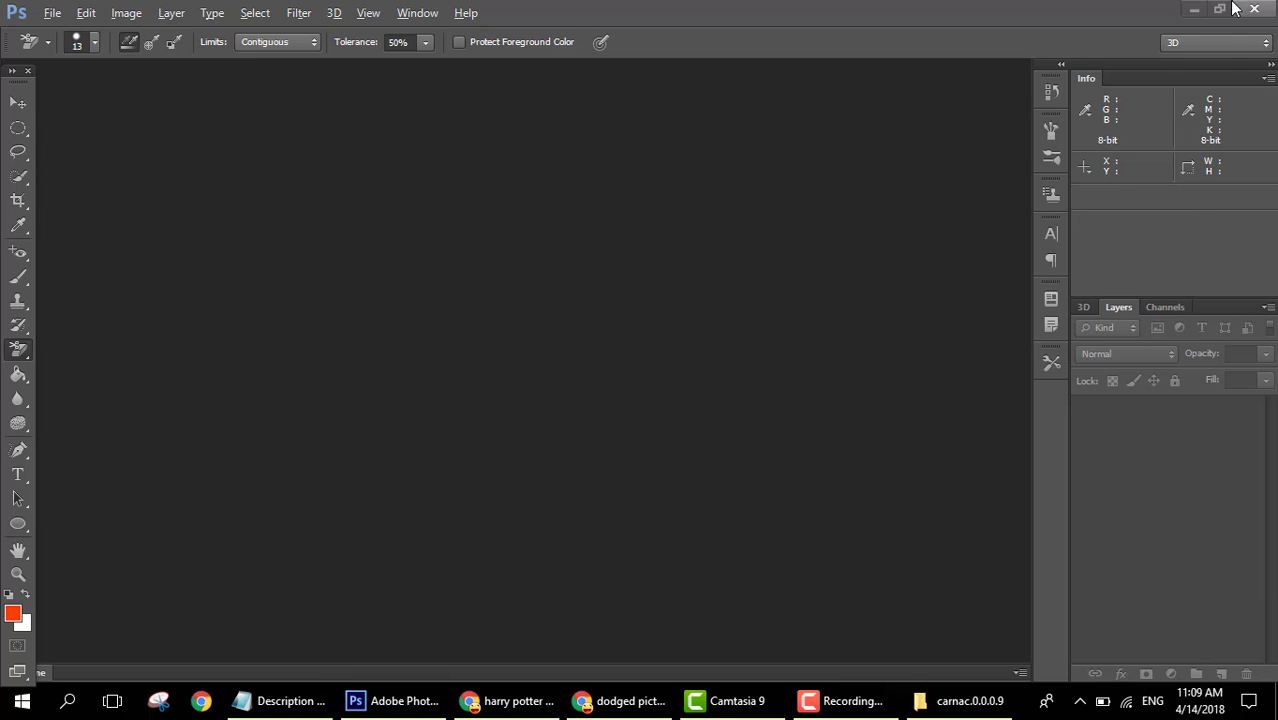
click(1192, 10)
drag(617, 546, 513, 404)
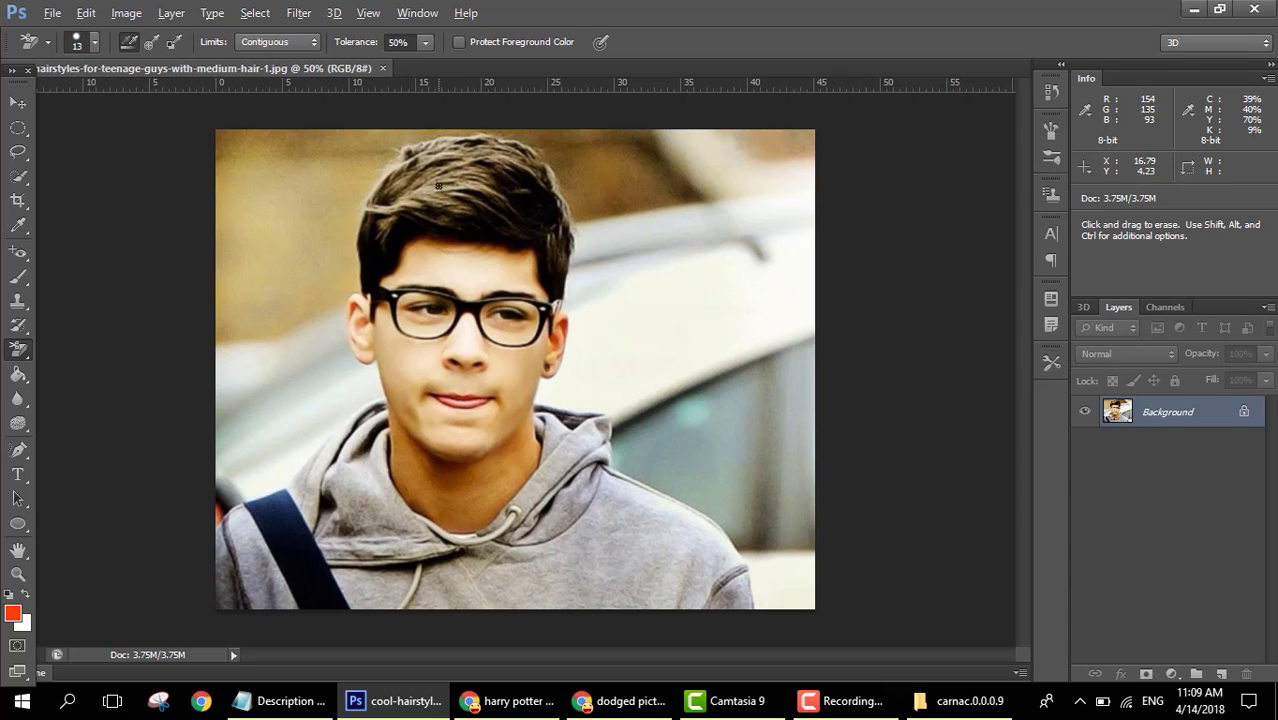
Step: Try erasing the background beside the ear without the earring using several Background Eraser strokes
click(316, 353)
mouse_move(291, 409)
mouse_down()
mouse_move(306, 268)
mouse_move(307, 365)
mouse_move(295, 388)
mouse_move(300, 266)
mouse_up()
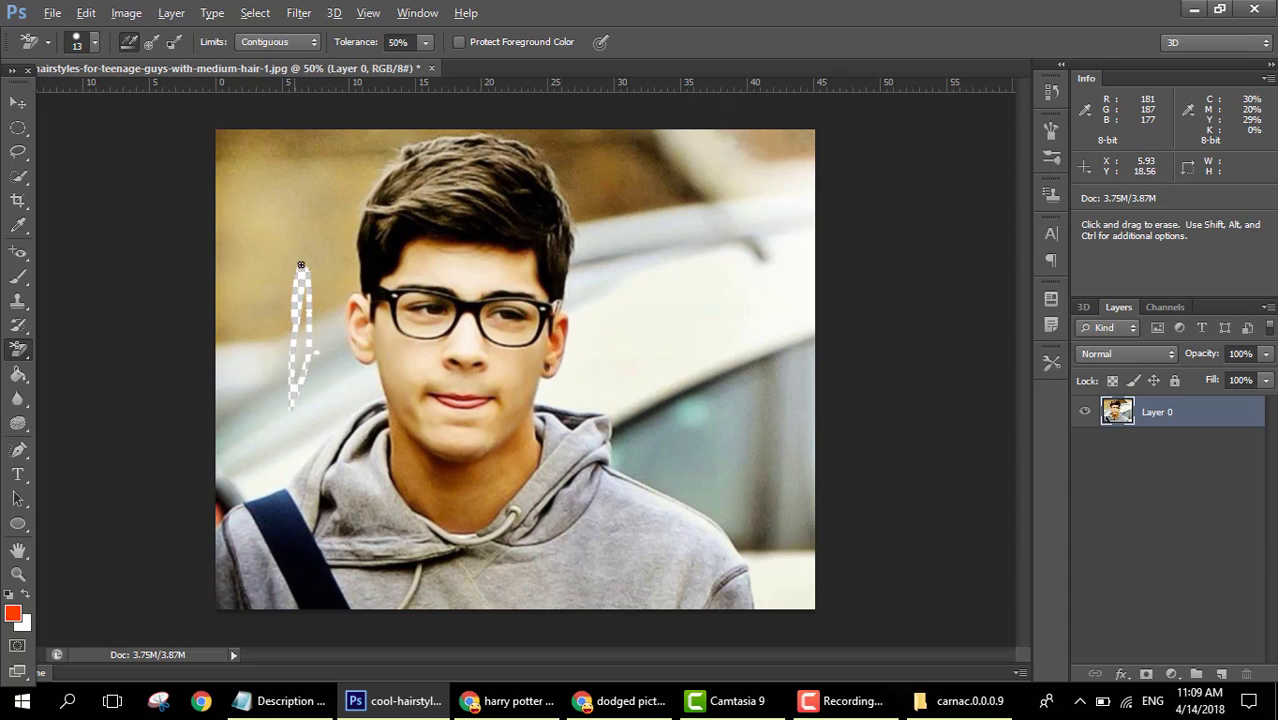
scroll(301, 325, up, 1)
drag(242, 214, 238, 364)
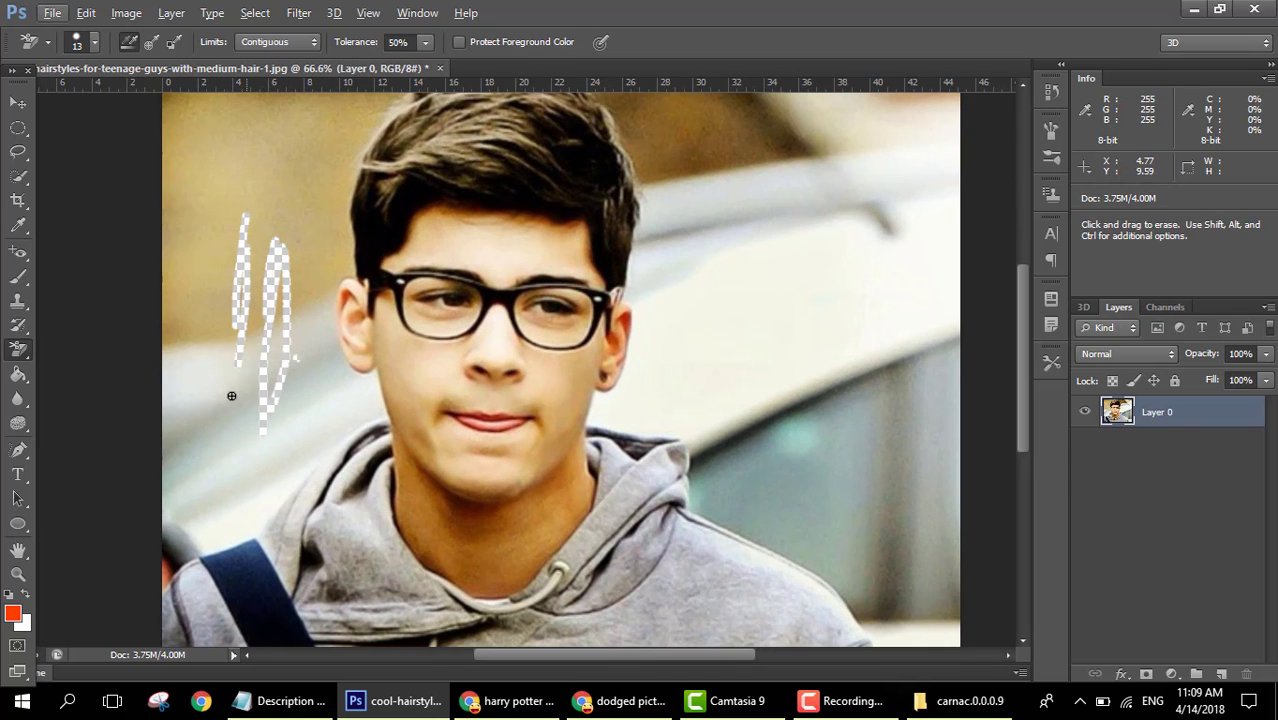
drag(260, 304, 254, 247)
mouse_move(241, 322)
mouse_down()
mouse_move(245, 256)
mouse_move(249, 323)
mouse_move(204, 388)
mouse_move(217, 230)
mouse_move(242, 276)
mouse_up()
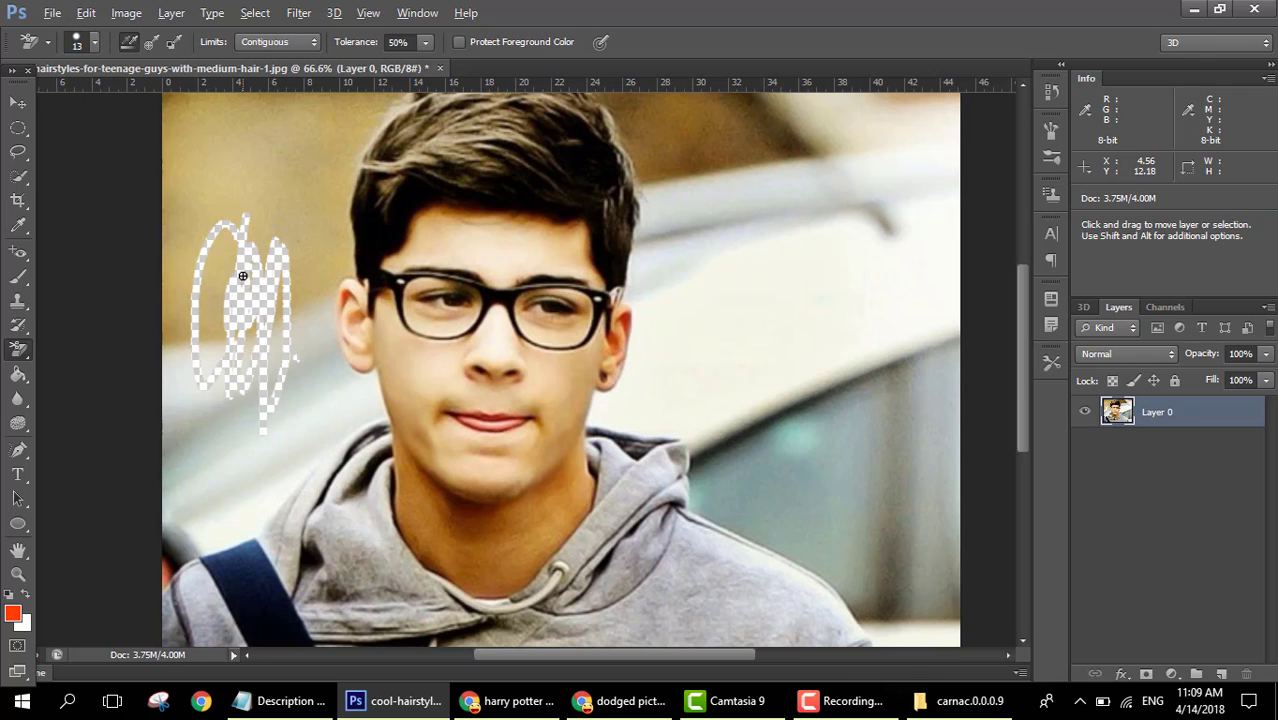
Step: Undo all the Background Eraser strokes, back to the locked Background layer
key(ctrl+alt+z)
key(ctrl+alt+z)
key(ctrl+alt+z)
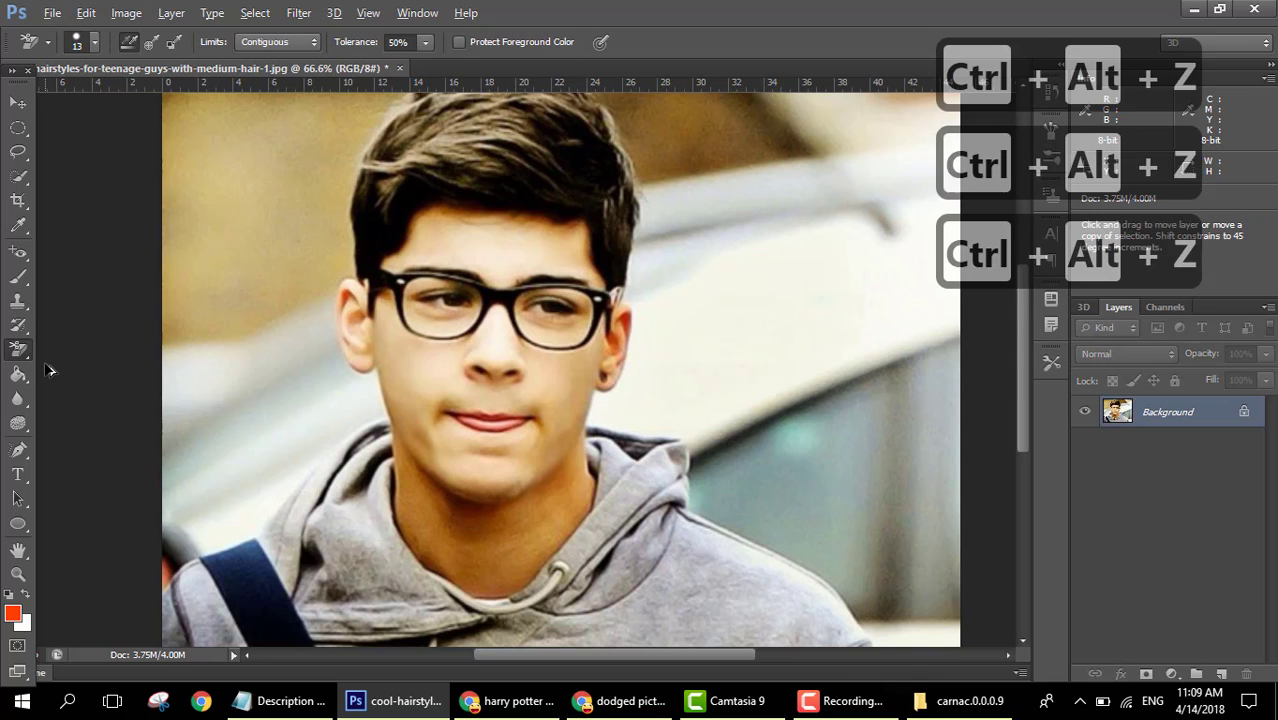
key(ctrl+alt+z)
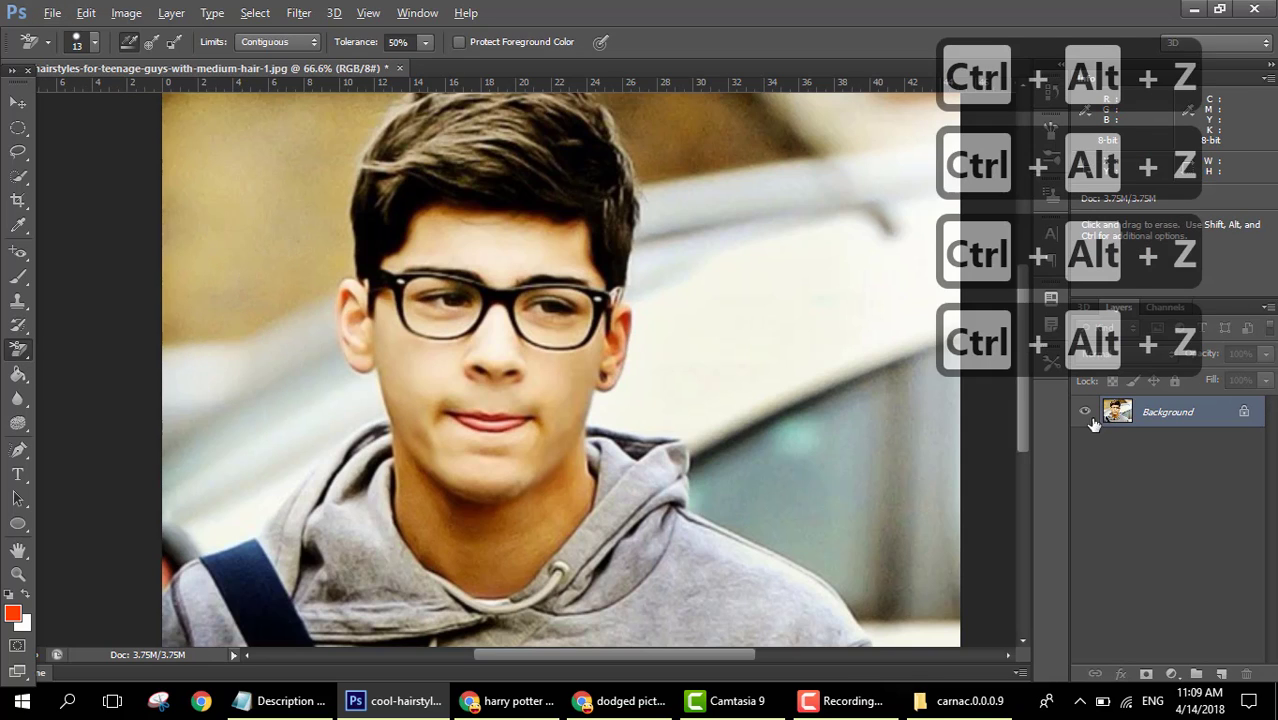
Step: Erase a large patch of the locked Background layer near the ear without the earring, using the regular Eraser Tool
right_click(20, 355)
click(63, 348)
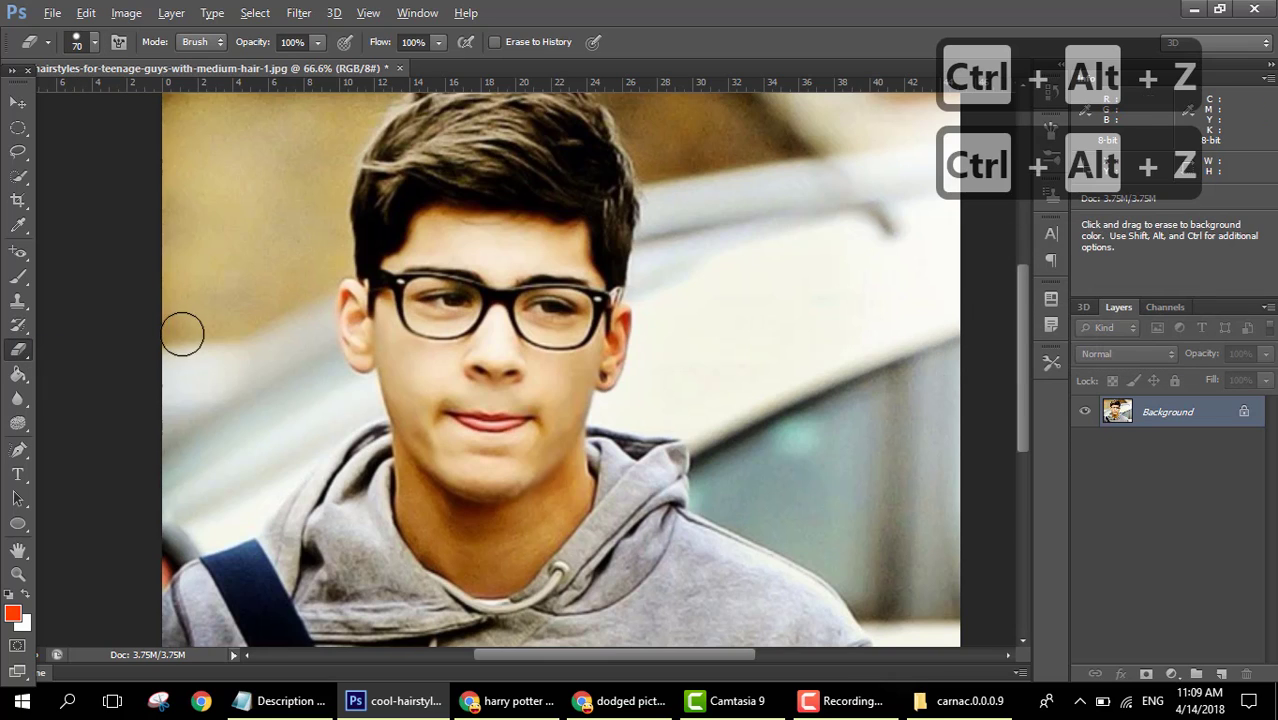
mouse_move(236, 326)
mouse_down()
mouse_move(221, 411)
mouse_move(229, 332)
mouse_up()
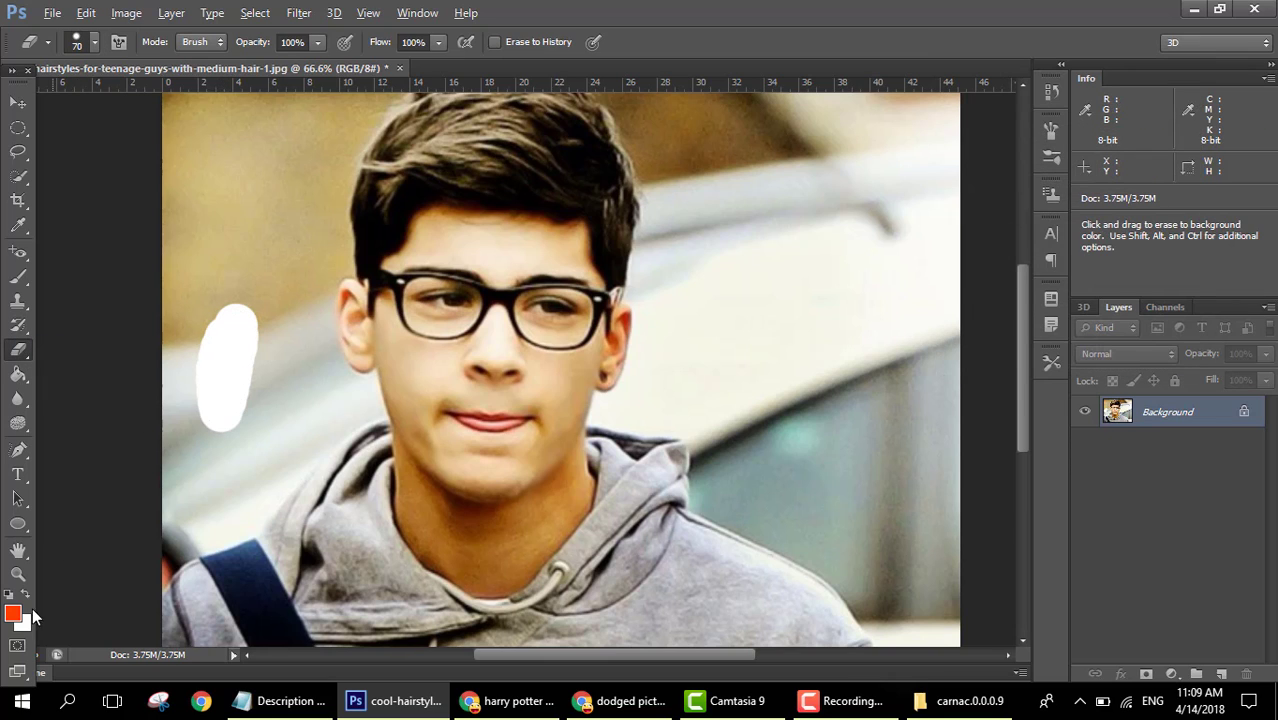
mouse_move(199, 398)
mouse_down()
mouse_move(227, 294)
mouse_move(204, 436)
mouse_move(208, 282)
mouse_move(192, 393)
mouse_move(195, 236)
mouse_move(181, 383)
mouse_move(180, 244)
mouse_move(160, 358)
mouse_up()
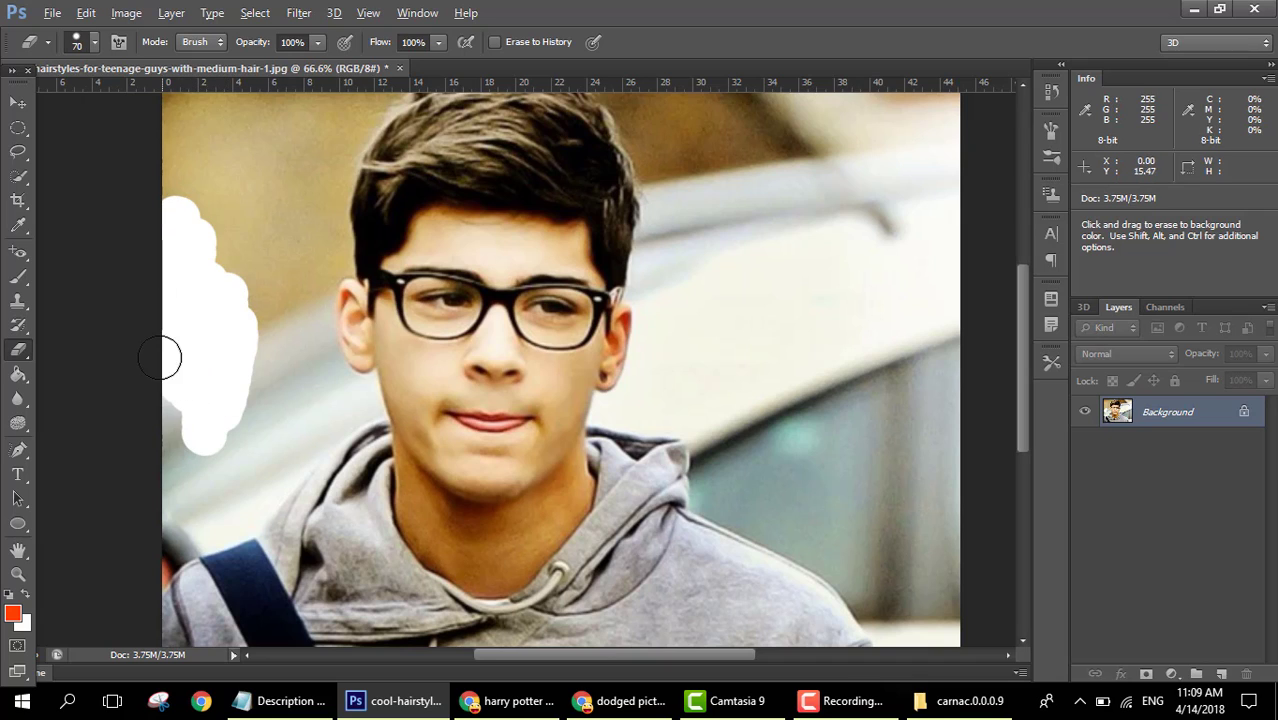
drag(222, 267, 246, 286)
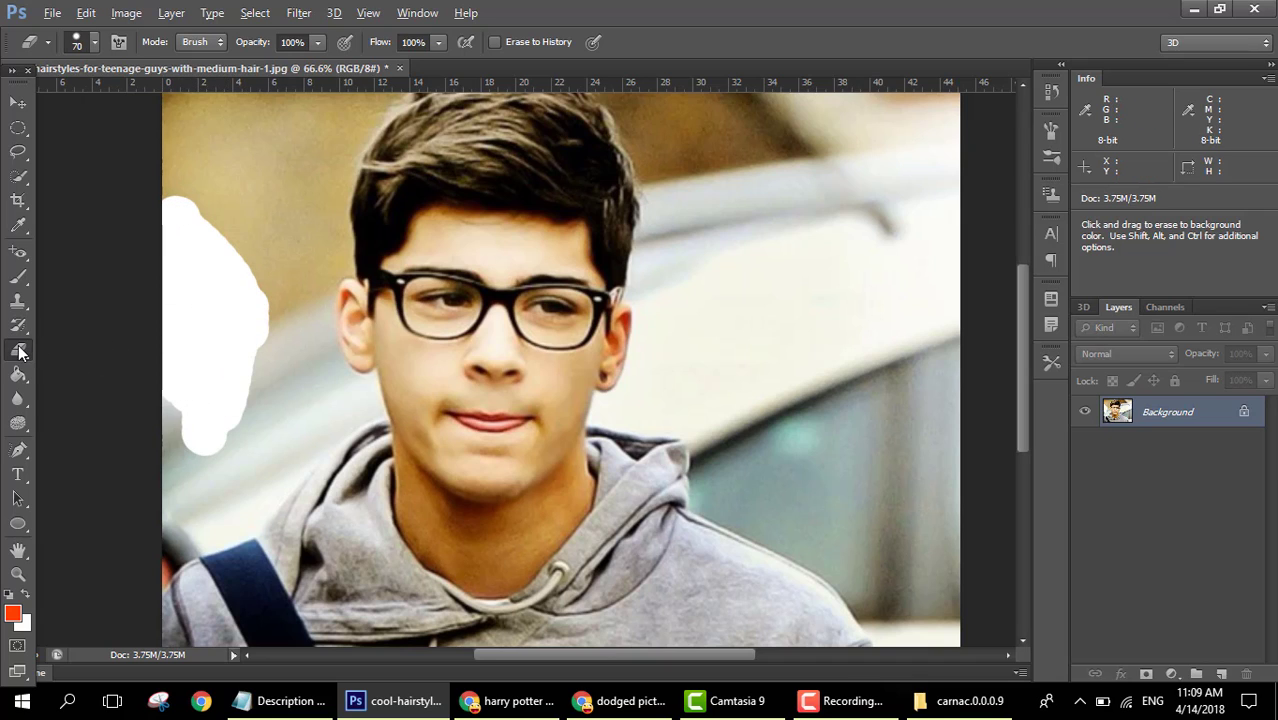
Step: Erase thin looping strokes inside the white patch to transparency with the Background Eraser Tool
right_click(20, 350)
click(95, 360)
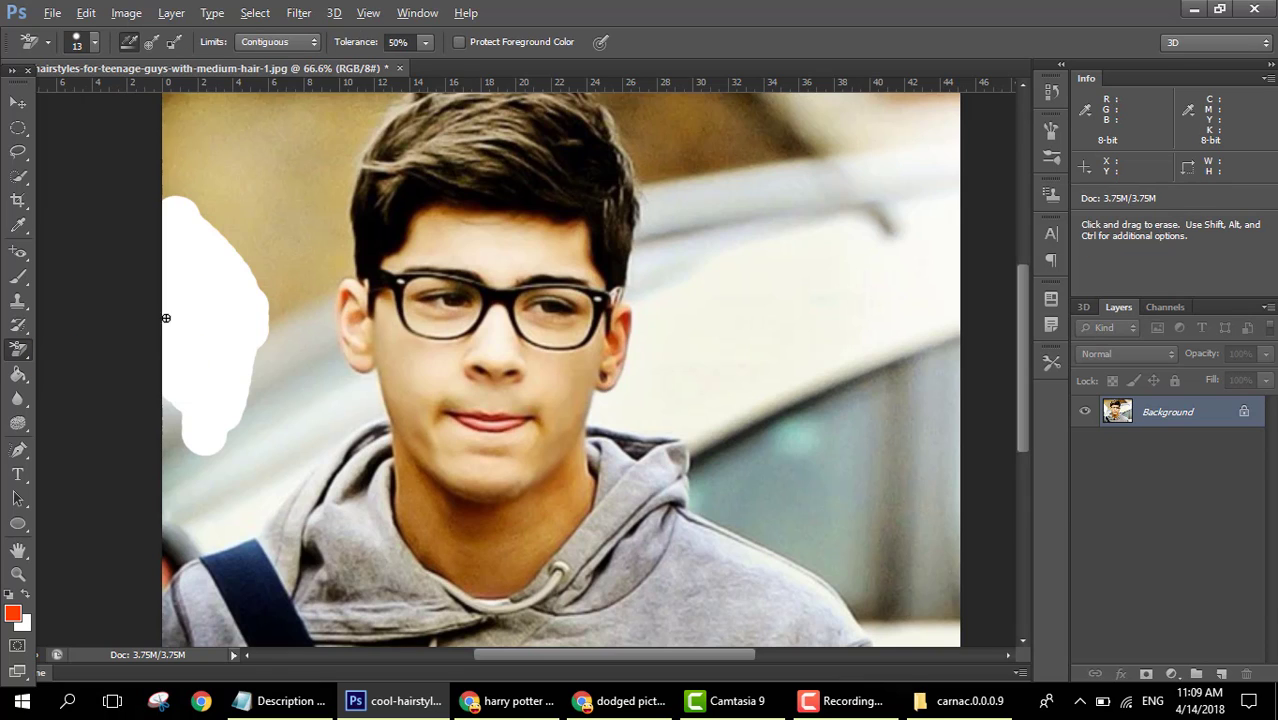
drag(184, 320, 186, 335)
right_click(18, 350)
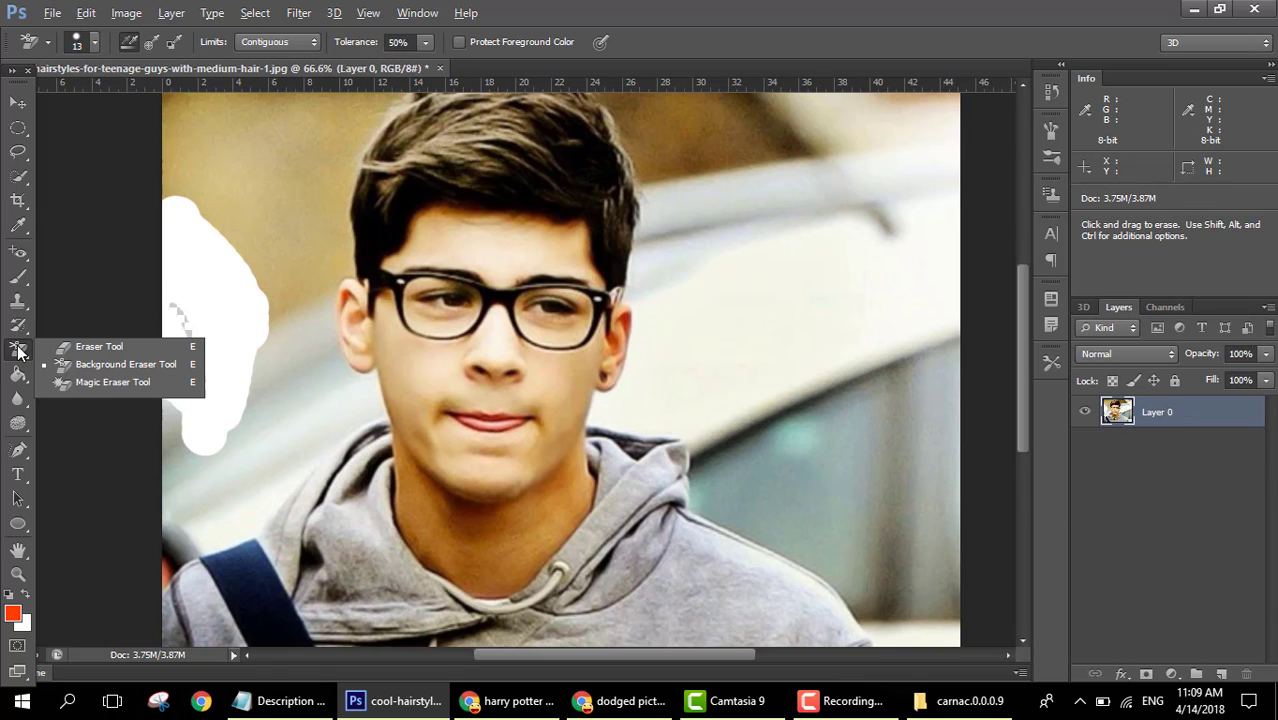
drag(183, 270, 241, 371)
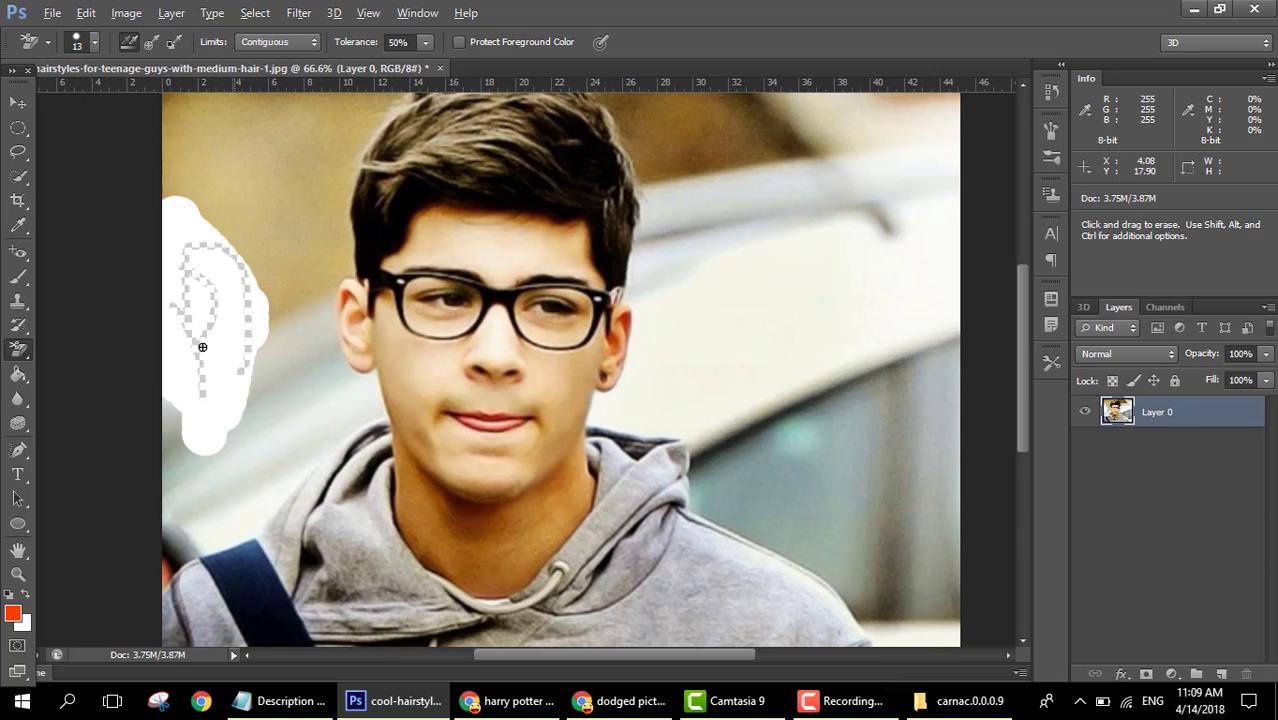
Step: Remove the pale area above the bag-strap shoulder, the white car body and the car window with the Magic Eraser Tool
right_click(16, 350)
click(81, 382)
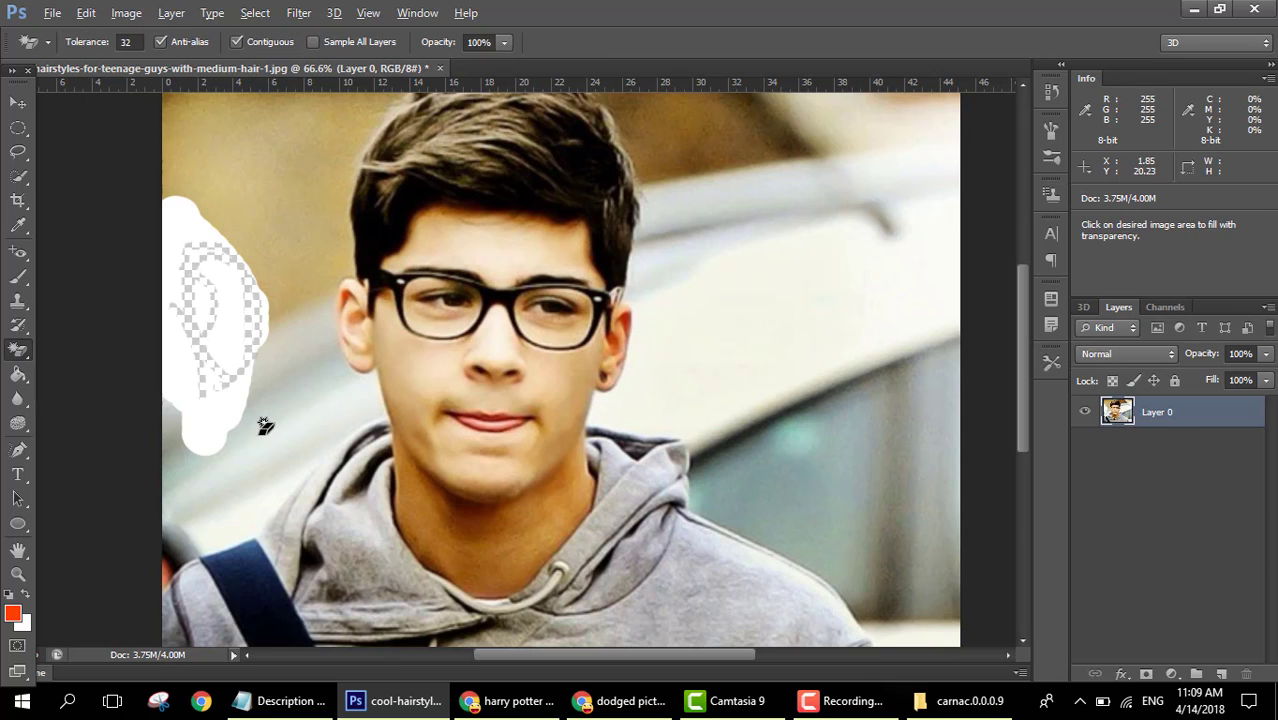
click(276, 434)
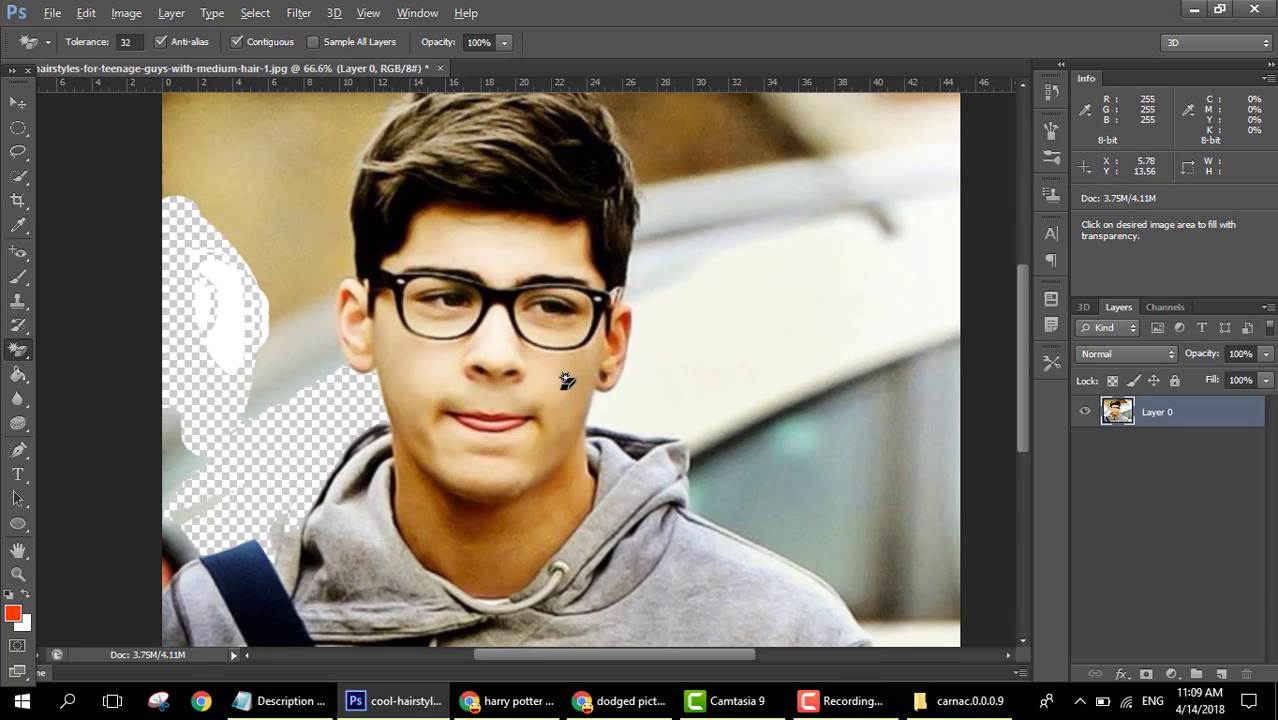
scroll(837, 371, up, 3)
scroll(836, 371, down, 4)
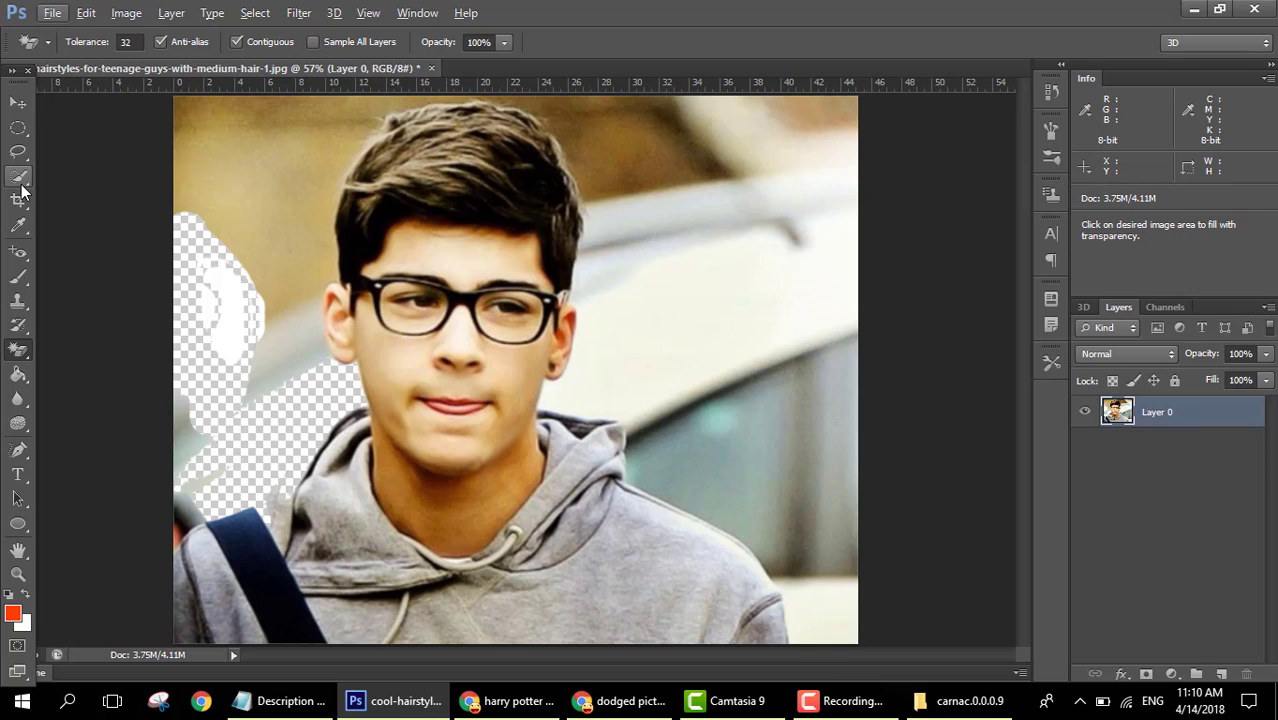
click(662, 276)
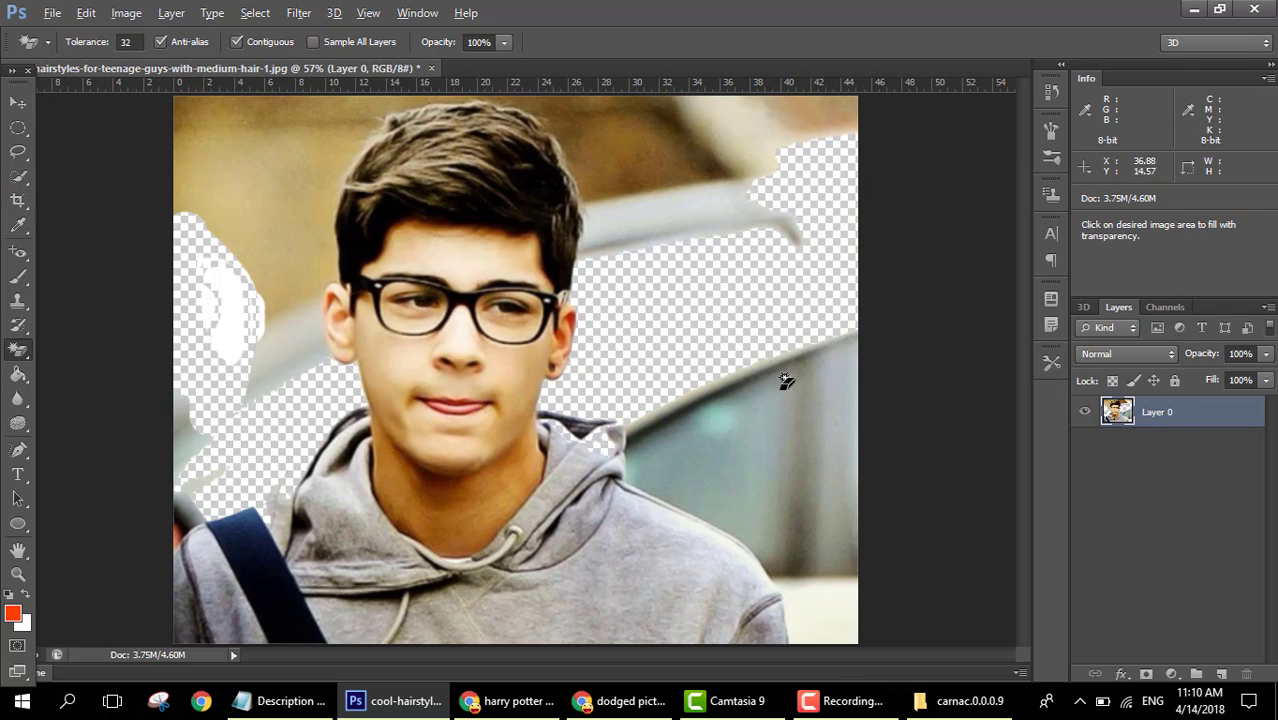
click(785, 438)
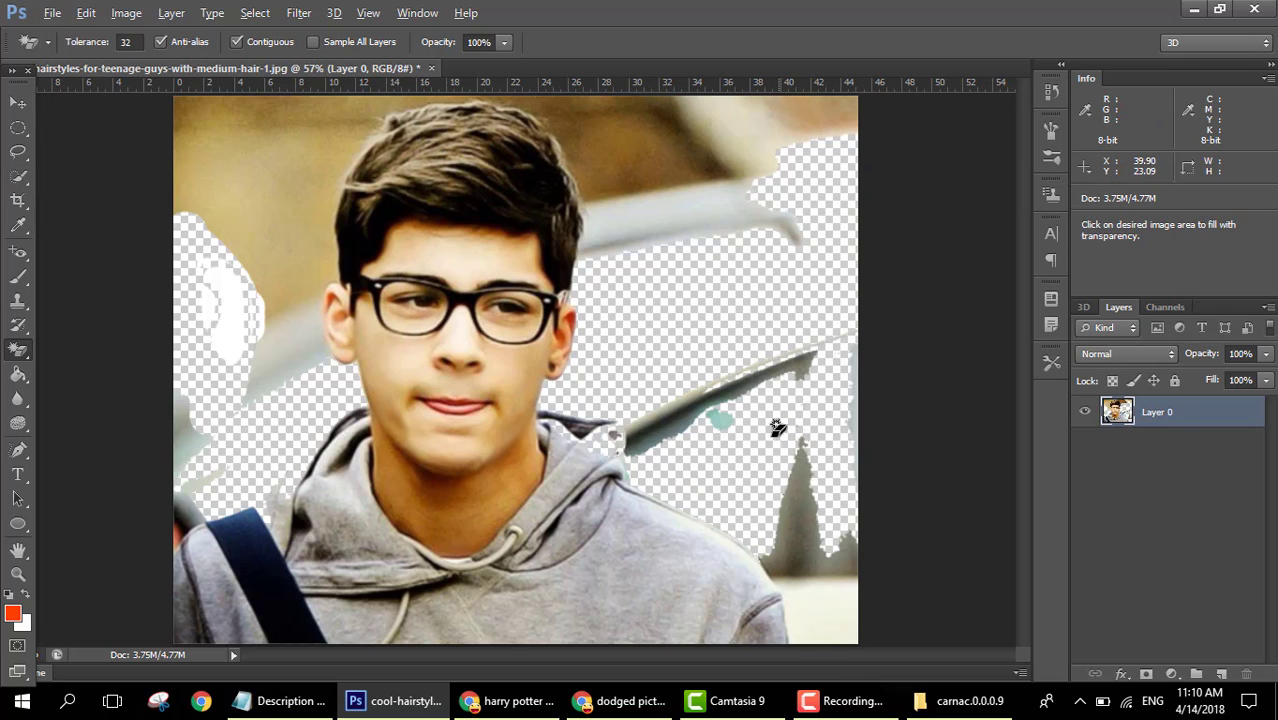
Step: Remove the brown background areas on both sides of the hair with the Magic Eraser Tool
click(650, 186)
click(645, 148)
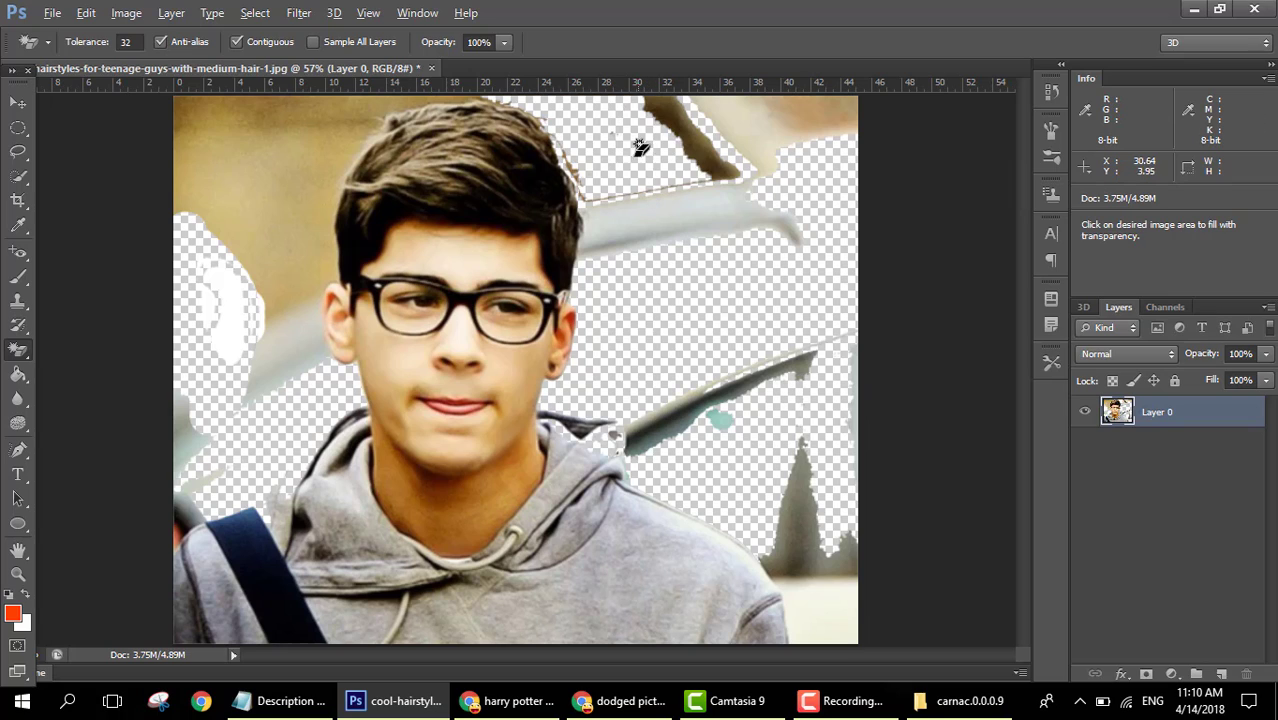
click(262, 142)
click(298, 329)
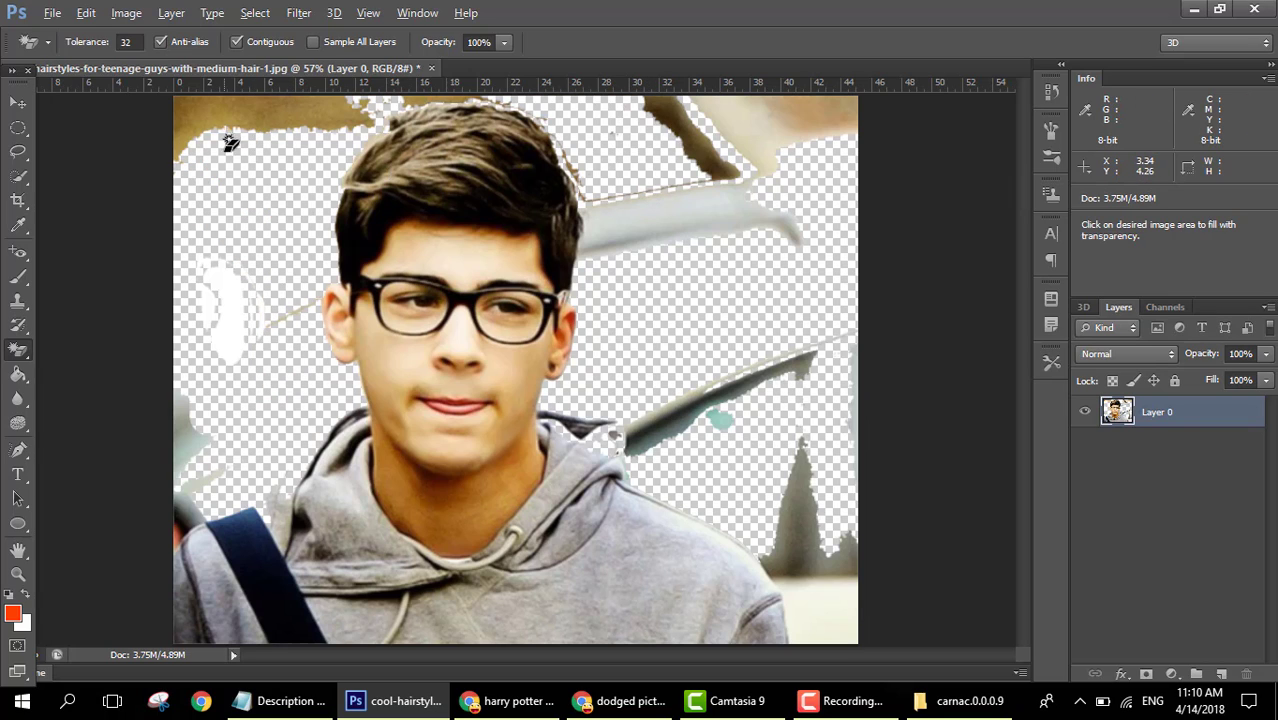
click(229, 118)
Step: Try the Magic Eraser on the pale lower corner, the dark car pillar, the hoodie's chest and the cheek
click(817, 553)
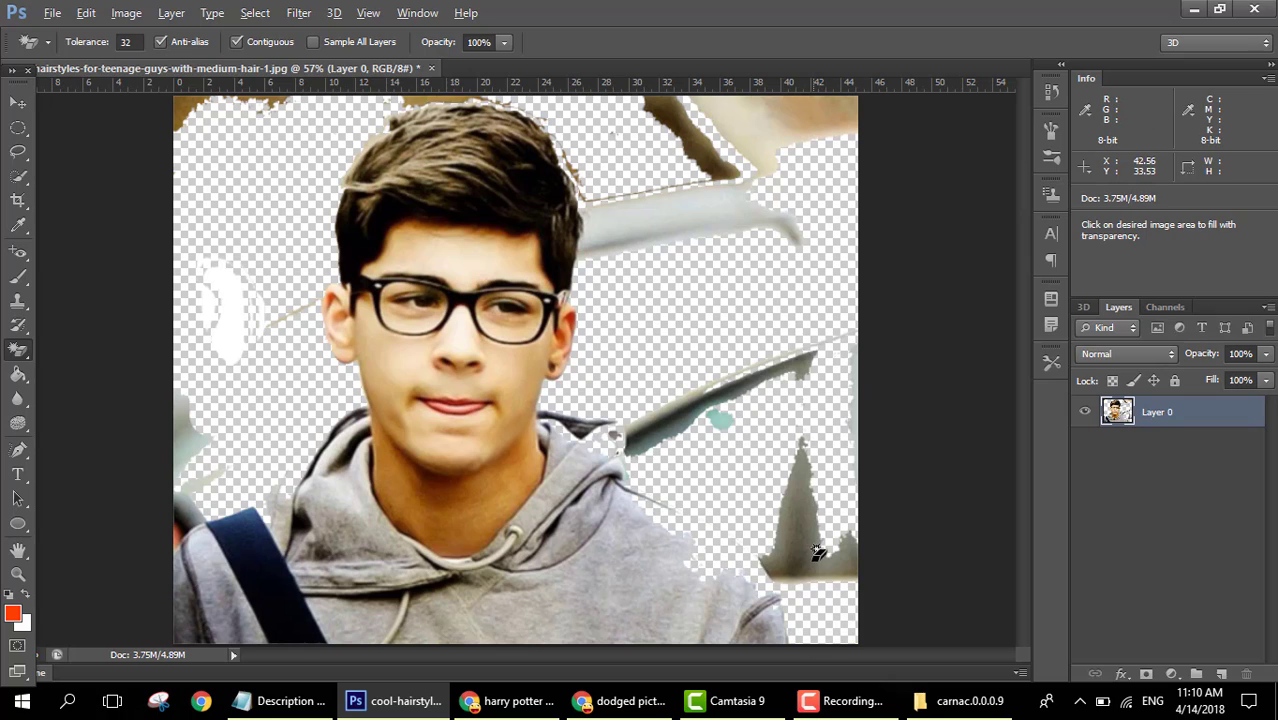
click(816, 551)
click(526, 588)
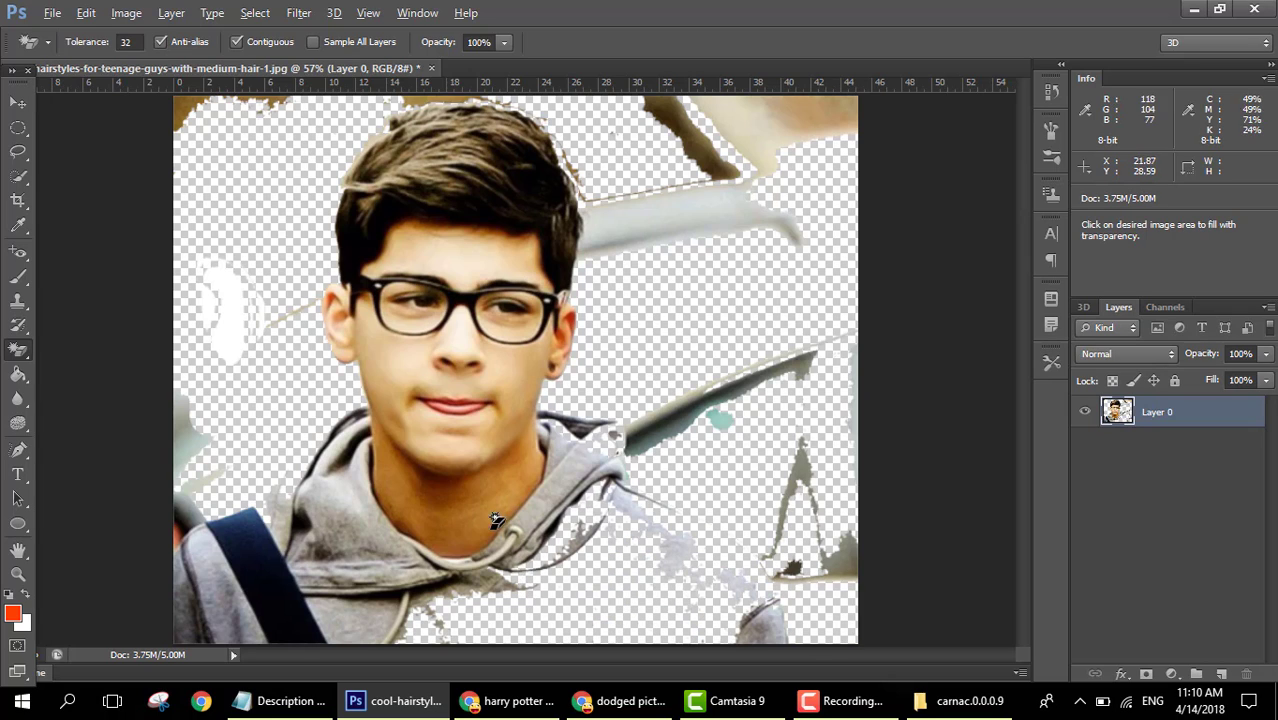
click(441, 375)
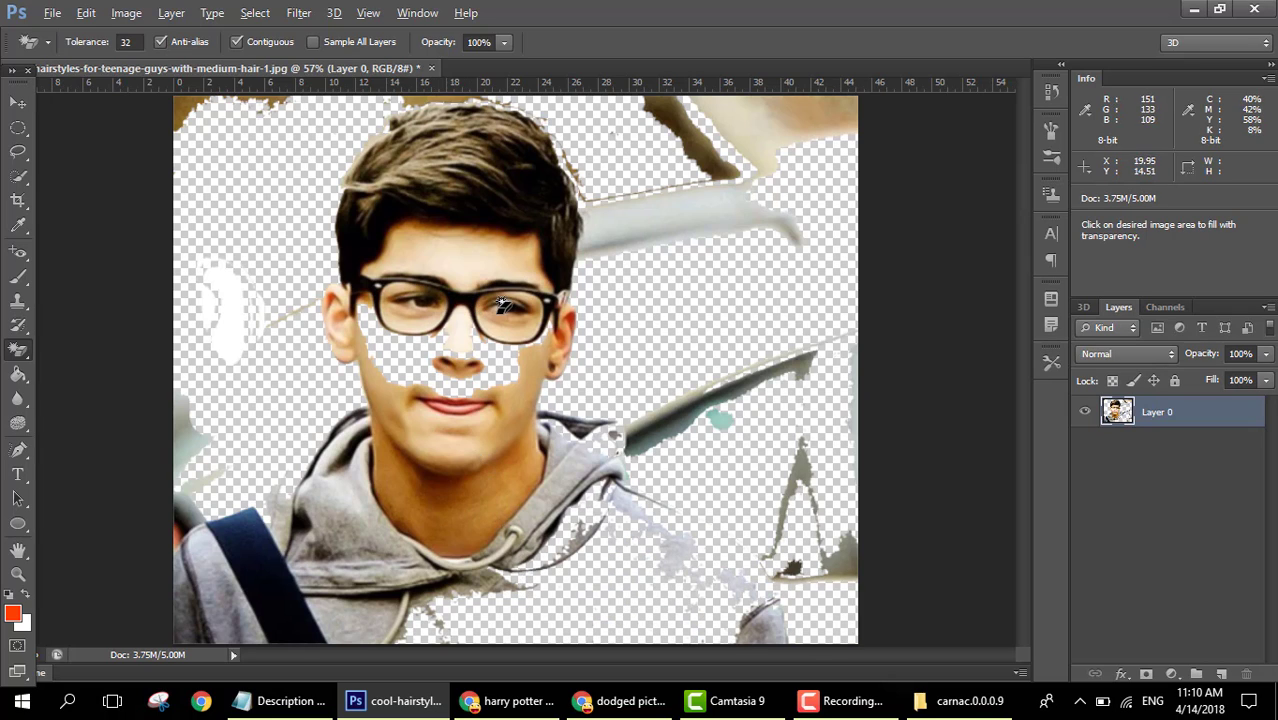
Step: Undo the Magic Eraser removals on the face, hoodie, car pillar and pale lower corner
key(ctrl+alt+z)
key(ctrl+alt+z)
key(ctrl+alt+z)
key(ctrl+alt+z)
key(ctrl+alt+z)
key(ctrl+alt+z)
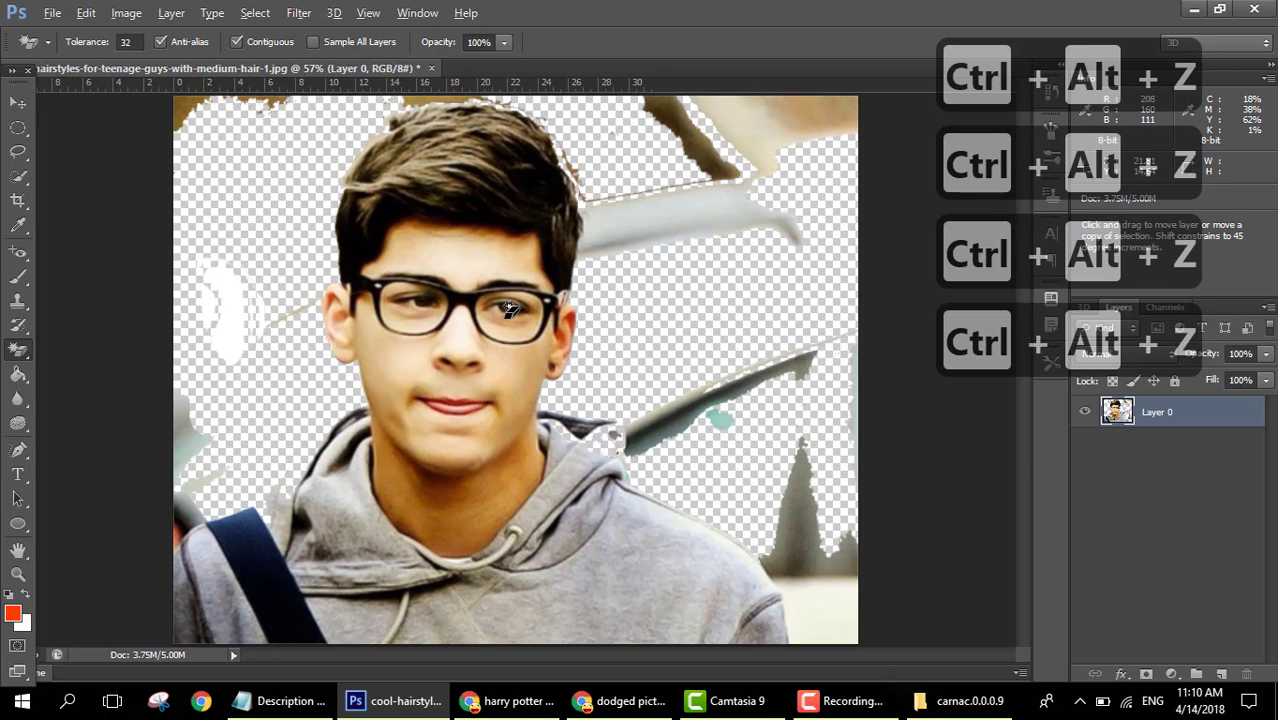
Step: Undo the remaining Magic Eraser removals around the young man in the photo
key(ctrl+alt+z)
key(ctrl+alt+z)
key(ctrl+alt+z)
key(ctrl+alt+z)
key(ctrl+alt+z)
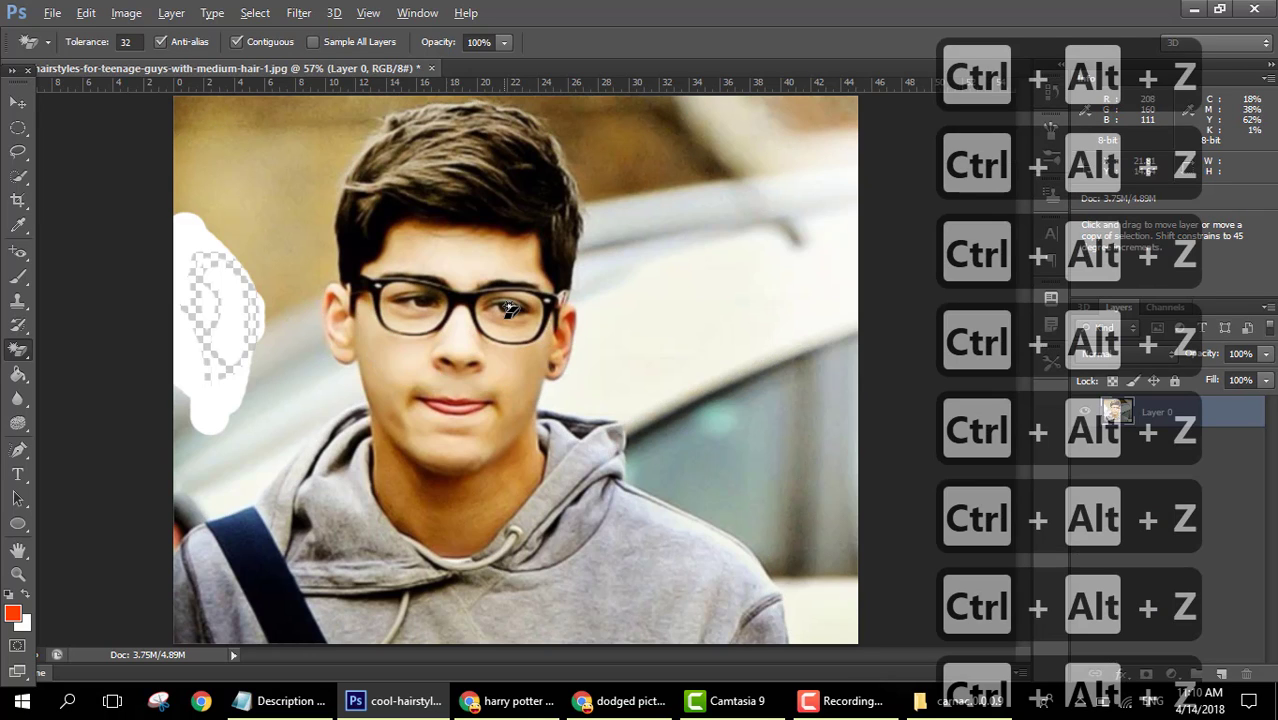
key(ctrl+alt+z)
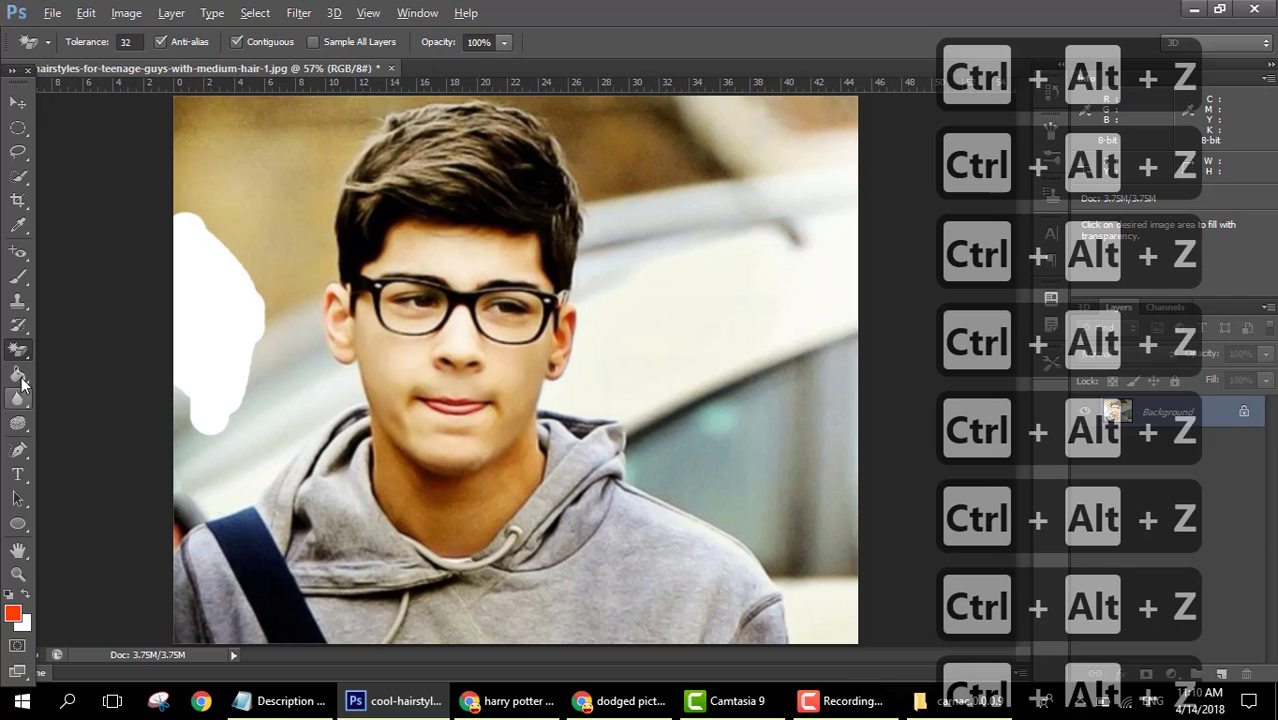
Step: Close the photo of the young man without saving its changes
click(20, 376)
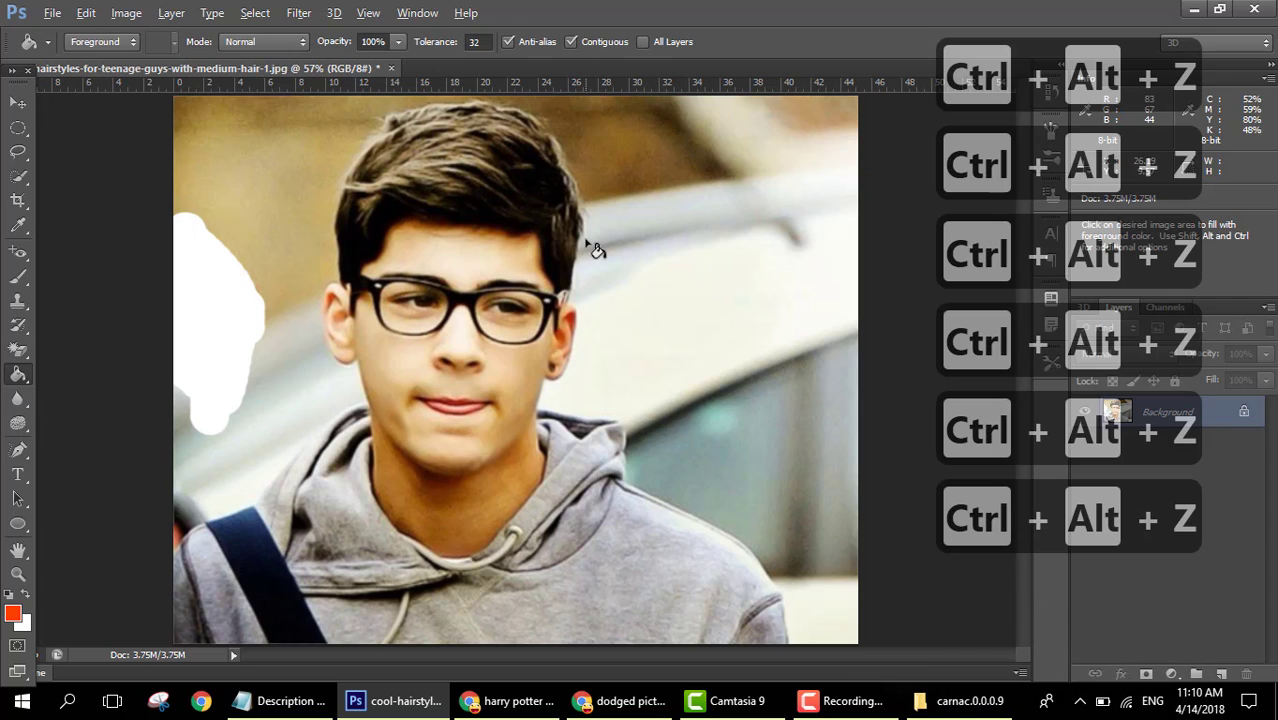
click(391, 67)
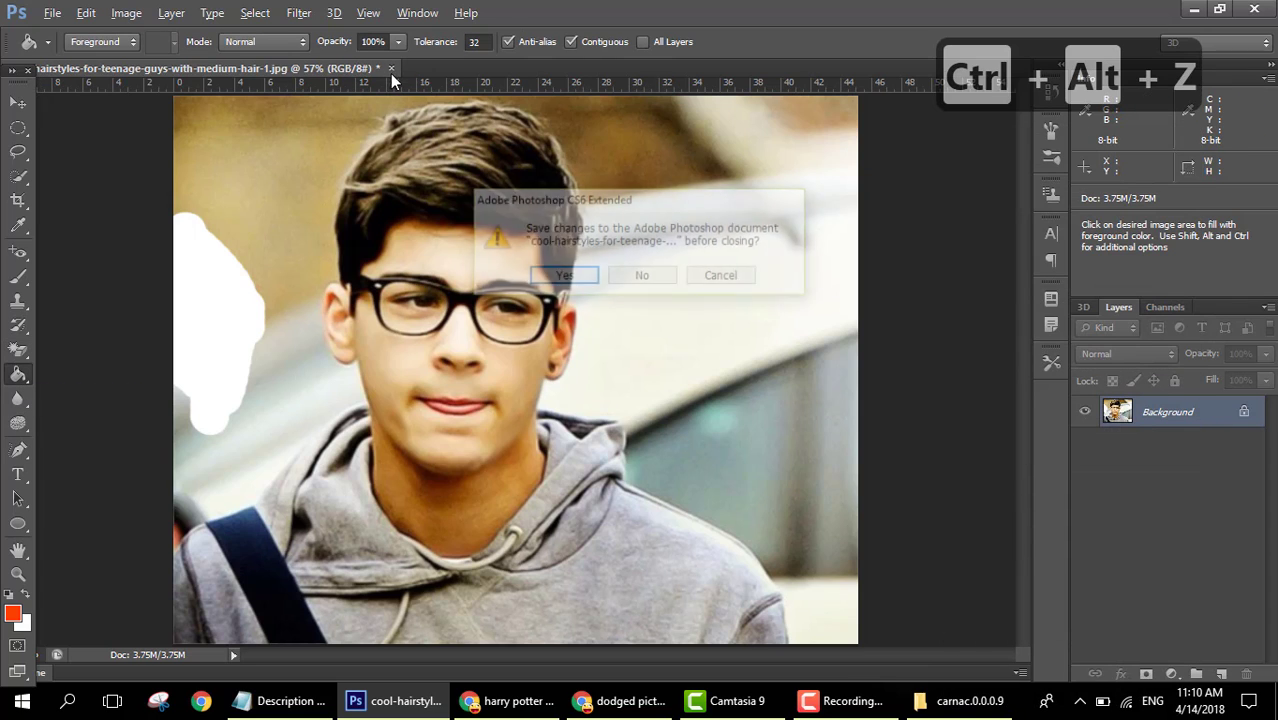
click(641, 275)
Step: Create a new 1920 × 1080 pixel RGB document at 300 pixels/inch with transparent background contents
click(63, 14)
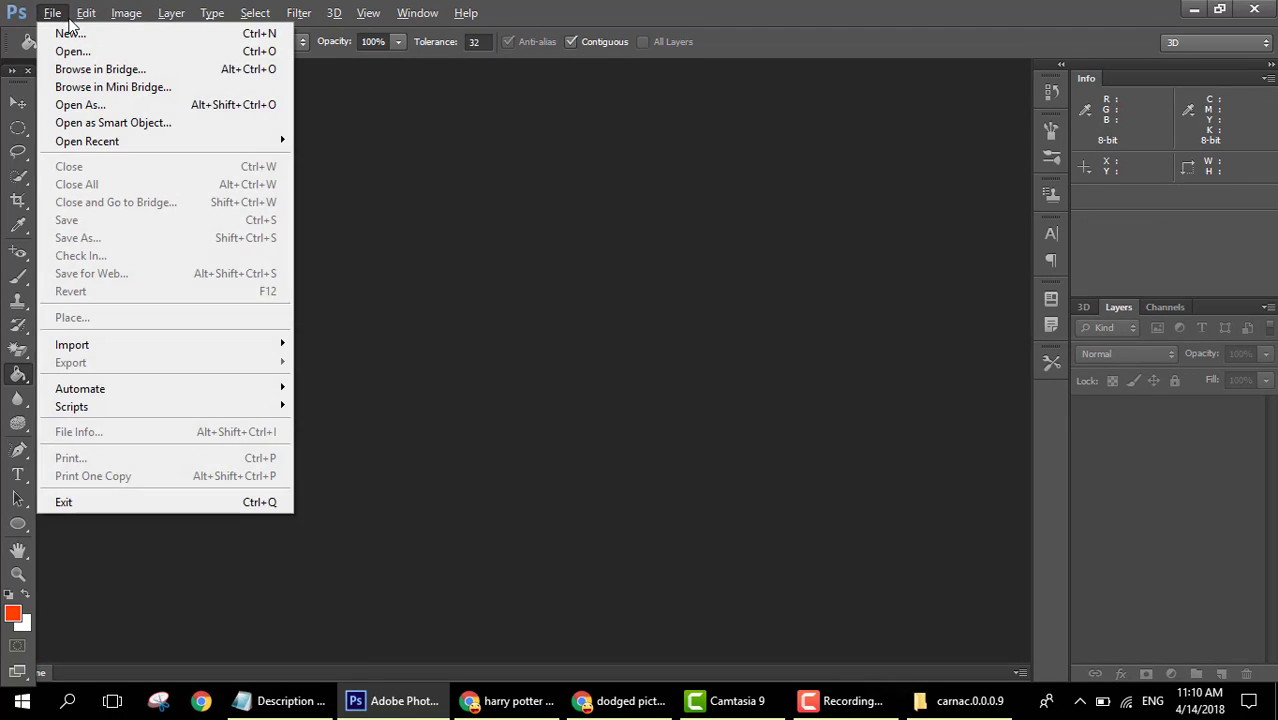
click(62, 34)
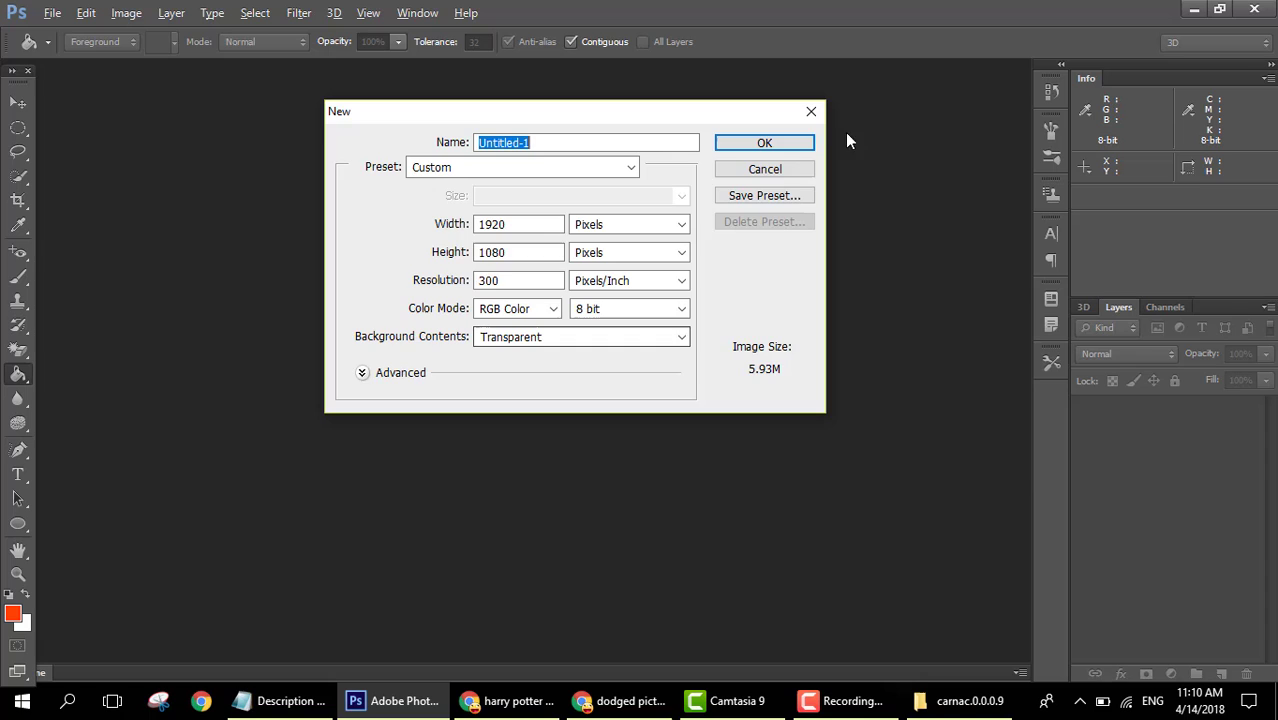
click(789, 147)
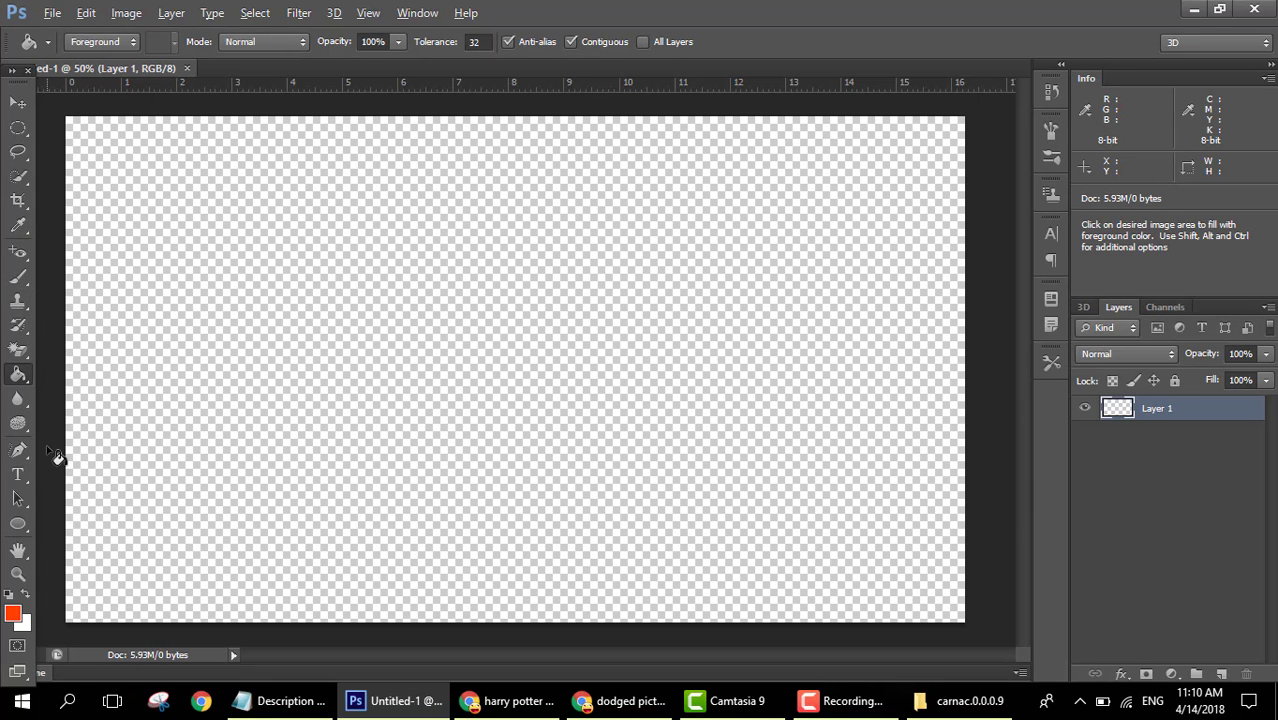
Step: Draw four unfilled rectangles with a 4 pt black stroke: one wide, one large, one about 219 × 246 px and one about 173 × 268 px
click(22, 528)
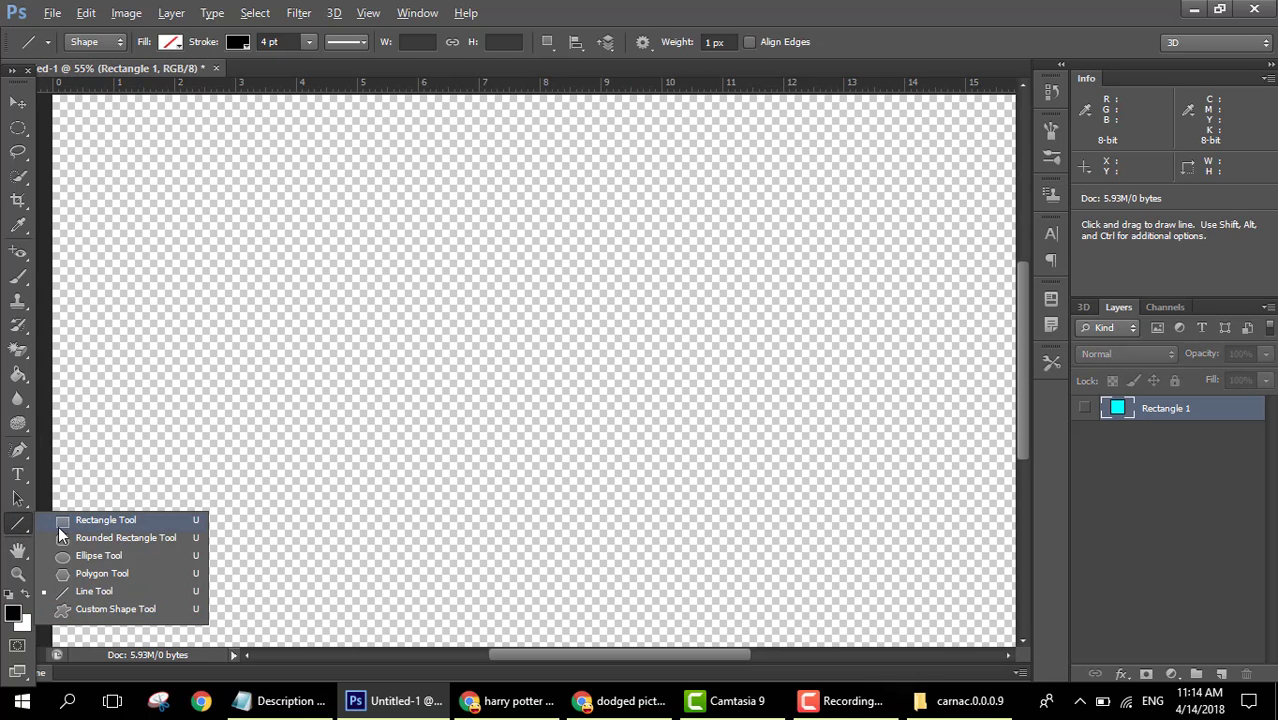
click(58, 521)
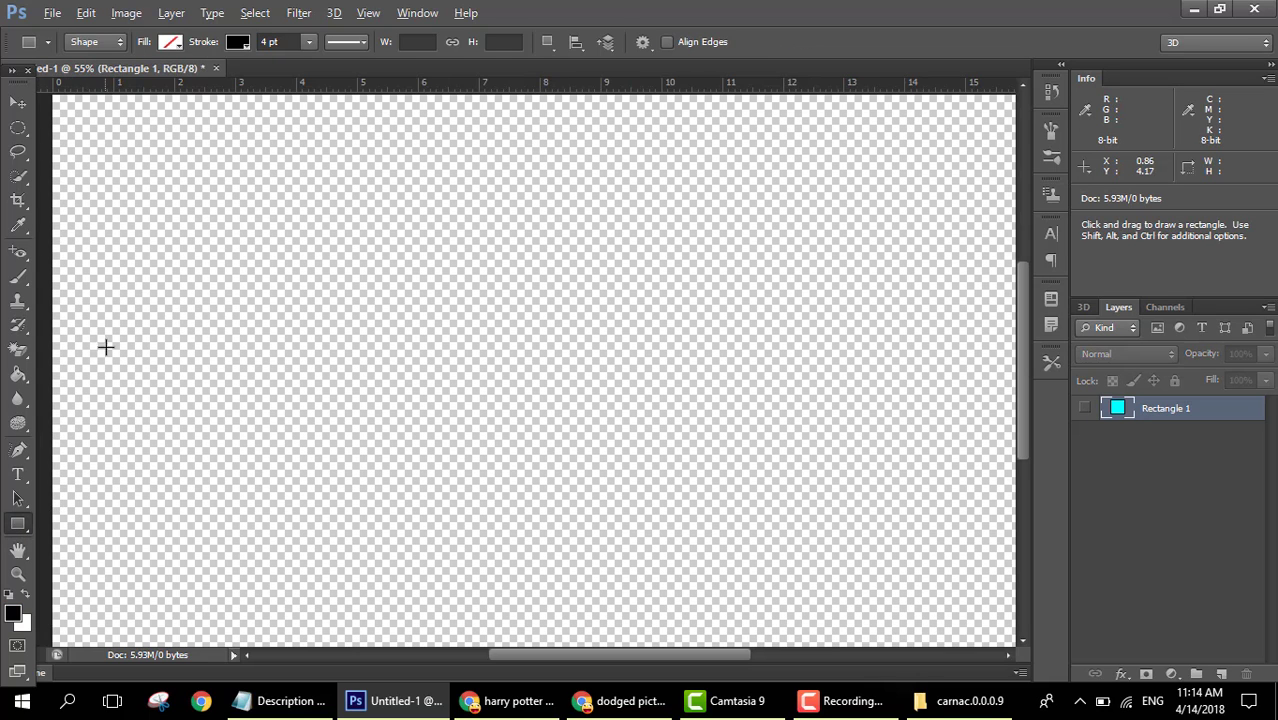
drag(106, 347, 312, 477)
drag(511, 260, 877, 509)
drag(272, 159, 383, 285)
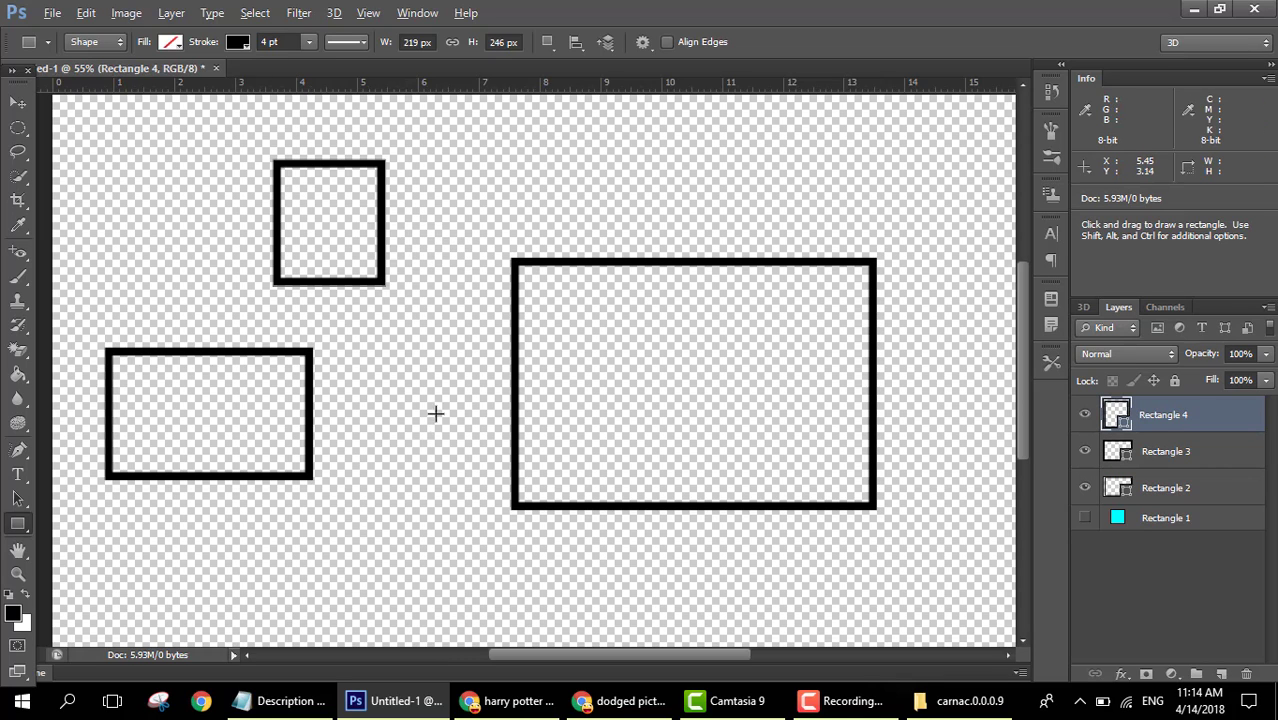
mouse_move(372, 426)
mouse_down()
mouse_move(425, 571)
mouse_move(448, 528)
mouse_move(459, 549)
mouse_up()
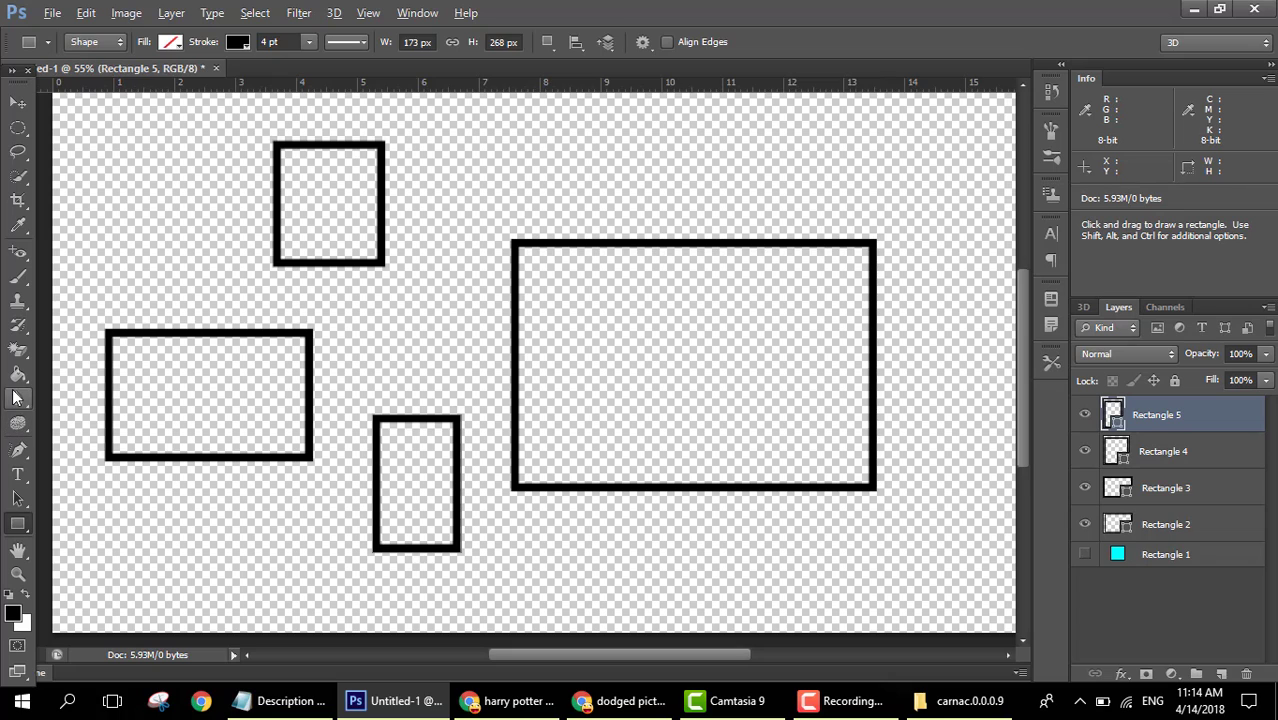
Step: Activate the Paint Bucket Tool and set the foreground color to red #ba3a3a
click(18, 398)
click(18, 374)
click(13, 615)
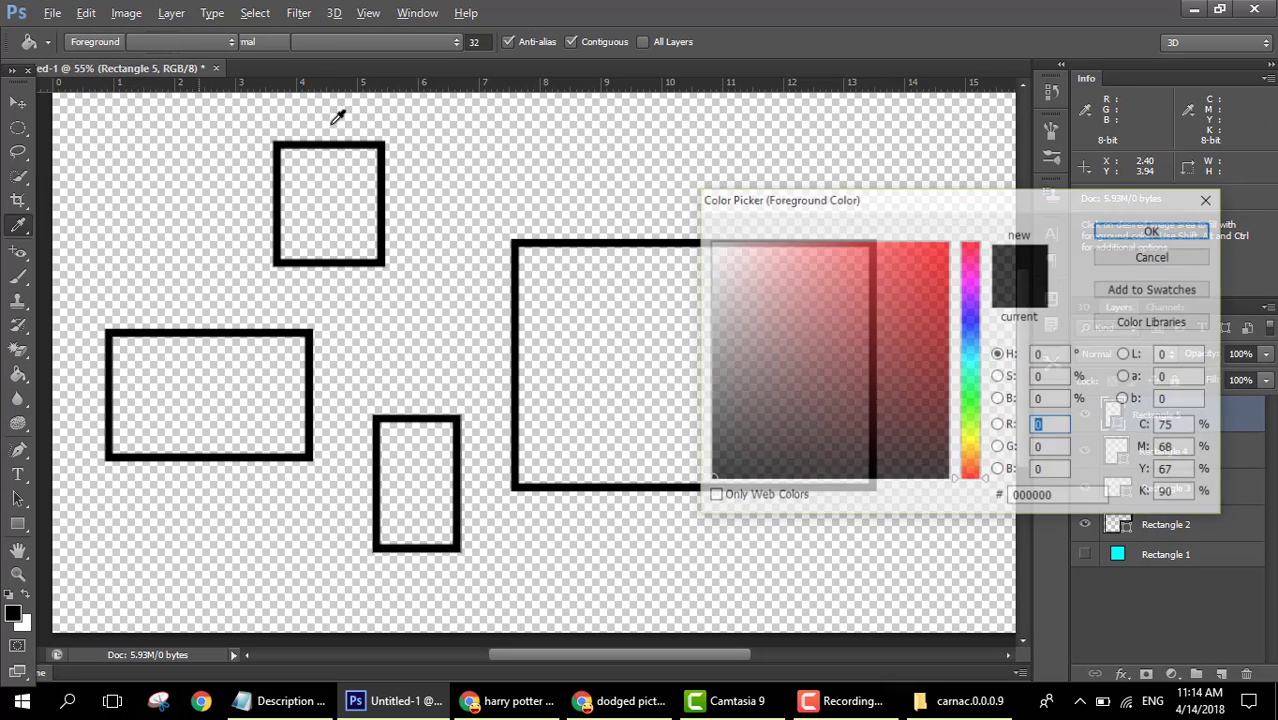
click(873, 306)
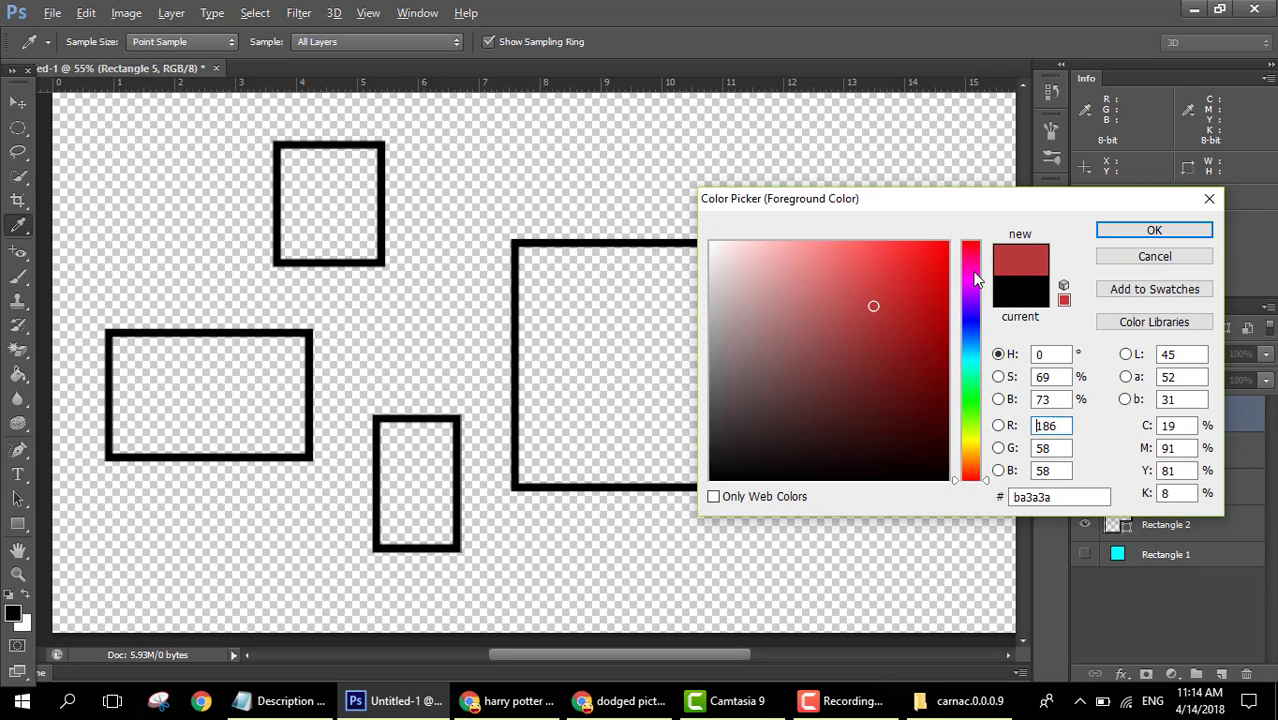
click(1104, 234)
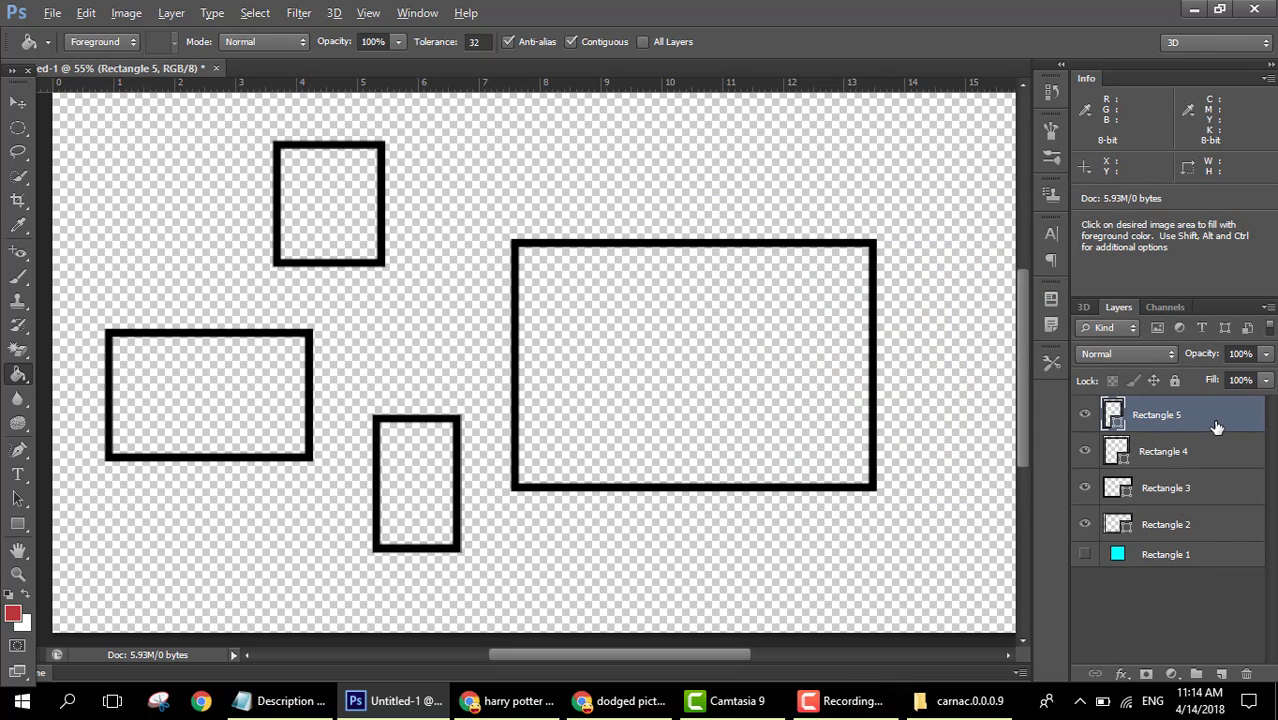
Step: Rasterize the Rectangle 5 layer and fill only the inside of its rectangle with red, undoing any fill made outside it
right_click(1216, 427)
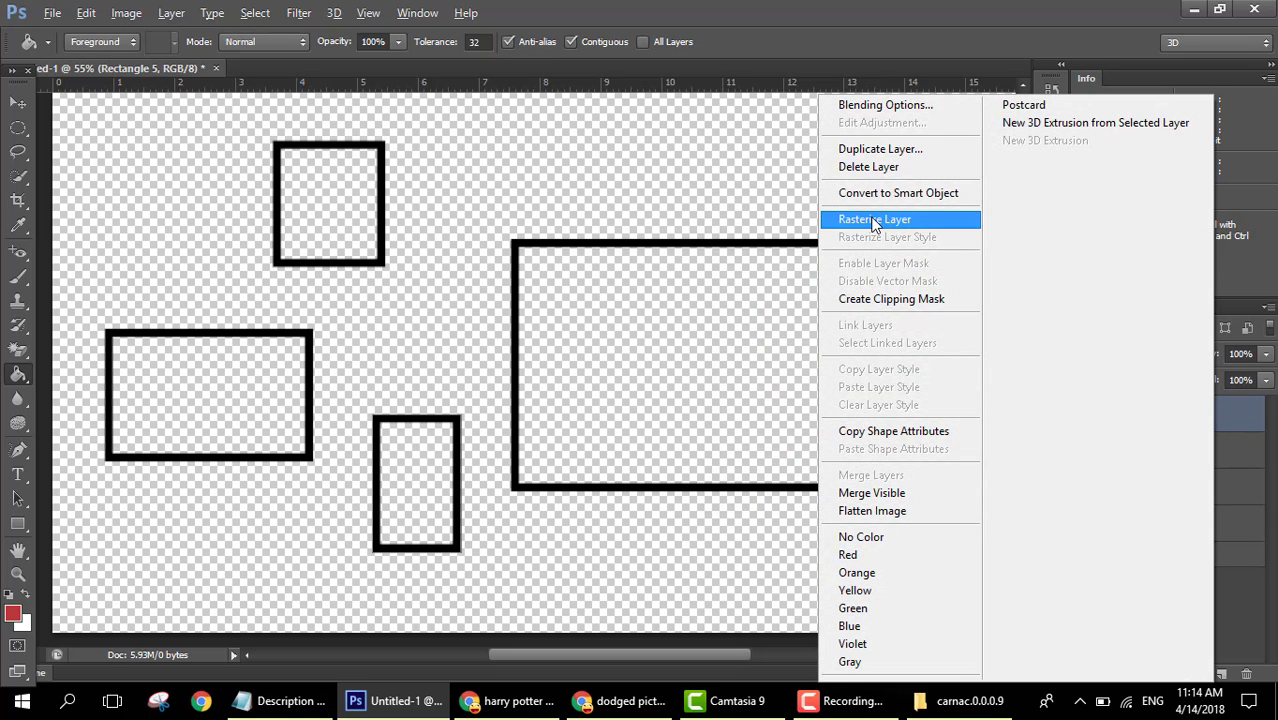
click(873, 222)
click(330, 207)
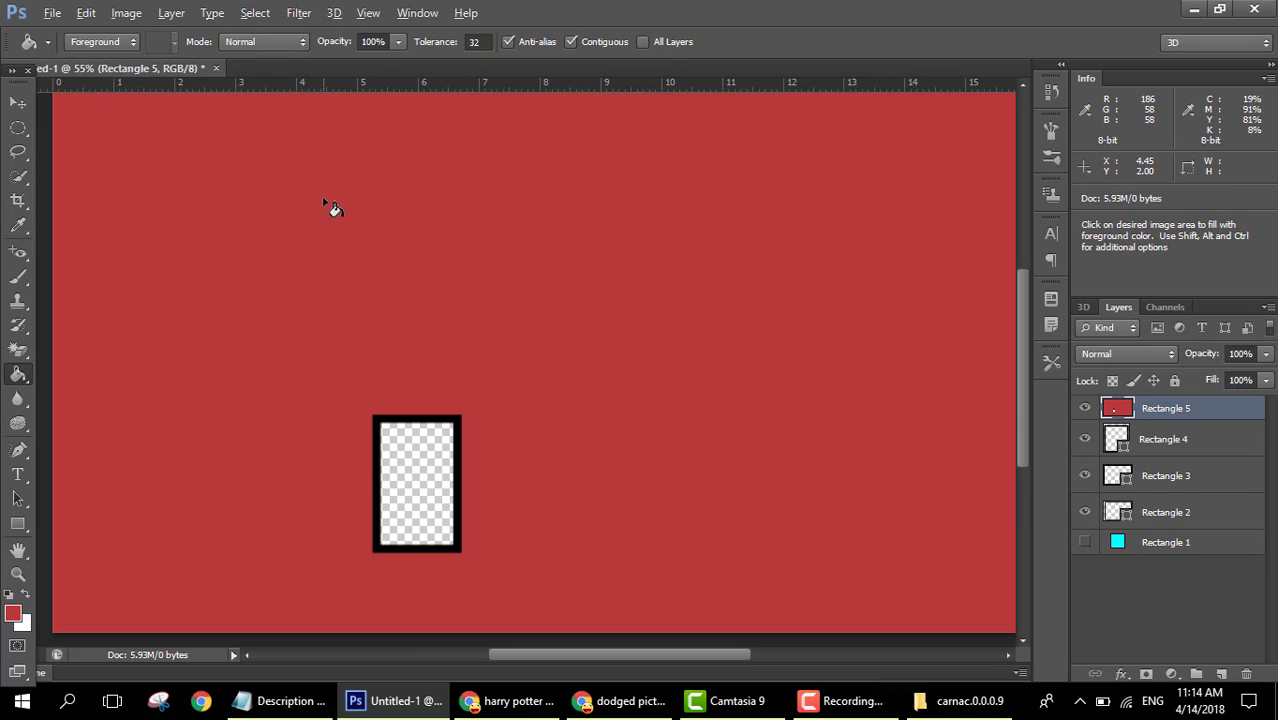
key(ctrl+x)
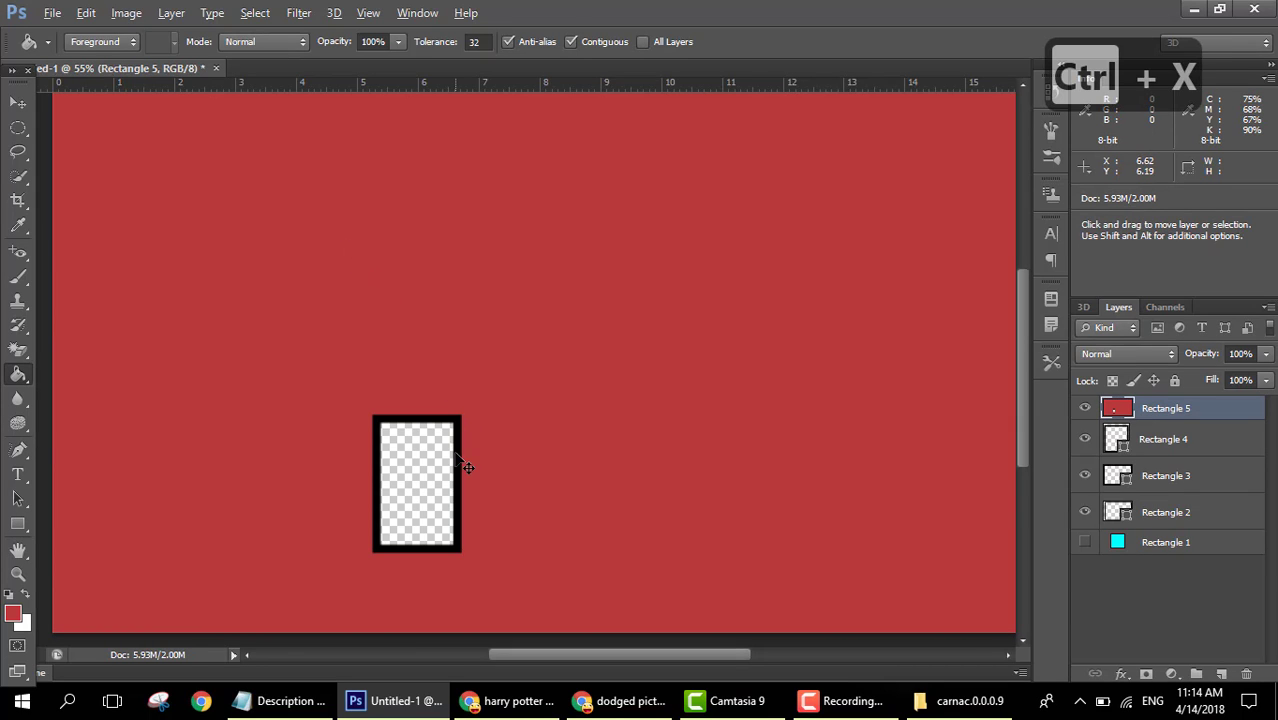
key(ctrl+z)
click(428, 504)
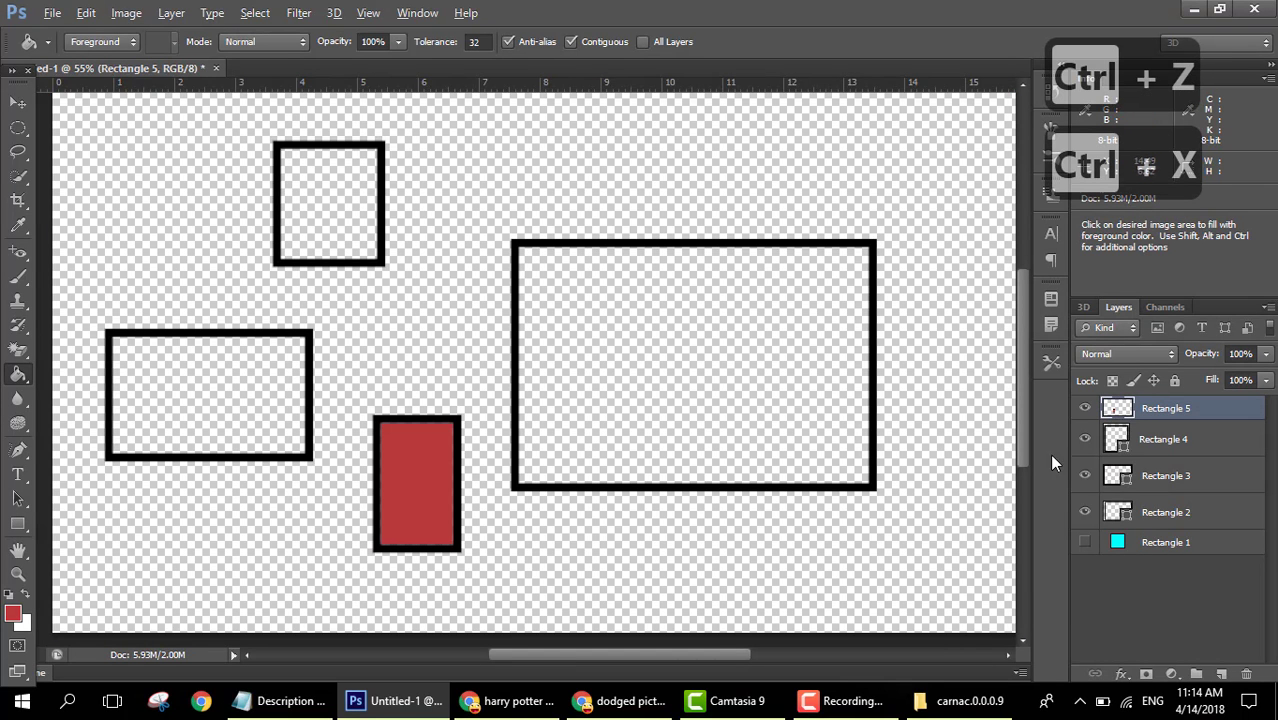
Step: Rasterize the Rectangle 4, Rectangle 3 and Rectangle 2 shape layers
right_click(1143, 450)
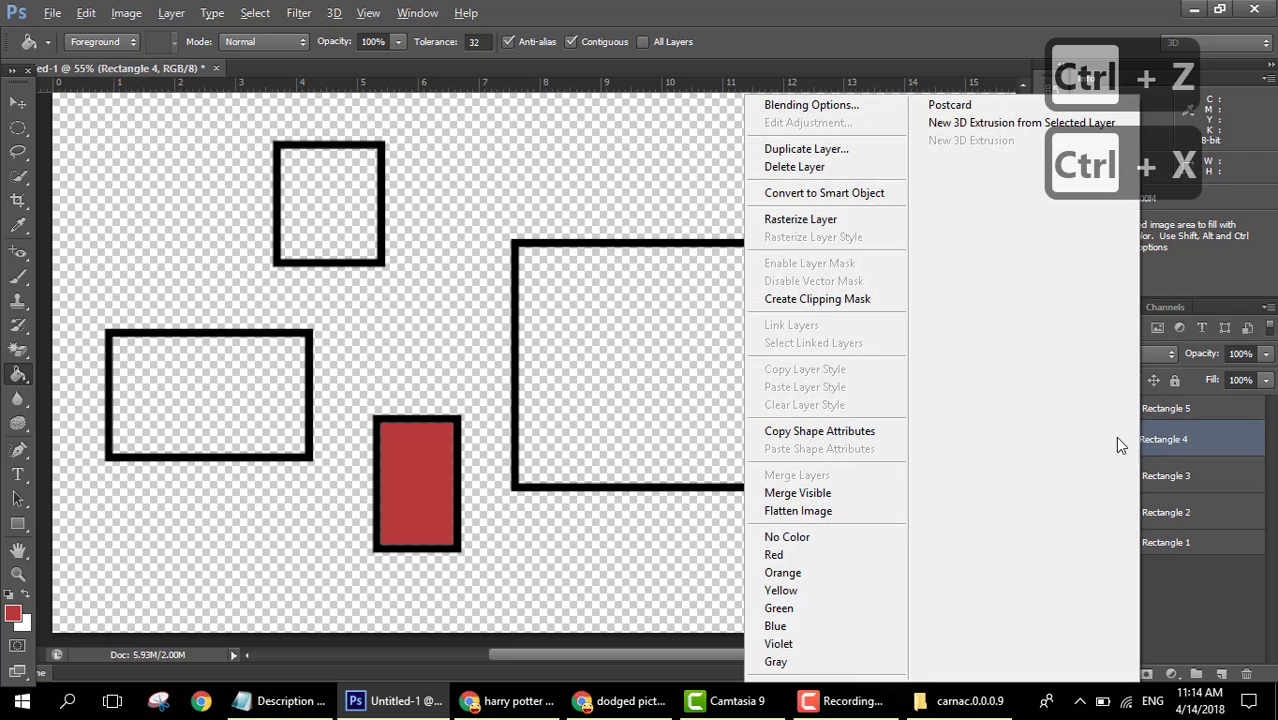
click(860, 219)
right_click(1160, 465)
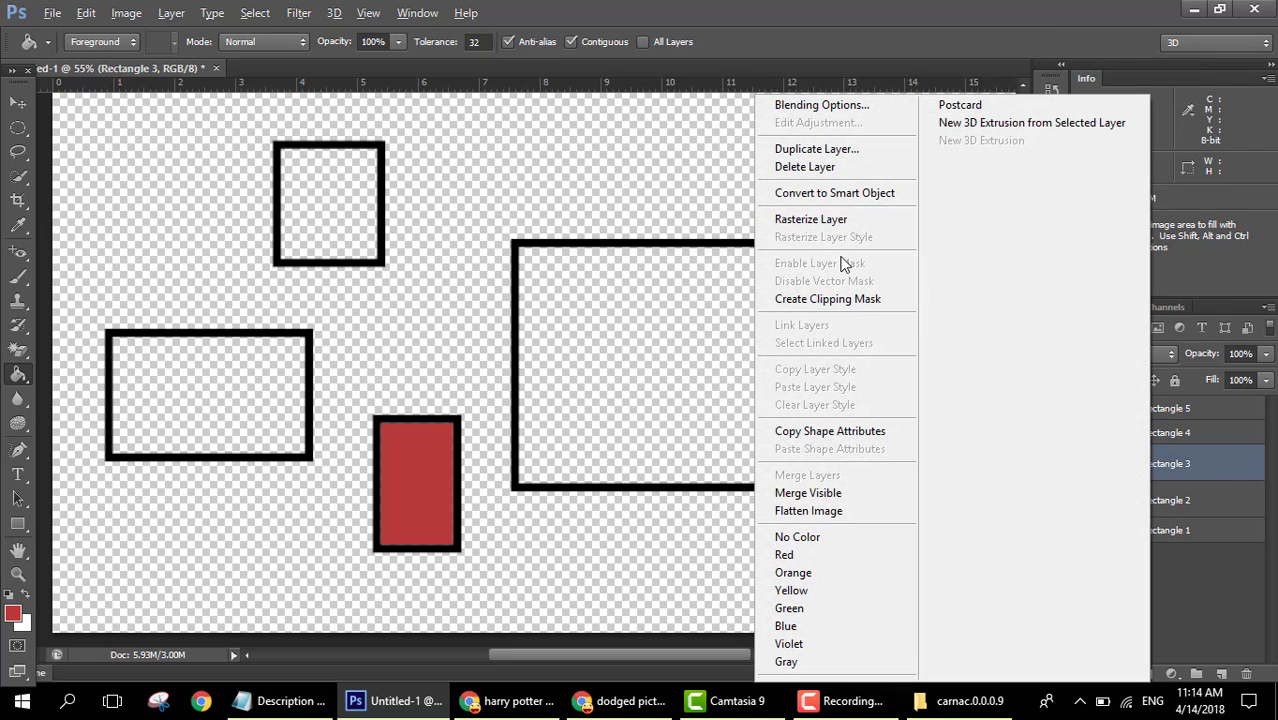
click(838, 226)
right_click(1160, 487)
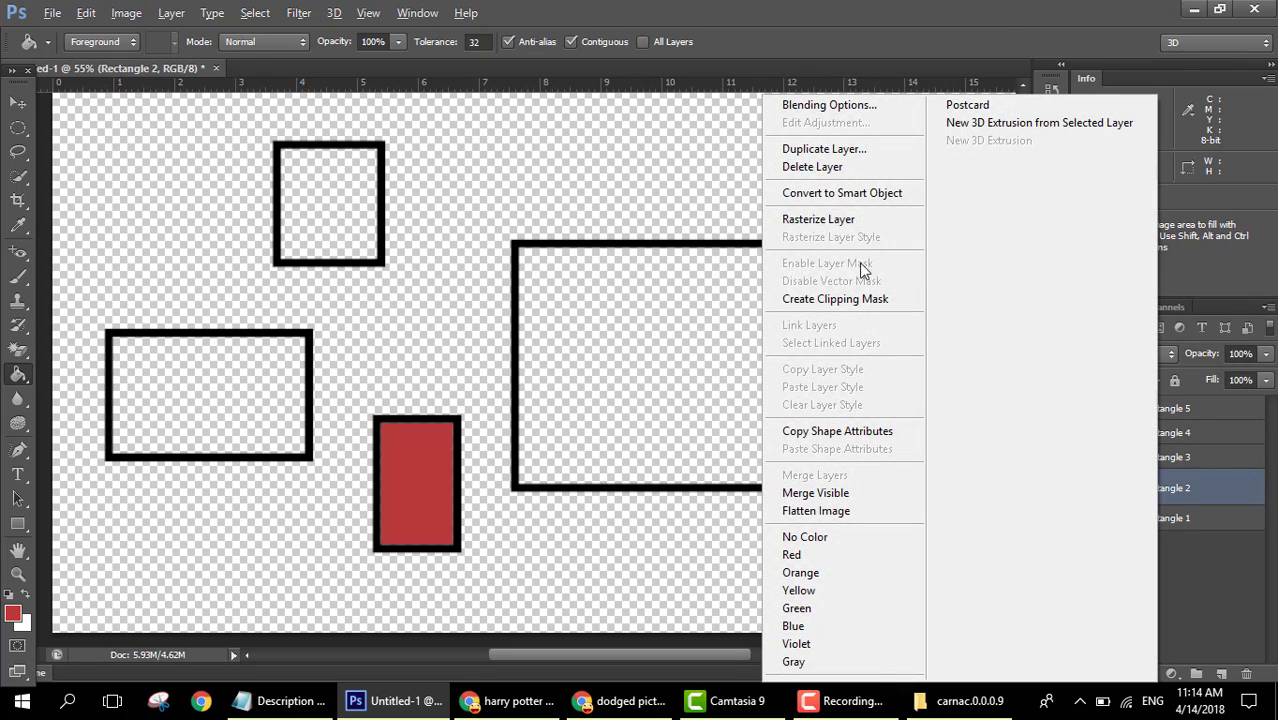
click(850, 220)
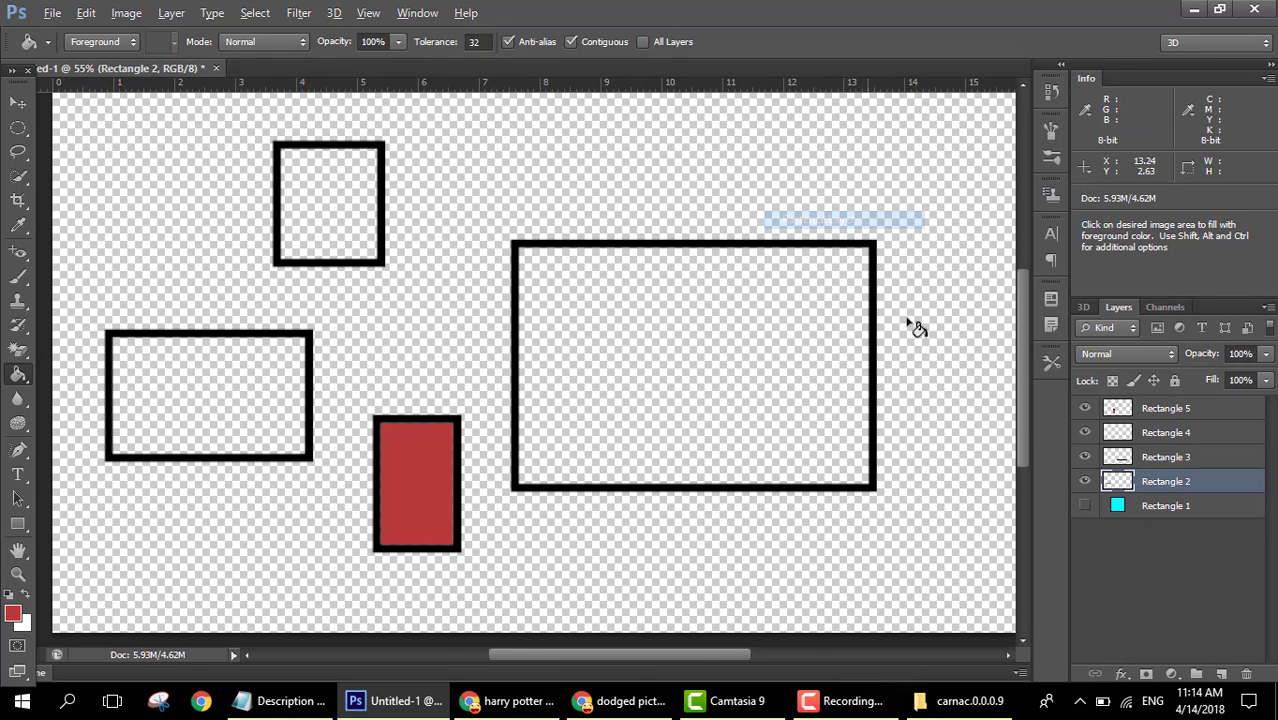
Step: Fill the inside of the rectangle on the Rectangle 4 layer with red, undoing any fill that lands outside it
click(1180, 458)
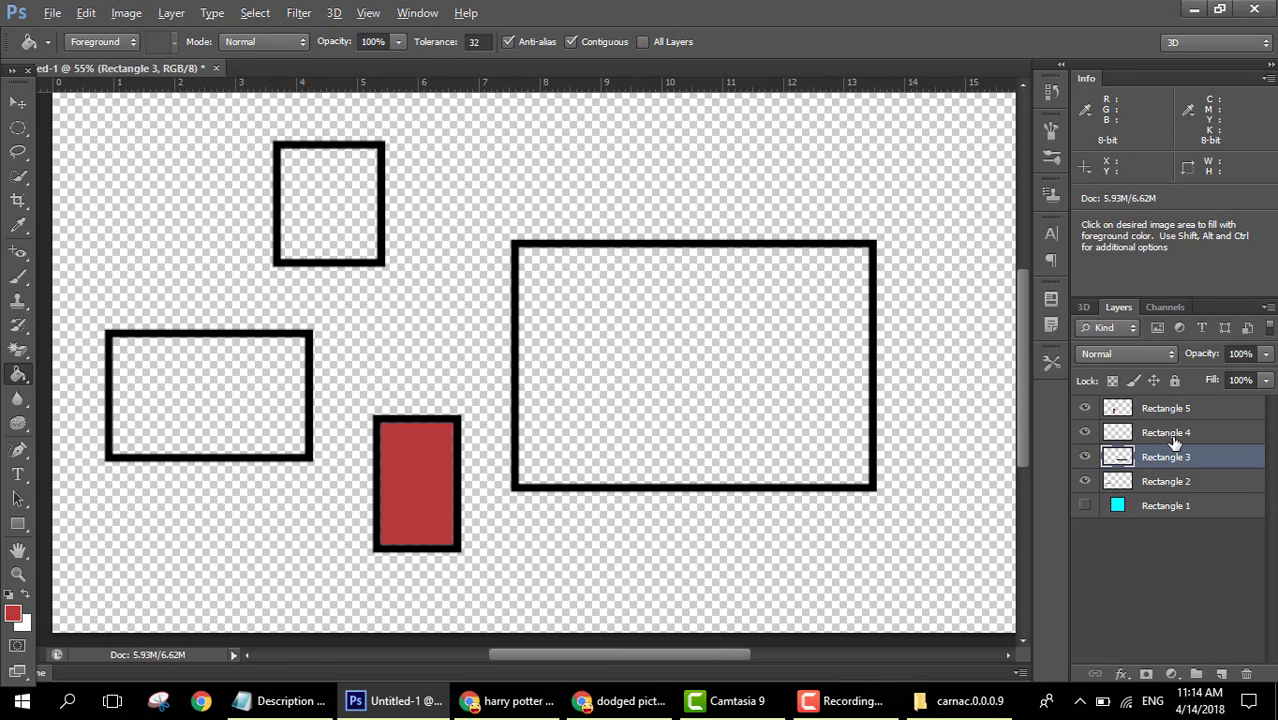
click(1175, 432)
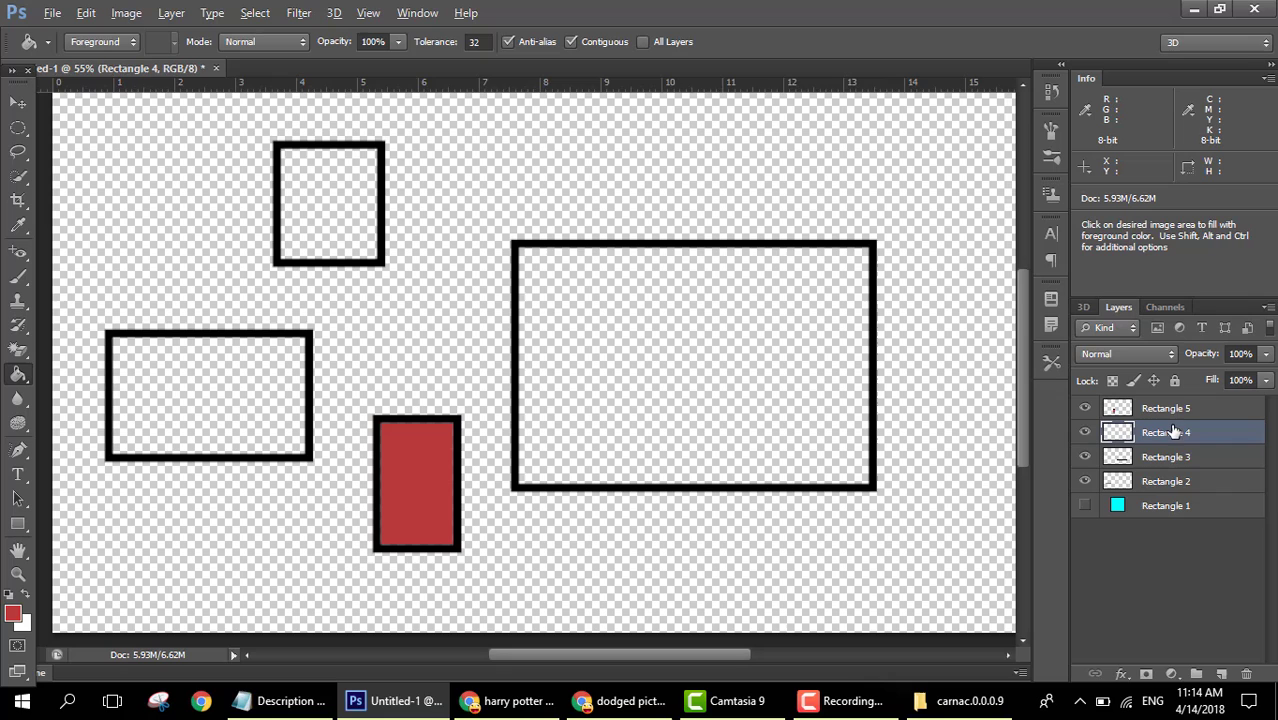
click(688, 494)
key(ctrl+z)
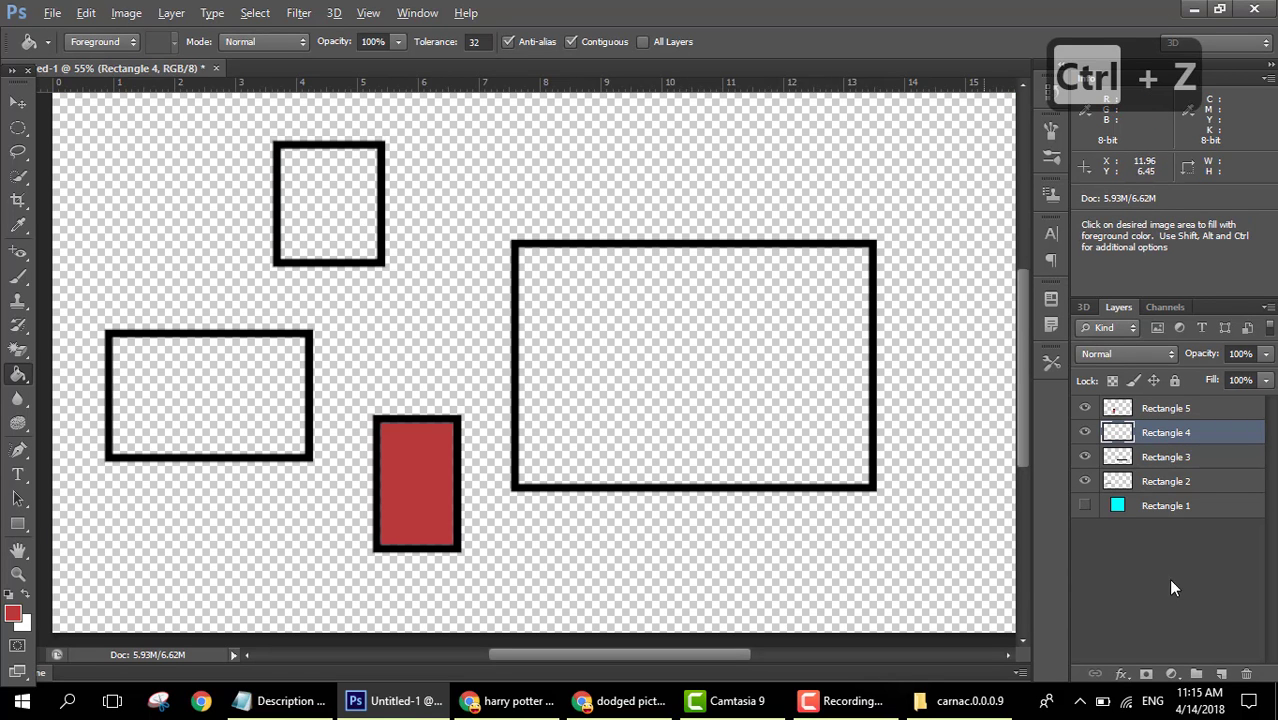
click(327, 225)
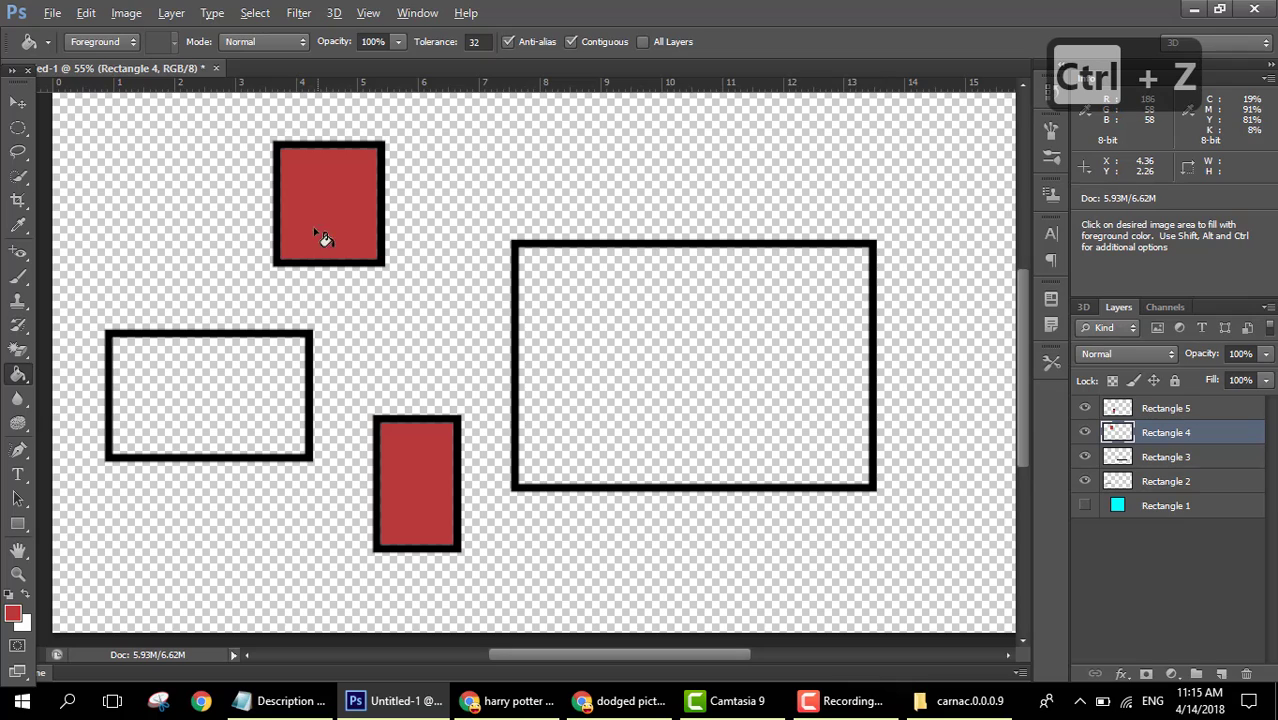
Step: Fill the large rectangle on the Rectangle 3 layer and the wide one on the Rectangle 2 layer with red
click(1133, 456)
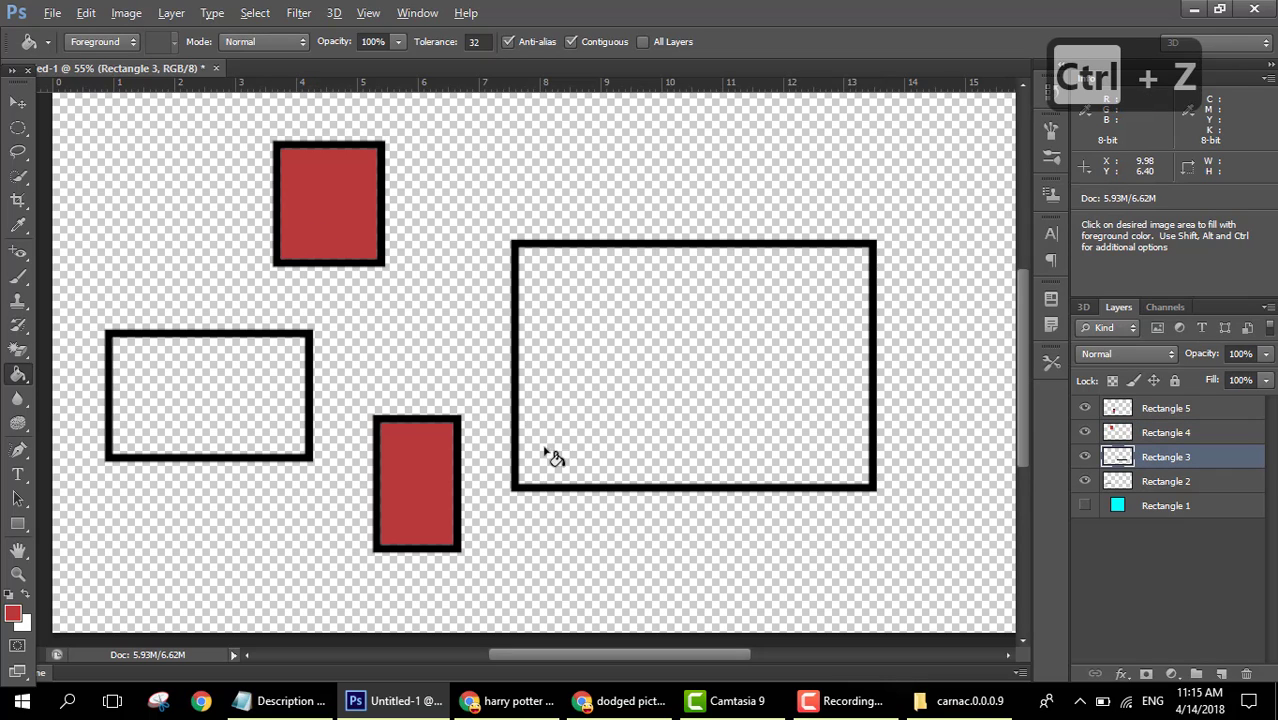
click(636, 385)
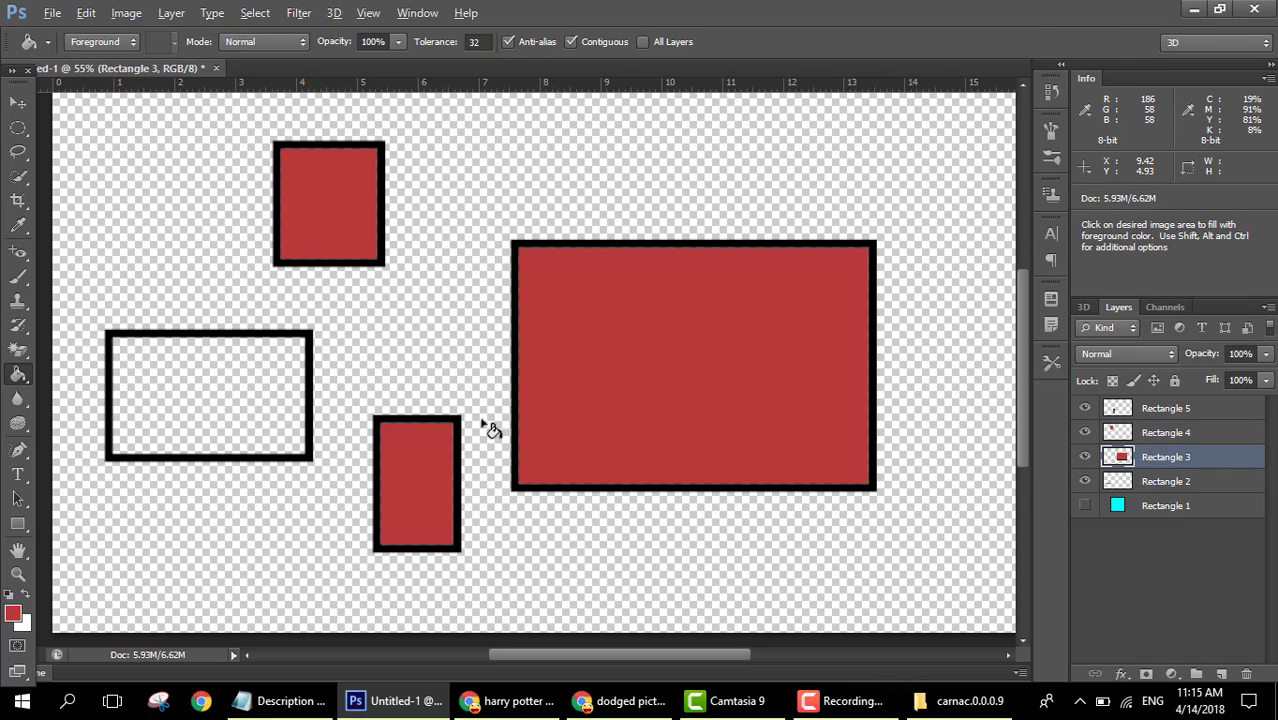
click(1165, 482)
click(256, 415)
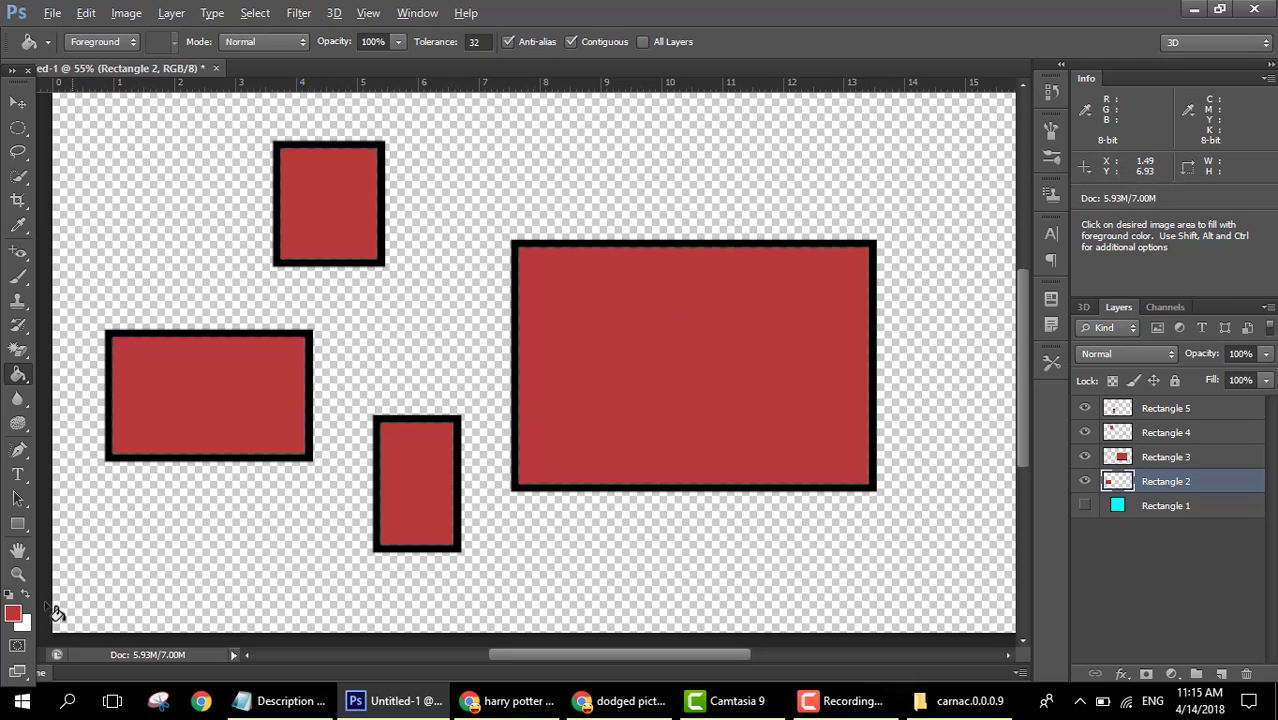
Step: Set the foreground to near-white (RGB 252, 252, 252) and fill both the inside and the surroundings of the rectangle on the Rectangle 2 layer
click(12, 613)
drag(831, 289, 719, 242)
click(1103, 233)
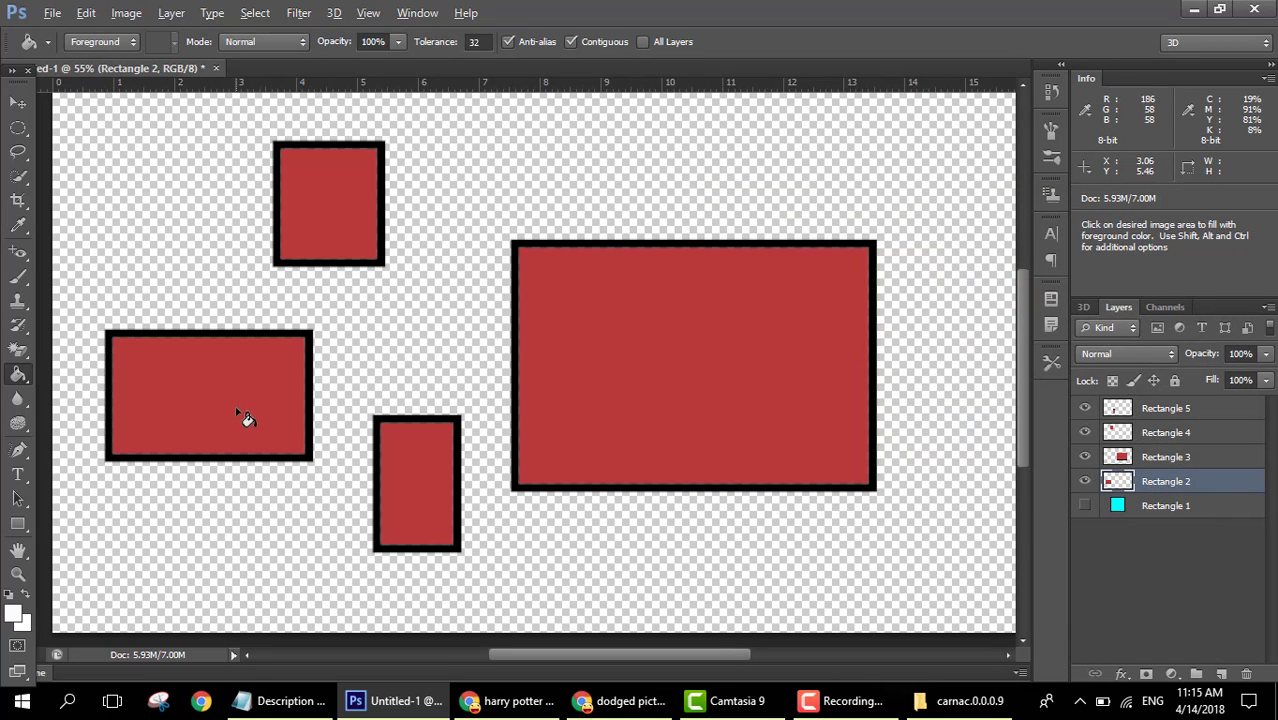
click(238, 410)
click(612, 426)
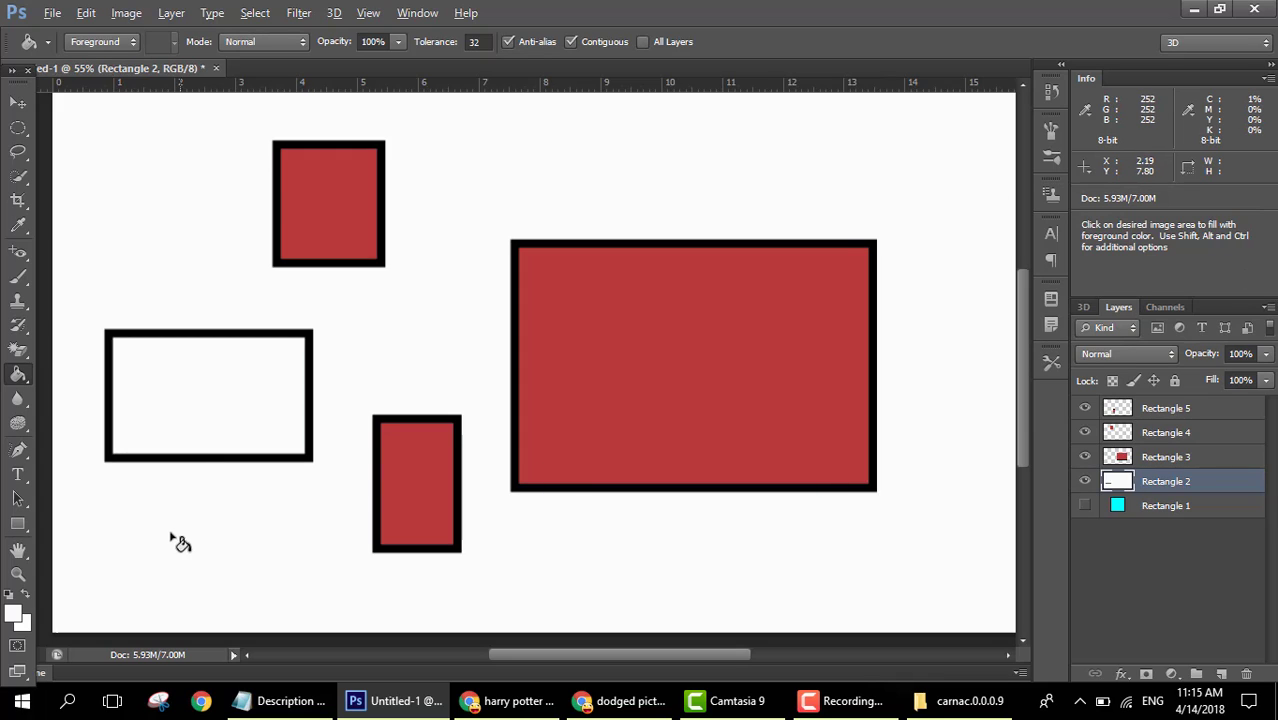
Step: Draw a diagonal linear gradient across the Rectangle 2 layer with the yellow, violet, orange and blue preset
right_click(15, 375)
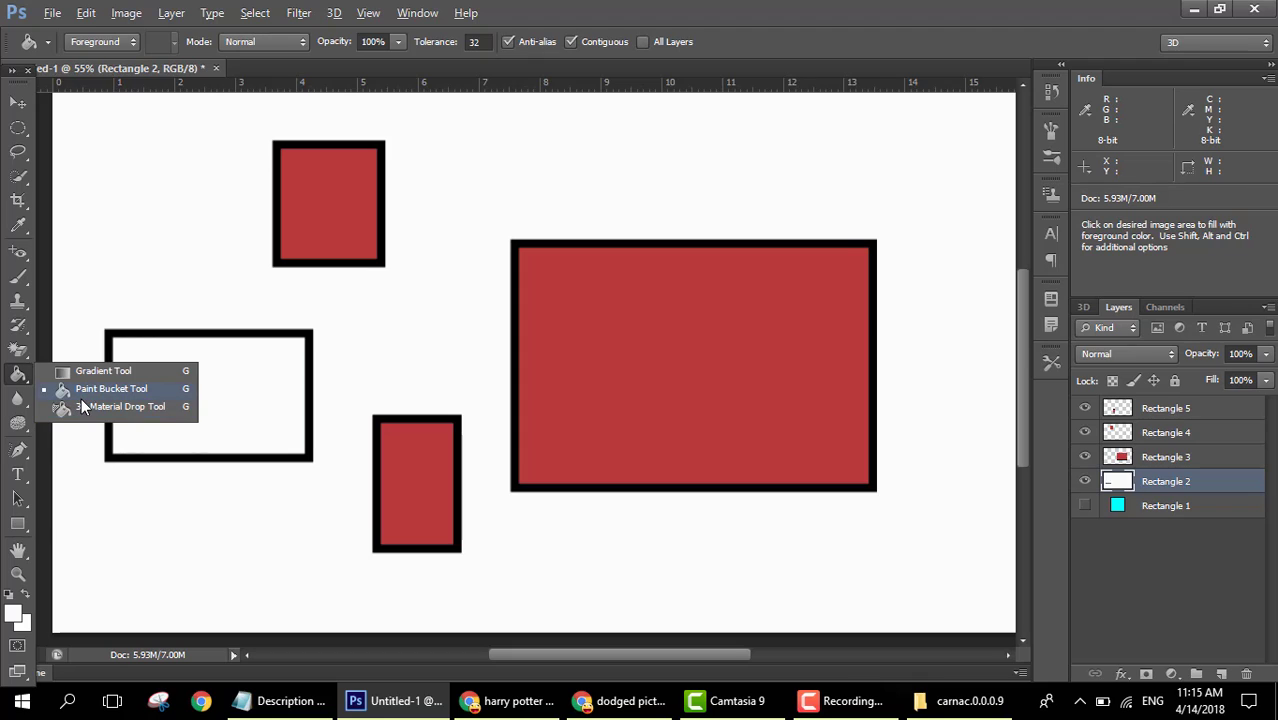
click(103, 373)
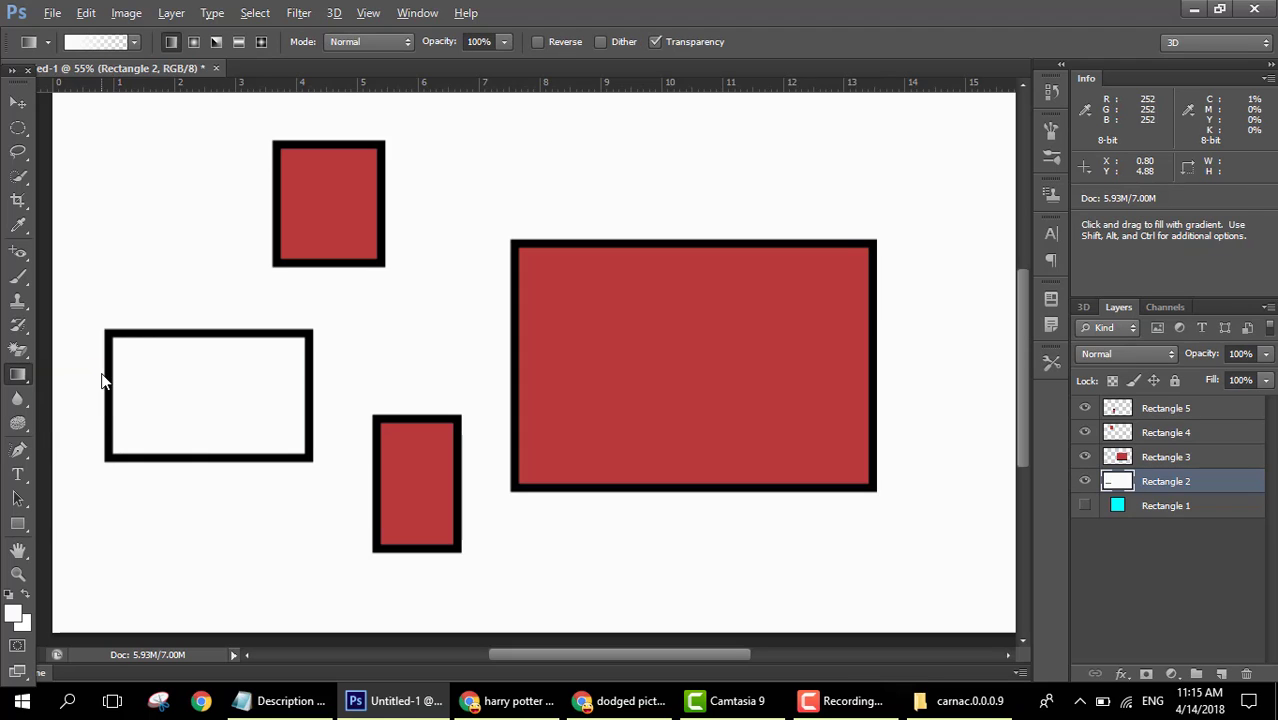
click(131, 42)
scroll(155, 133, down, 4)
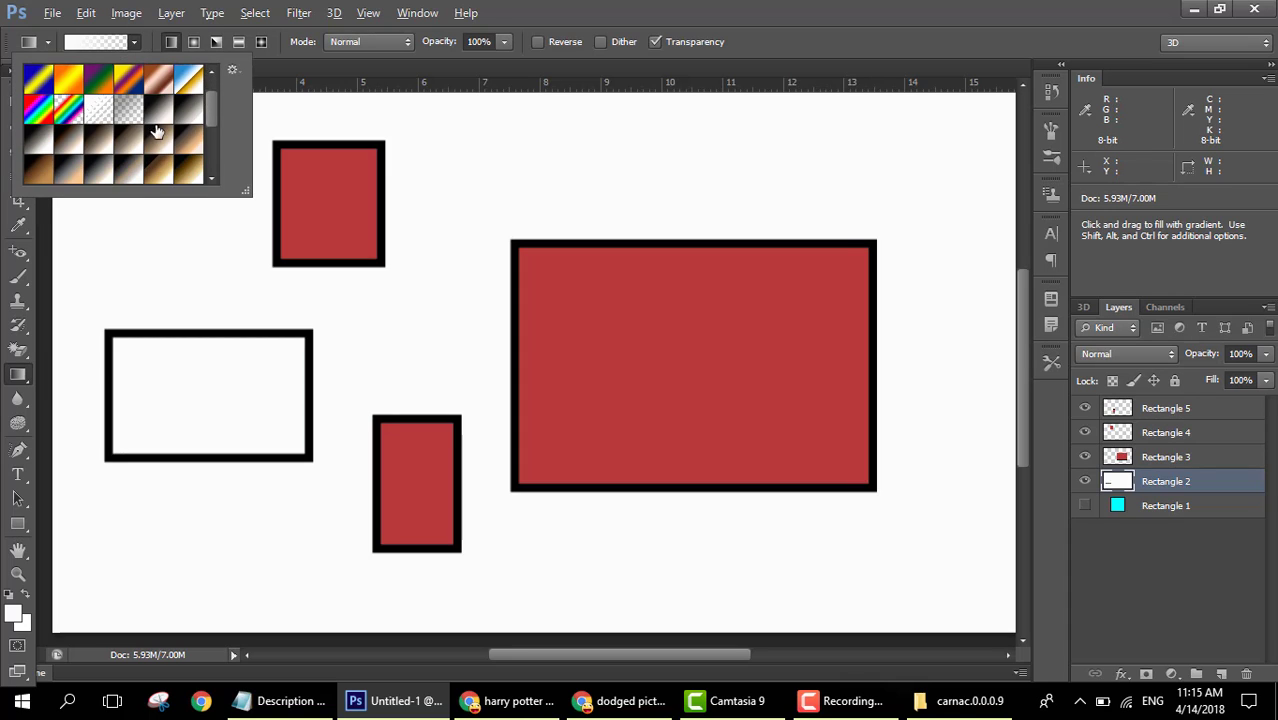
scroll(160, 151, up, 4)
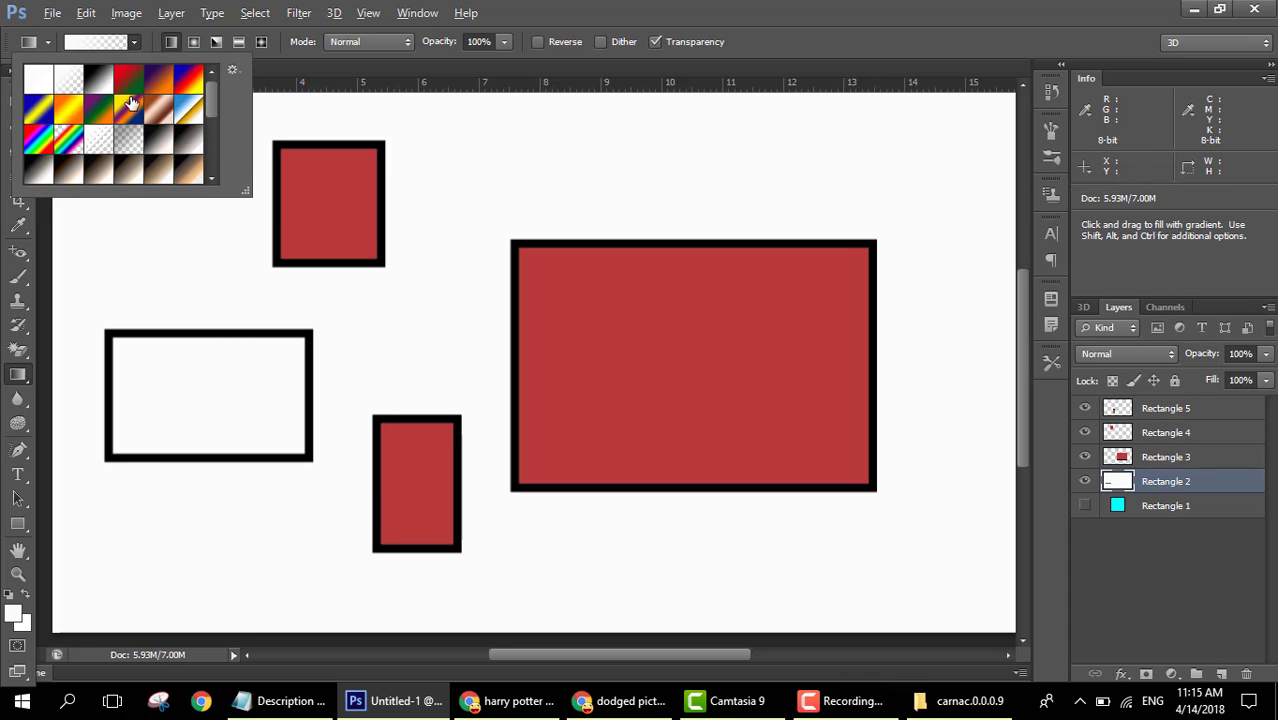
click(128, 107)
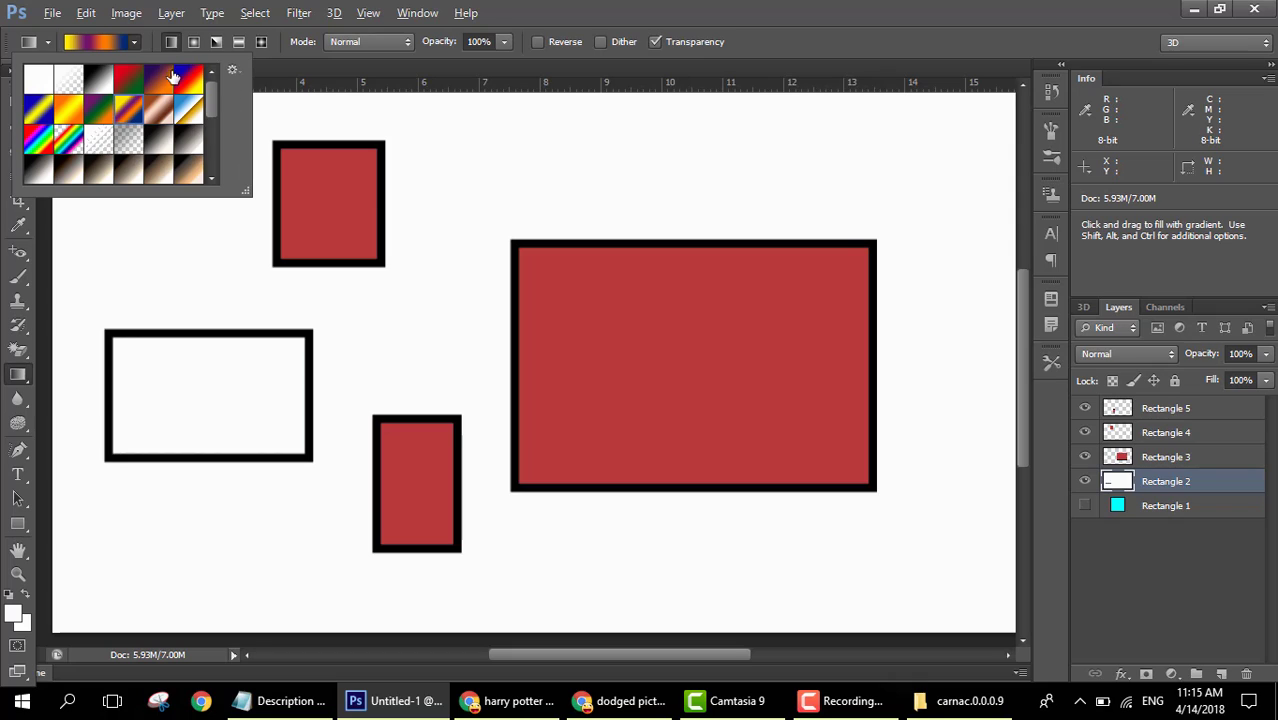
click(138, 40)
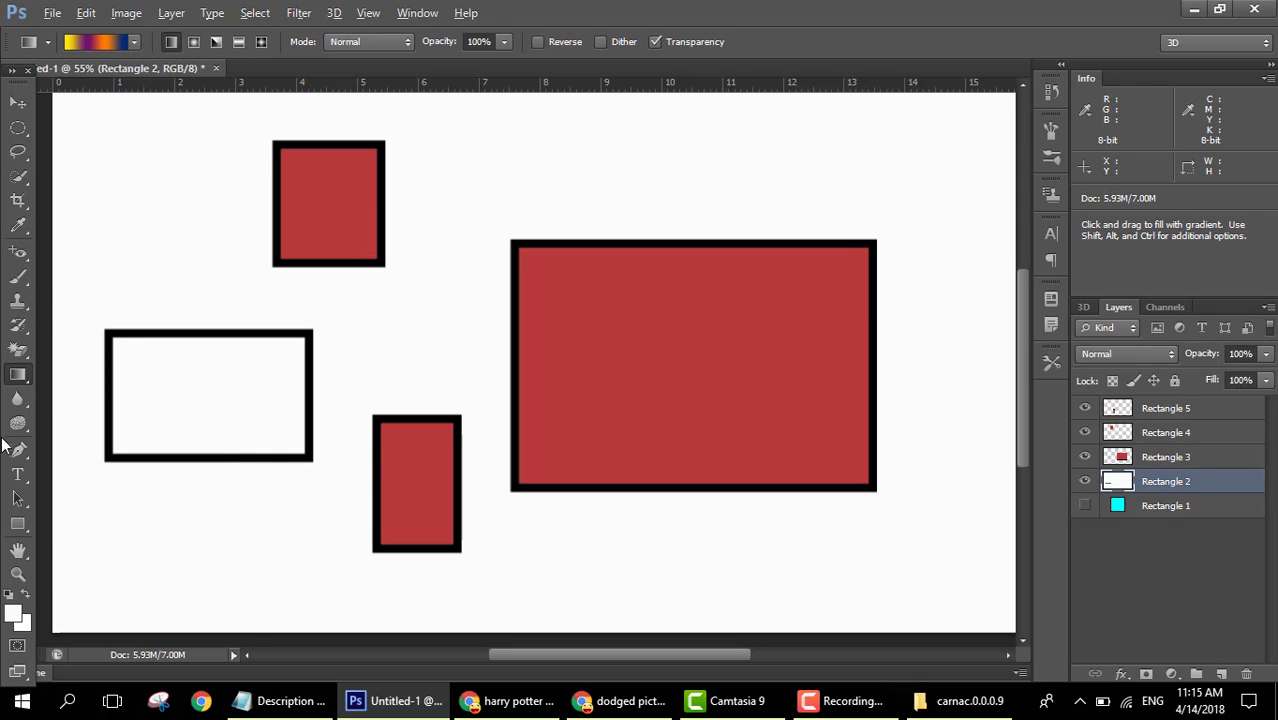
right_click(20, 376)
click(50, 372)
drag(162, 274, 327, 505)
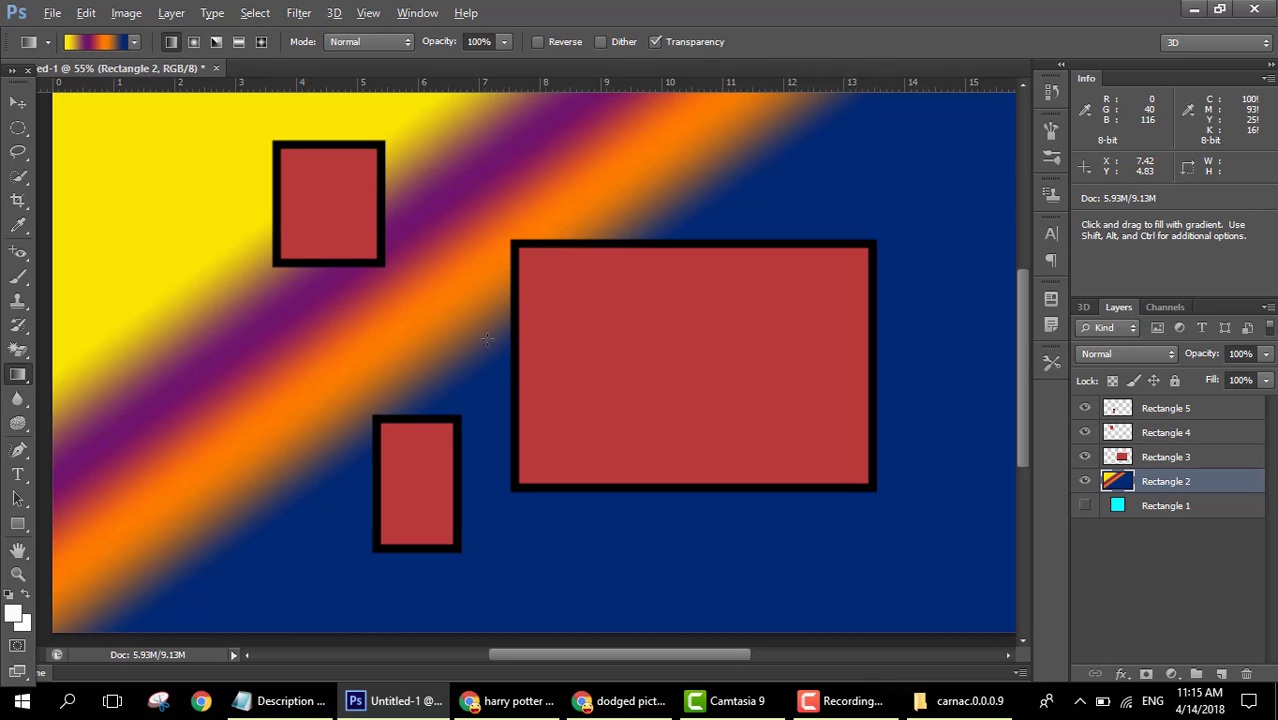
scroll(492, 337, down, 1)
scroll(494, 352, up, 2)
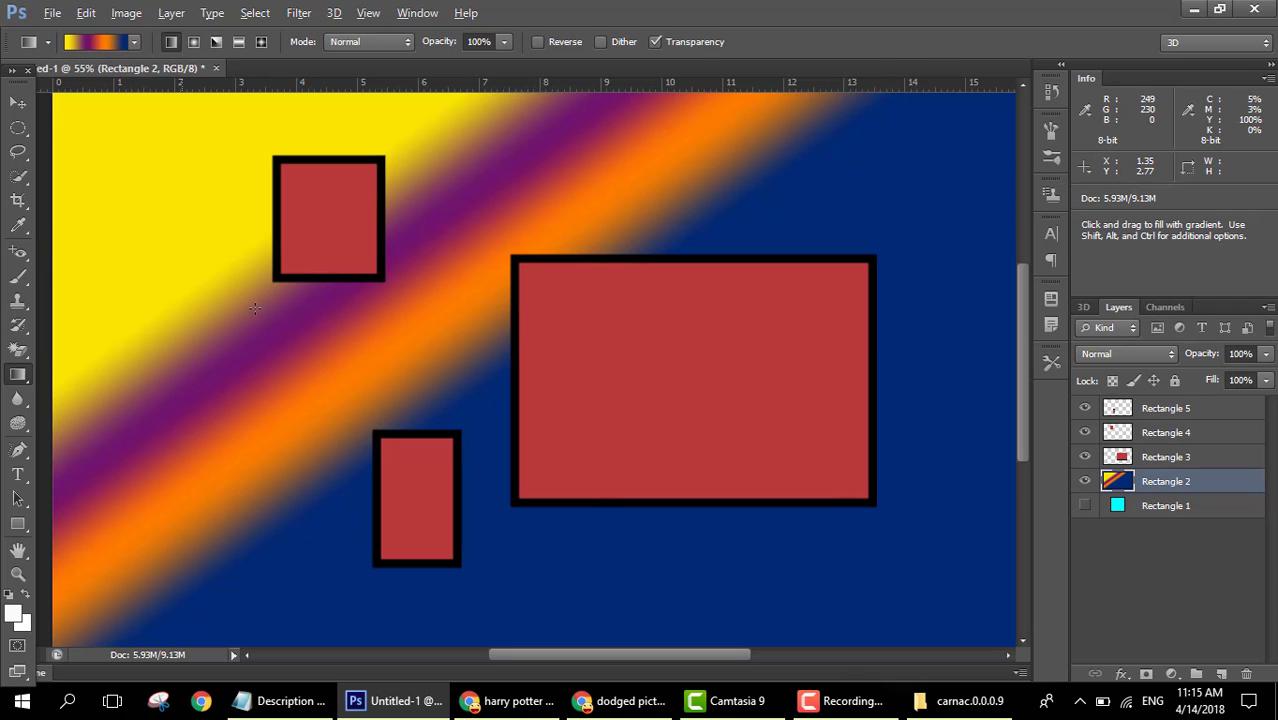
Step: Move the small upper red rectangle and the large one up and to the left, and shift the small lower one left
click(20, 103)
drag(320, 222, 219, 200)
drag(617, 323, 533, 245)
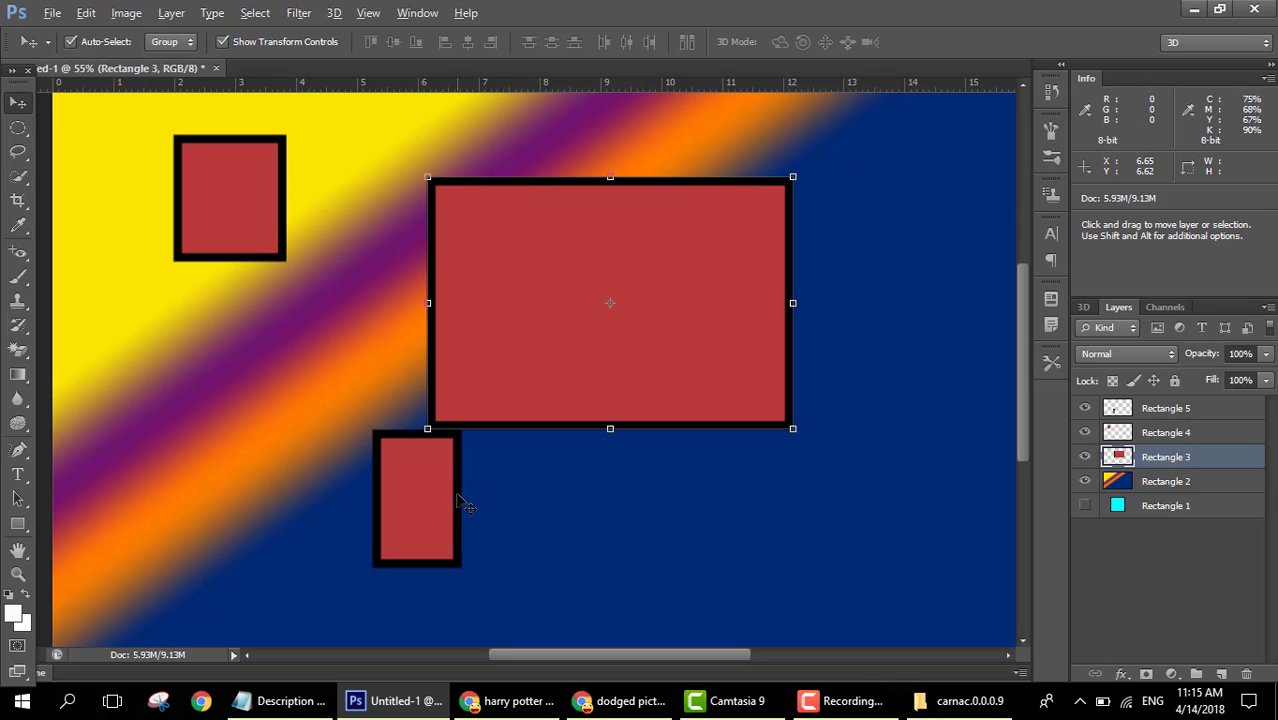
drag(450, 495, 336, 506)
Step: Switch from the Gradient tool to the Blur tool
click(20, 373)
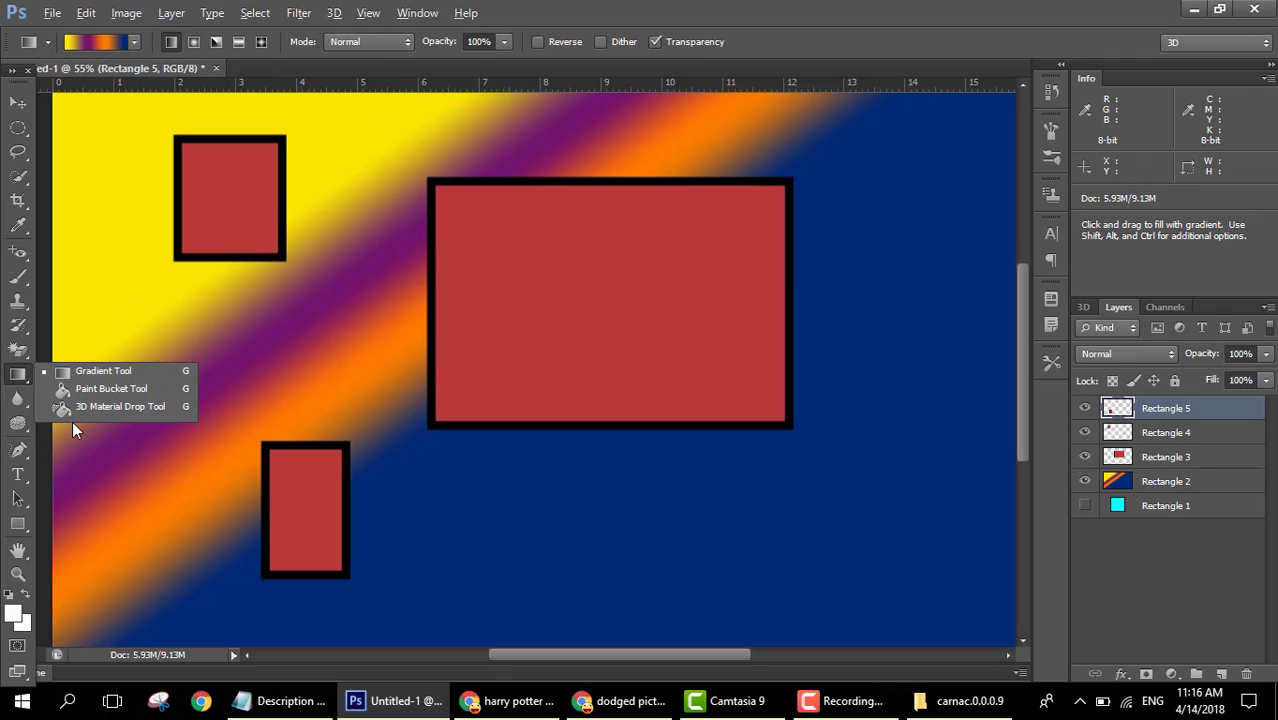
click(41, 432)
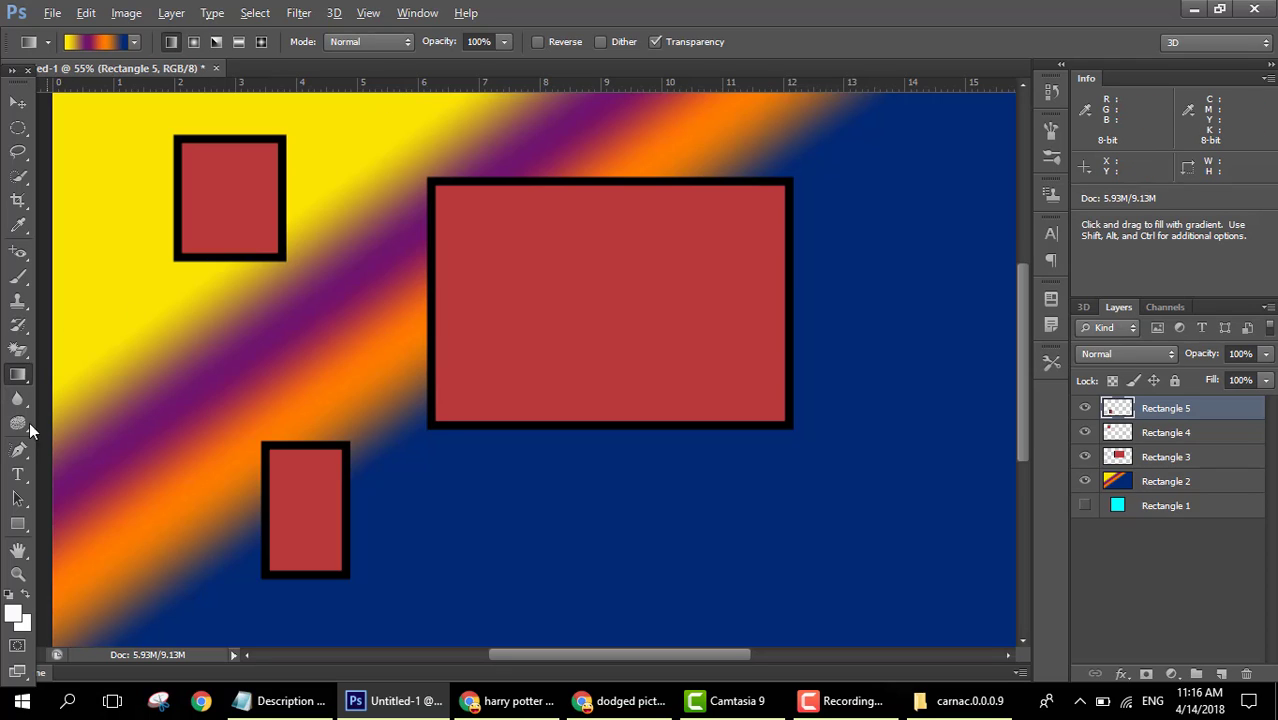
click(18, 399)
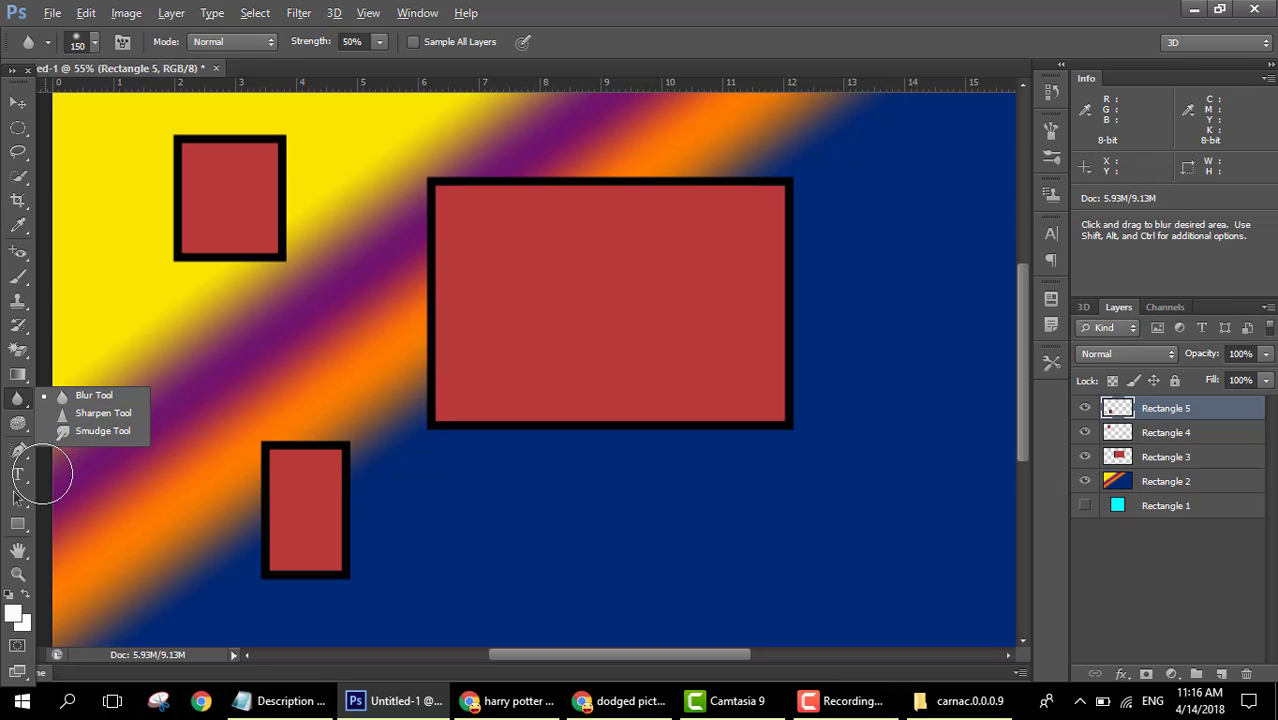
click(43, 468)
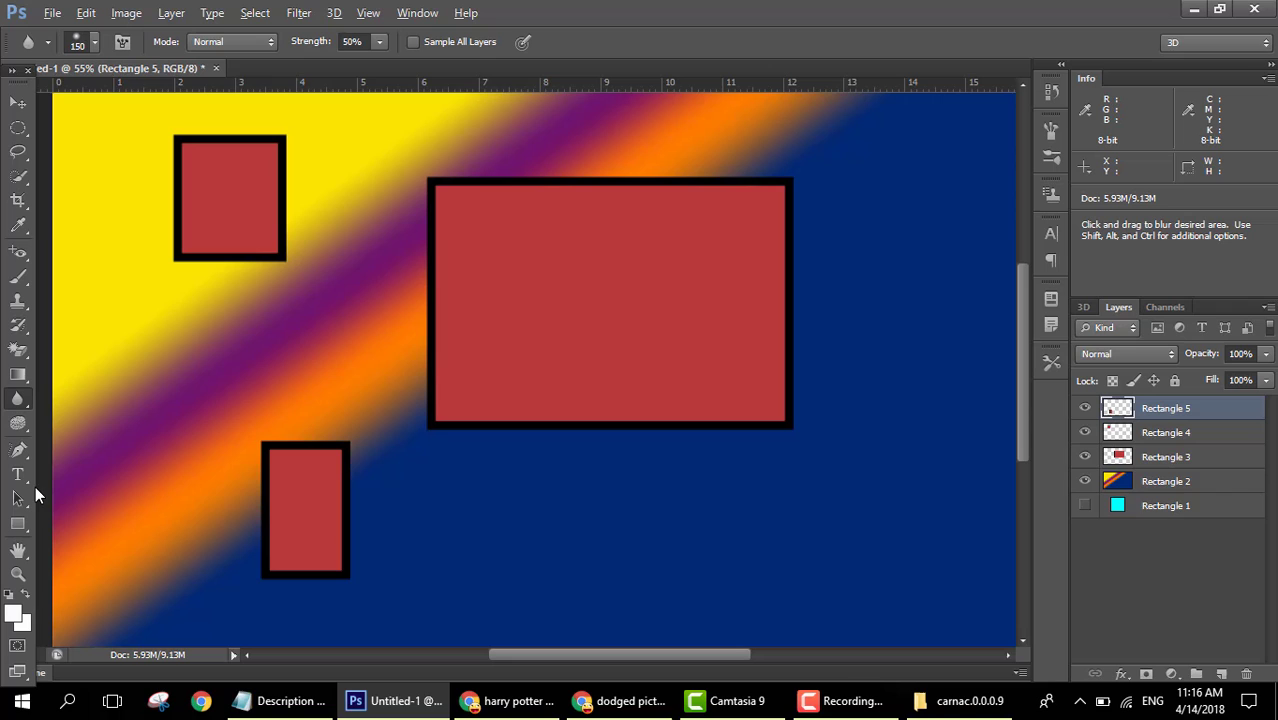
Step: Close the Untitled-1 document without saving and open the desktop photo 518339017 in Photoshop
click(216, 68)
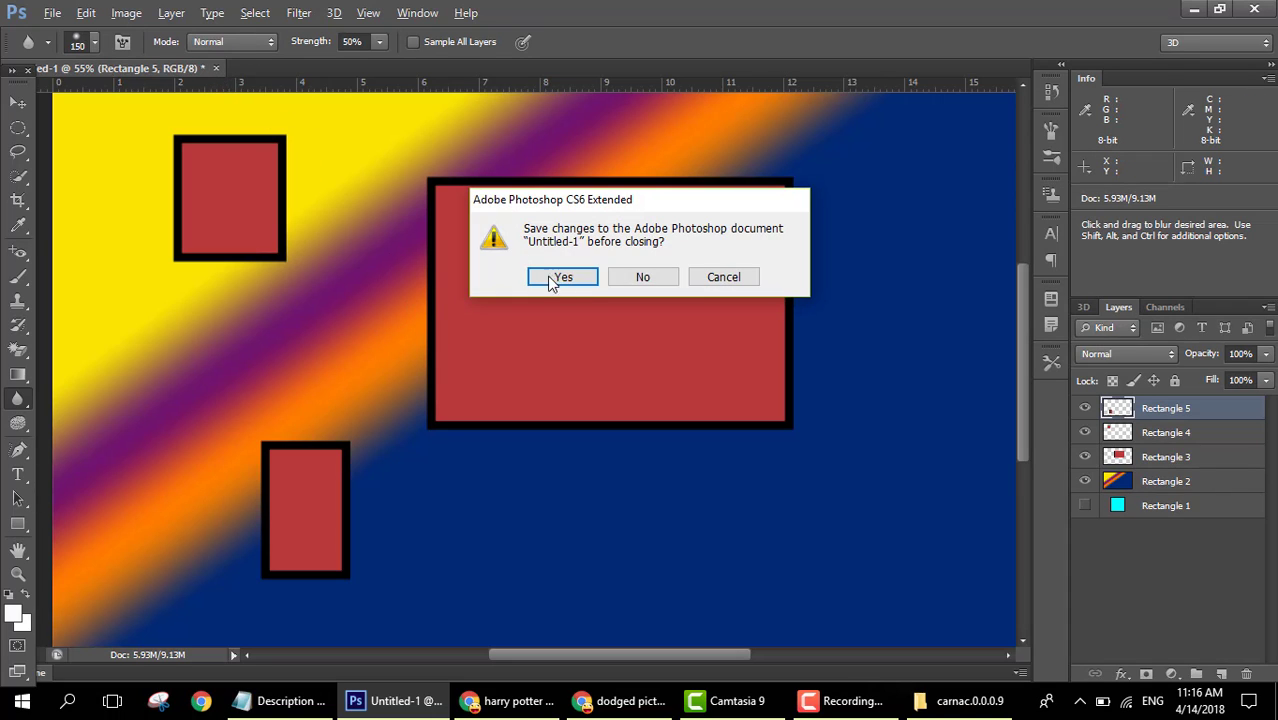
click(628, 284)
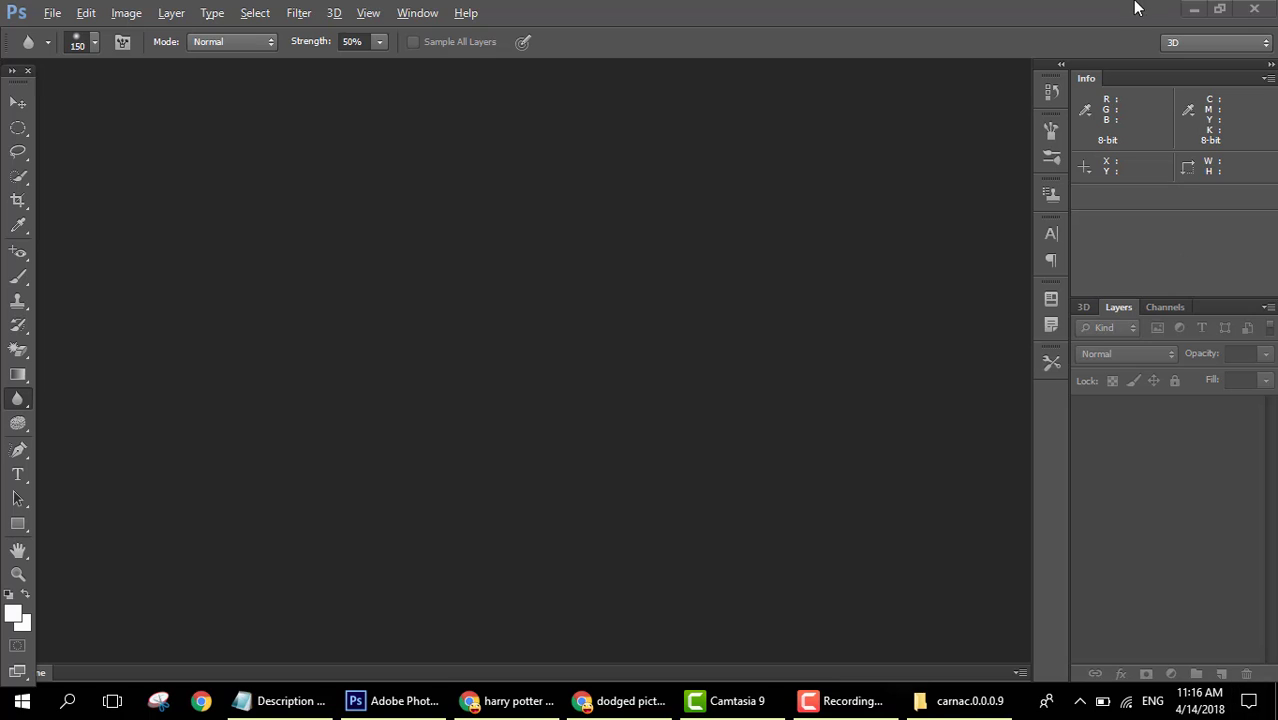
click(1193, 9)
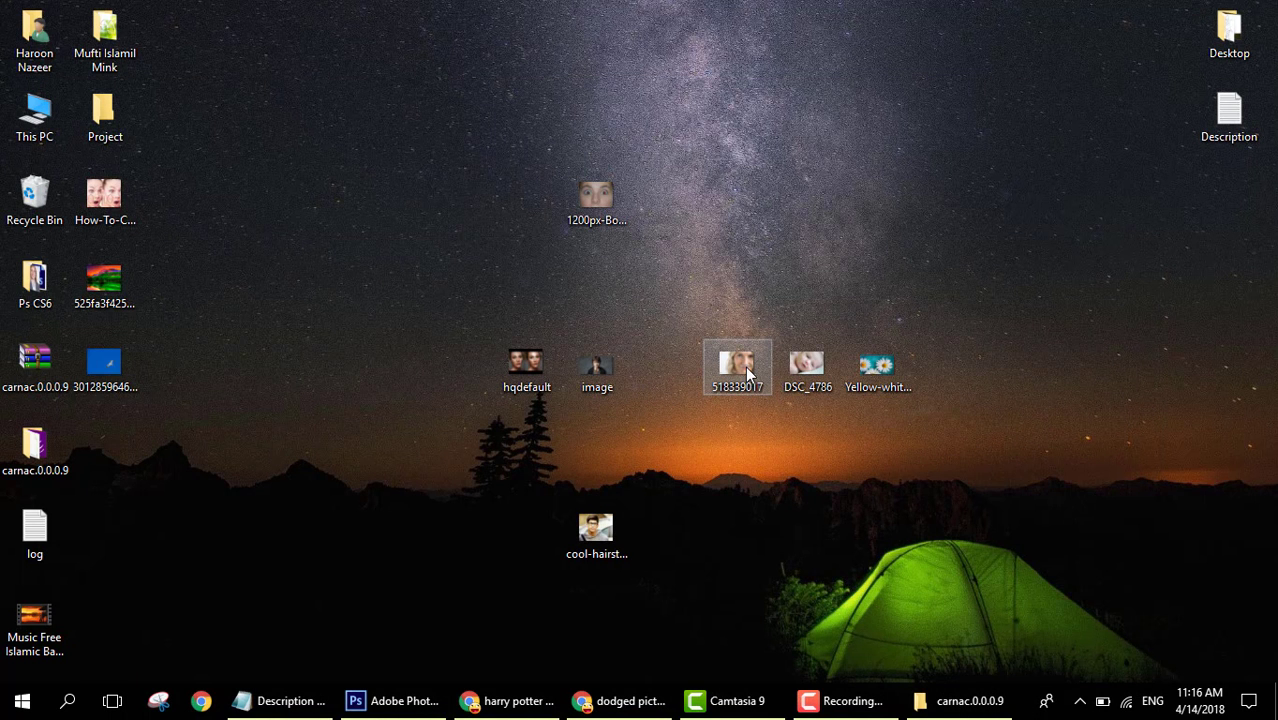
drag(745, 366, 770, 465)
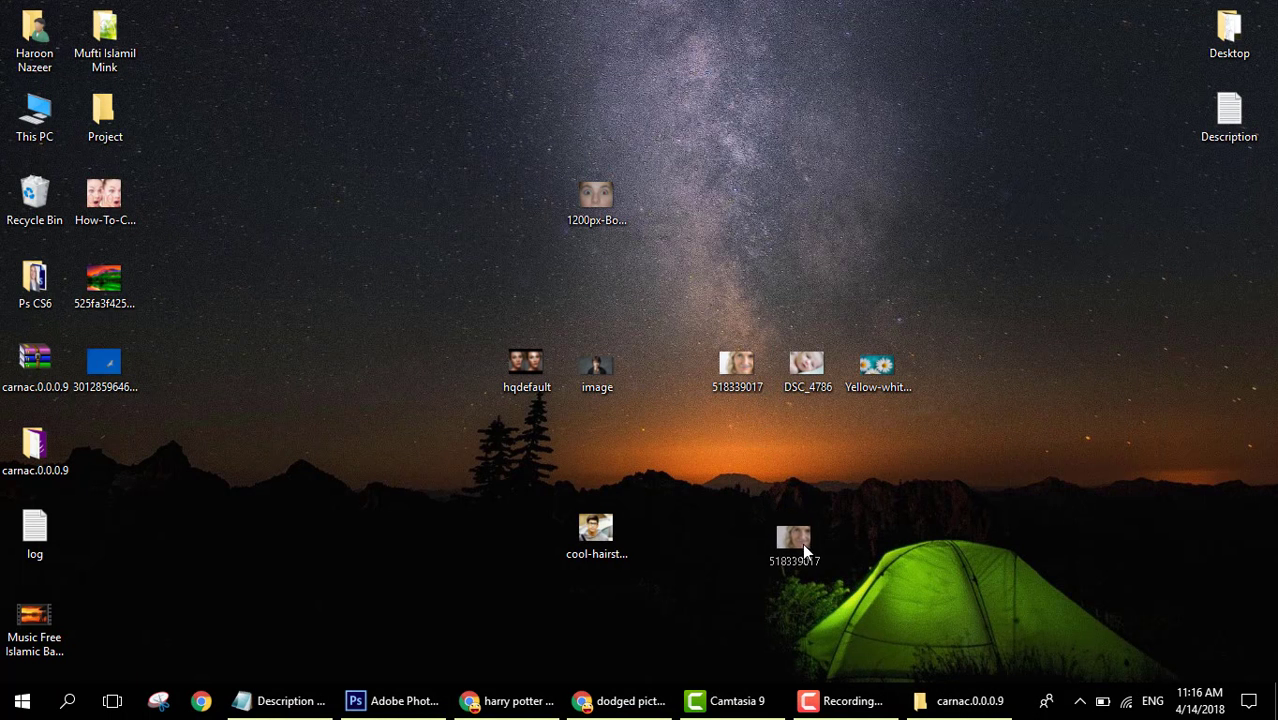
mouse_move(802, 543)
mouse_down()
mouse_move(658, 606)
mouse_move(496, 630)
mouse_move(404, 699)
mouse_move(491, 429)
mouse_up()
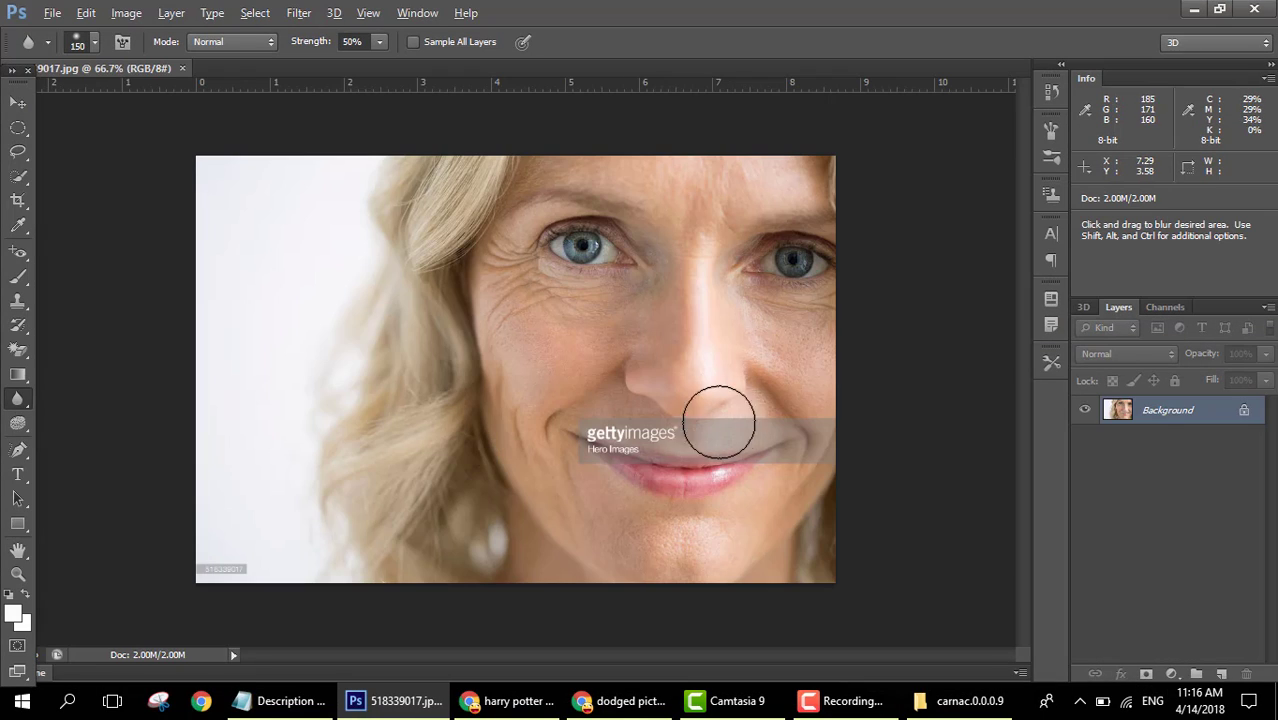
scroll(700, 421, up, 3)
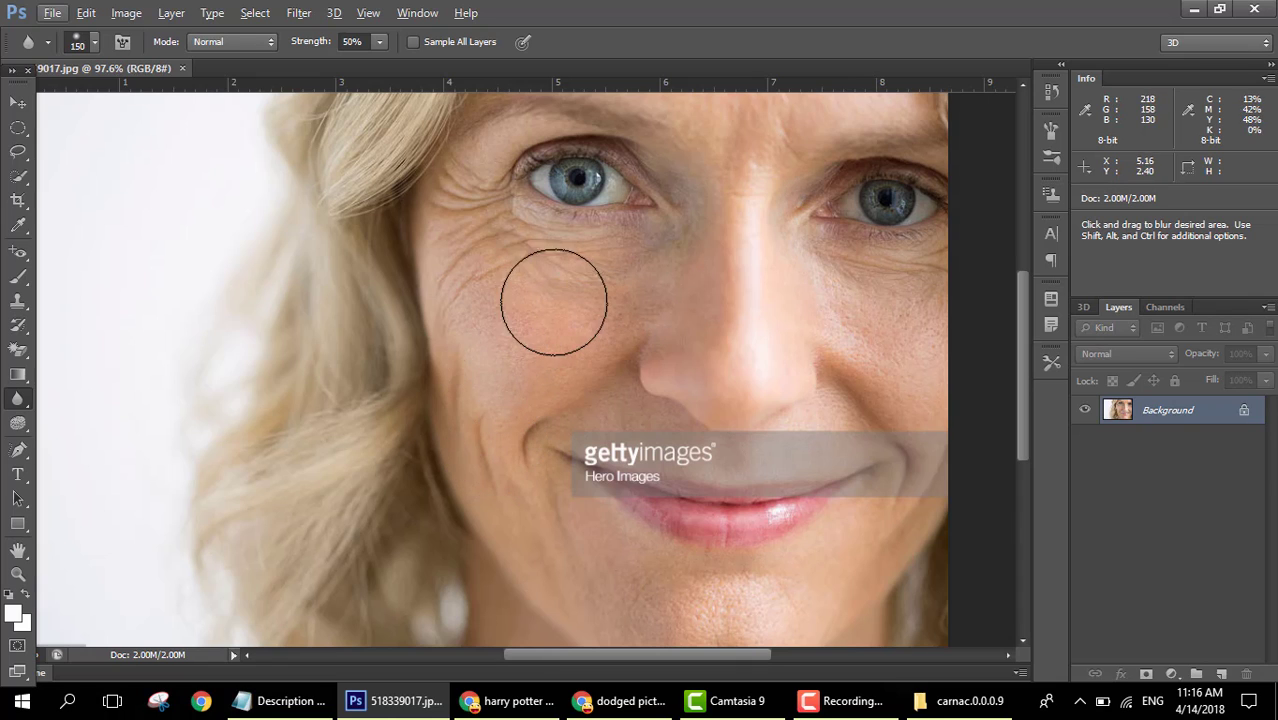
Step: Blur the wrinkles beside and below the woman's eye at 50% strength with a 150 px brush
right_click(19, 402)
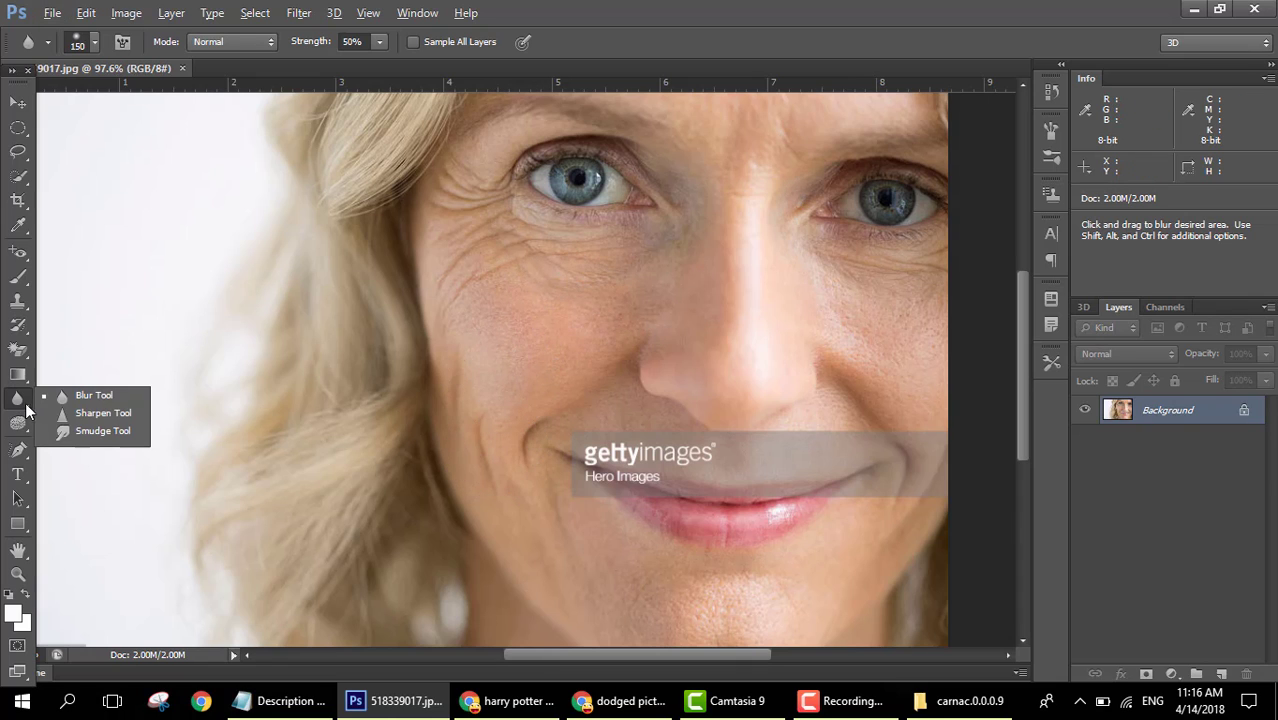
click(75, 413)
scroll(456, 305, up, 2)
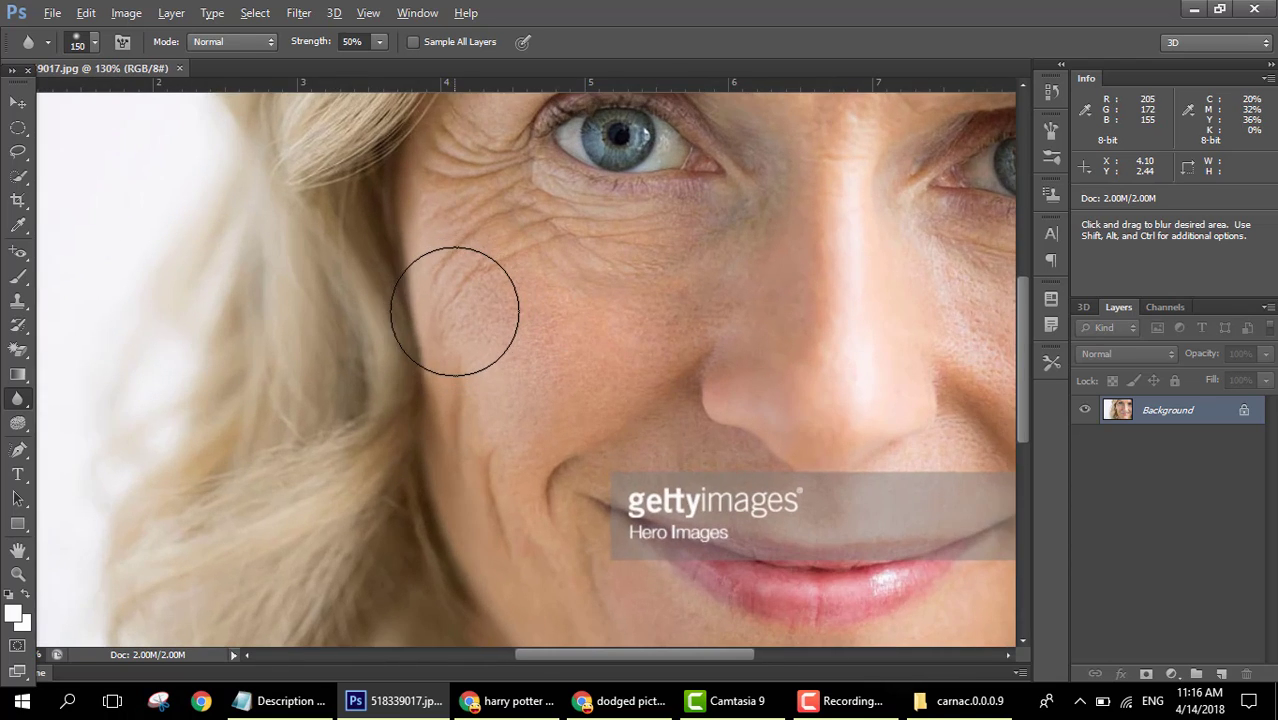
mouse_move(456, 300)
mouse_down()
mouse_move(472, 266)
mouse_move(540, 264)
mouse_move(518, 294)
mouse_move(516, 258)
mouse_move(557, 288)
mouse_move(550, 248)
mouse_move(637, 276)
mouse_move(640, 264)
mouse_move(750, 263)
mouse_move(645, 226)
mouse_move(569, 259)
mouse_move(633, 225)
mouse_move(548, 278)
mouse_move(543, 225)
mouse_move(510, 329)
mouse_move(500, 220)
mouse_move(474, 286)
mouse_move(594, 248)
mouse_move(493, 282)
mouse_move(665, 278)
mouse_move(548, 292)
mouse_move(736, 267)
mouse_move(496, 250)
mouse_move(538, 260)
mouse_move(544, 396)
mouse_move(496, 172)
mouse_move(491, 218)
mouse_move(494, 158)
mouse_move(495, 226)
mouse_move(495, 174)
mouse_move(499, 214)
mouse_up()
scroll(536, 260, down, 3)
scroll(500, 180, up, 3)
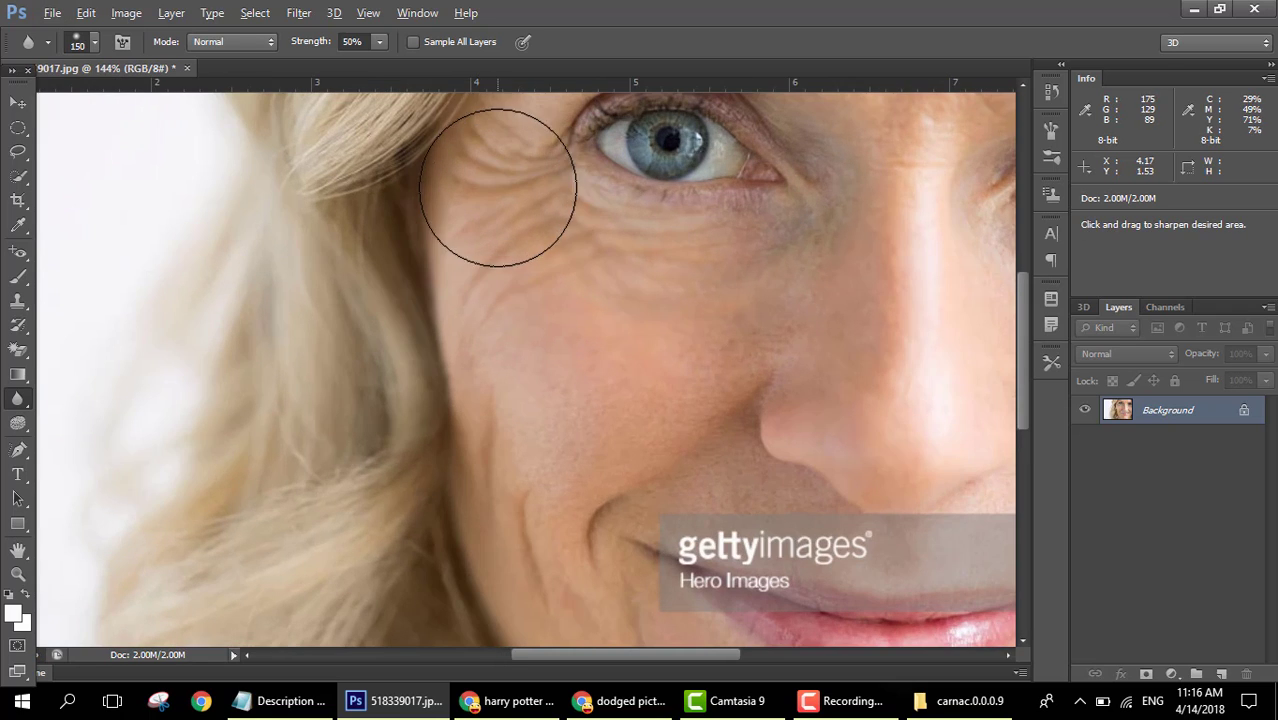
scroll(499, 175, up, 2)
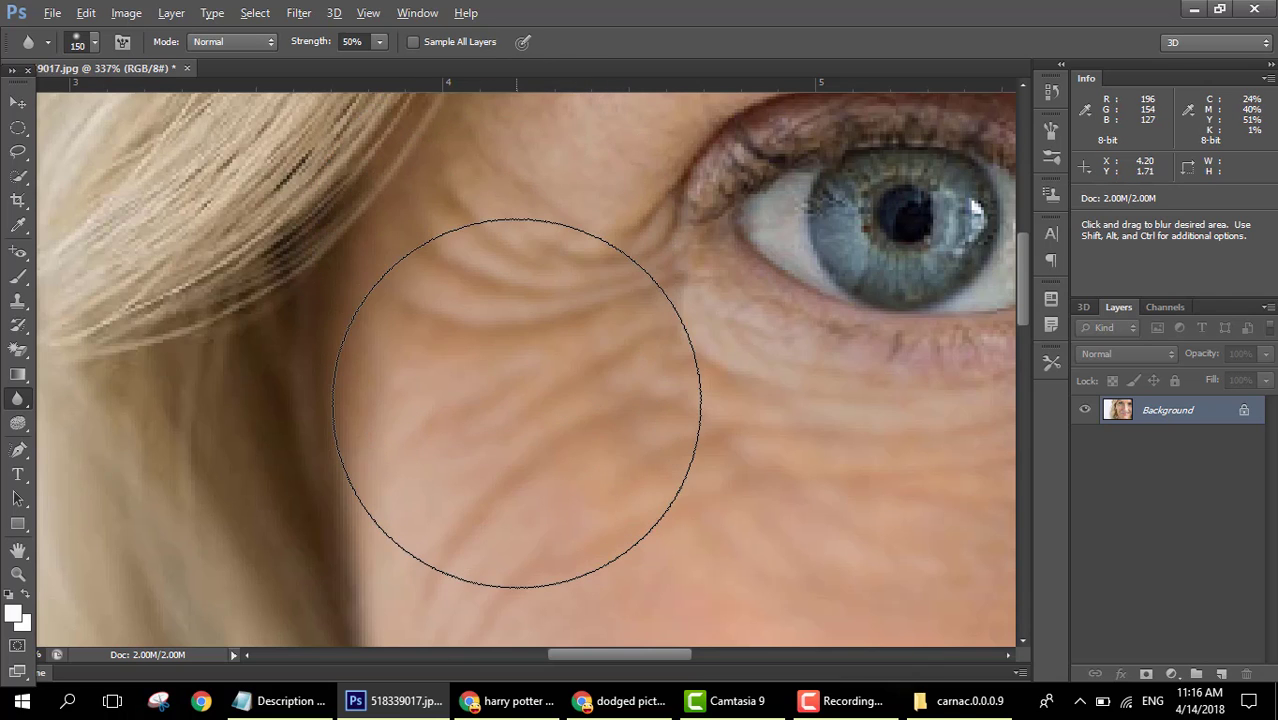
Step: Blur the creases on the woman's lower cheek, between the hair and the mouth corner, at 50% strength
scroll(516, 403, down, 3)
scroll(516, 403, down, 4)
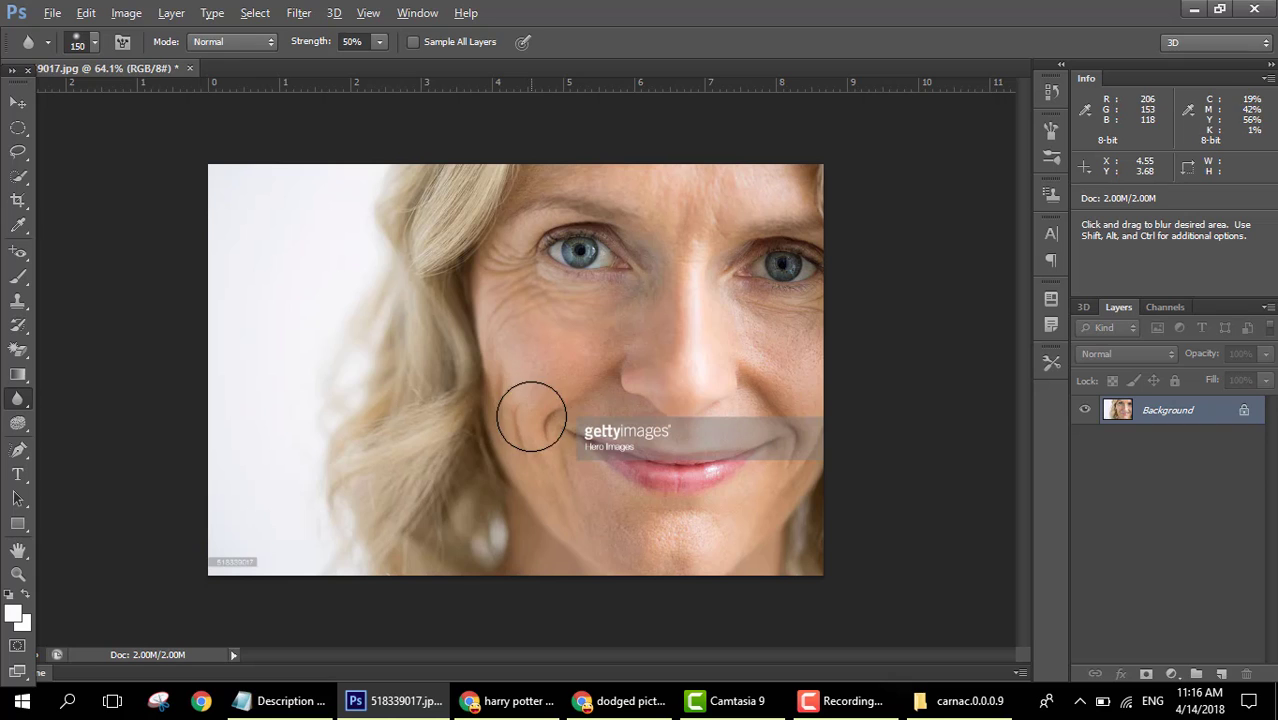
mouse_move(530, 431)
mouse_down()
mouse_move(518, 432)
mouse_move(518, 403)
mouse_up()
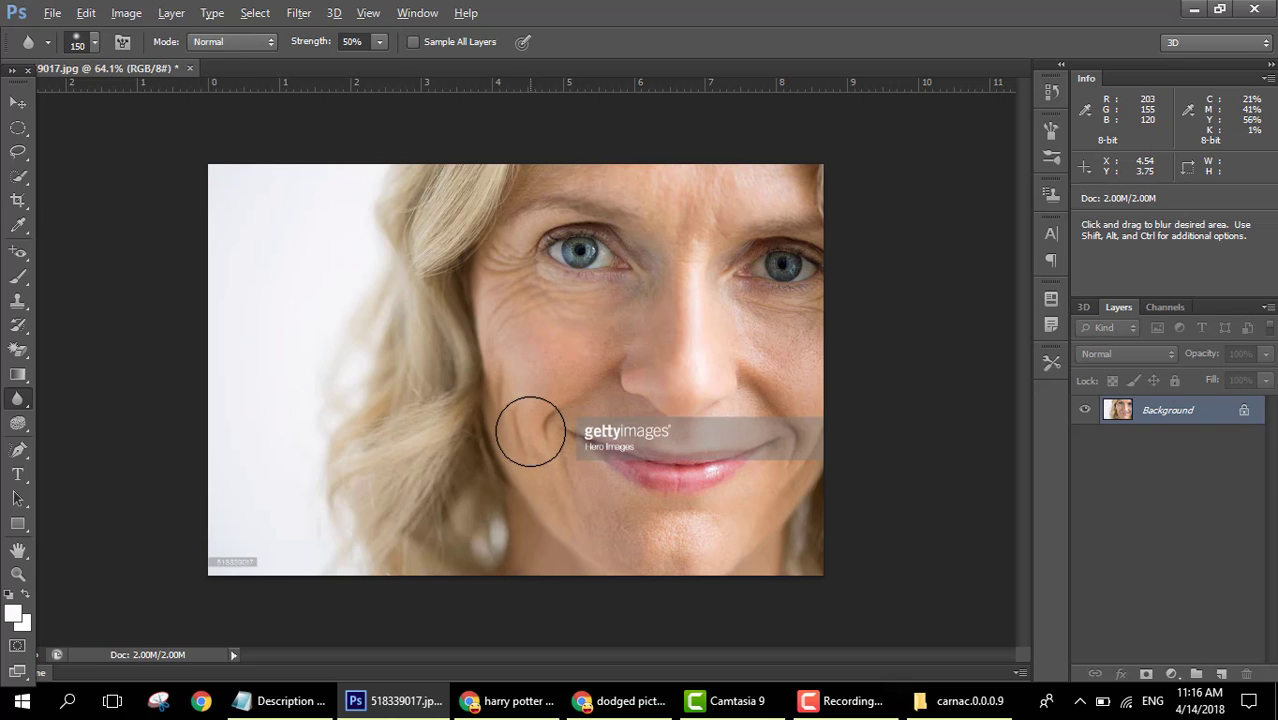
scroll(530, 431, up, 5)
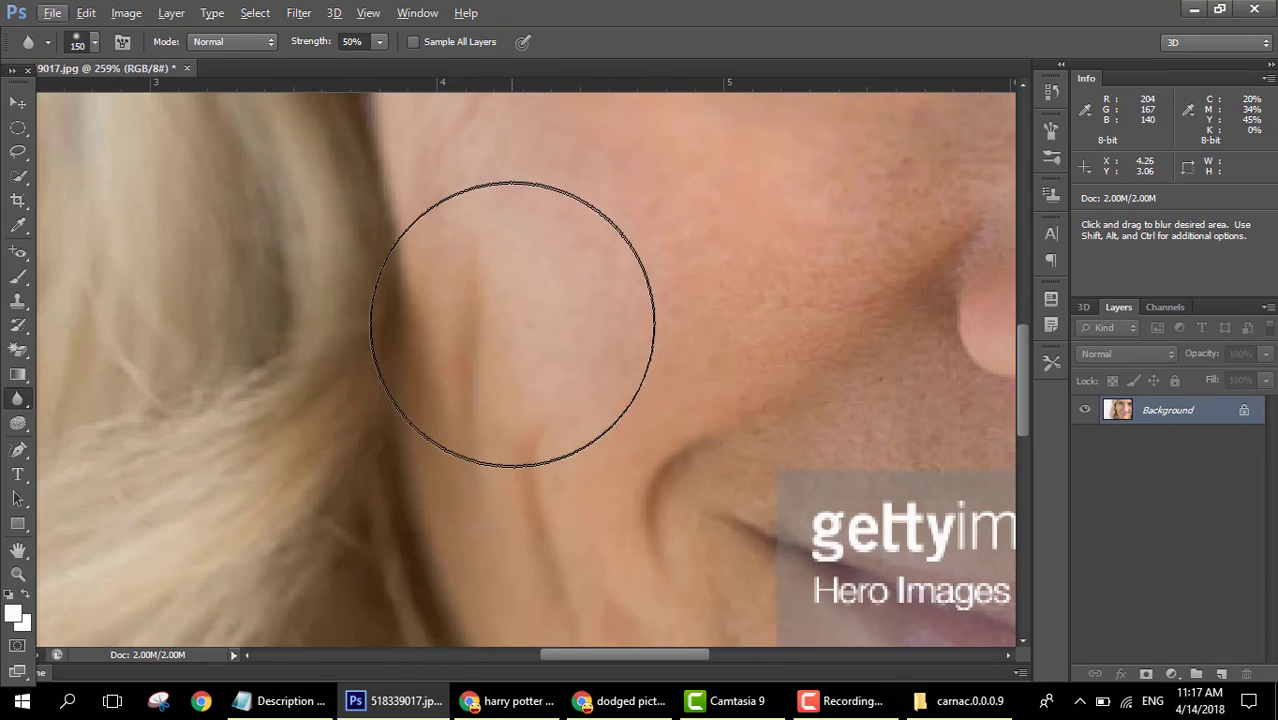
mouse_move(512, 324)
mouse_down()
mouse_move(527, 457)
mouse_move(541, 334)
mouse_move(529, 466)
mouse_move(531, 442)
mouse_move(546, 519)
mouse_up()
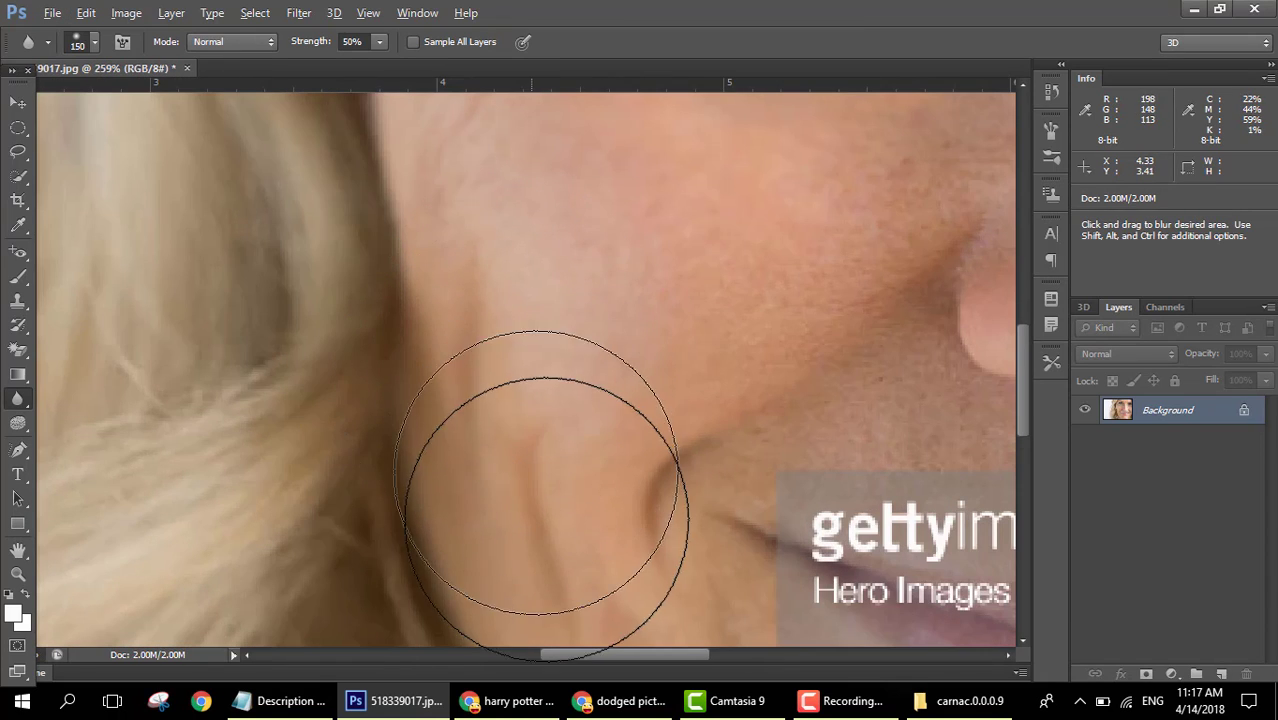
Step: Raise the blur strength to 100% and blur the woman's cheek from below the eye down to the mouth crease
scroll(553, 419, down, 3)
drag(563, 512, 552, 432)
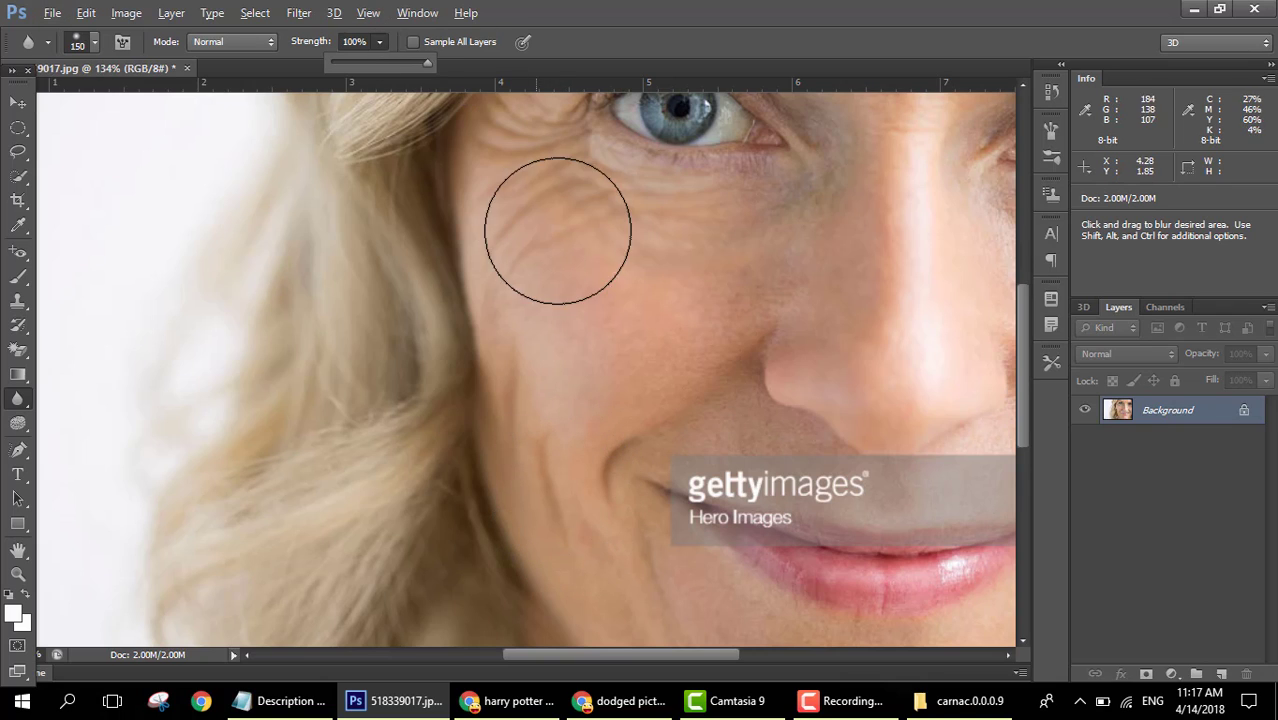
mouse_move(556, 228)
mouse_down()
mouse_move(588, 289)
mouse_move(549, 275)
mouse_move(594, 200)
mouse_move(621, 314)
mouse_move(571, 247)
mouse_move(590, 261)
mouse_move(539, 159)
mouse_move(556, 476)
mouse_up()
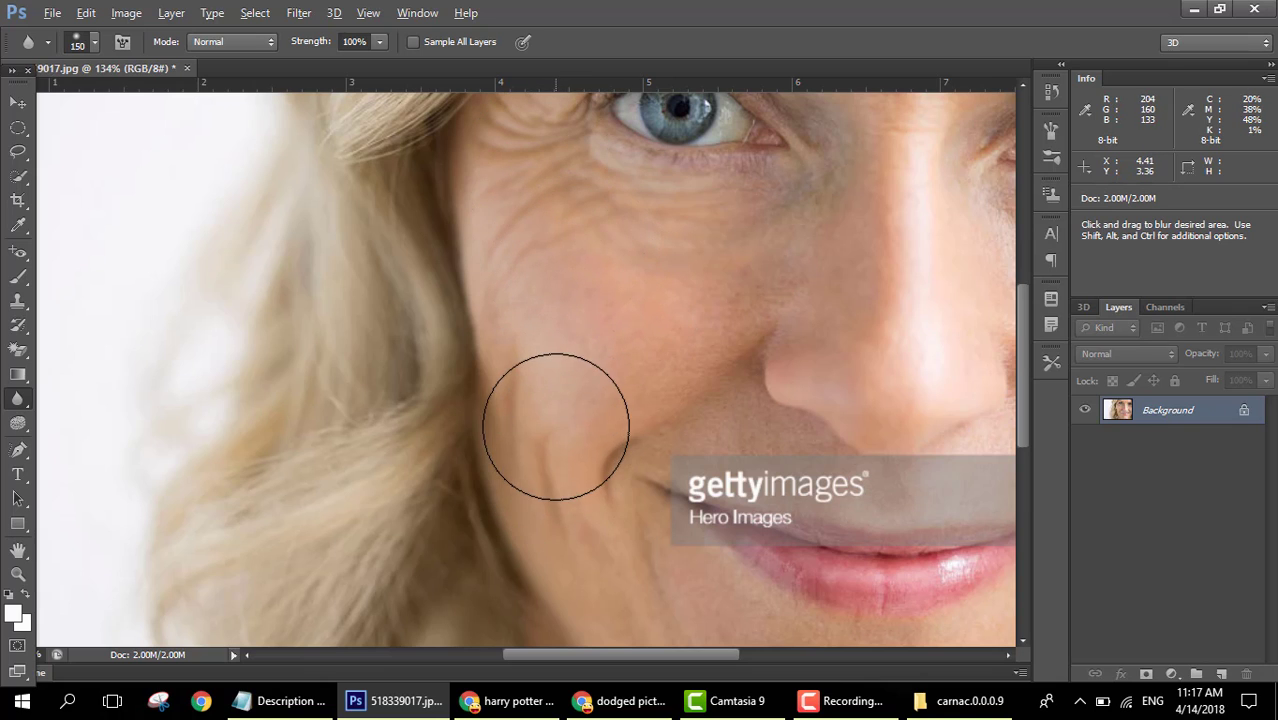
key(ctrl+0)
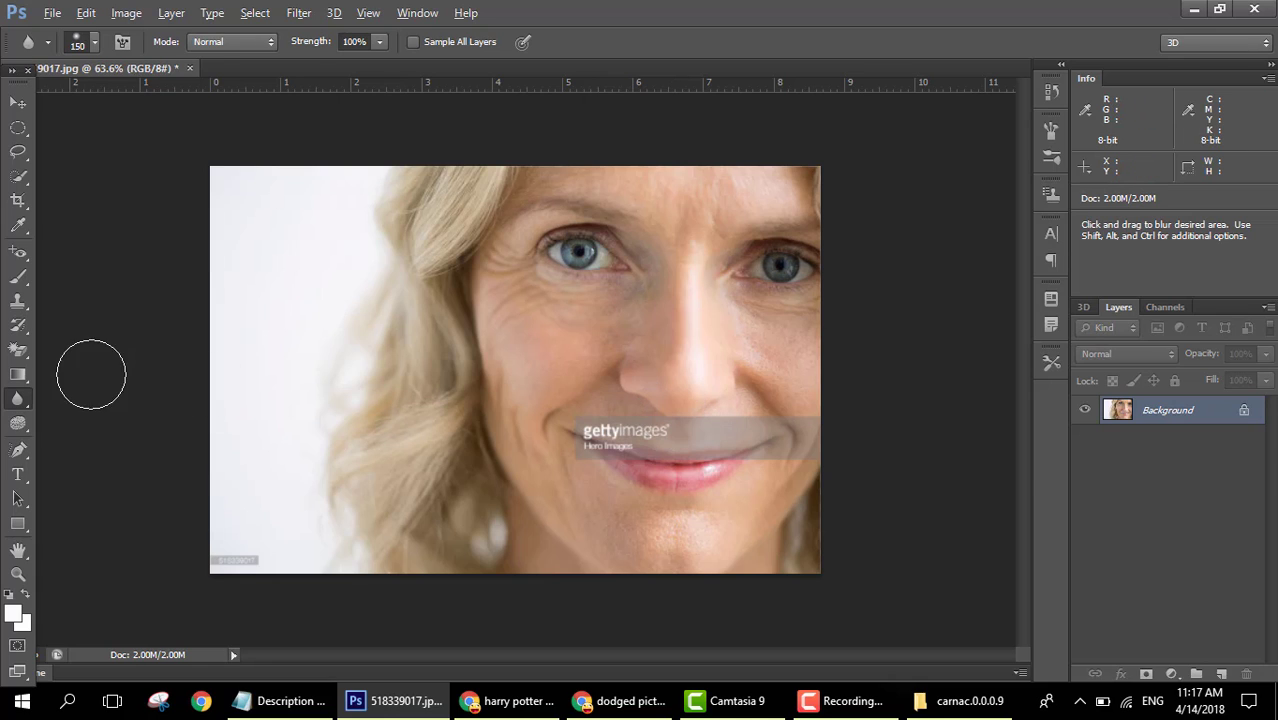
Step: Switch to the Sharpen tool and open the desktop photo DSC_4786 in Photoshop
right_click(29, 395)
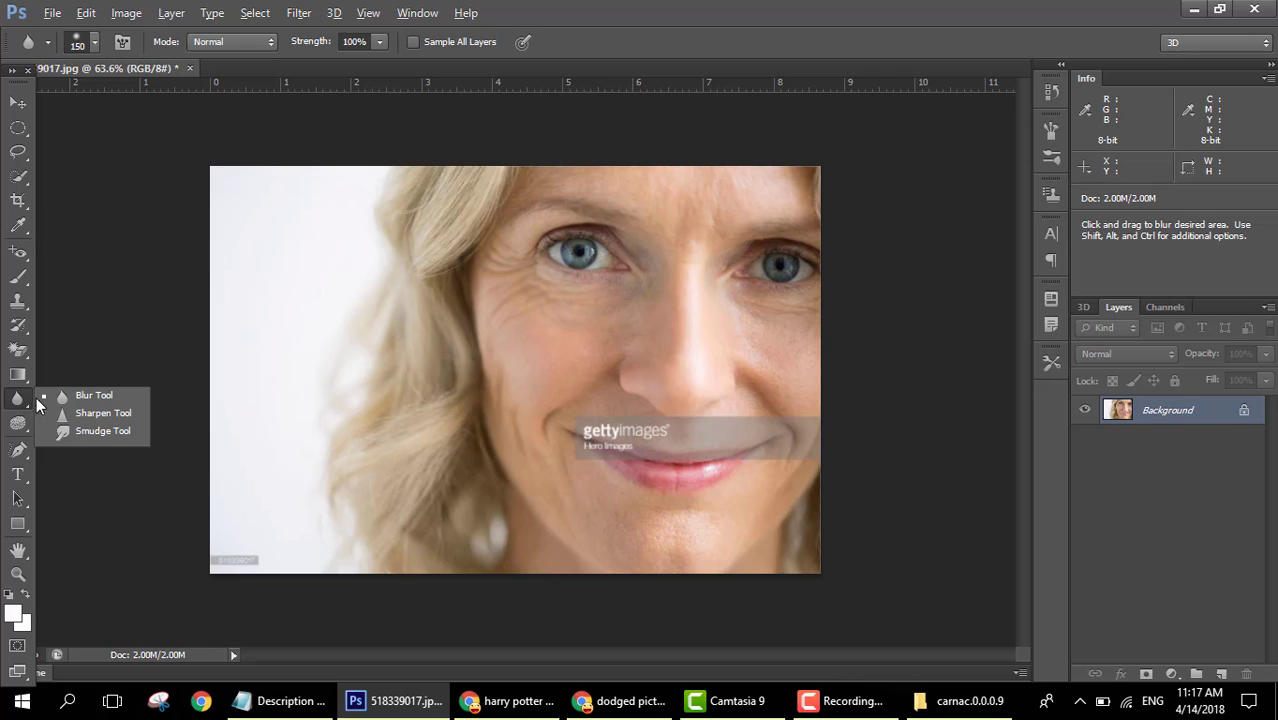
click(88, 413)
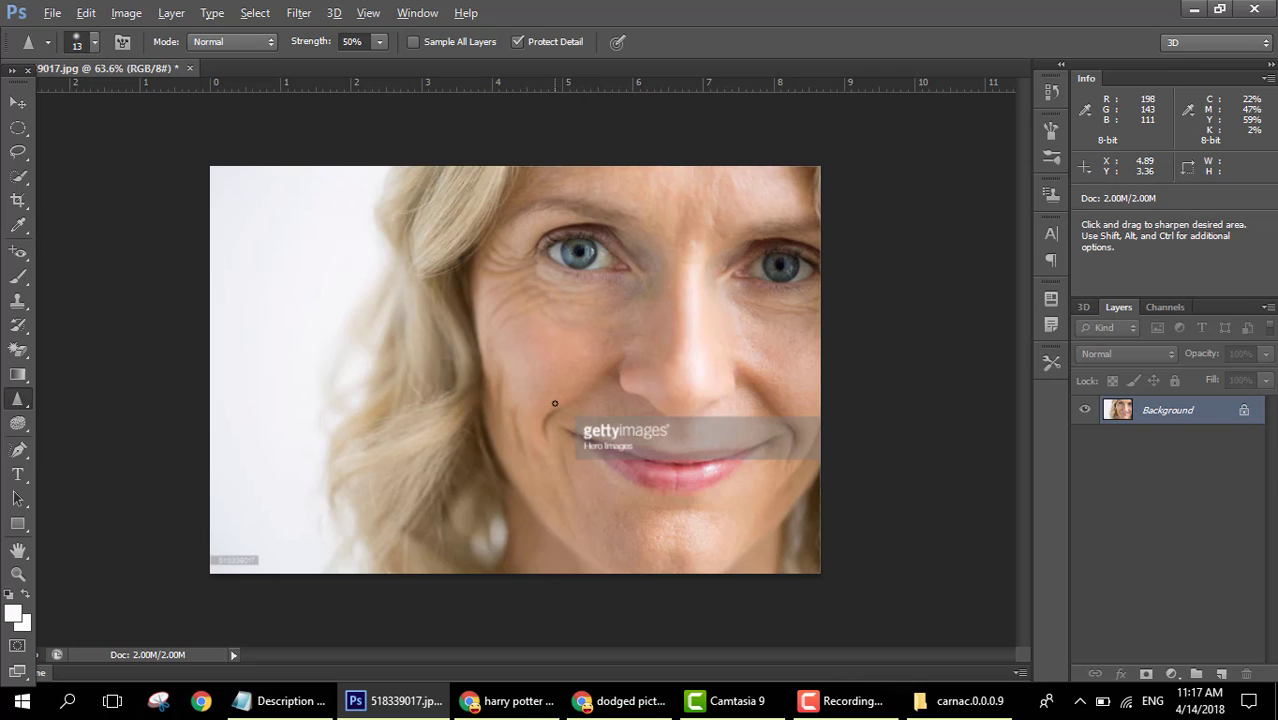
click(1196, 11)
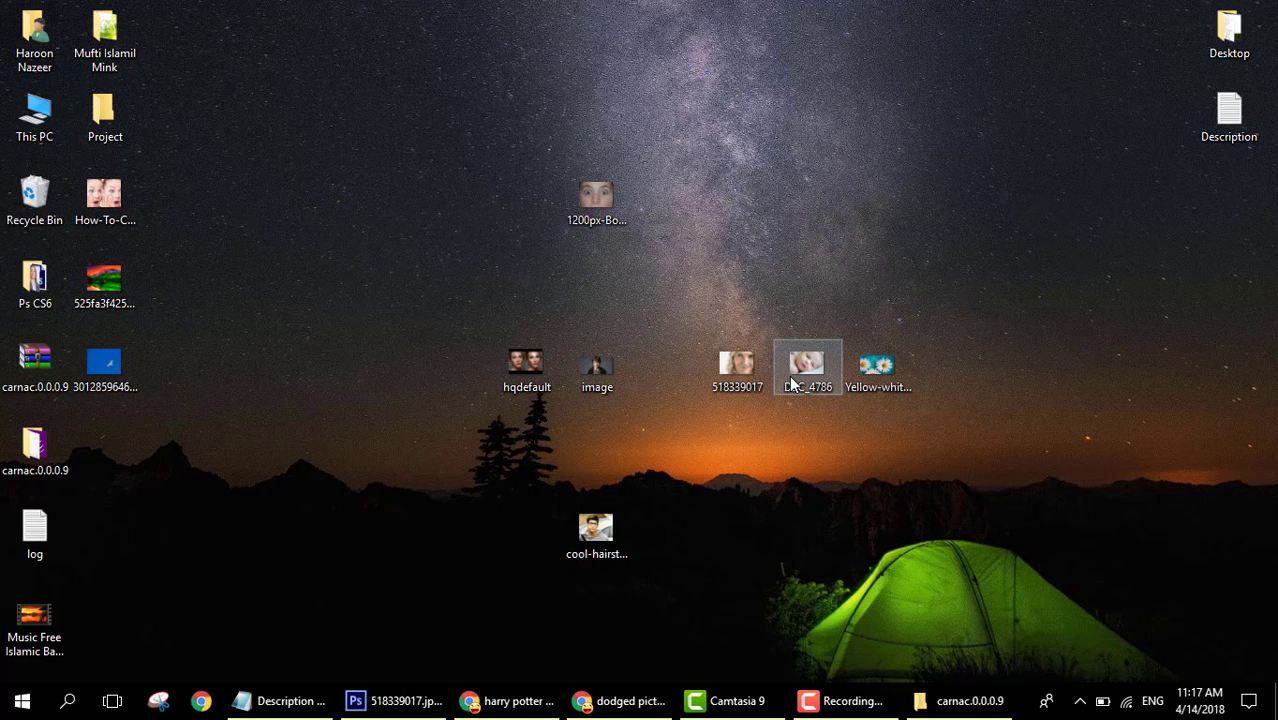
drag(789, 375, 797, 463)
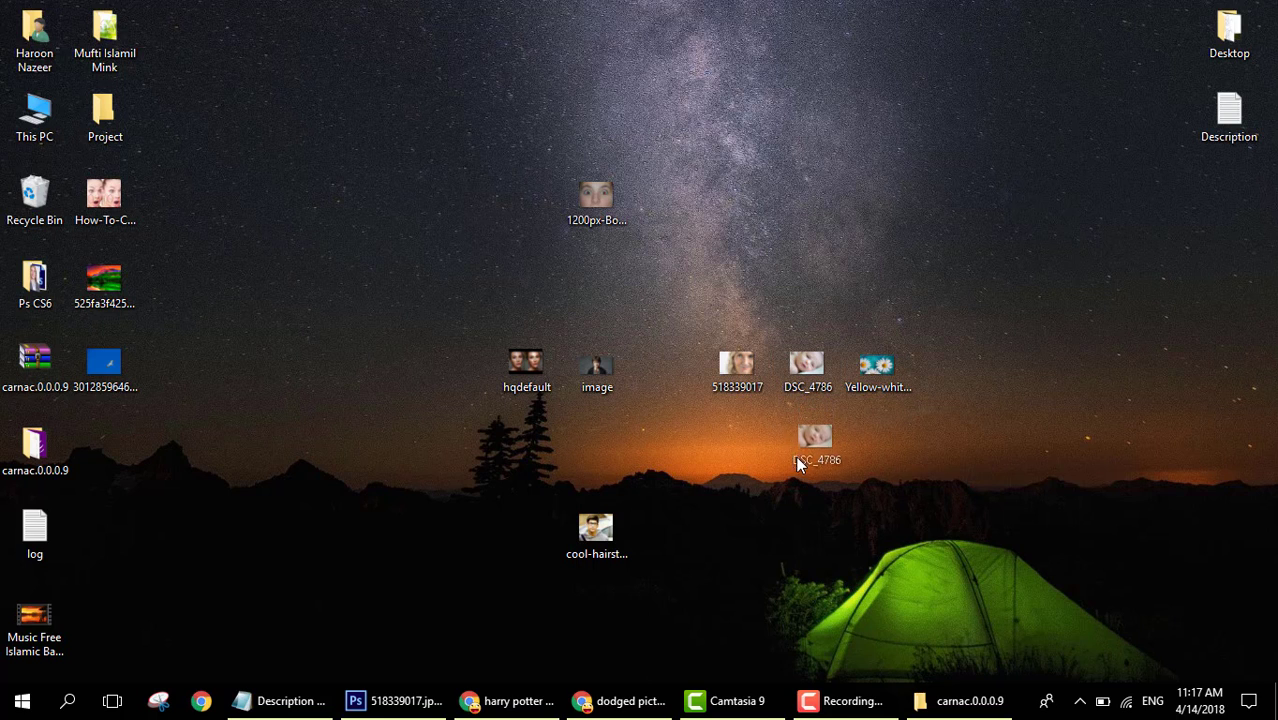
drag(680, 592, 1107, 520)
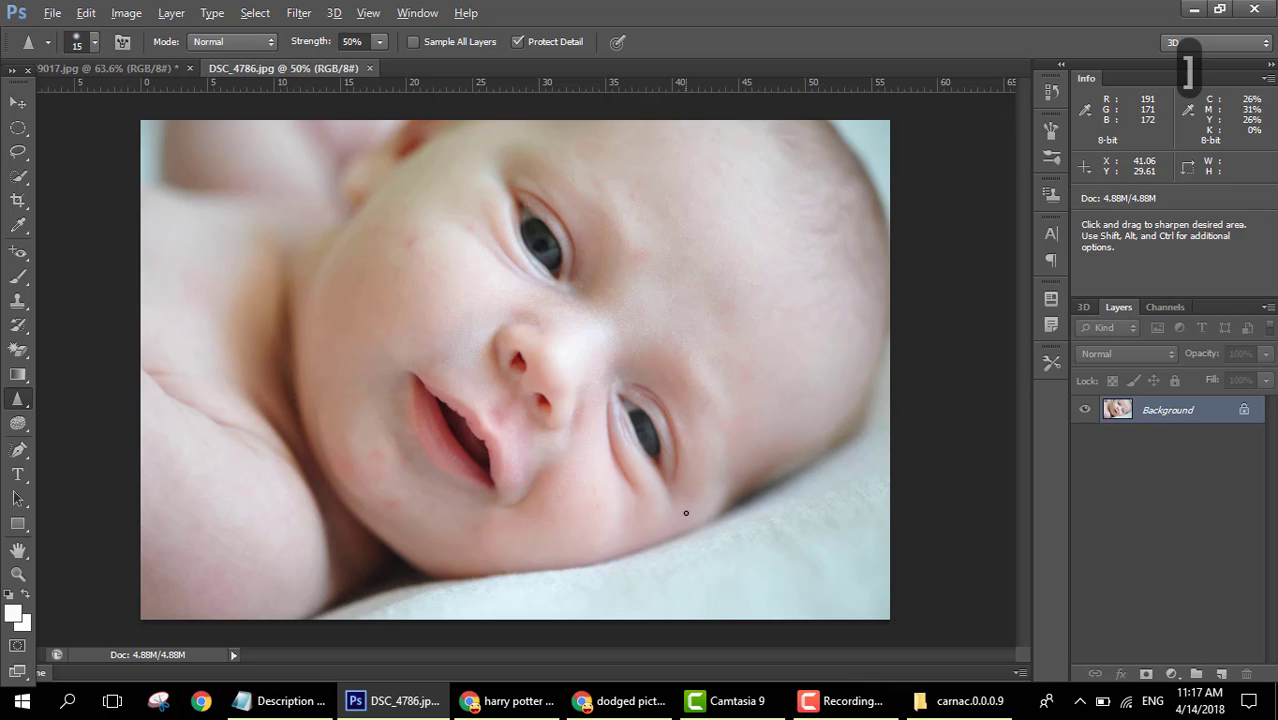
Step: Sharpen the baby's eye nearest the blanket and the skin around it at 50% strength with a 400 px brush
key(bracketright)
key(bracketright)
key(bracketright)
key(bracketright)
key(bracketright)
key(bracketright)
key(bracketright)
key(bracketright)
key(bracketright)
key(bracketright)
key(bracketright)
key(bracketright)
key(bracketright)
key(bracketright)
key(bracketright)
key(bracketright)
key(bracketright)
key(bracketright)
key(bracketright)
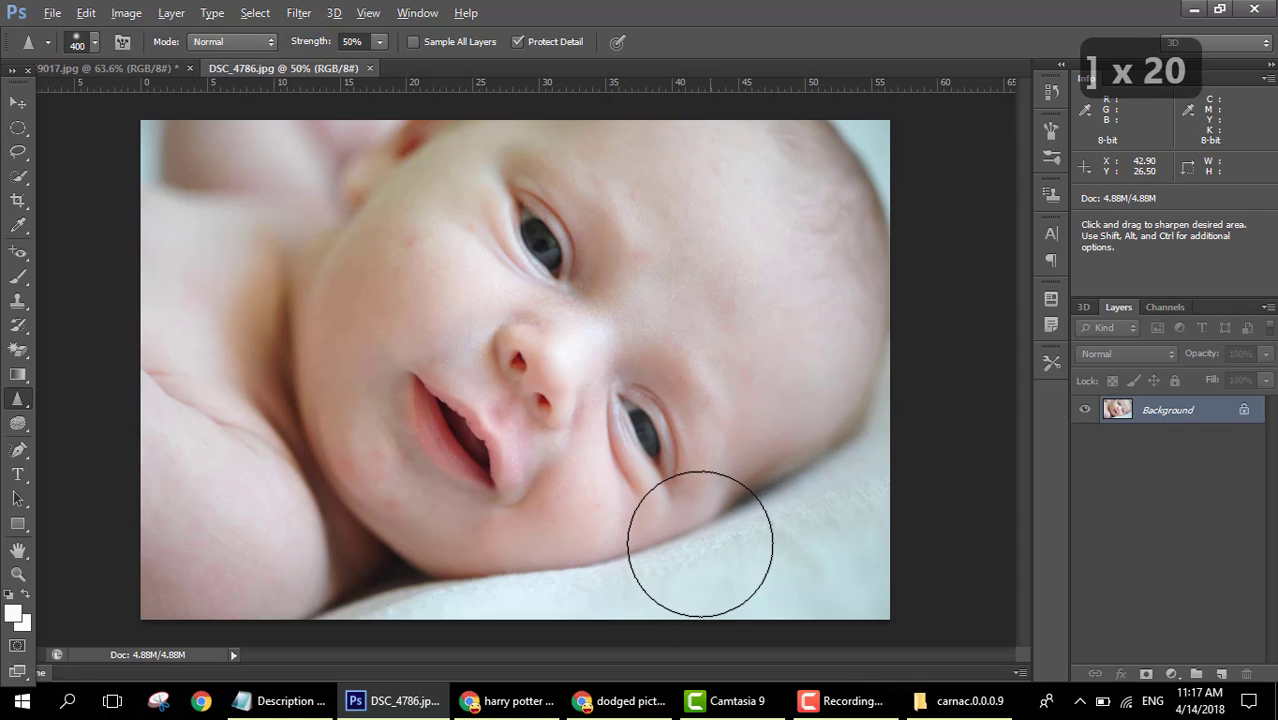
scroll(699, 544, up, 9)
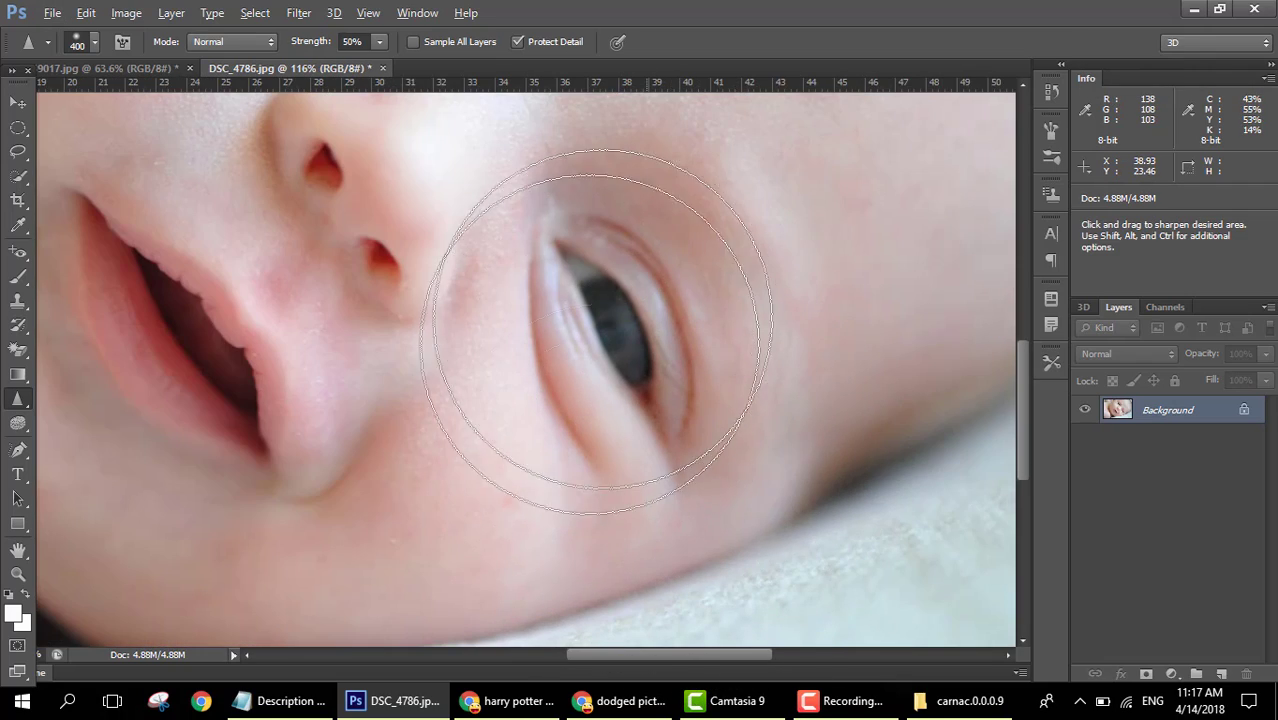
mouse_move(596, 331)
mouse_down()
mouse_move(710, 404)
mouse_move(607, 327)
mouse_move(726, 375)
mouse_move(616, 375)
mouse_move(741, 349)
mouse_move(624, 339)
mouse_move(808, 433)
mouse_move(656, 355)
mouse_move(731, 441)
mouse_move(633, 324)
mouse_move(702, 440)
mouse_move(733, 461)
mouse_move(522, 523)
mouse_move(694, 433)
mouse_up()
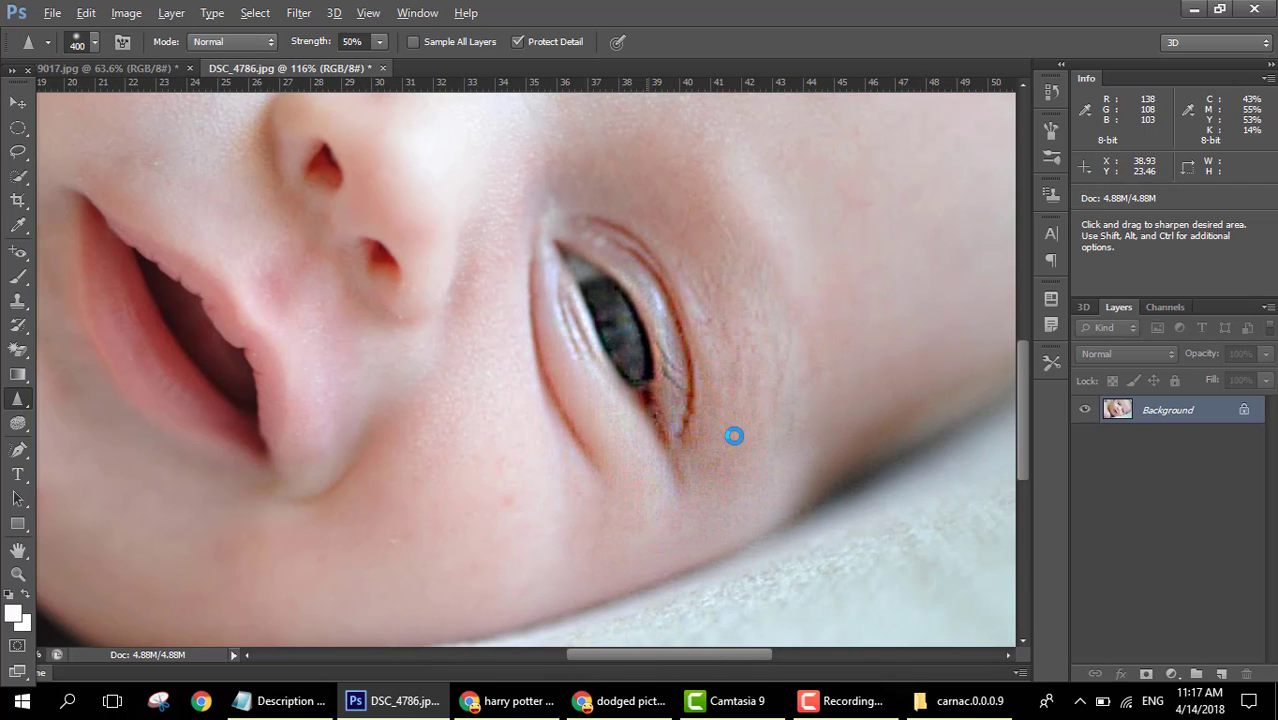
Step: Sharpen the blanket texture beneath the baby's head at 50% strength with the 400 px brush
scroll(720, 475, down, 3)
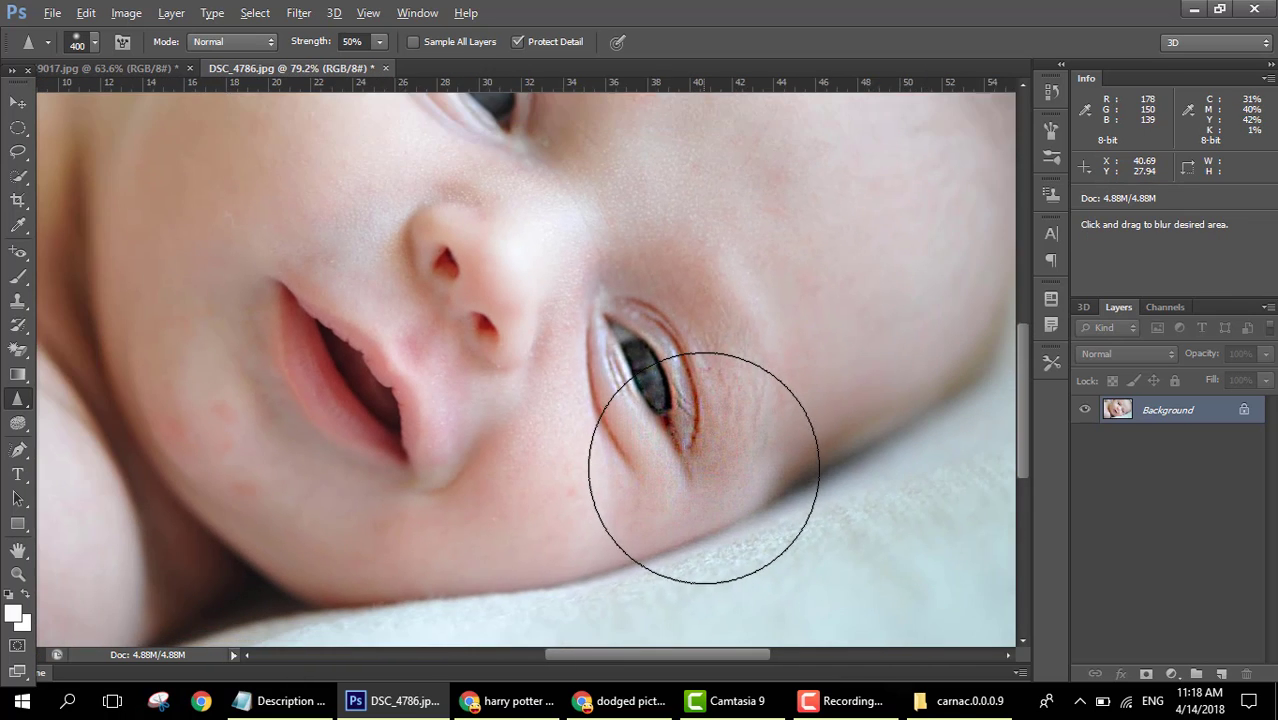
scroll(704, 467, down, 1)
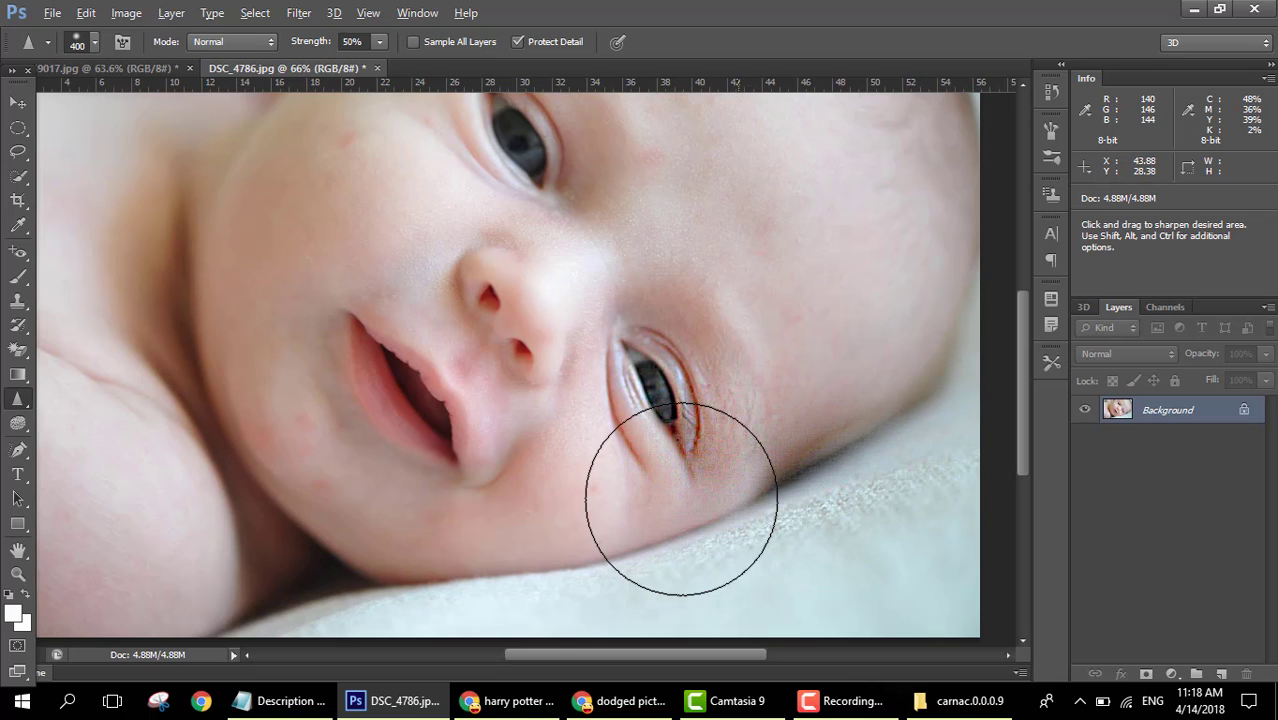
scroll(730, 477, down, 3)
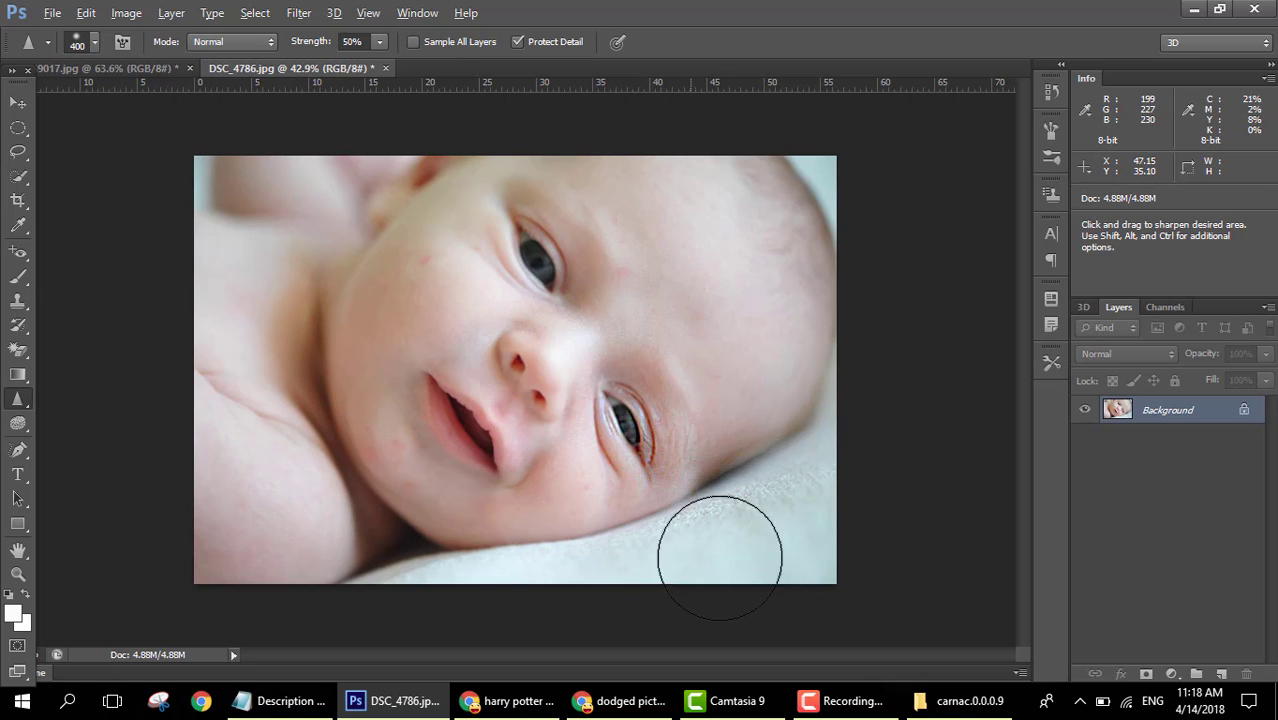
mouse_move(719, 557)
mouse_down()
mouse_move(645, 567)
mouse_move(772, 557)
mouse_move(619, 587)
mouse_move(843, 562)
mouse_move(677, 588)
mouse_up()
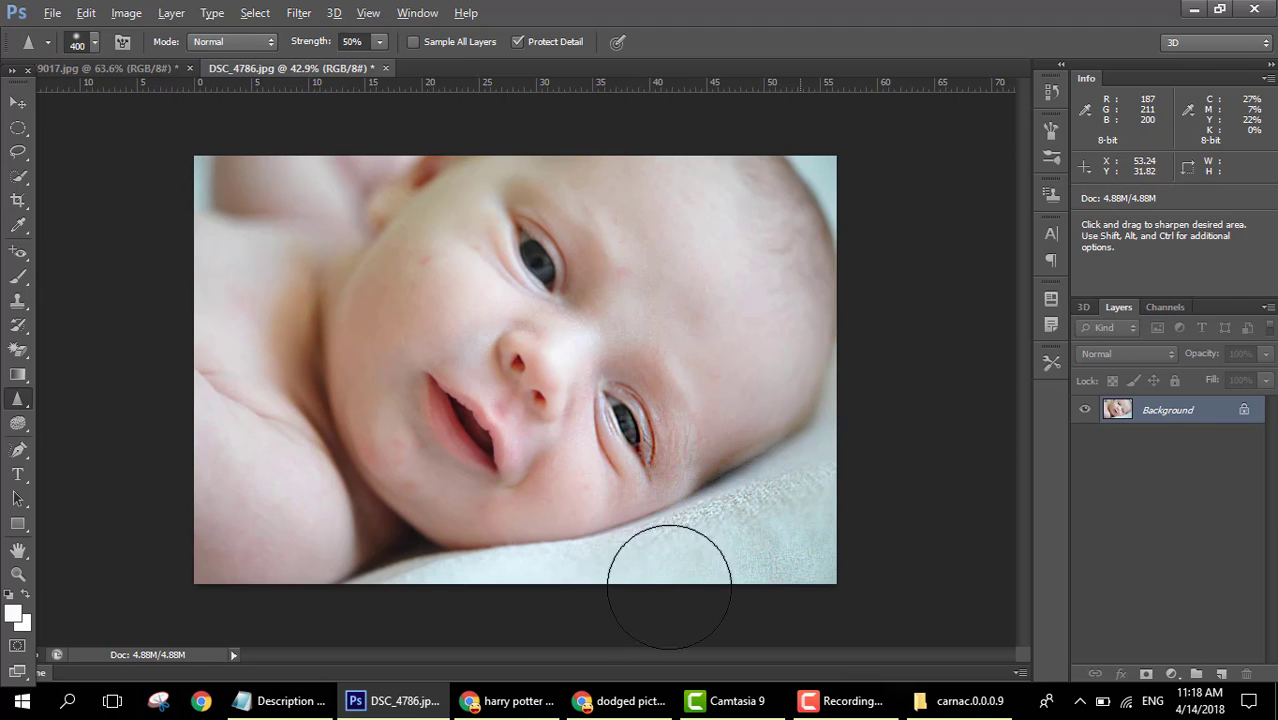
scroll(719, 590, up, 2)
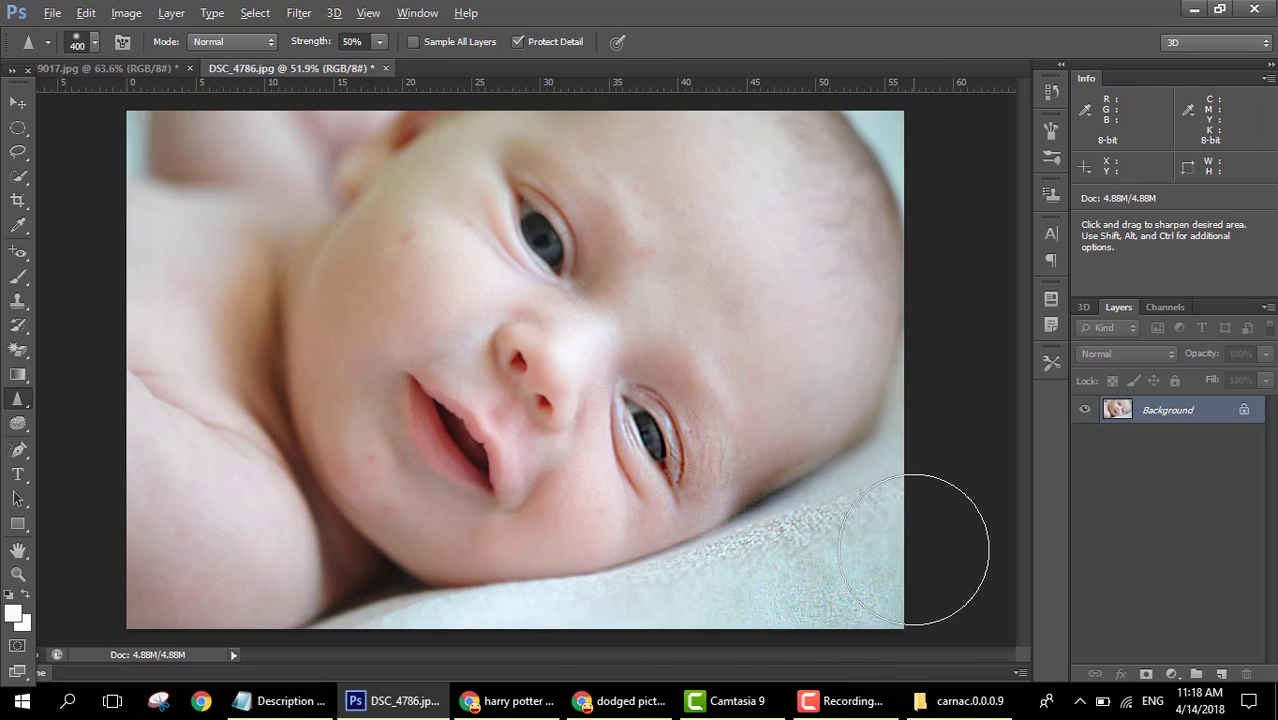
Step: Switch to the Smudge tool and undo the trial smudge beside the baby's nose
right_click(18, 410)
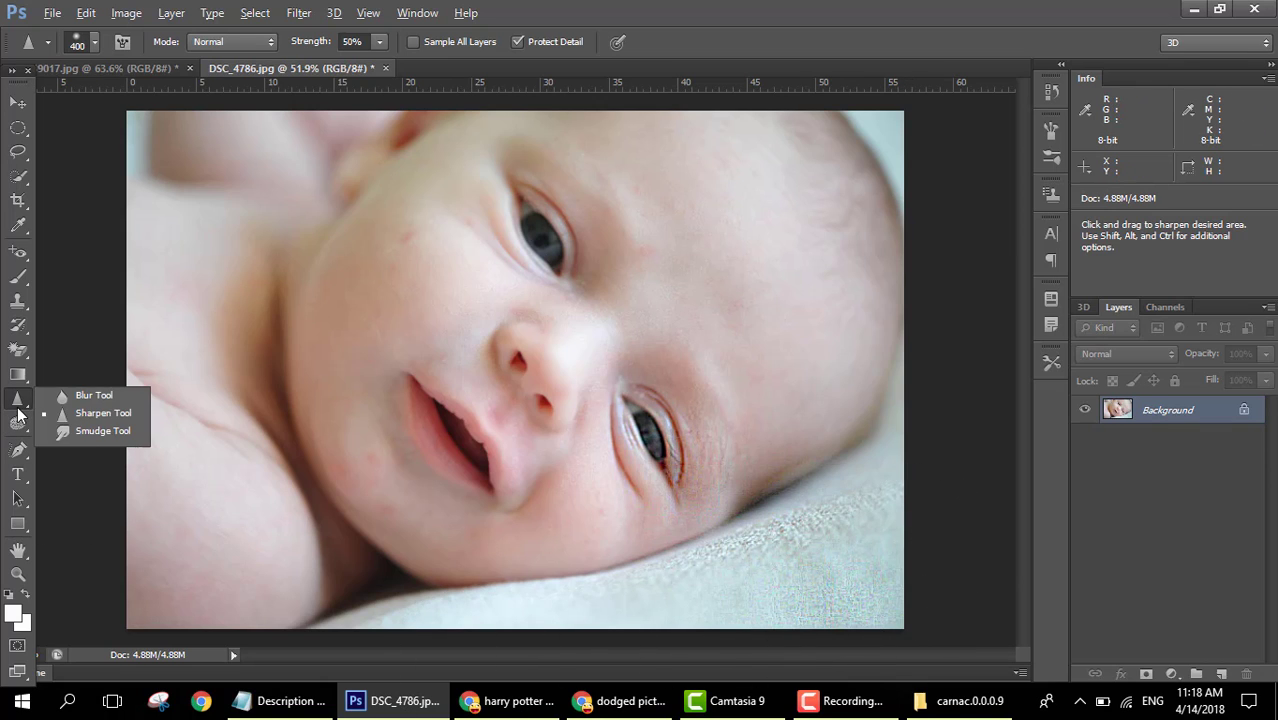
click(84, 431)
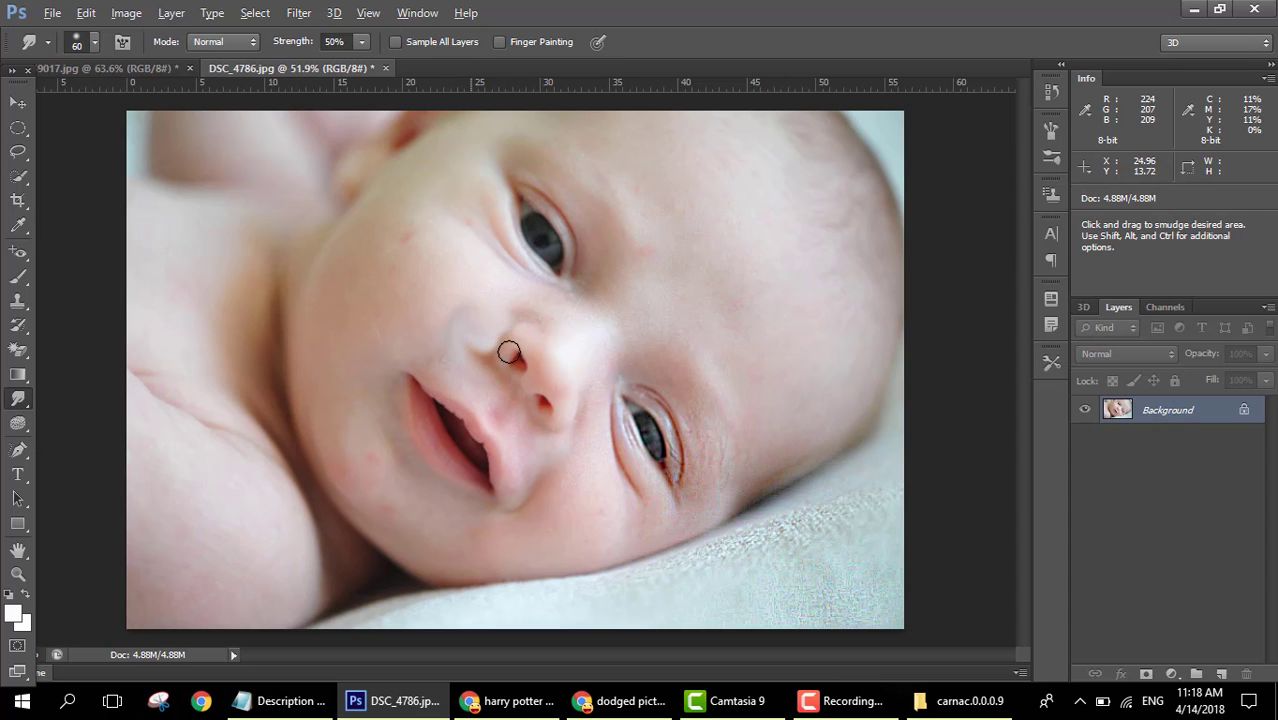
key(ctrl+z)
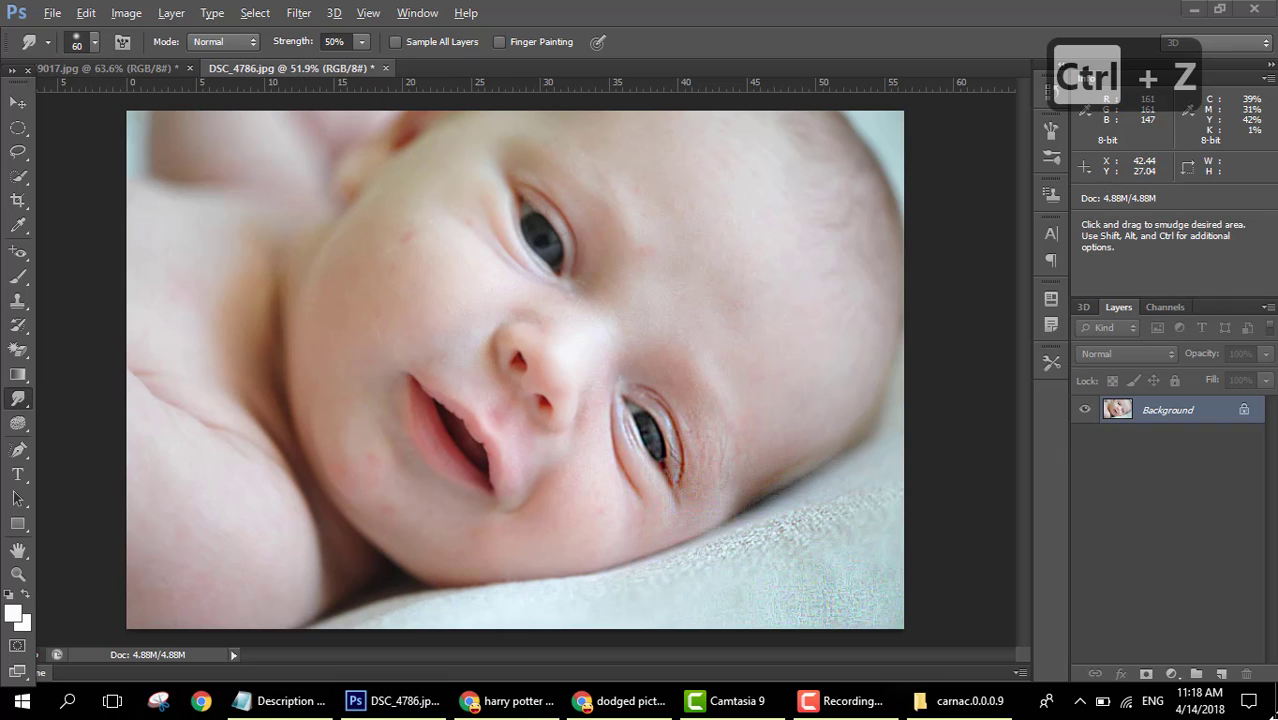
Step: Open the desktop Yellow-white-flowers image in Photoshop and smudge the right daisy's yellow centre down onto a petal at 50% strength with a 60 px brush
click(1196, 12)
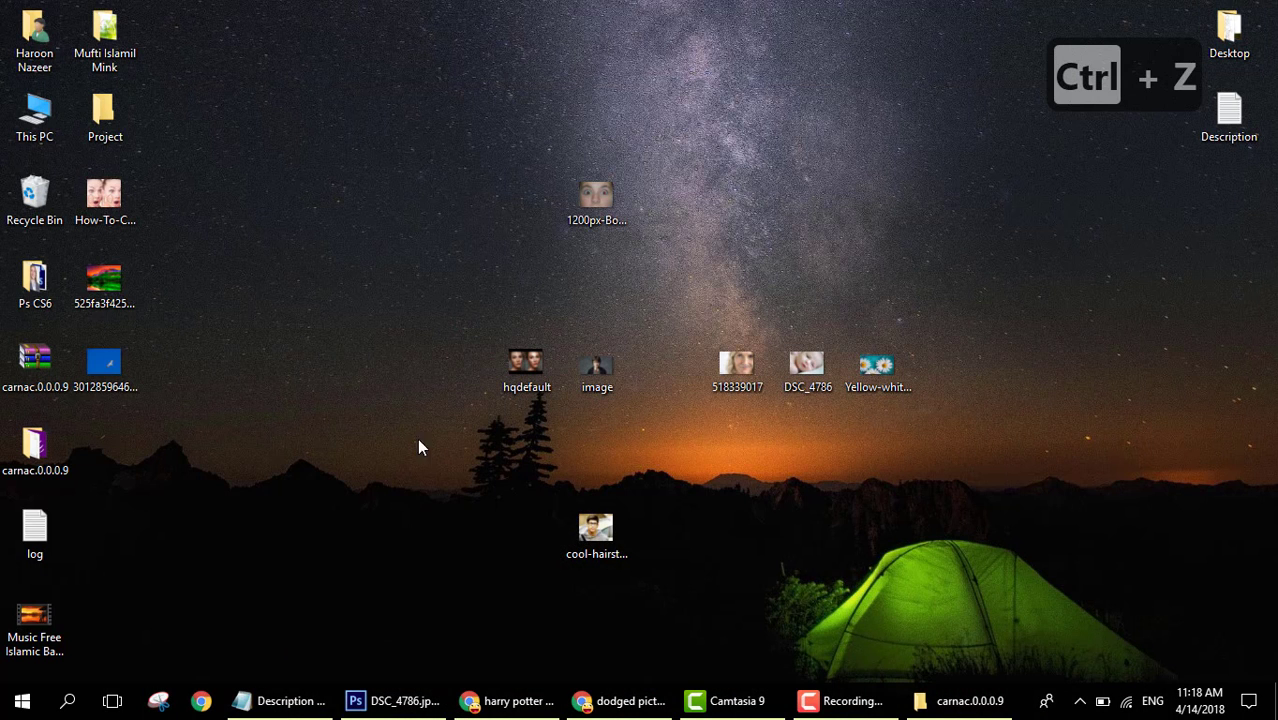
drag(876, 366, 954, 534)
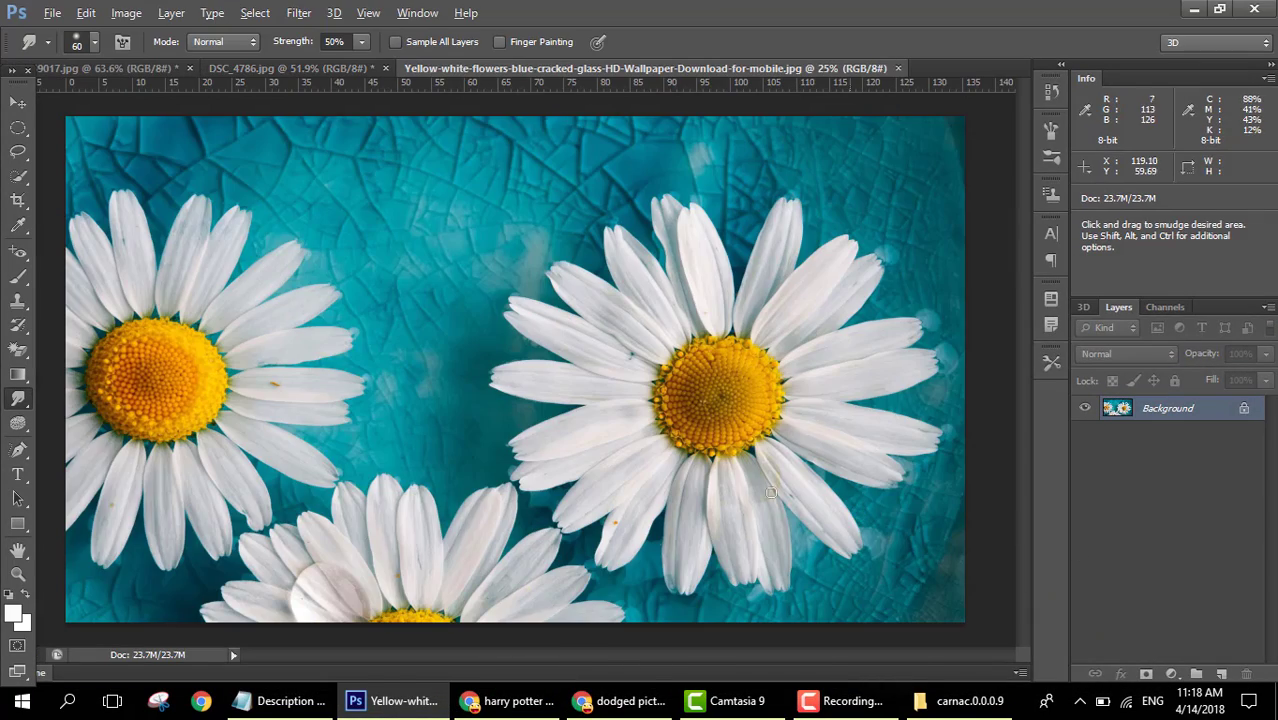
scroll(736, 482, up, 4)
scroll(732, 474, up, 3)
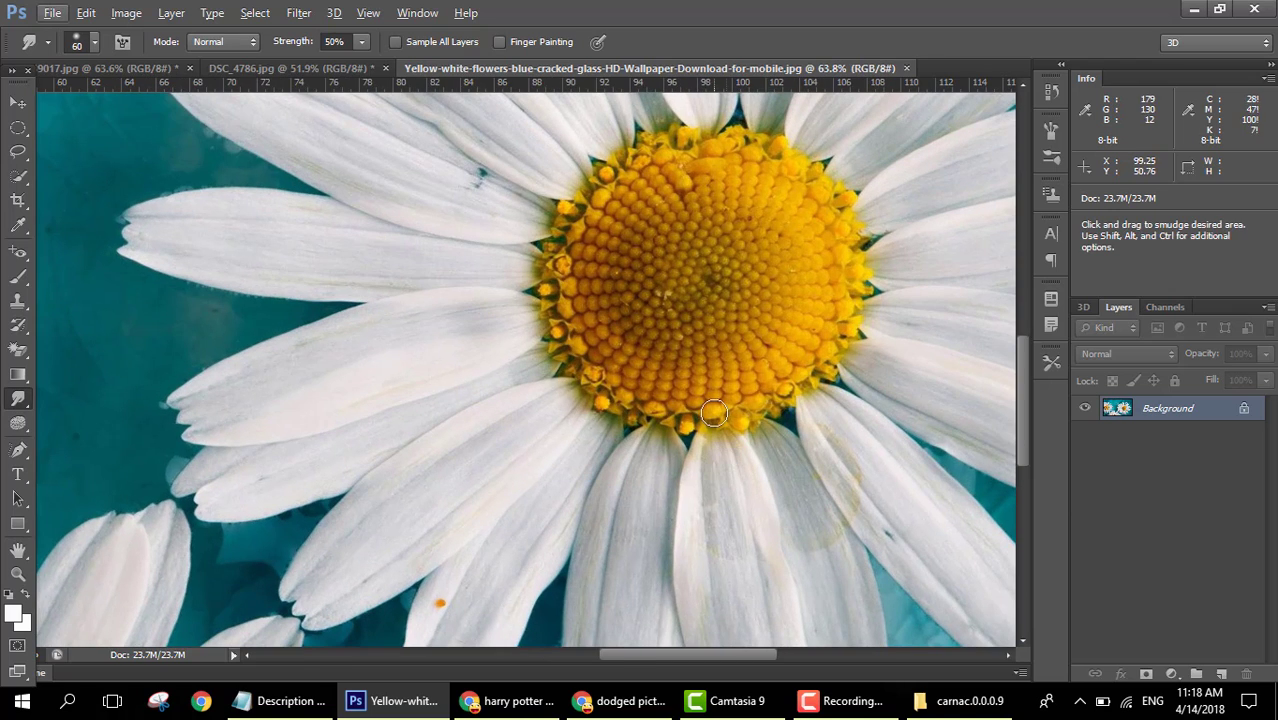
drag(713, 404, 719, 460)
drag(723, 413, 733, 633)
drag(717, 454, 721, 645)
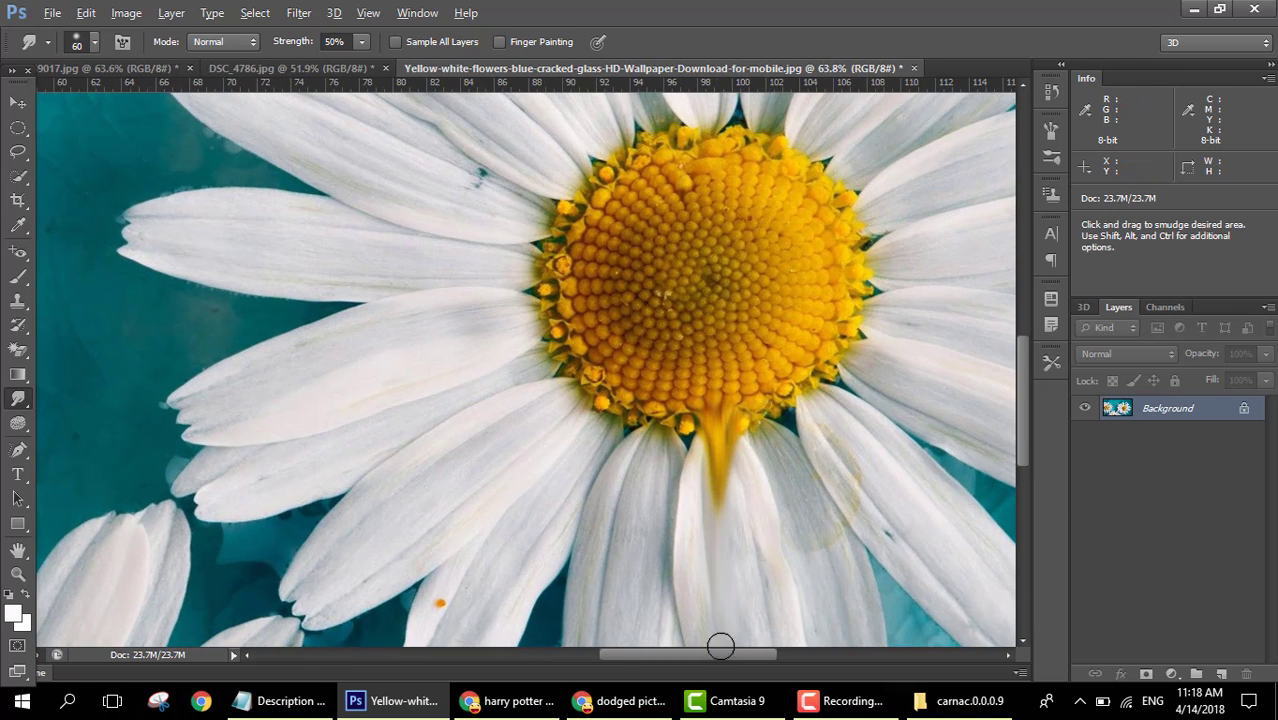
mouse_move(707, 442)
mouse_down()
mouse_move(707, 634)
mouse_move(714, 414)
mouse_move(713, 613)
mouse_up()
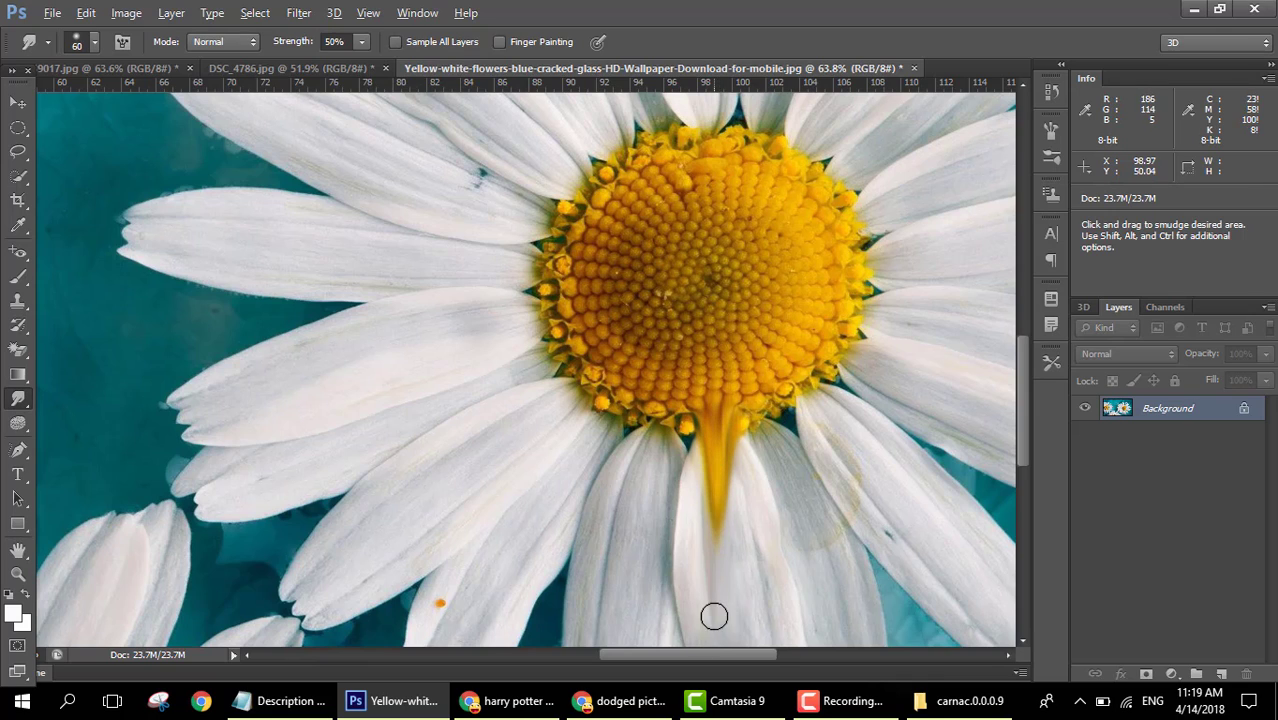
Step: Enlarge the smudge brush to 200 px and raise its strength to 100%
key(bracketright)
key(bracketright)
key(bracketright)
key(bracketright)
key(bracketright)
key(bracketright)
key(bracketright)
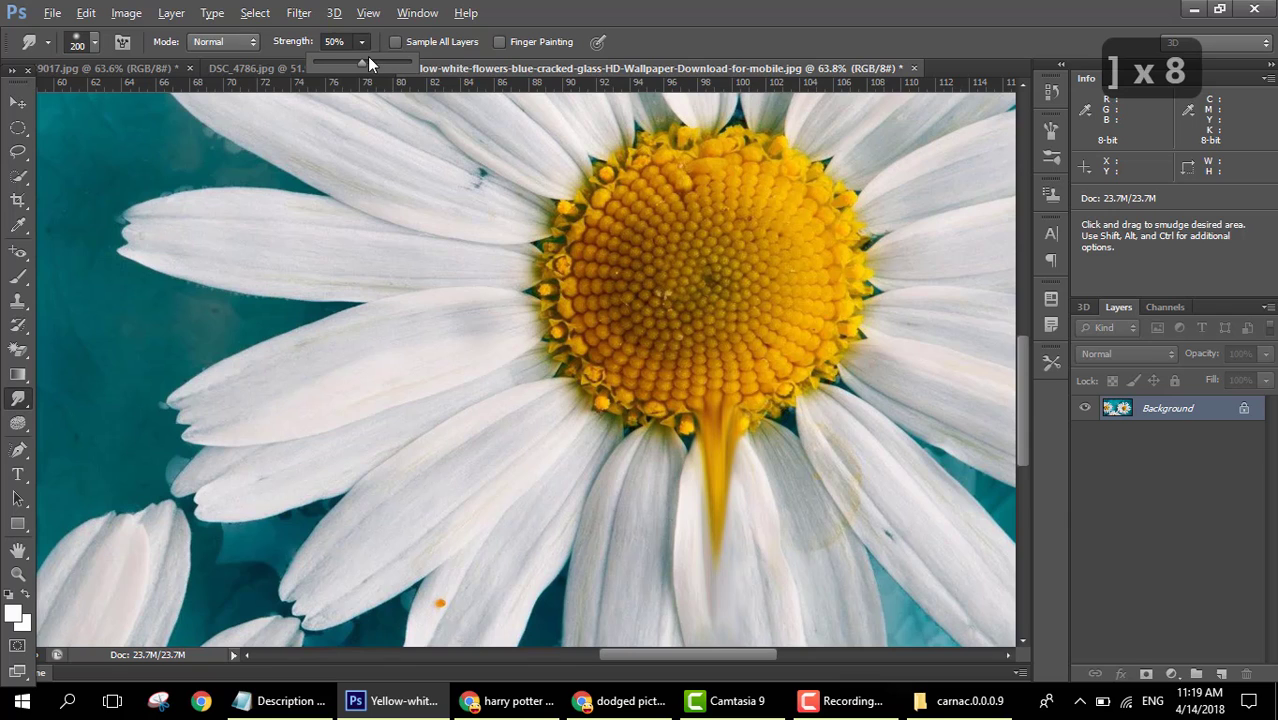
drag(364, 60, 466, 68)
Step: Try smudging the daisy's centre outward over the left and lower-left petals with the 200 px brush, and undo the strokes
mouse_move(588, 404)
mouse_down()
mouse_move(471, 463)
mouse_move(357, 575)
mouse_up()
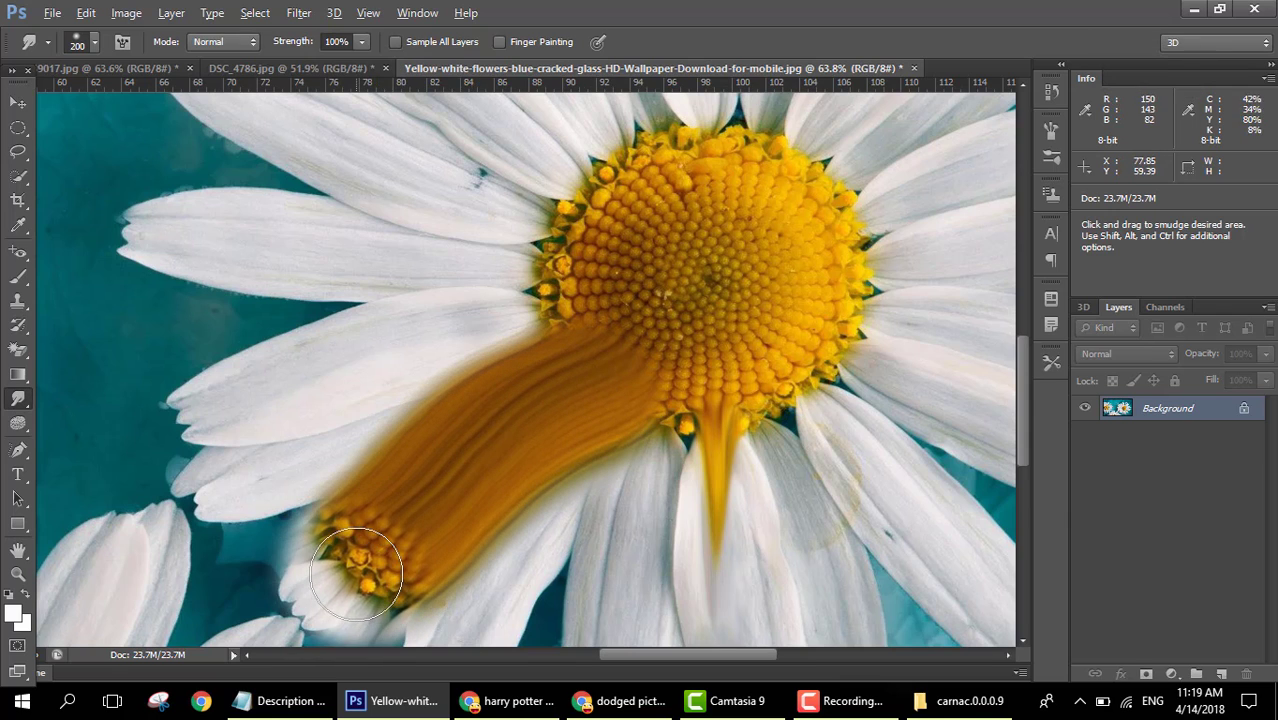
mouse_move(585, 329)
mouse_down()
mouse_move(430, 320)
mouse_move(271, 365)
mouse_move(265, 380)
mouse_up()
key(ctrl+alt+z)
key(ctrl+alt+z)
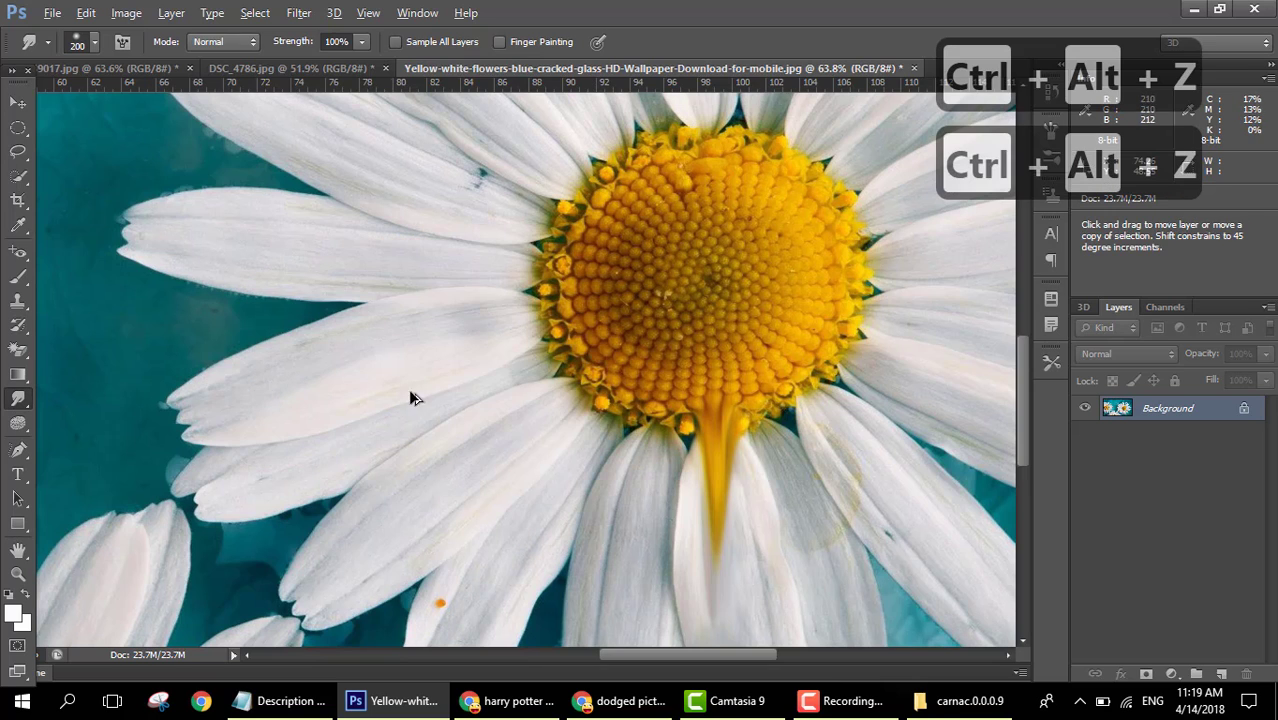
Step: Smudge four streaks from the daisy's centre out over its lower petals at 100% strength with a 90 px brush
key(bracketleft)
key(bracketleft)
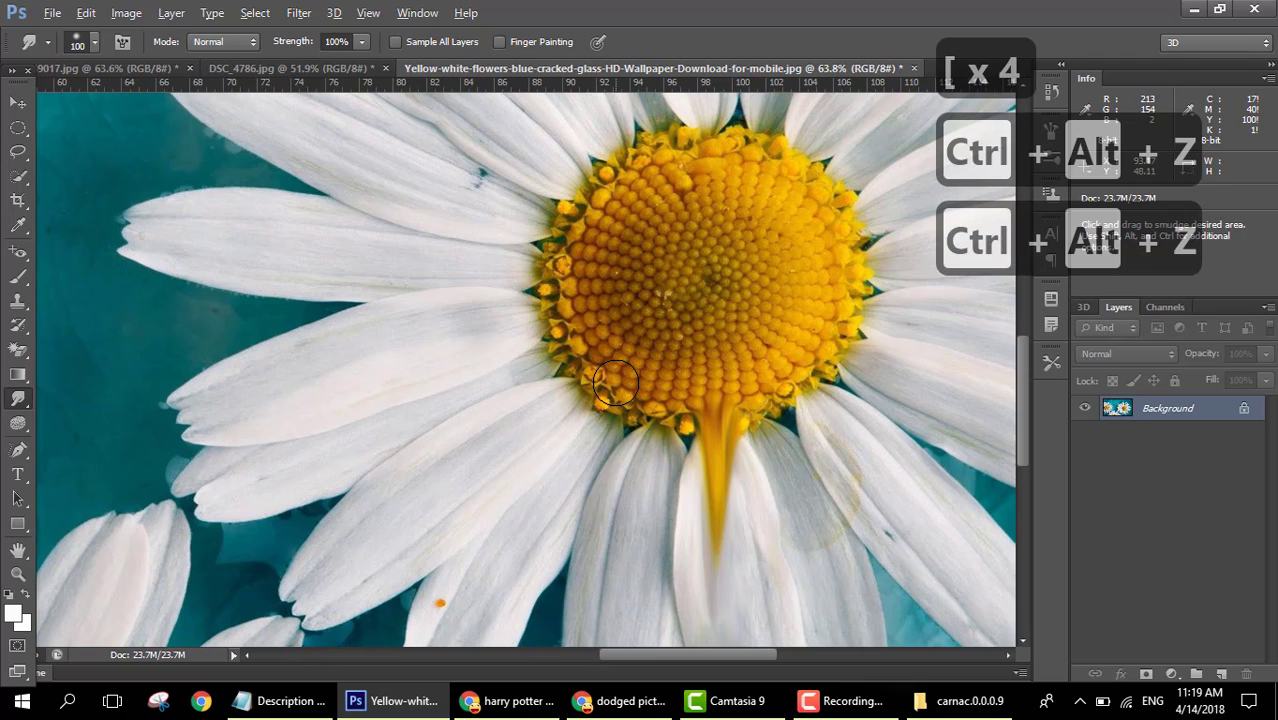
drag(599, 397, 476, 476)
drag(669, 417, 659, 522)
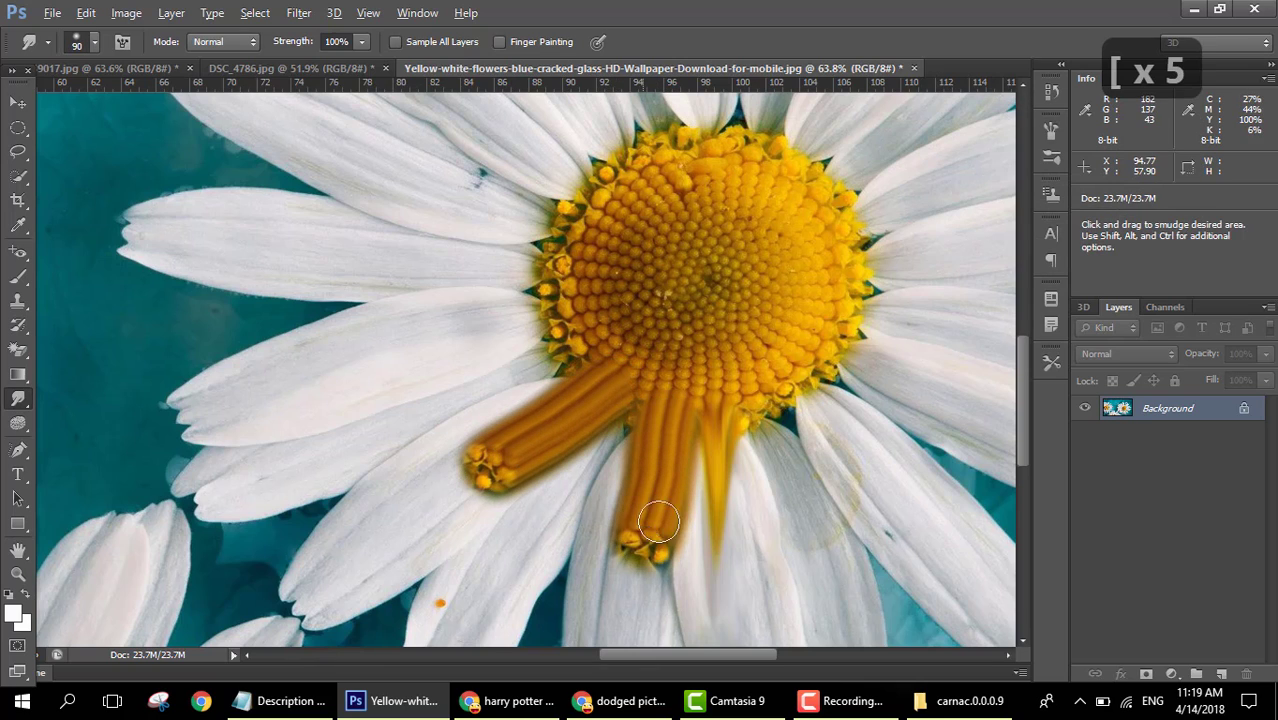
drag(733, 462, 748, 574)
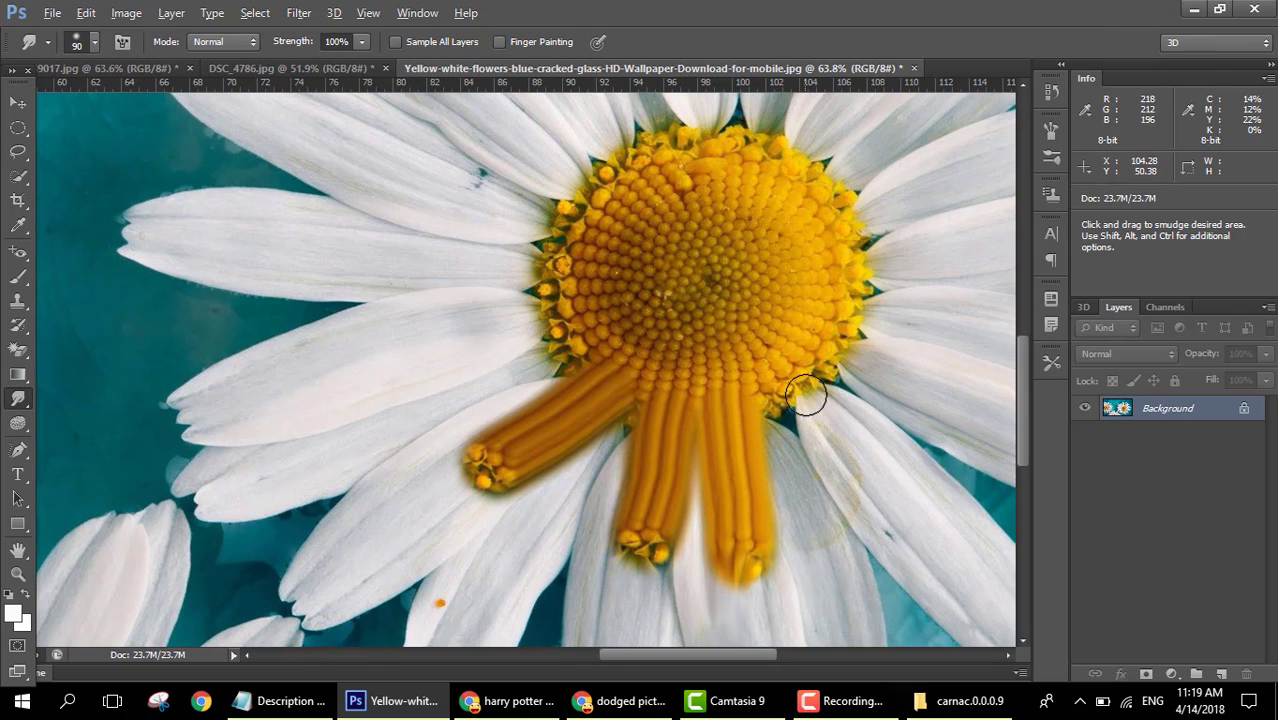
drag(798, 392, 882, 480)
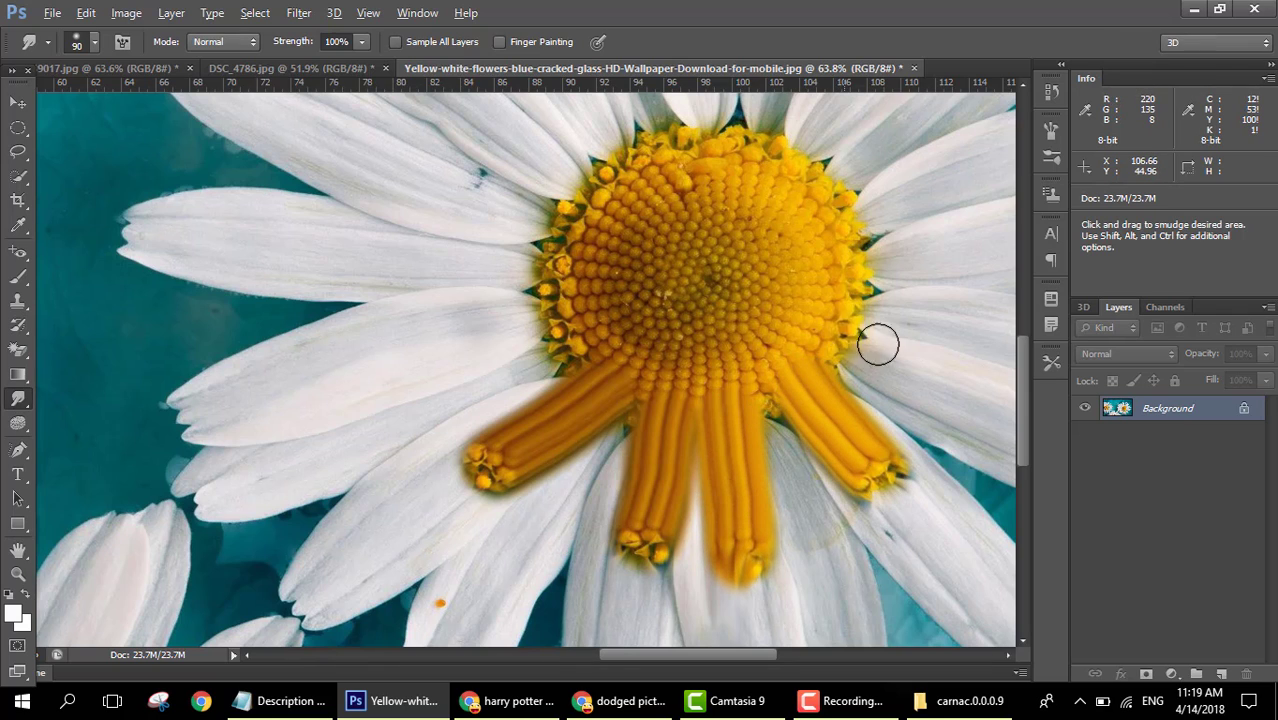
Step: Smudge three streaks from the daisy's centre out over the petals on its right side
drag(835, 332, 950, 377)
drag(860, 263, 988, 245)
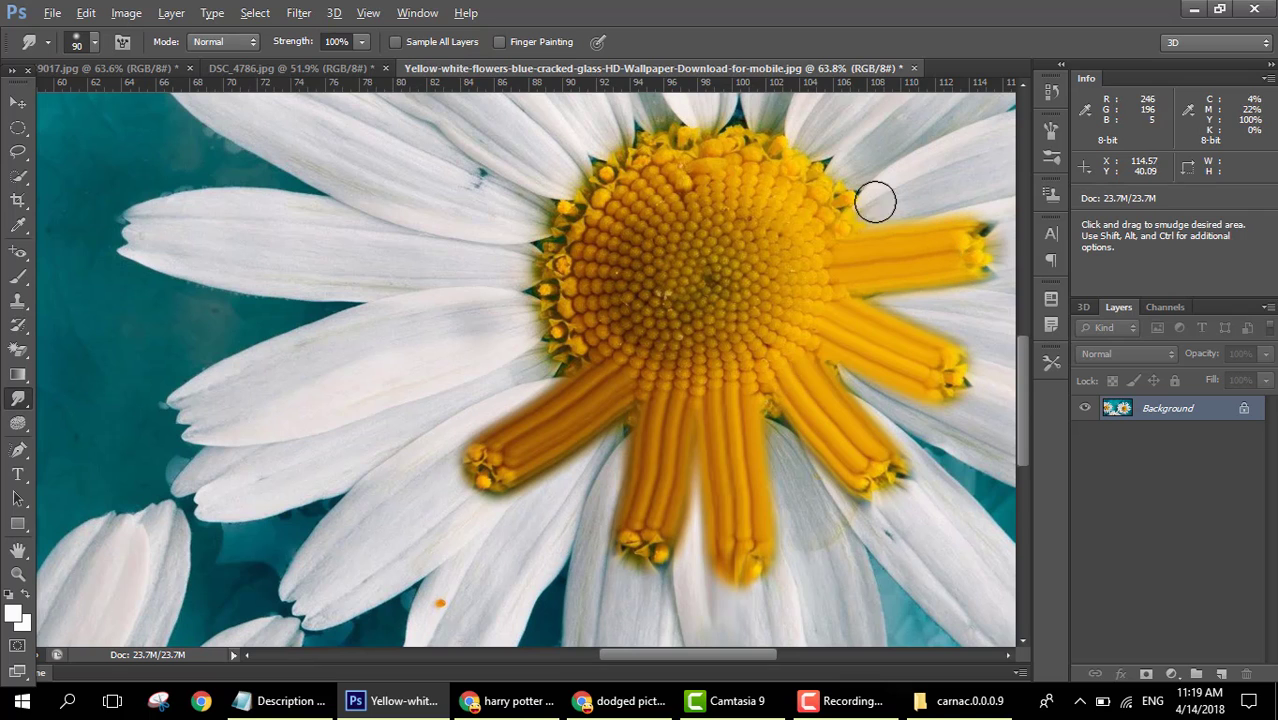
drag(850, 168, 943, 97)
Step: Smudge four streaks over the daisy's upper and left petals, and smear the middle of its yellow centre
scroll(838, 198, down, 5)
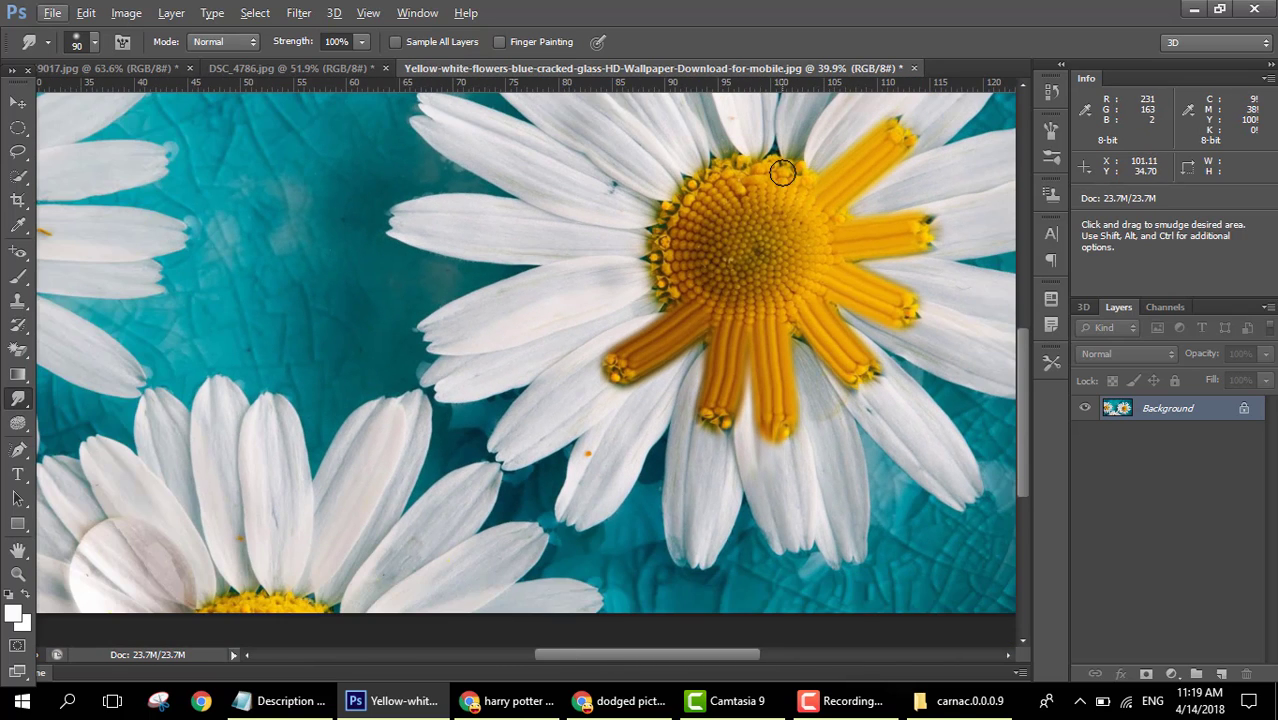
drag(782, 173, 776, 119)
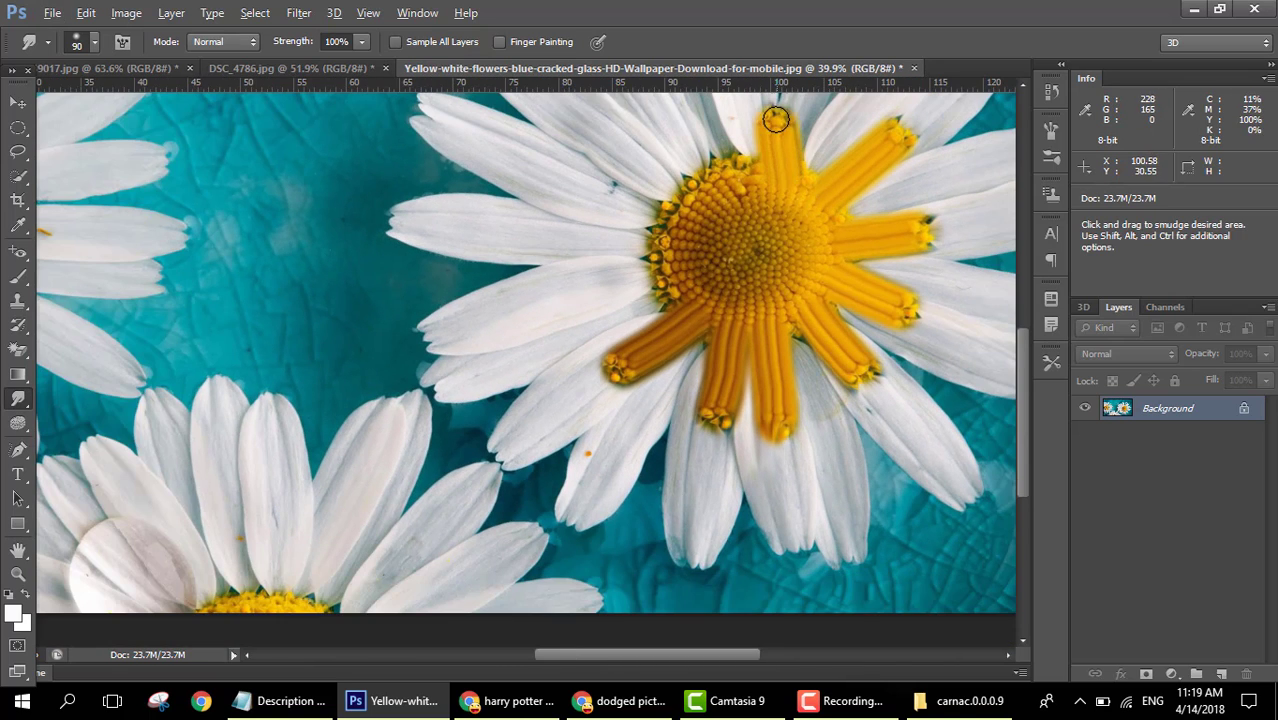
drag(712, 163, 668, 102)
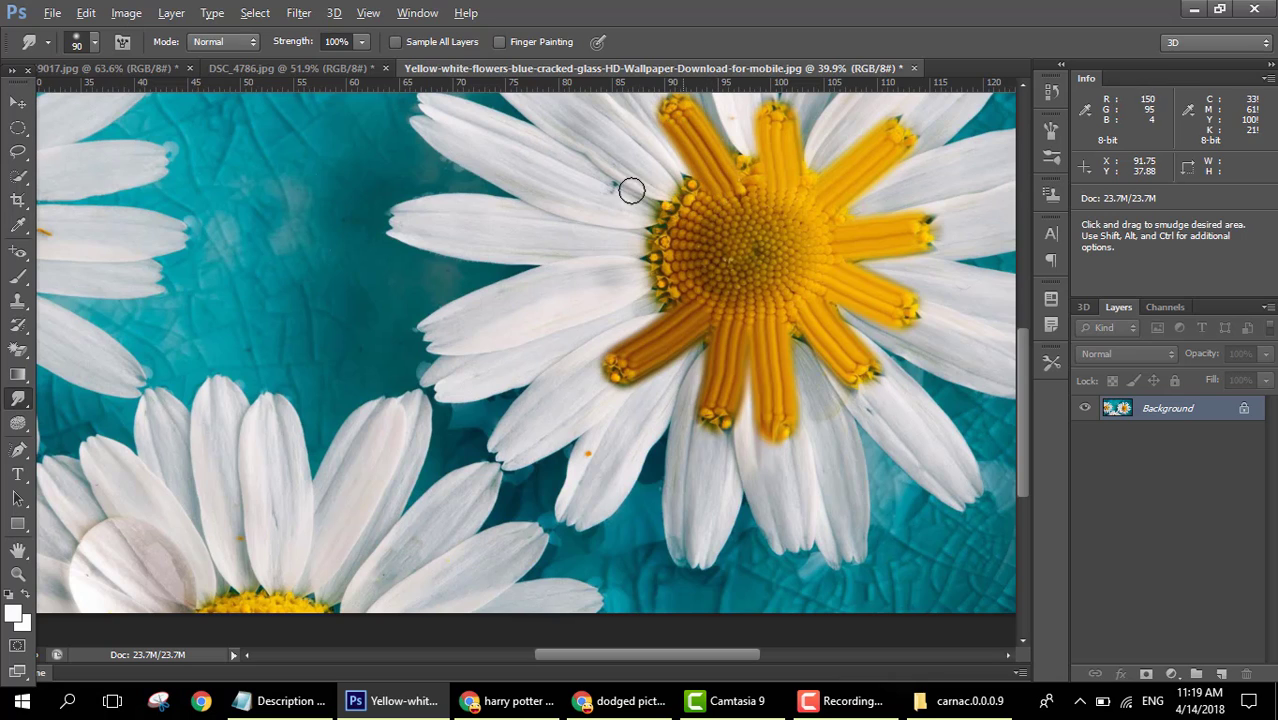
drag(698, 212, 563, 172)
drag(690, 263, 580, 263)
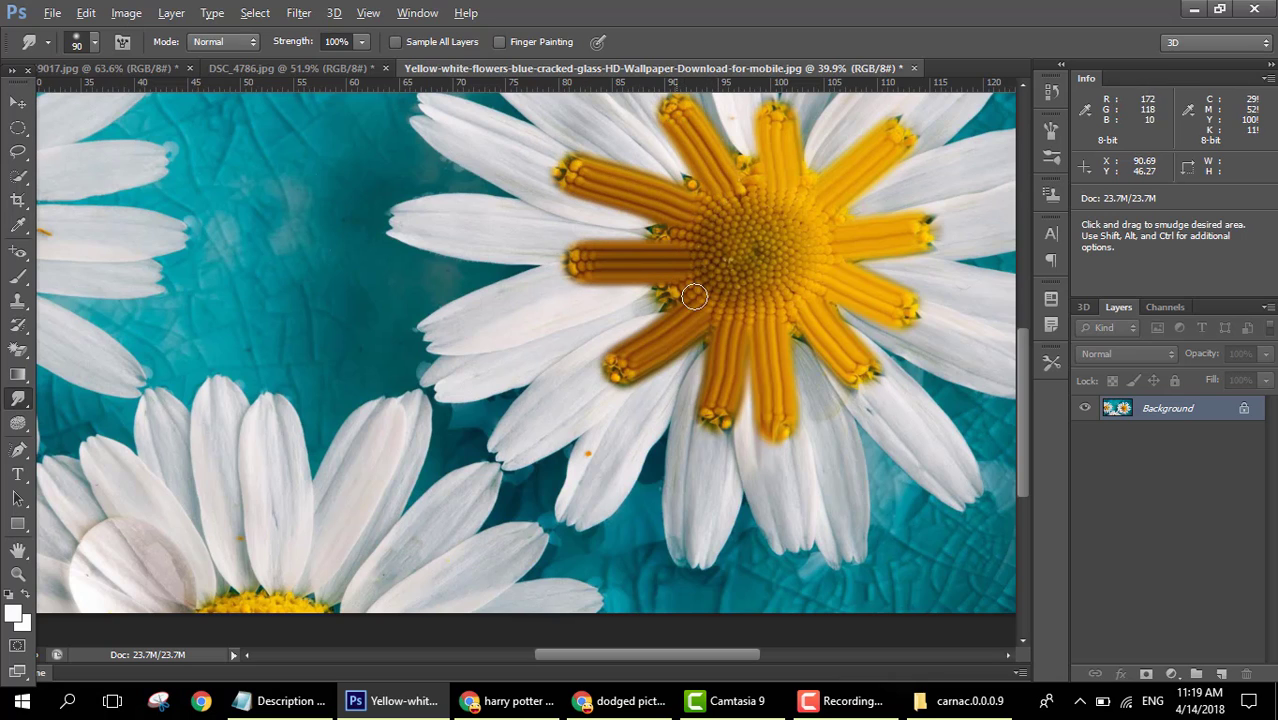
mouse_move(779, 261)
mouse_down()
mouse_move(734, 285)
mouse_move(787, 260)
mouse_move(679, 226)
mouse_move(805, 286)
mouse_move(781, 254)
mouse_up()
key(ctrl+0)
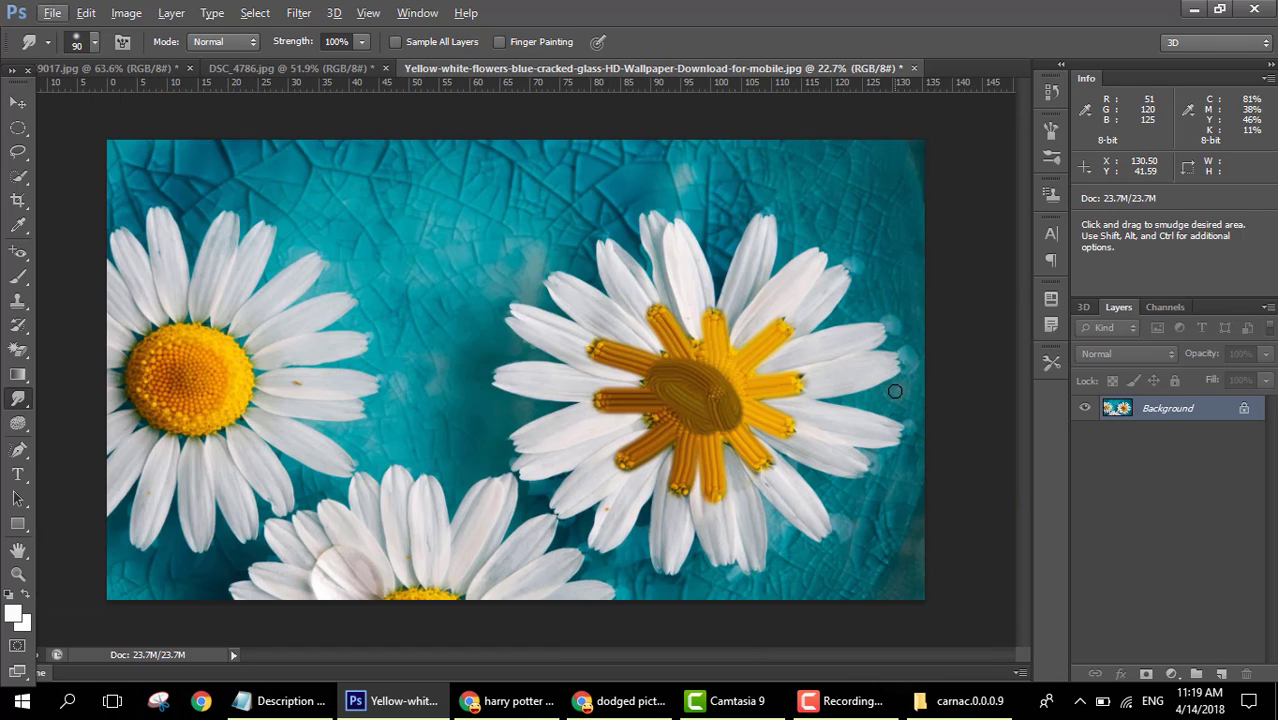
Step: Undo the centre smear and all the 100% strength streaks, back to the first downward smudge
key(ctrl+alt+z)
key(ctrl+alt+z)
key(ctrl+alt+z)
key(ctrl+alt+z)
key(ctrl+alt+z)
key(ctrl+alt+z)
key(ctrl+alt+z)
key(ctrl+alt+z)
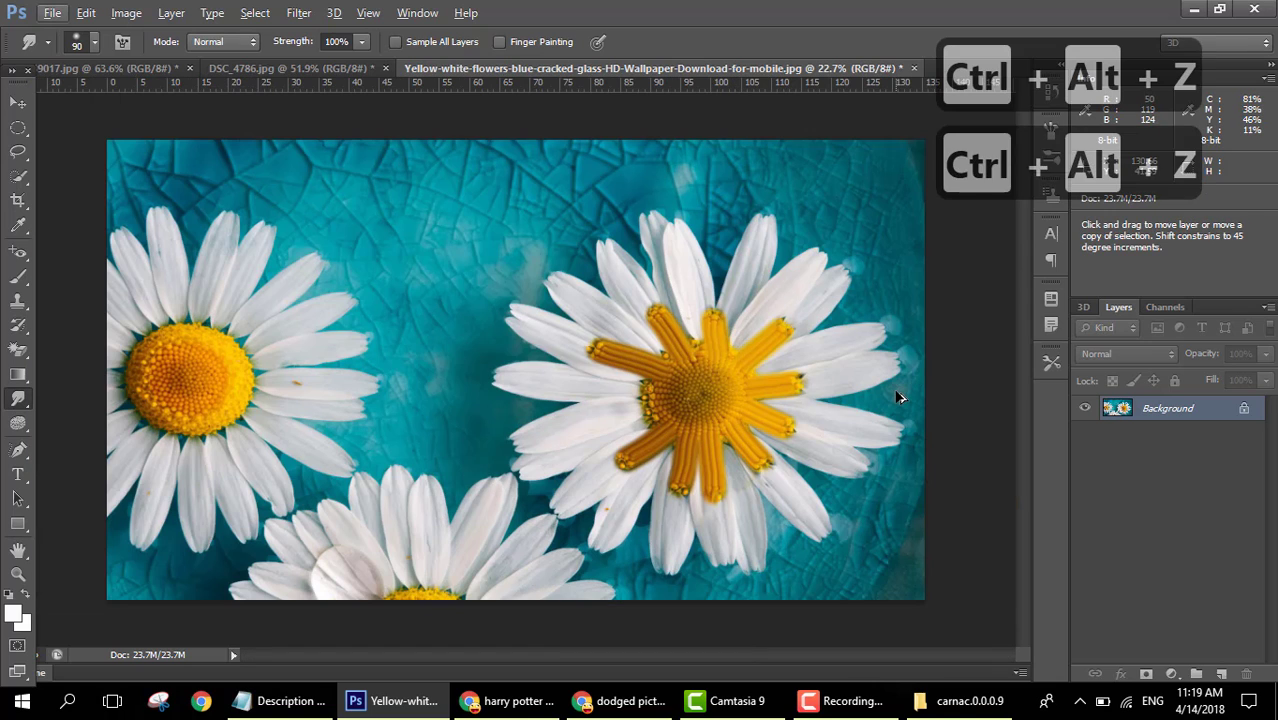
key(ctrl+alt+z)
key(ctrl+alt+z)
key(ctrl+alt+z)
key(ctrl+alt+z)
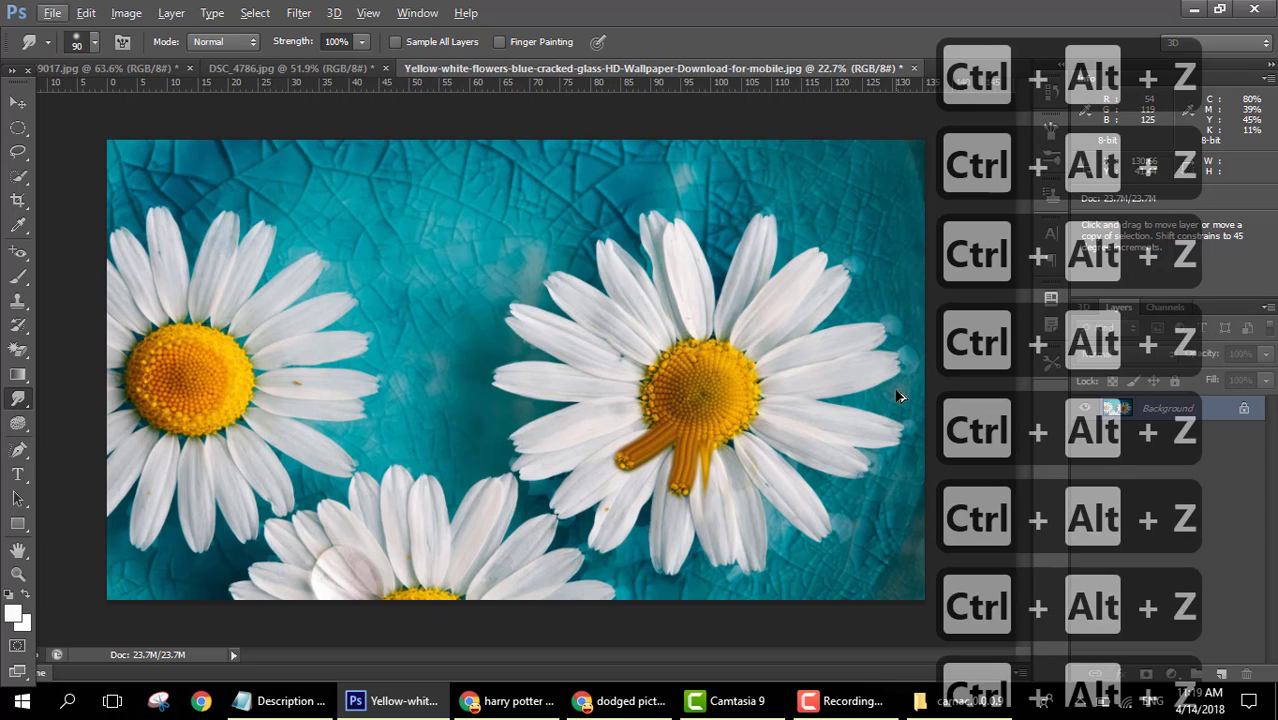
Step: Switch to the Dodge tool
click(24, 403)
click(20, 424)
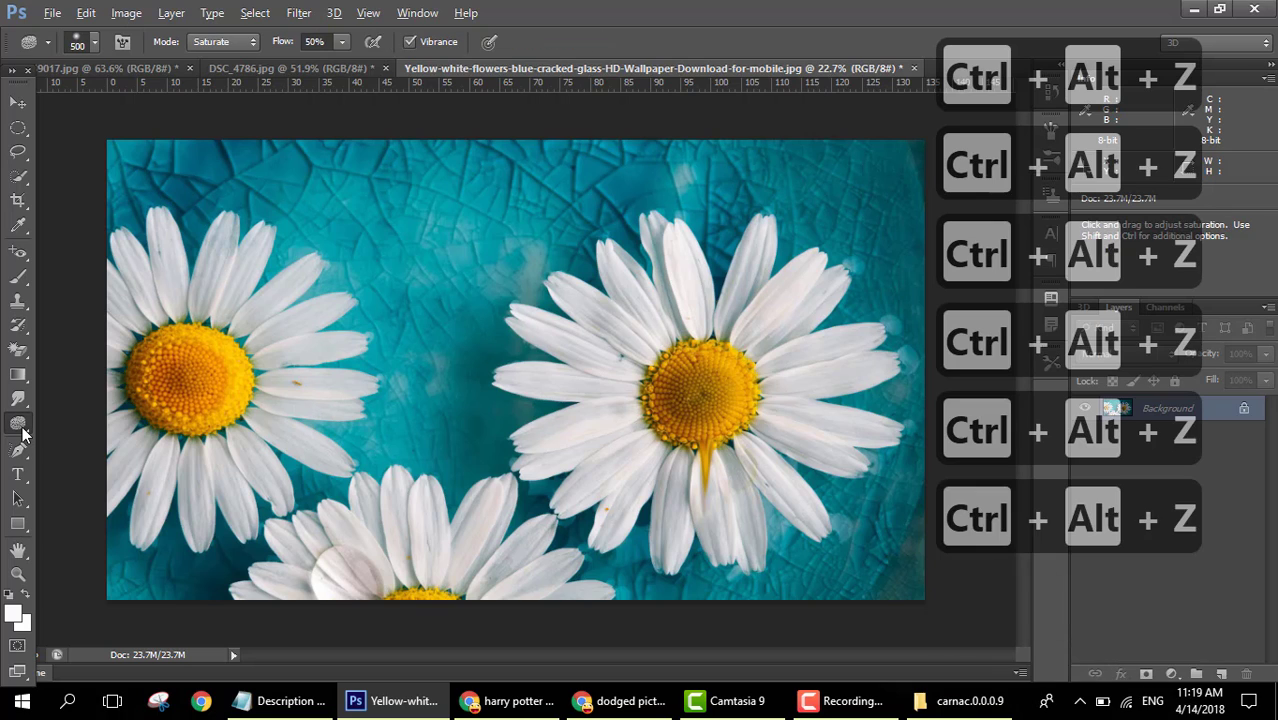
click(20, 426)
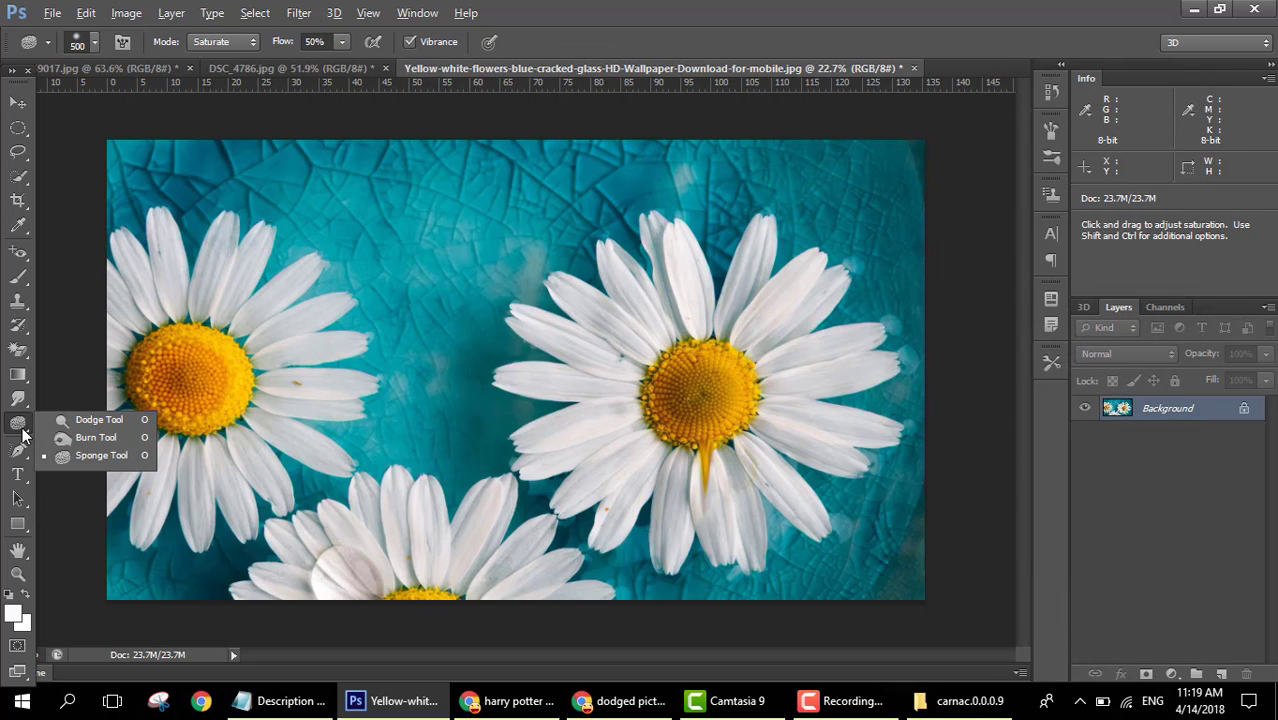
click(61, 425)
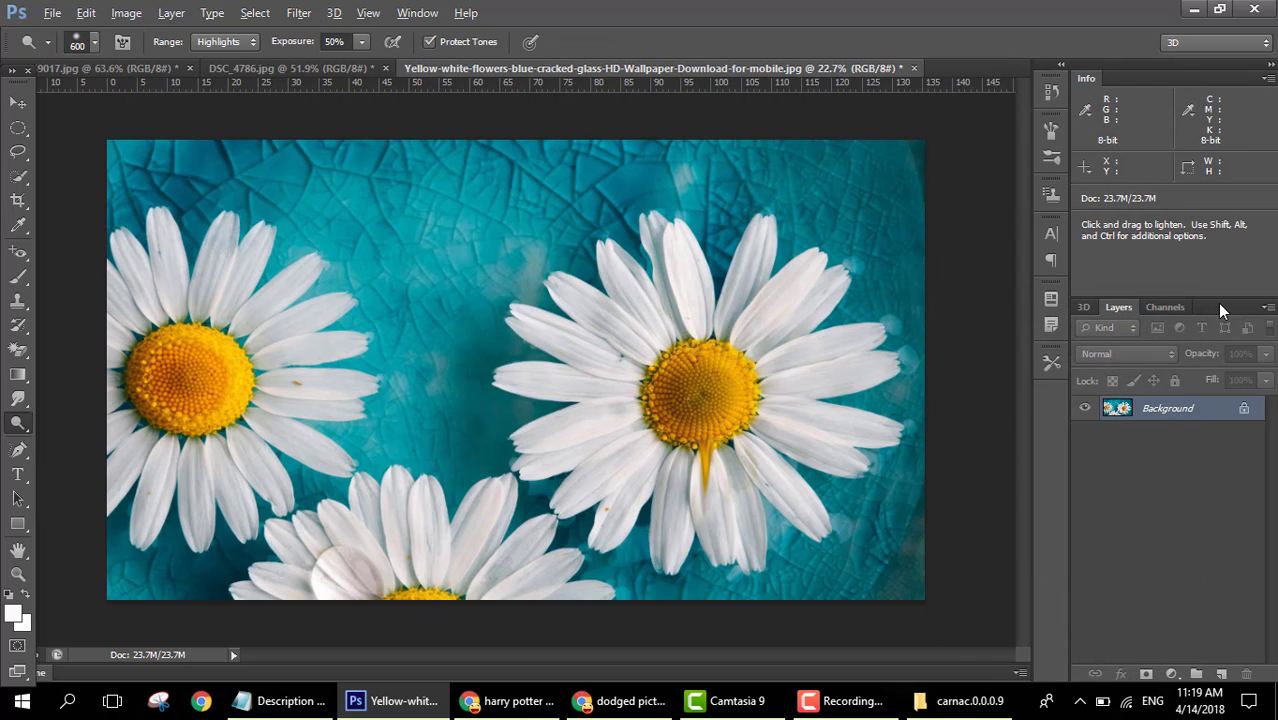
Step: Close the baby, daisy and blonde woman images without saving their changes
click(385, 68)
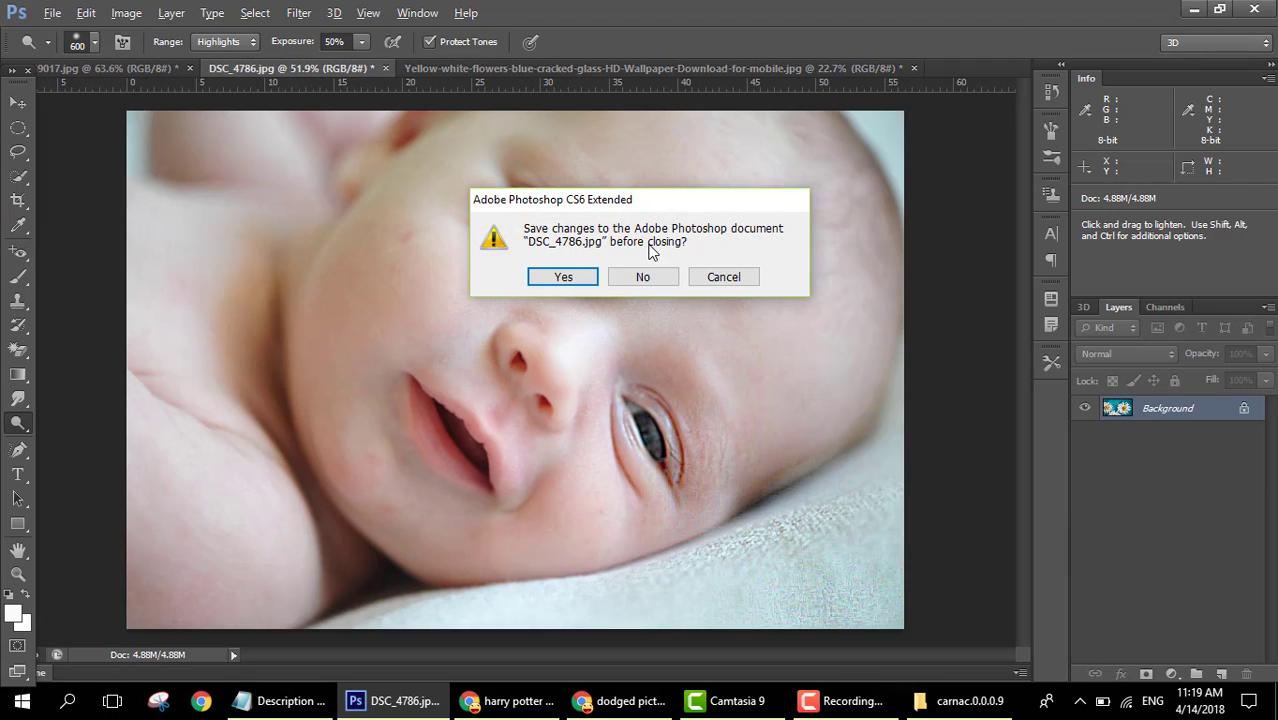
click(652, 280)
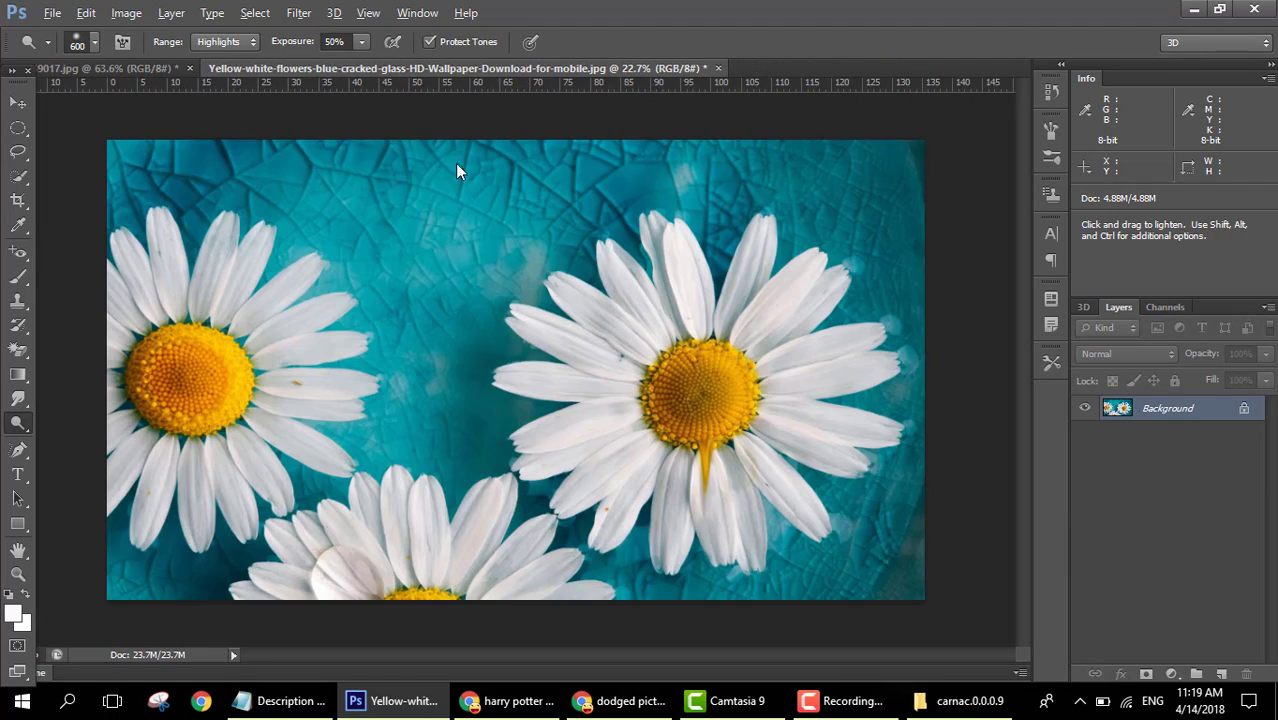
click(718, 68)
click(652, 277)
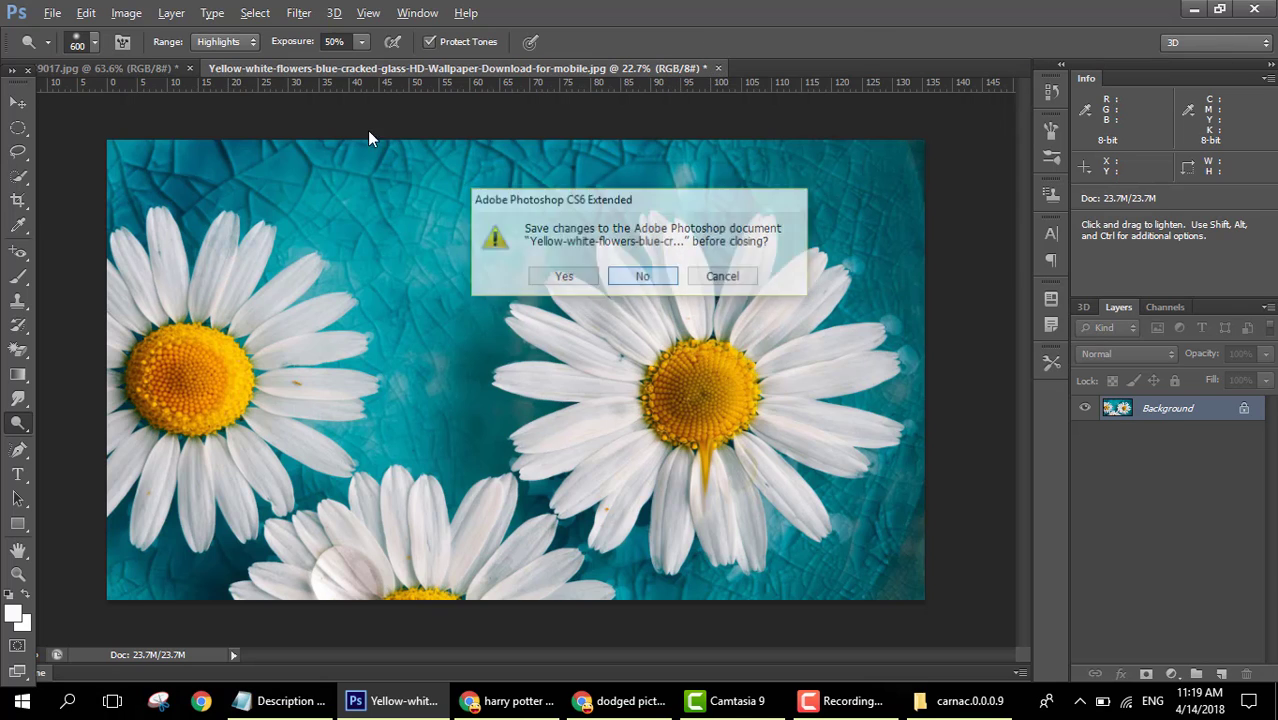
click(190, 68)
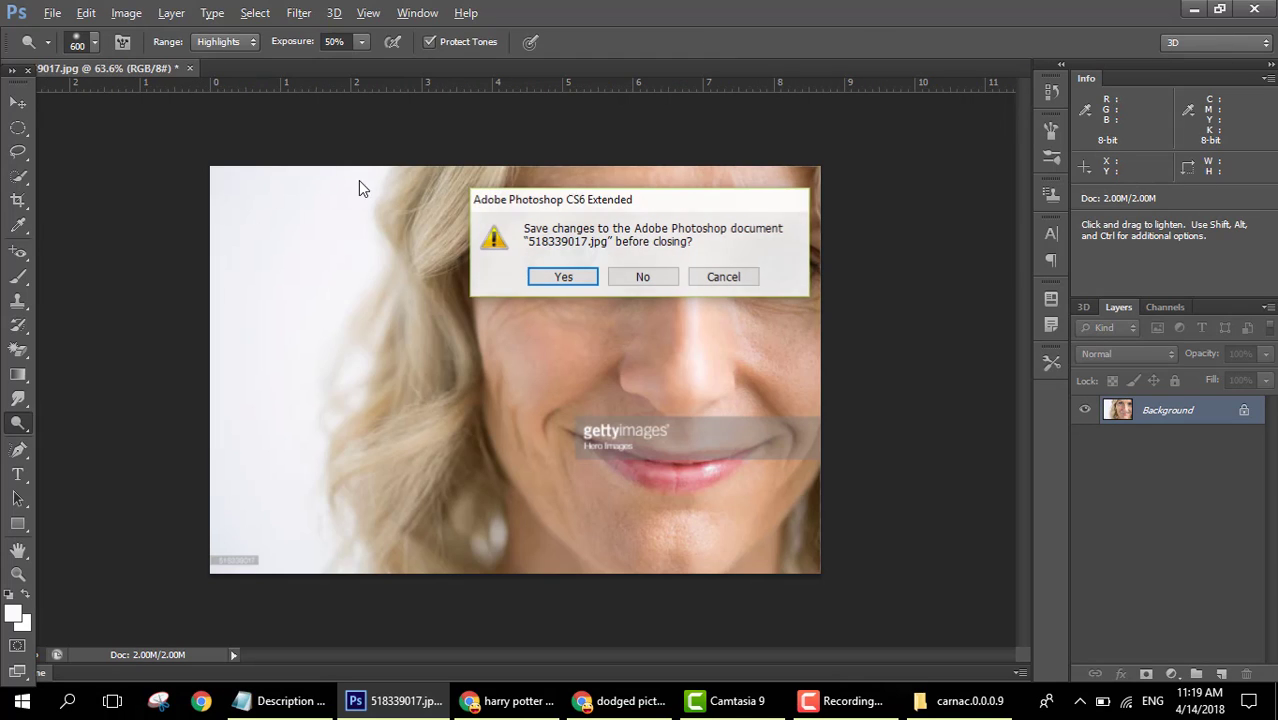
click(650, 279)
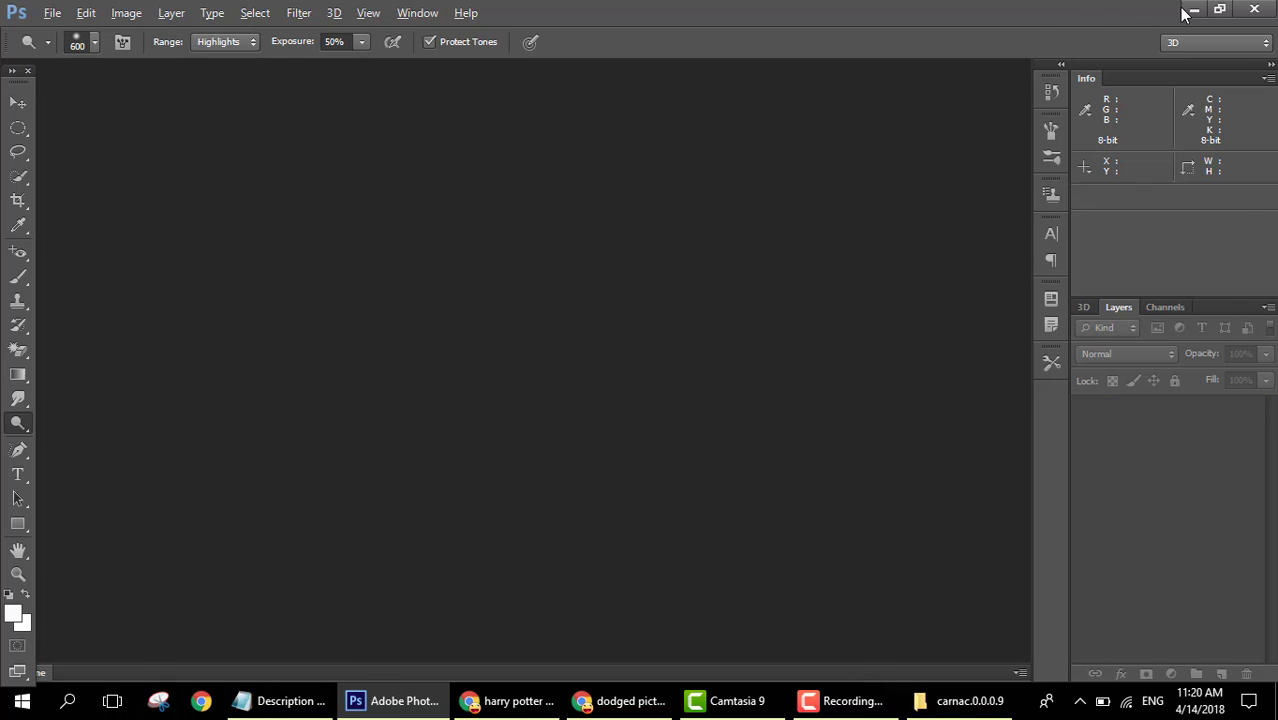
Step: Open the hairstyle portrait of the young man with glasses from the desktop in Photoshop
click(1186, 9)
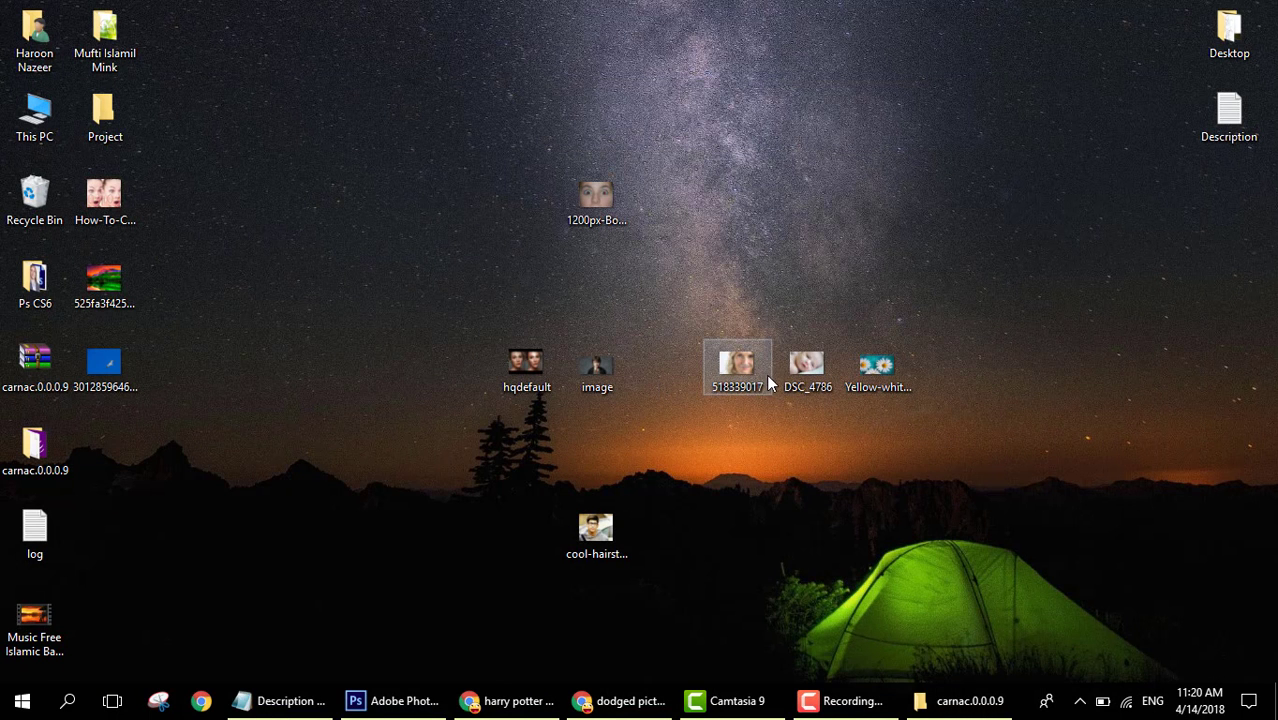
drag(579, 535, 465, 438)
scroll(440, 427, up, 3)
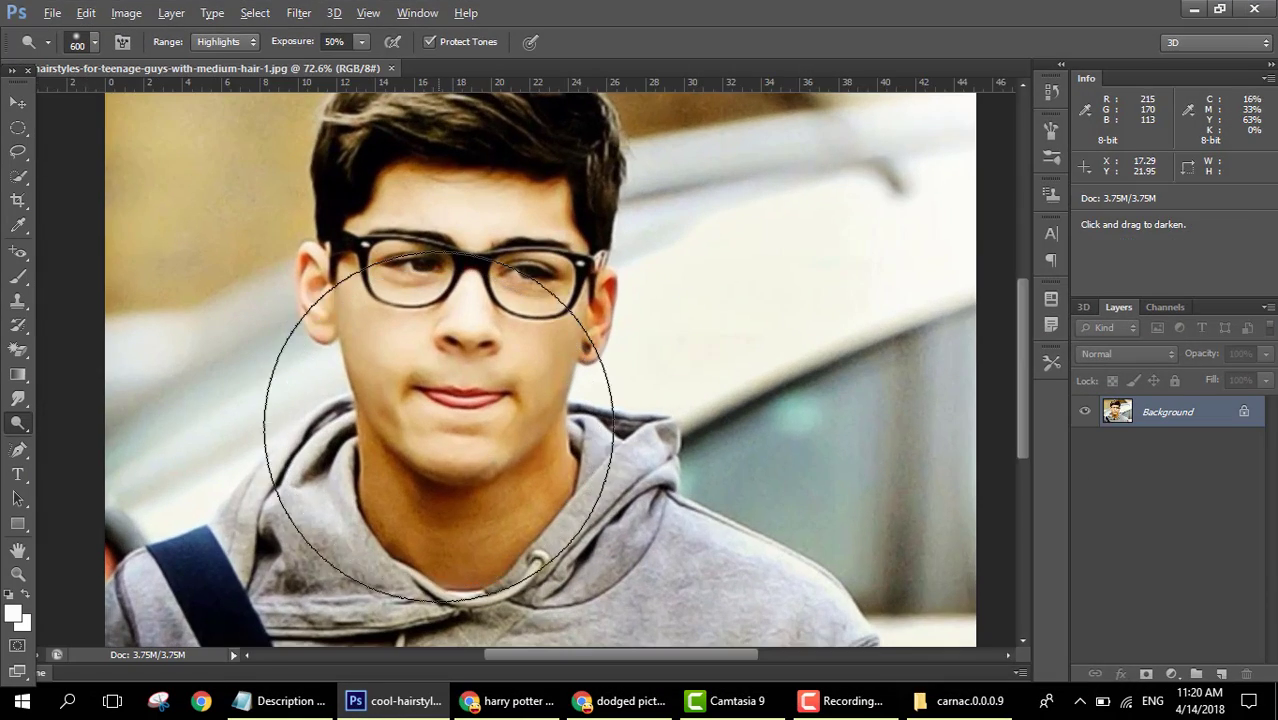
Step: Set the Dodge tool's range to Shadows and lighten the man's face
right_click(6, 428)
click(56, 419)
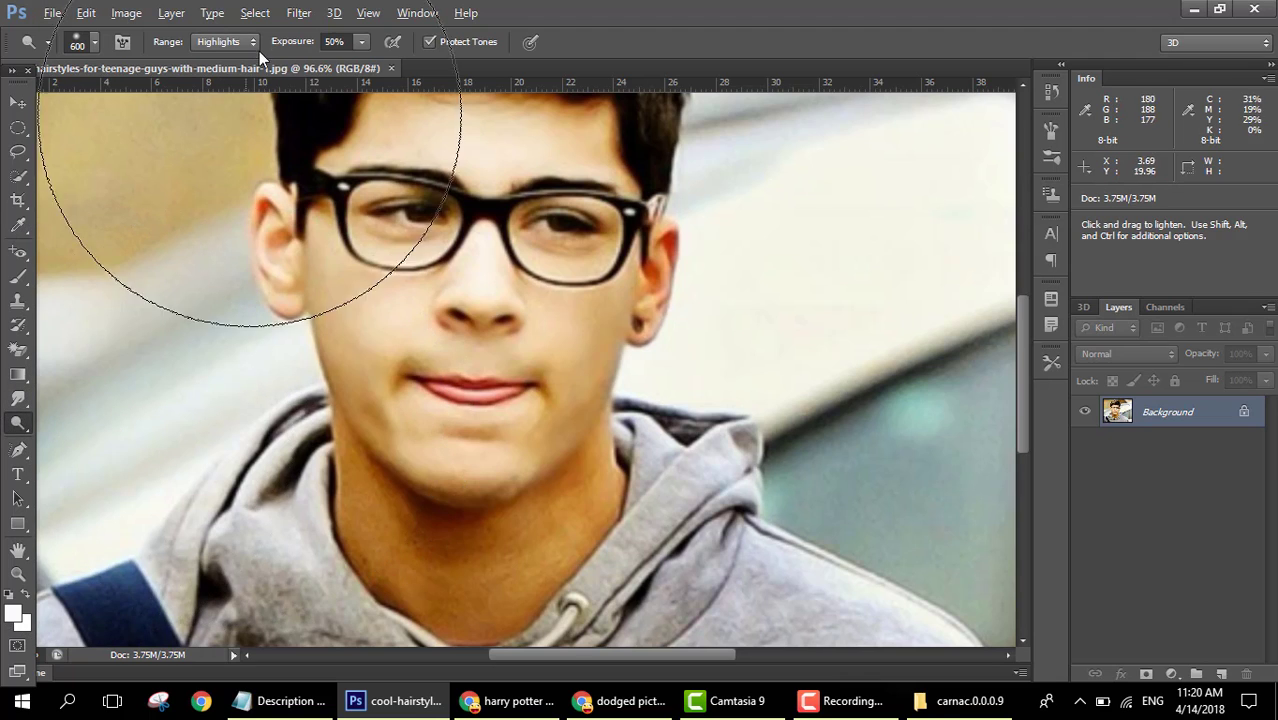
click(233, 42)
click(233, 57)
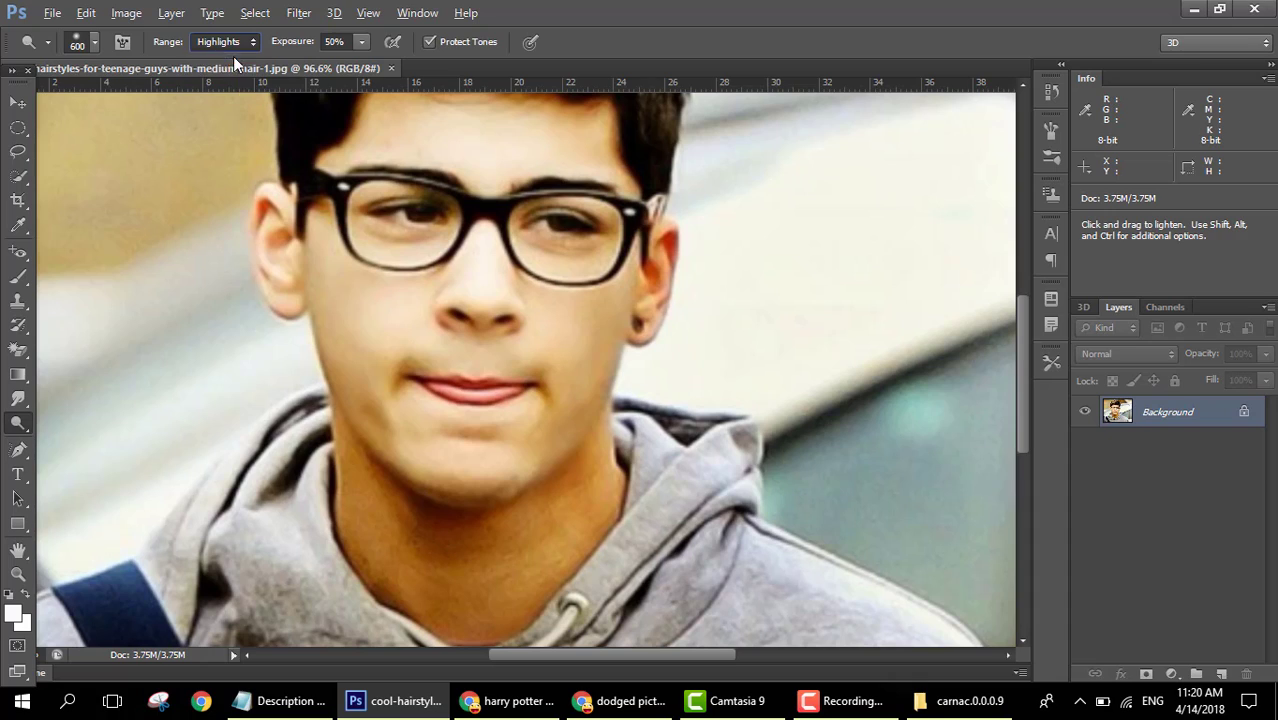
click(479, 339)
scroll(479, 339, up, 1)
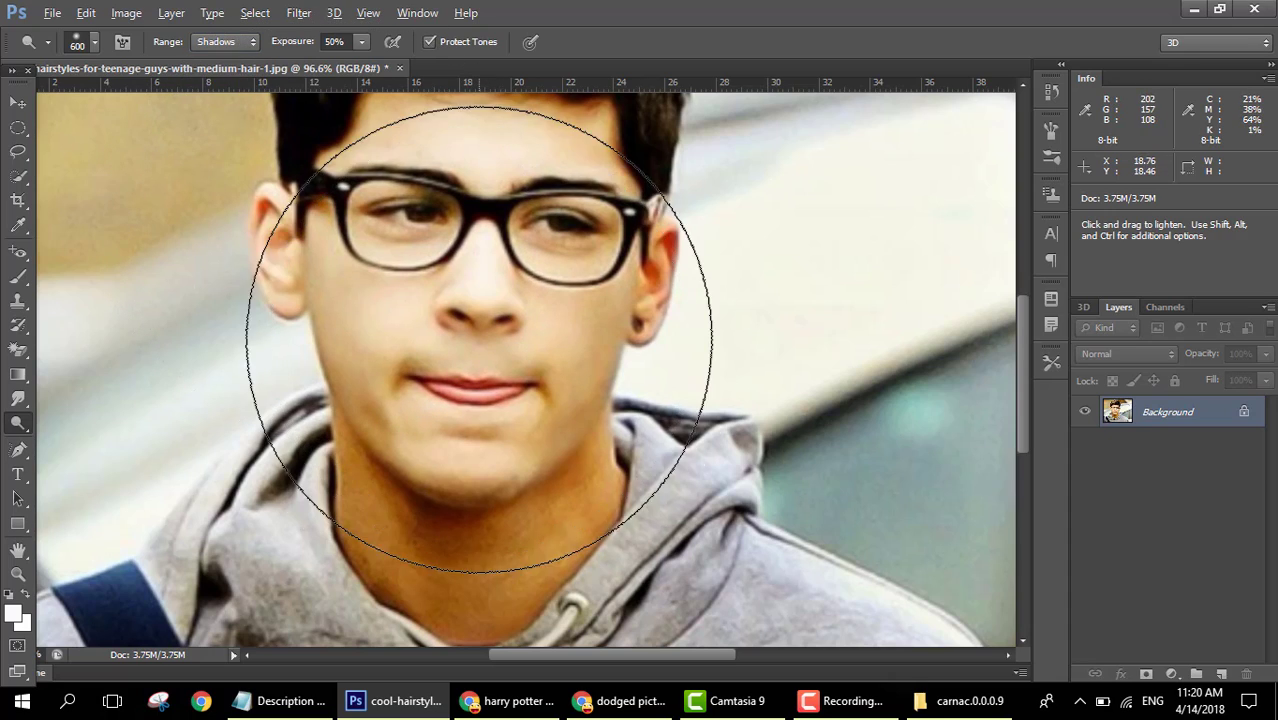
Step: Dodge the shadows across the man's hair at 50% exposure
scroll(478, 339, down, 3)
scroll(470, 242, up, 2)
scroll(470, 242, up, 1)
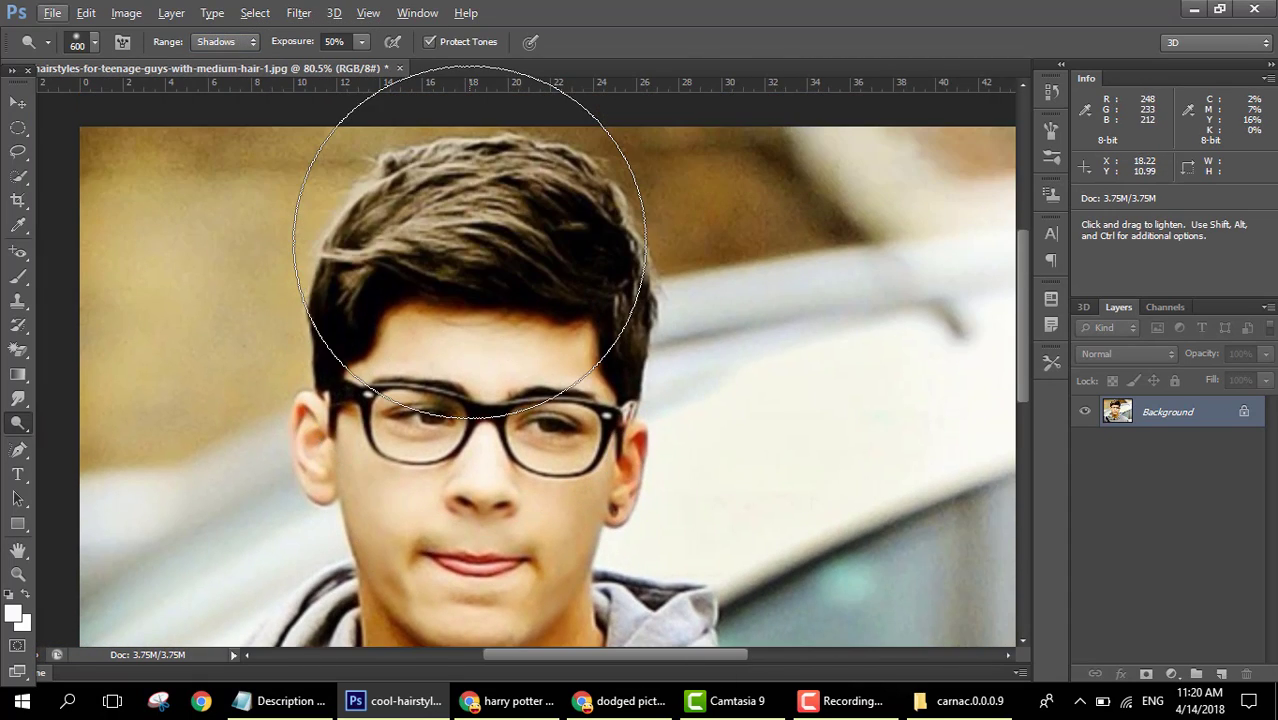
mouse_move(460, 248)
mouse_down()
mouse_move(430, 240)
mouse_move(470, 228)
mouse_move(497, 275)
mouse_move(556, 287)
mouse_move(548, 302)
mouse_up()
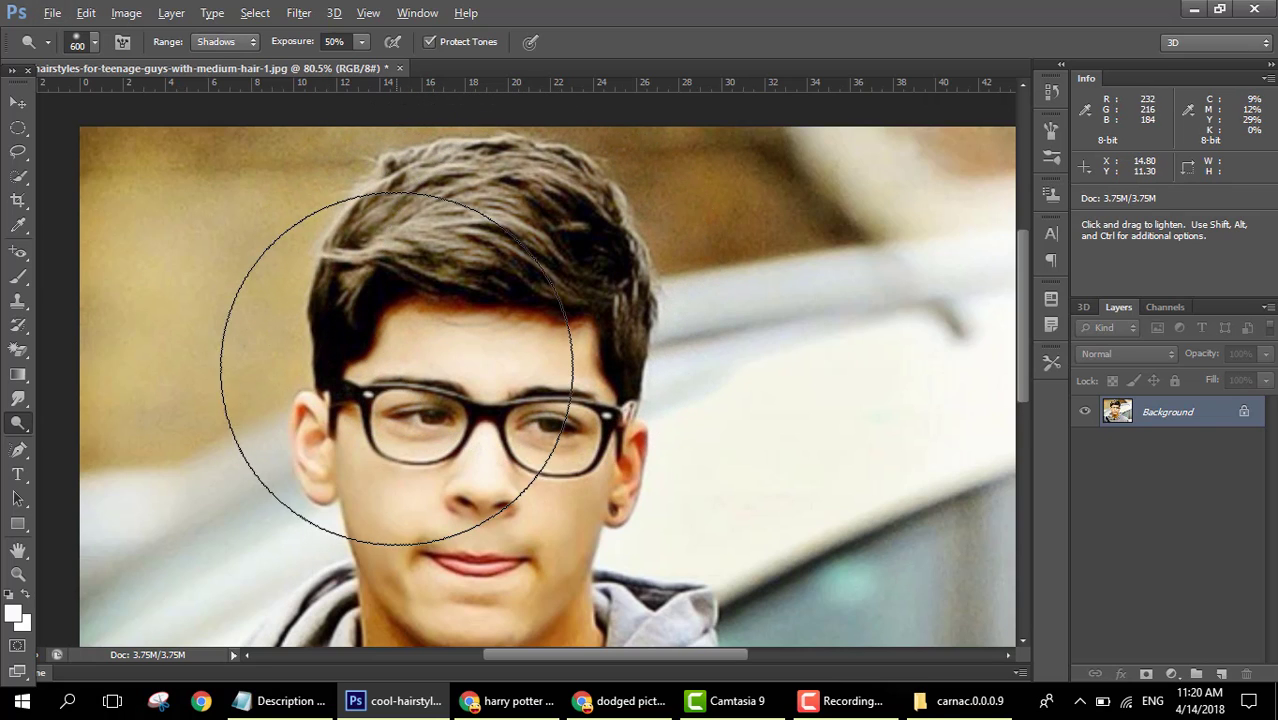
Step: Examine the dodged portrait from the hair down to the neck and hoodie, close up and as a whole
scroll(440, 404, down, 2)
scroll(462, 443, down, 2)
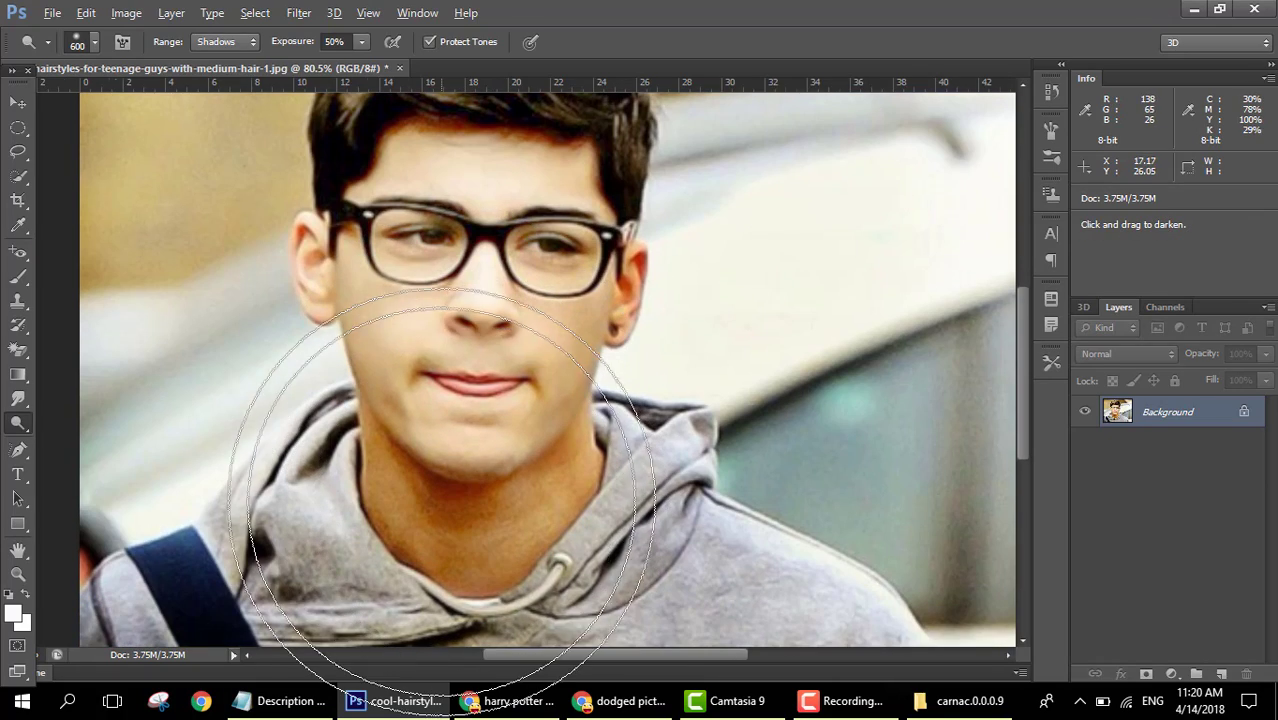
scroll(431, 485, up, 4)
scroll(432, 480, down, 6)
scroll(432, 472, down, 1)
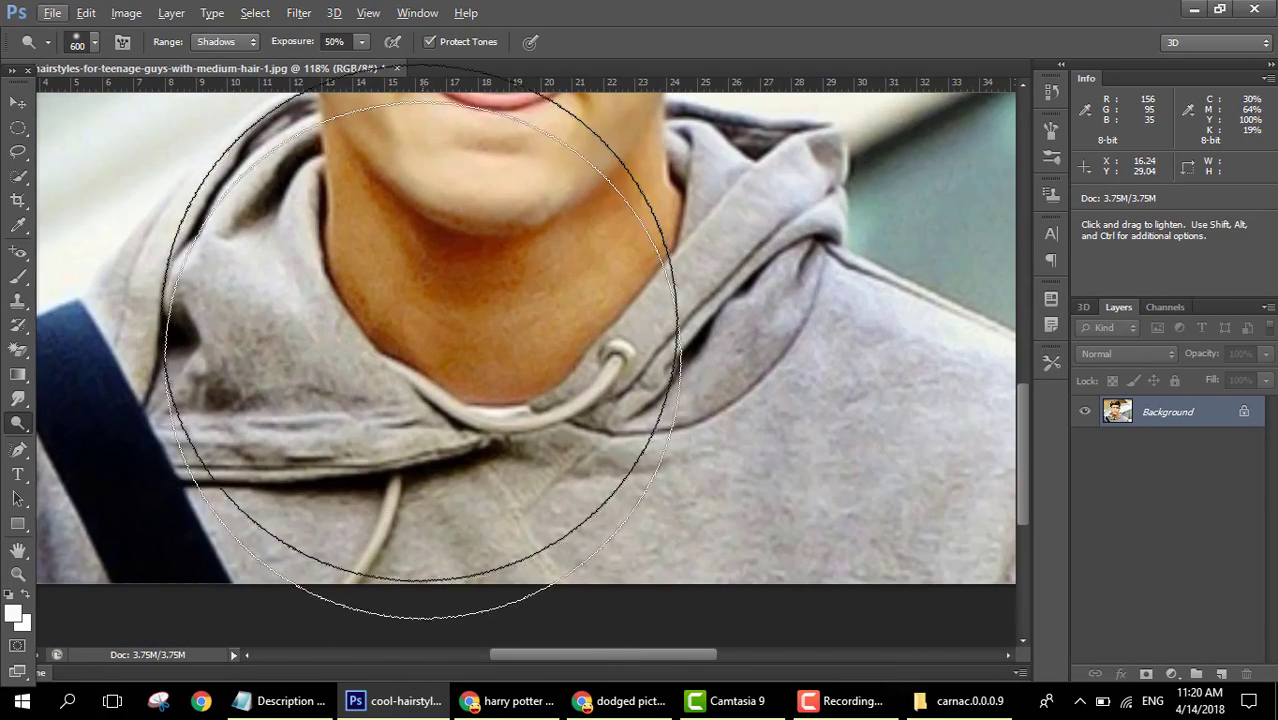
scroll(560, 331, down, 3)
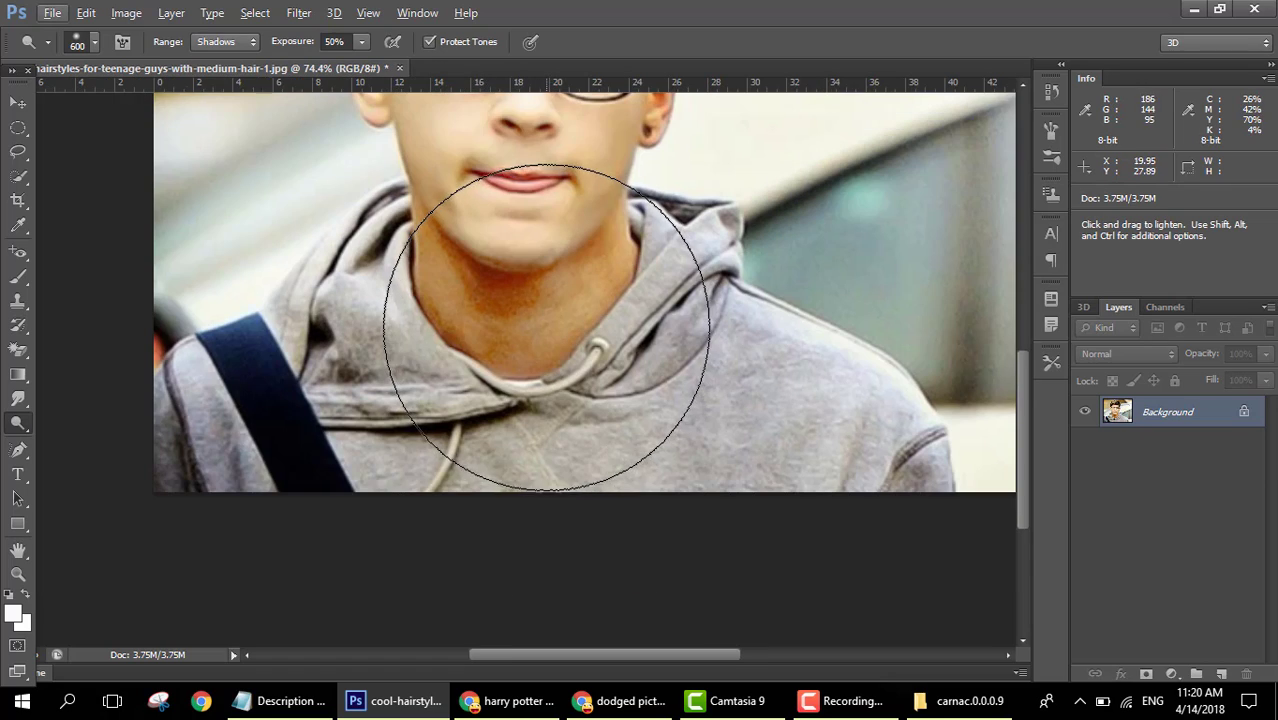
scroll(541, 356, down, 1)
scroll(541, 360, up, 4)
scroll(545, 330, up, 3)
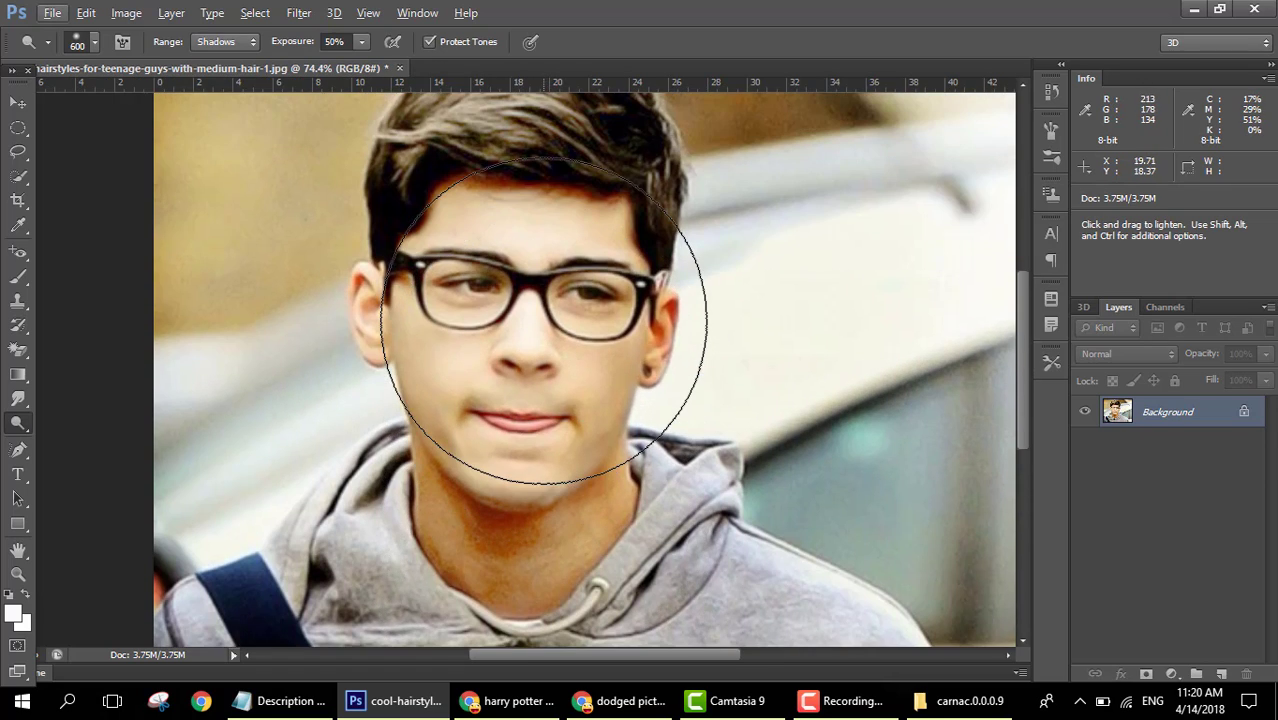
scroll(555, 340, down, 1)
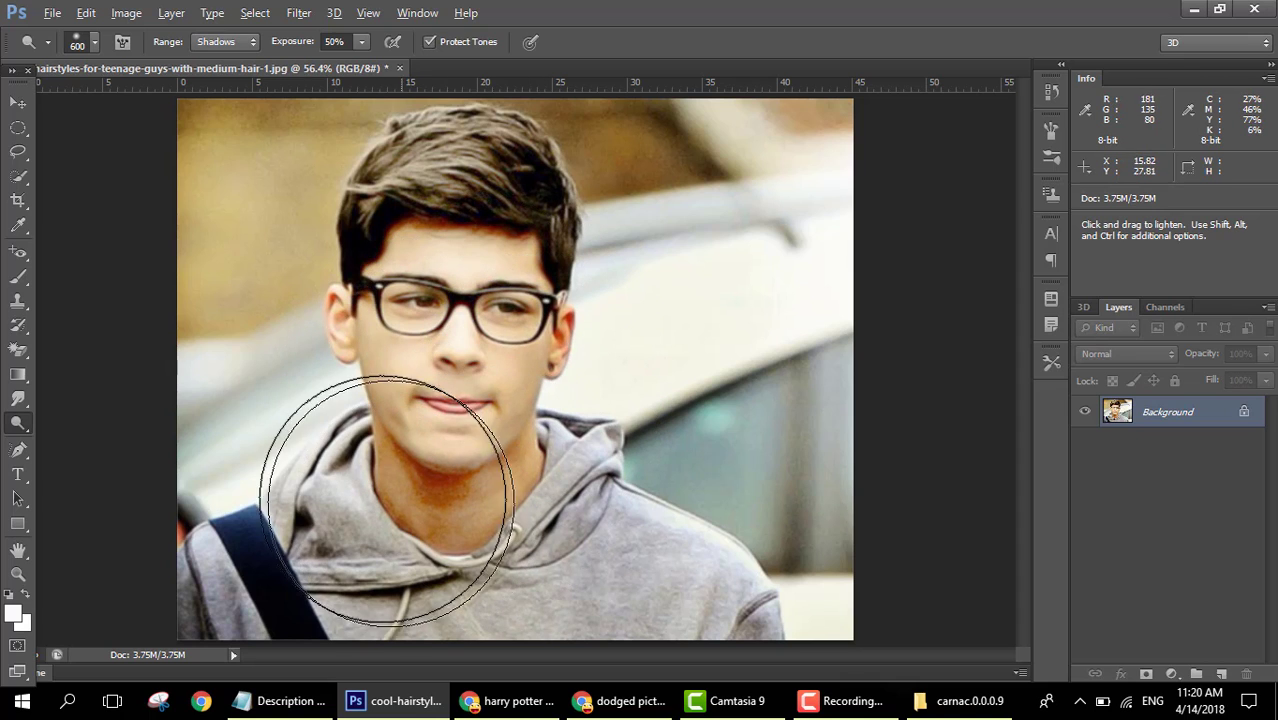
Step: Darken the man's hair with the Burn tool, using the Shadows range at 50% exposure
right_click(19, 425)
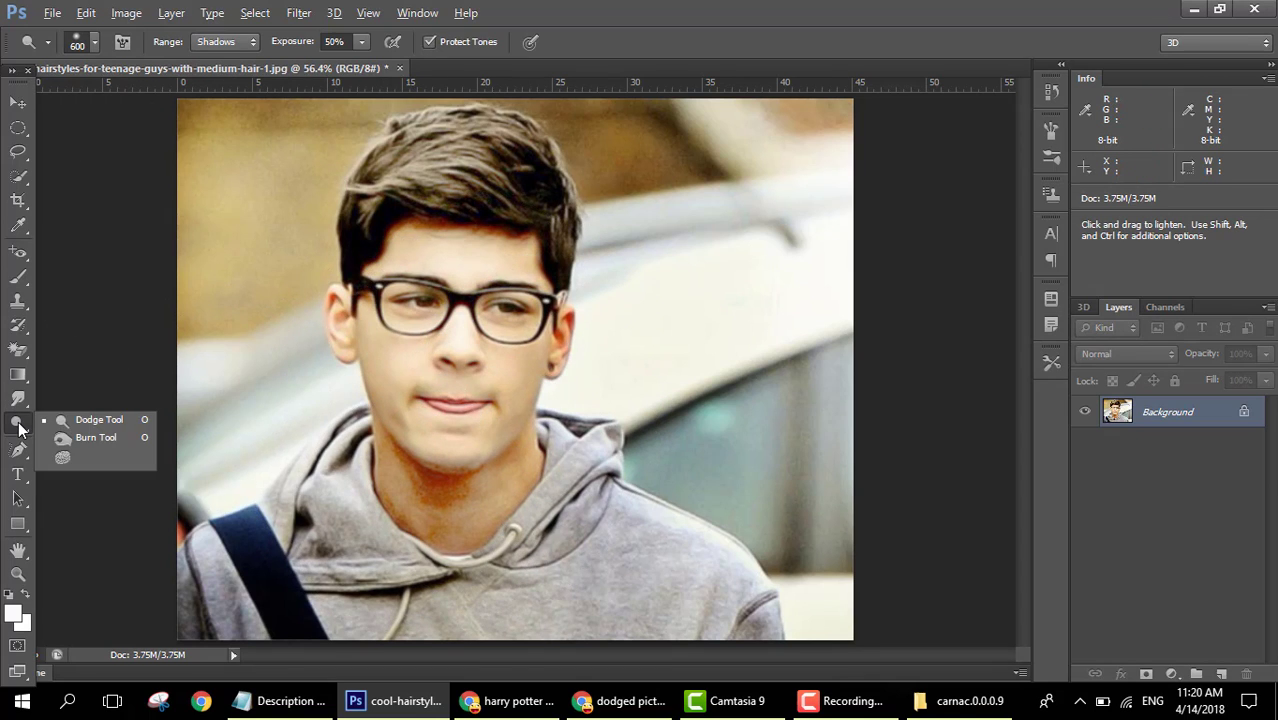
click(62, 437)
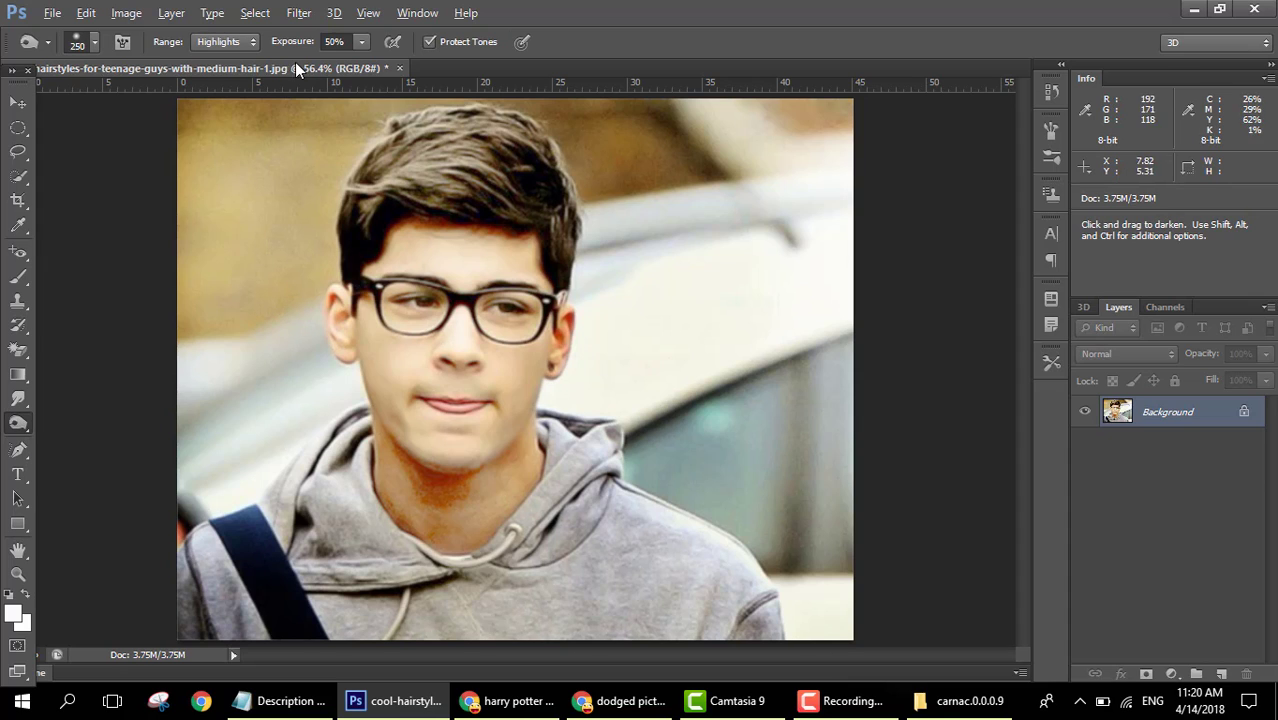
click(248, 46)
click(215, 63)
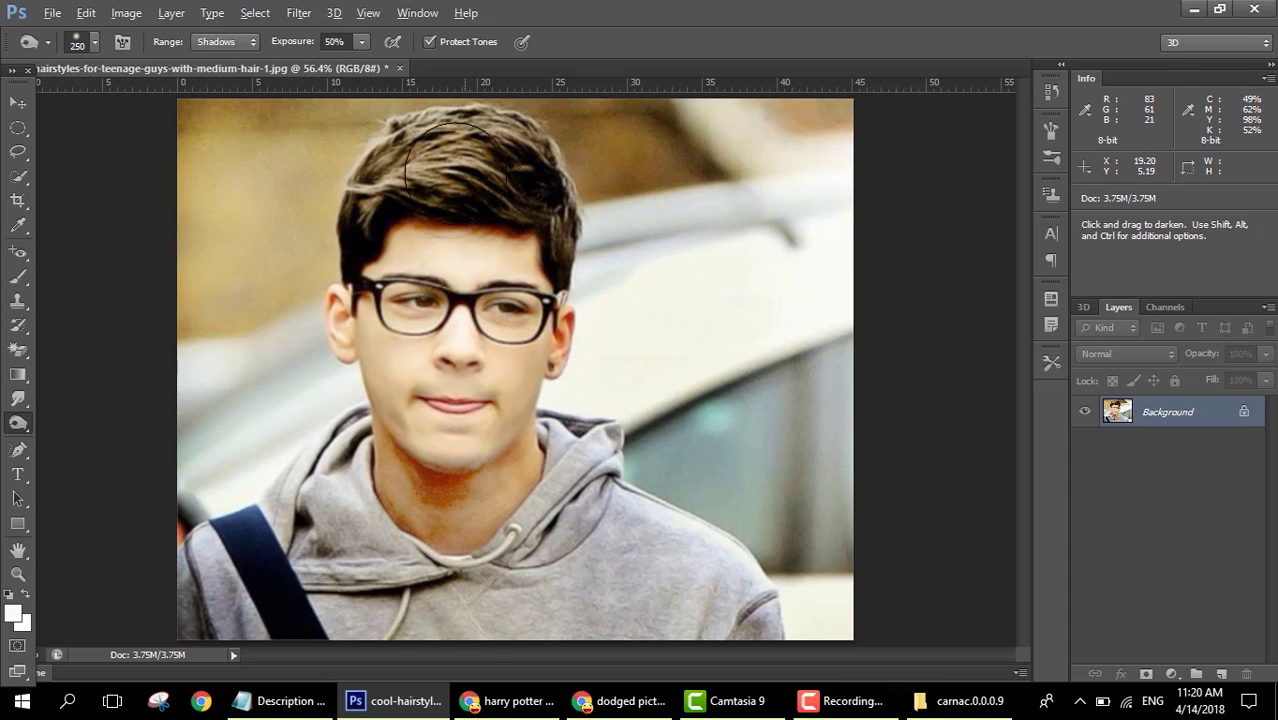
scroll(456, 176, up, 5)
scroll(462, 178, up, 3)
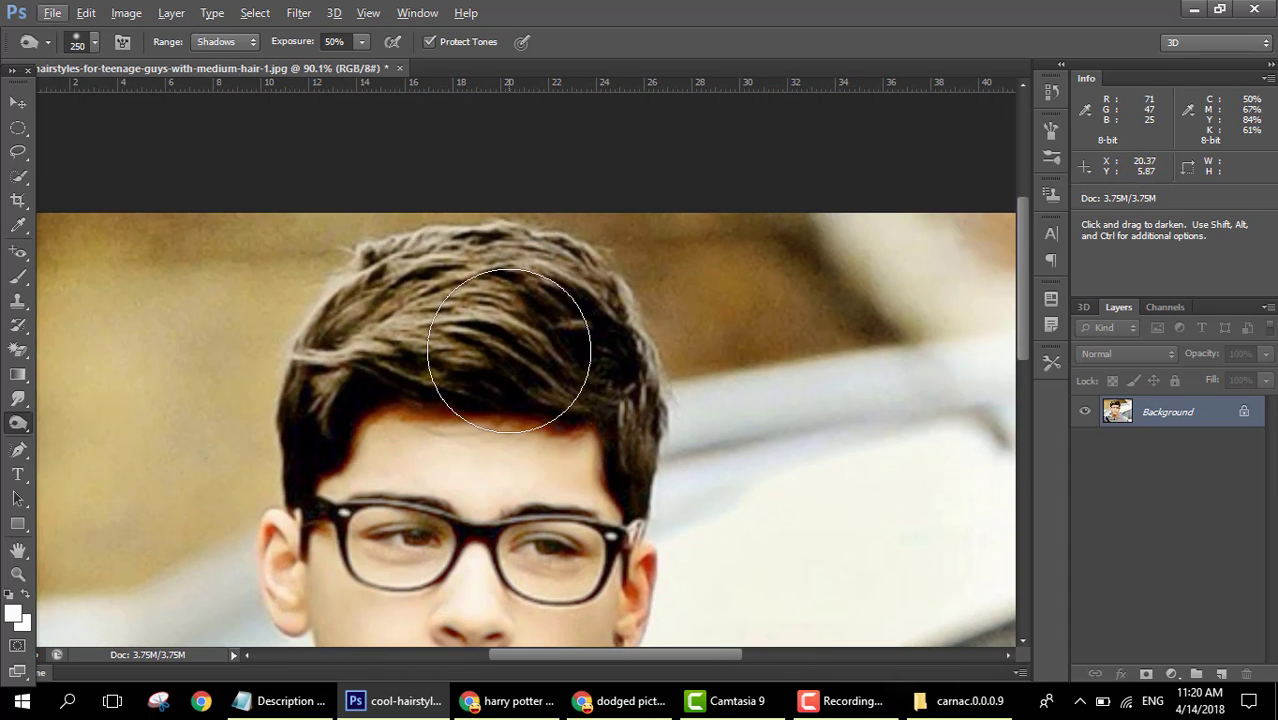
mouse_move(508, 350)
mouse_down()
mouse_move(494, 315)
mouse_move(372, 319)
mouse_move(488, 301)
mouse_move(429, 322)
mouse_move(487, 288)
mouse_move(349, 331)
mouse_move(482, 307)
mouse_move(370, 304)
mouse_move(522, 319)
mouse_move(477, 293)
mouse_move(563, 339)
mouse_move(611, 374)
mouse_move(651, 503)
mouse_move(604, 401)
mouse_move(344, 367)
mouse_move(265, 476)
mouse_move(327, 389)
mouse_move(533, 377)
mouse_move(496, 418)
mouse_move(531, 307)
mouse_move(378, 318)
mouse_move(392, 451)
mouse_up()
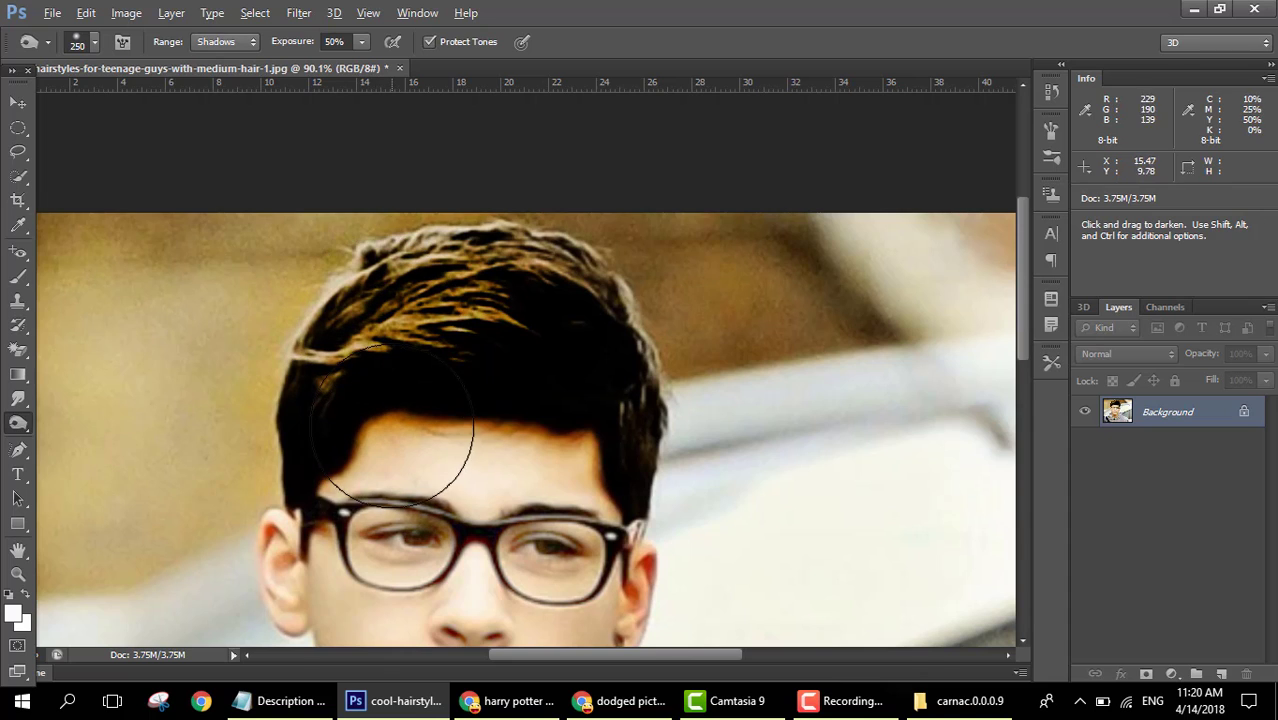
Step: Burn the shadows around the eyebrows and glasses, and over the dark shoulder strap and the hoodie beside it
scroll(392, 451, down, 2)
scroll(390, 420, down, 1)
mouse_move(391, 385)
mouse_down()
mouse_move(608, 416)
mouse_move(518, 432)
mouse_move(351, 406)
mouse_move(605, 443)
mouse_move(579, 444)
mouse_move(412, 423)
mouse_move(370, 402)
mouse_up()
scroll(450, 390, down, 2)
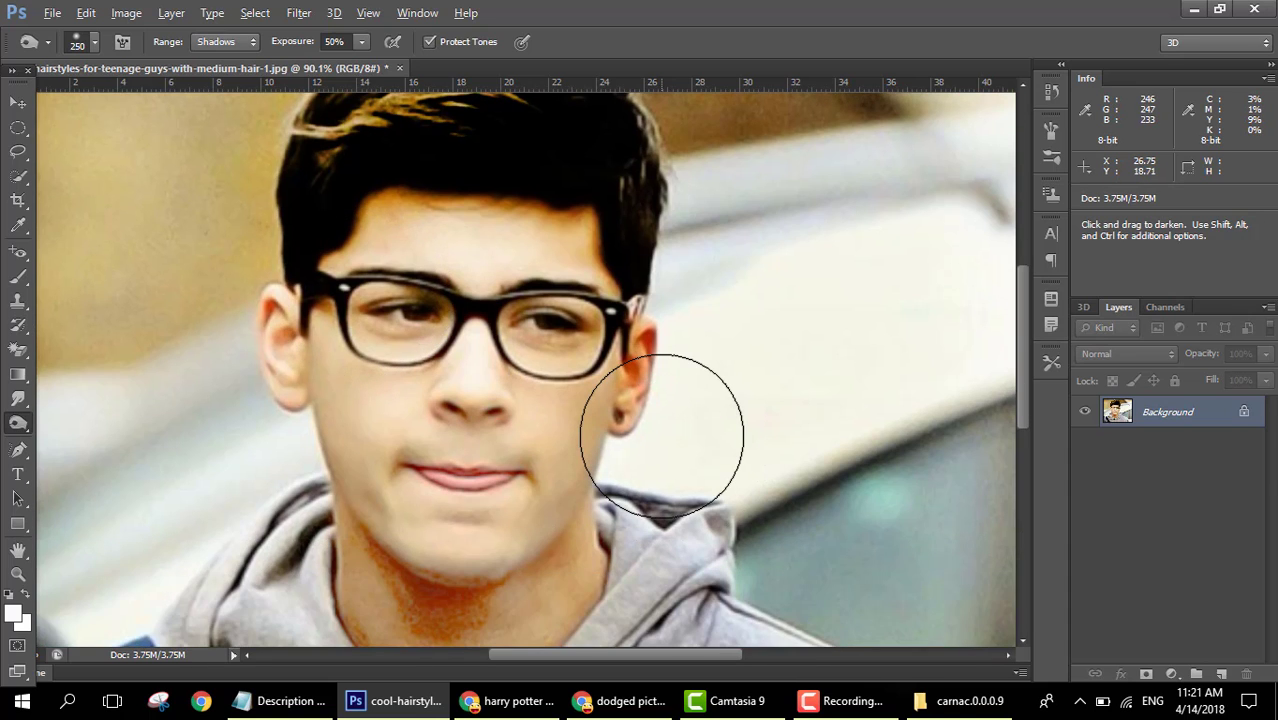
scroll(662, 435, down, 7)
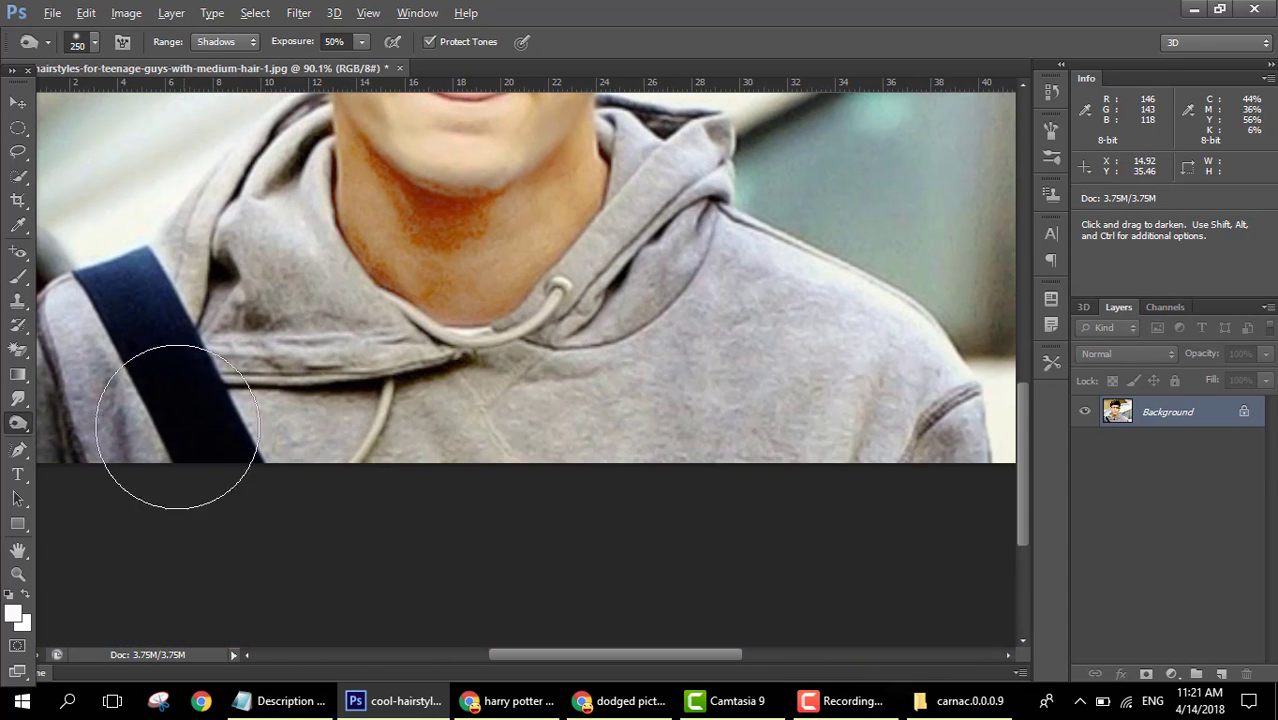
mouse_move(177, 427)
mouse_down()
mouse_move(116, 286)
mouse_move(199, 489)
mouse_move(130, 268)
mouse_move(190, 435)
mouse_move(298, 370)
mouse_up()
Step: Burn over the hair and its outer edges once more with the whole portrait in view
key(ctrl+0)
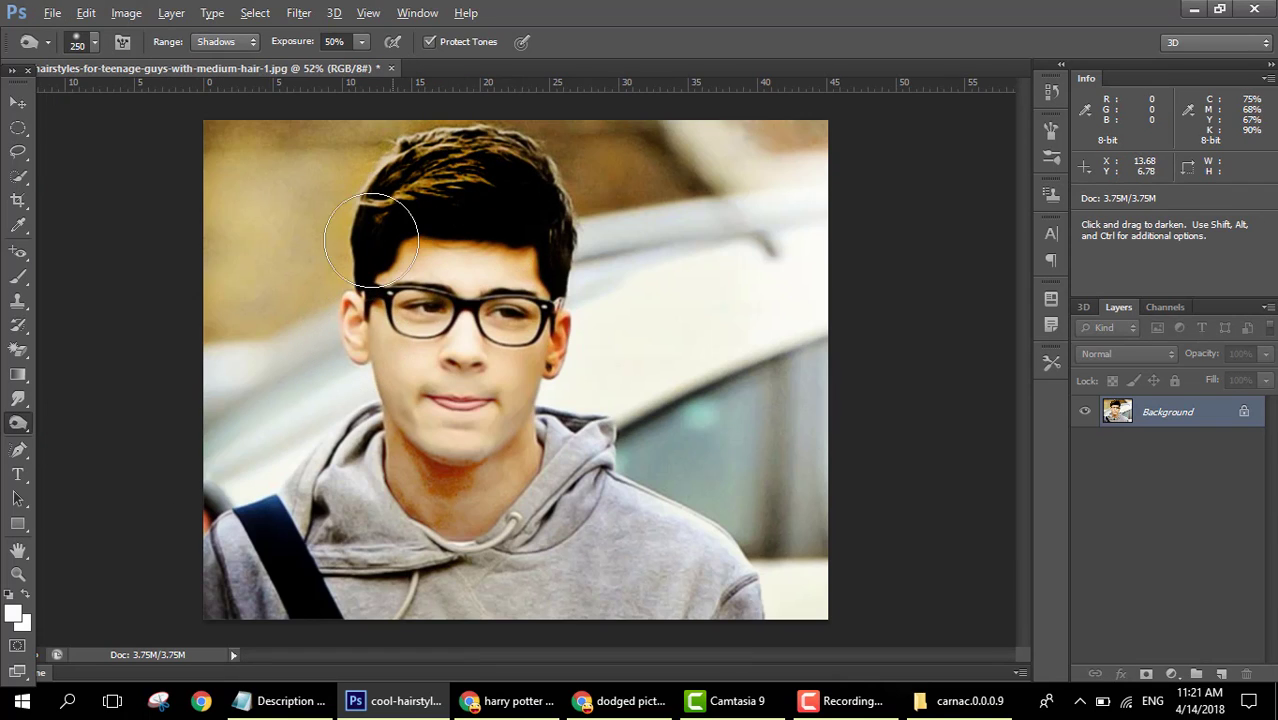
drag(478, 169, 570, 293)
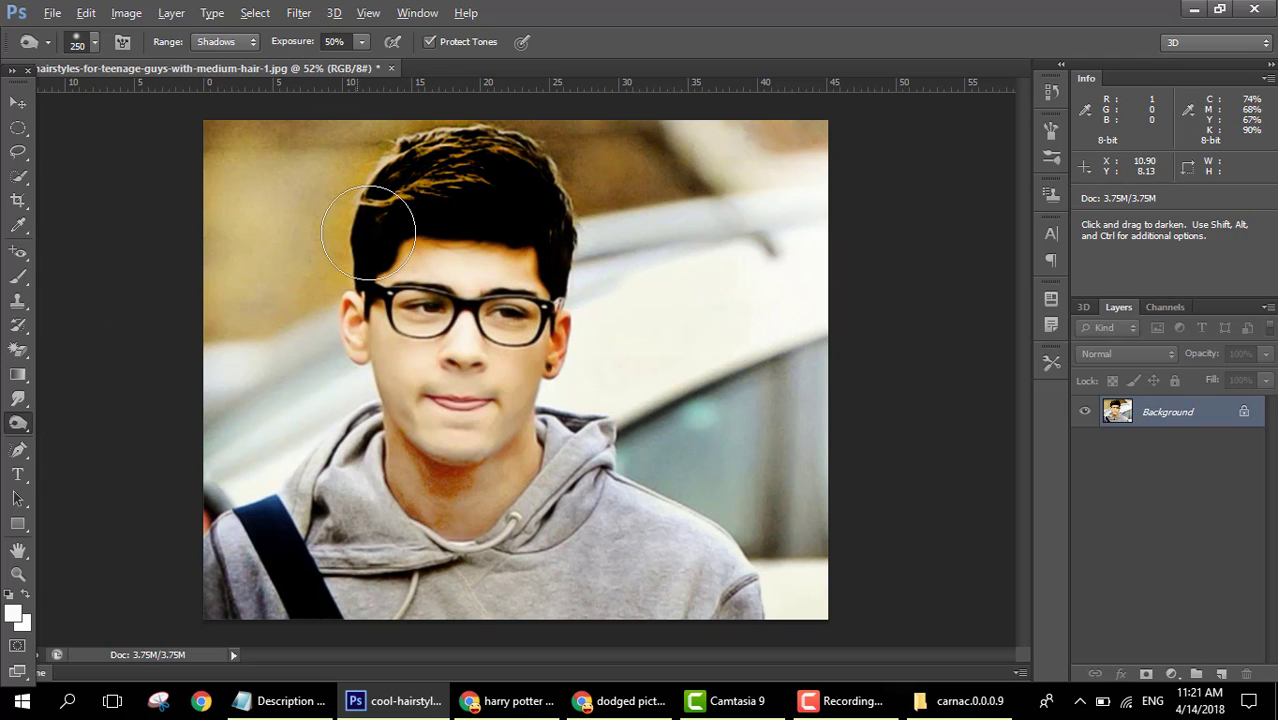
key(alt)
Step: Saturate the man's face with the Sponge tool in Saturate mode at 50% flow
right_click(14, 430)
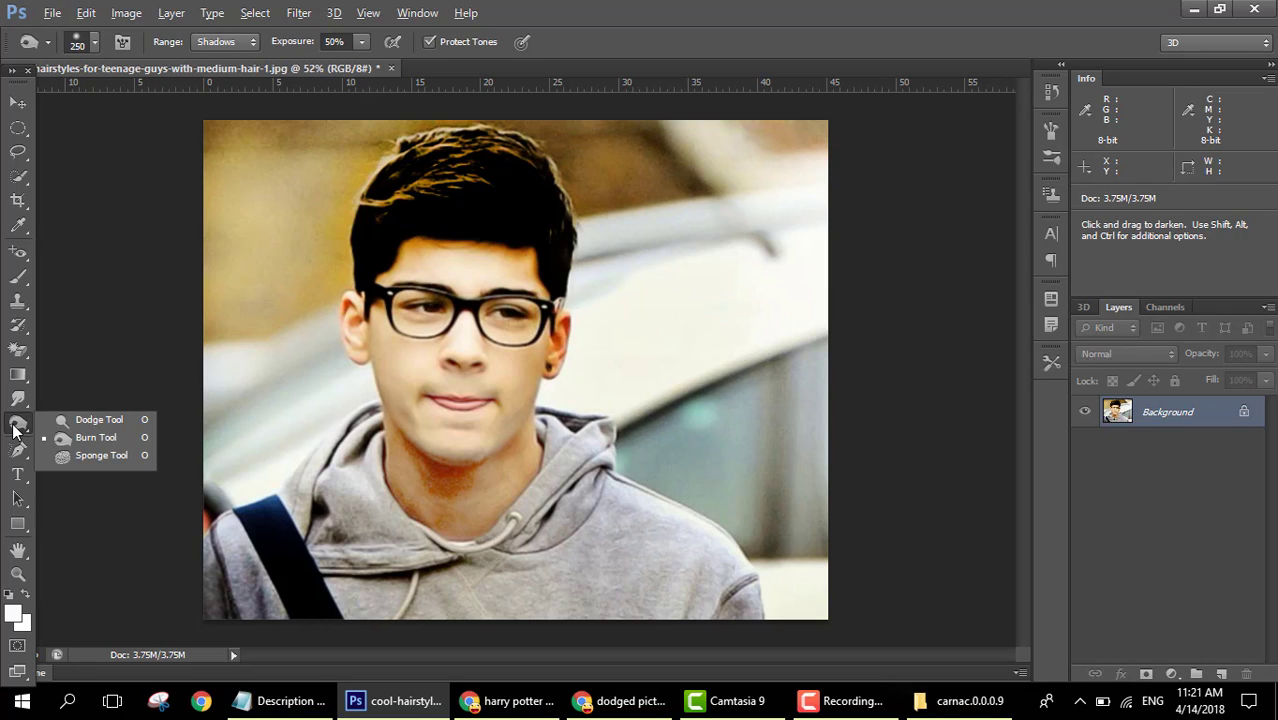
click(105, 463)
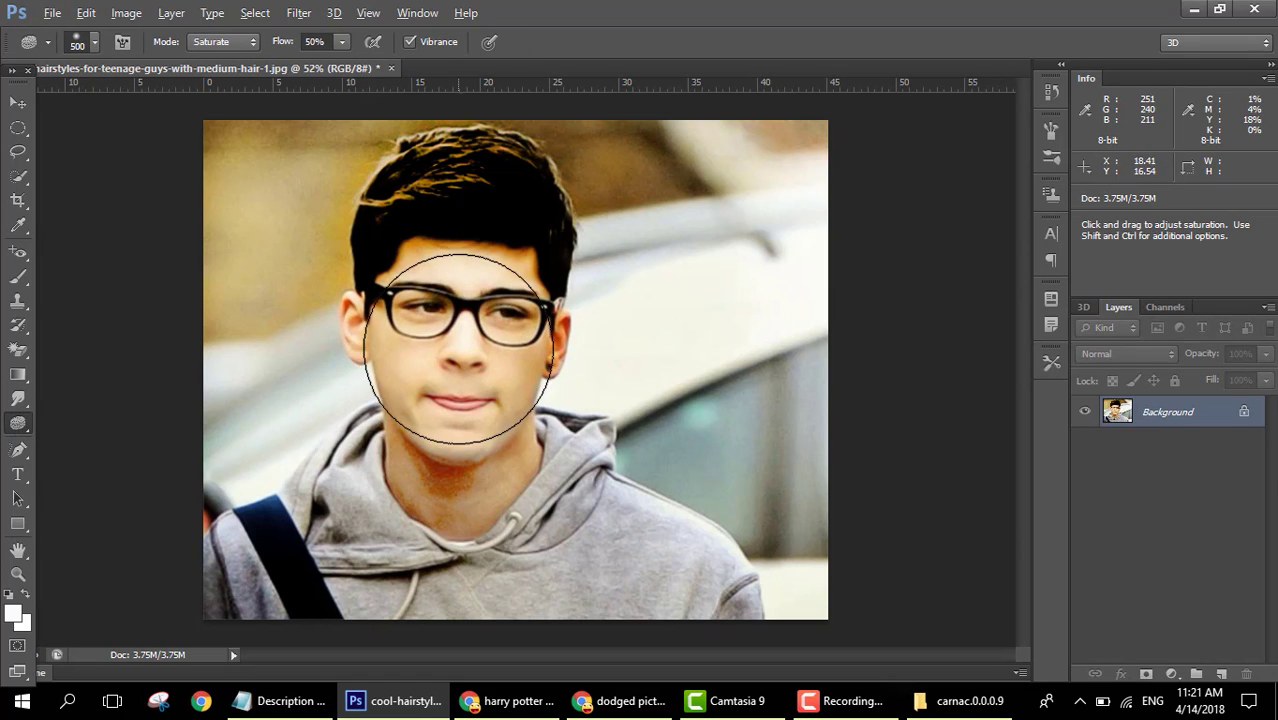
mouse_move(459, 349)
mouse_down()
mouse_move(462, 402)
mouse_move(421, 321)
mouse_move(479, 326)
mouse_move(462, 407)
mouse_move(362, 395)
mouse_move(384, 347)
mouse_move(478, 390)
mouse_move(436, 464)
mouse_move(370, 309)
mouse_up()
Step: Set the Sponge tool to Desaturate and drain the colour from the man's face, hoodie and the car behind him
click(250, 44)
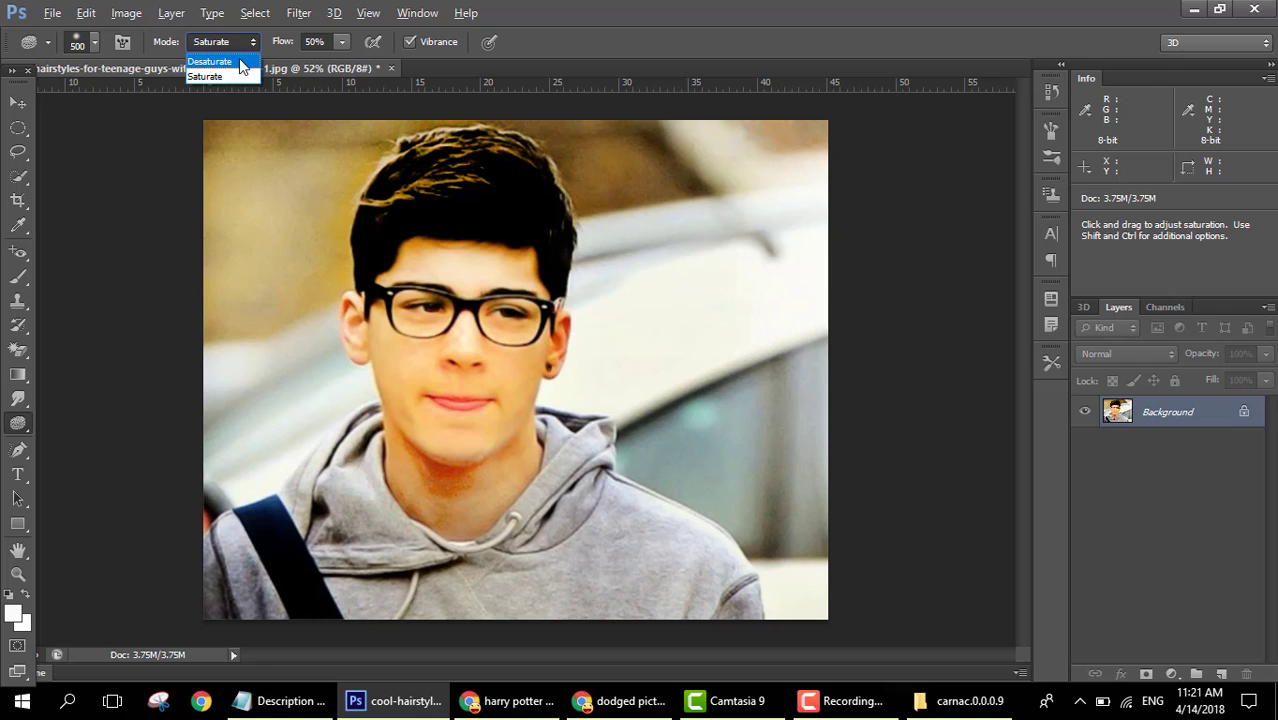
click(239, 60)
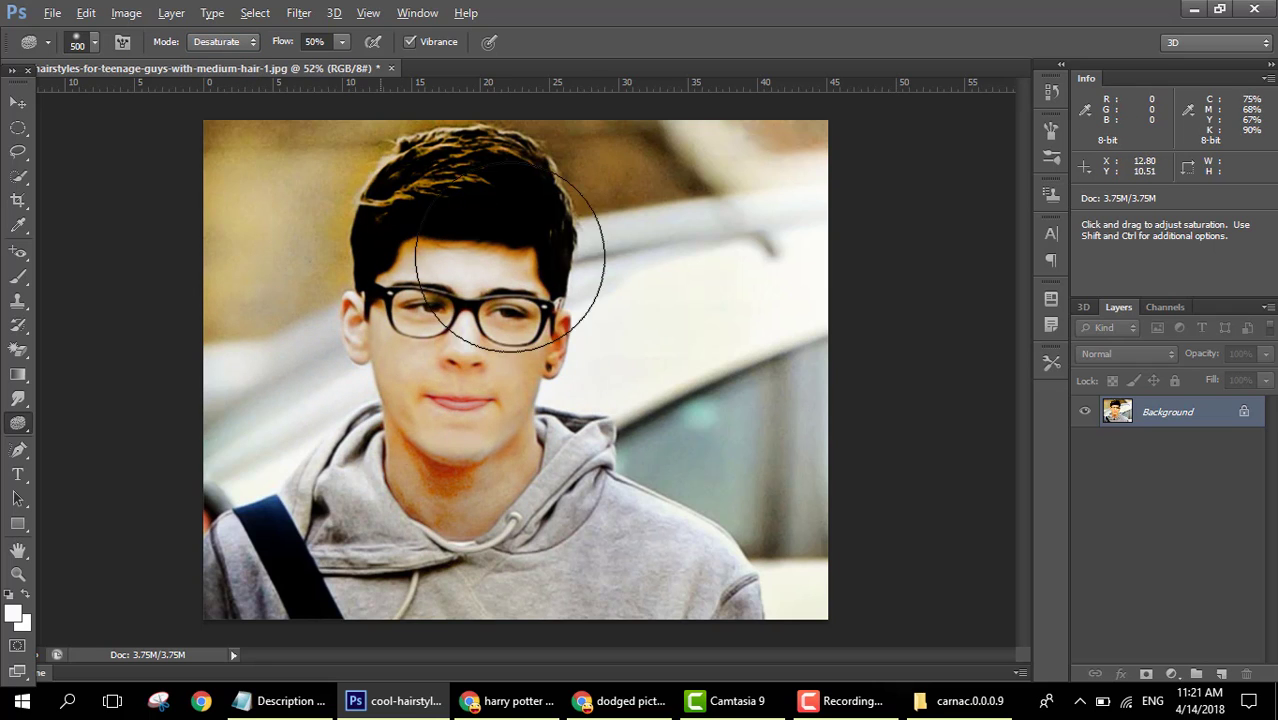
mouse_move(510, 257)
mouse_down()
mouse_move(421, 395)
mouse_move(494, 219)
mouse_move(424, 370)
mouse_move(577, 256)
mouse_move(550, 381)
mouse_move(459, 288)
mouse_move(599, 402)
mouse_move(461, 332)
mouse_up()
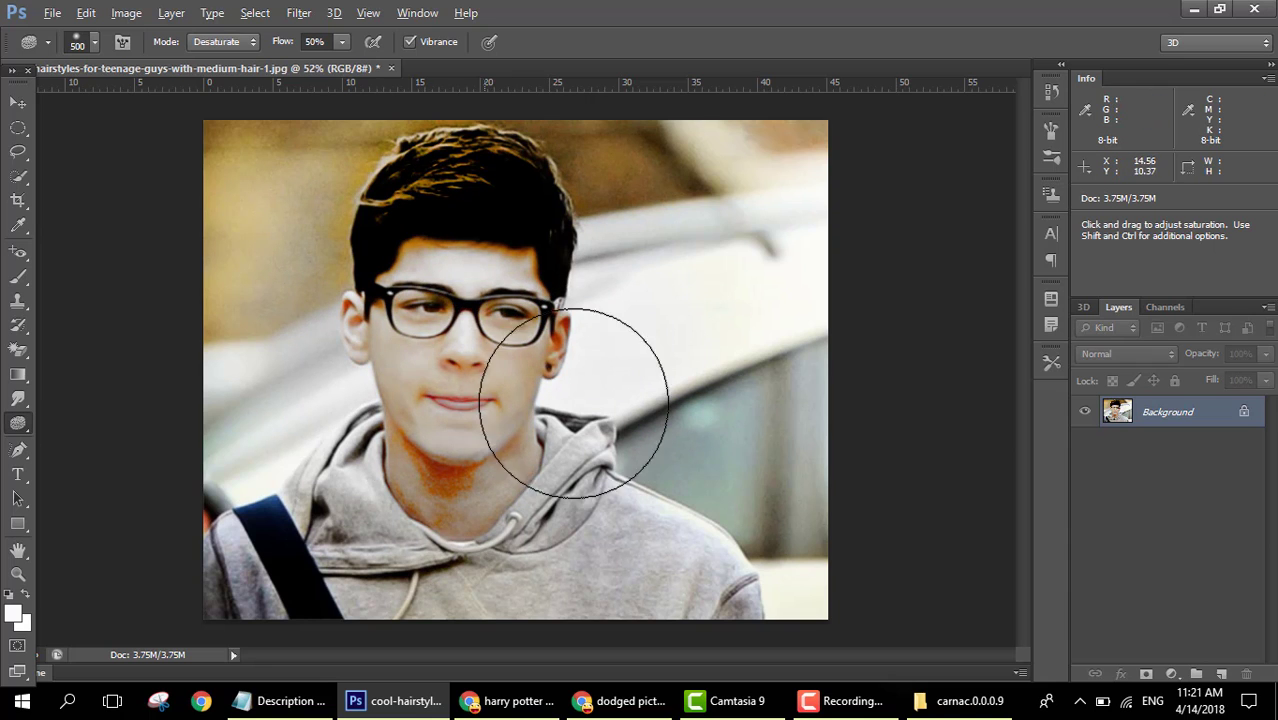
mouse_move(574, 403)
mouse_down()
mouse_move(411, 341)
mouse_move(542, 467)
mouse_move(559, 245)
mouse_move(355, 414)
mouse_move(570, 286)
mouse_move(287, 377)
mouse_move(560, 511)
mouse_move(483, 221)
mouse_up()
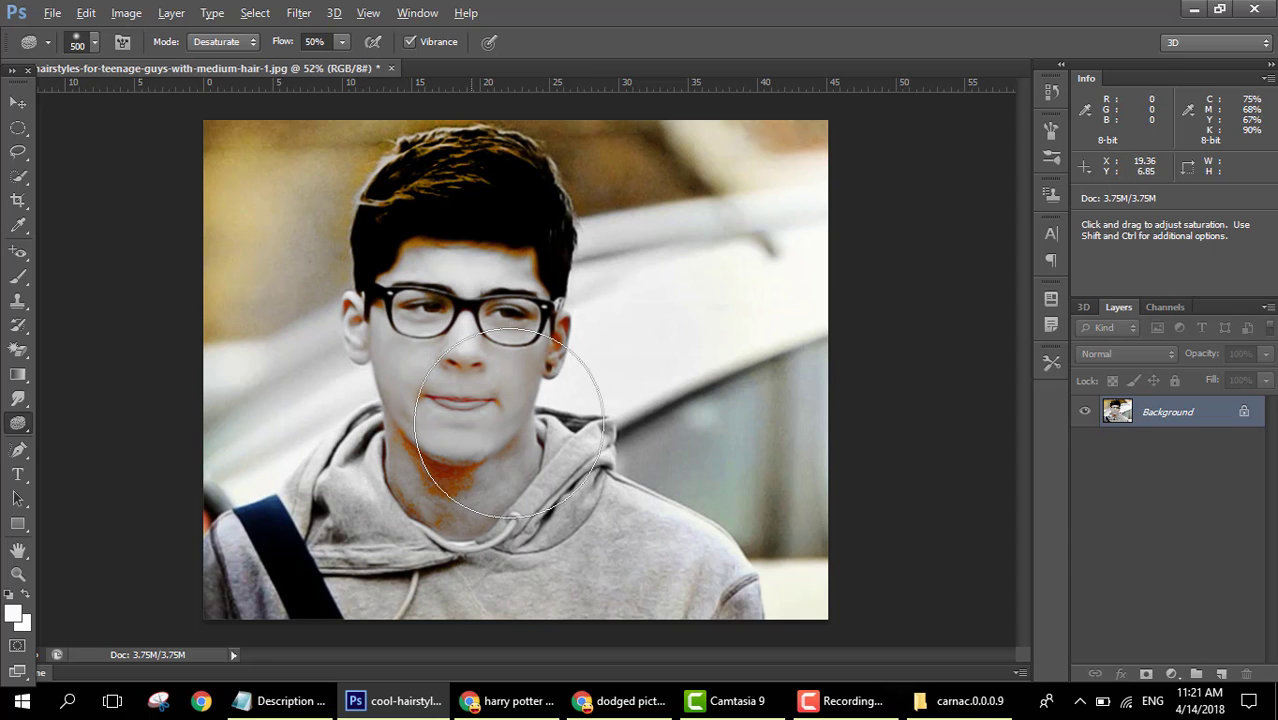
Step: Undo the last five strokes on the portrait
key(ctrl+alt+z)
key(ctrl+alt+z)
key(ctrl+alt+z)
key(ctrl+alt+z)
key(ctrl+alt+z)
Step: Set the Sponge tool's mode to Saturate and reopen the original hairstyle portrait from the desktop
click(222, 41)
click(222, 60)
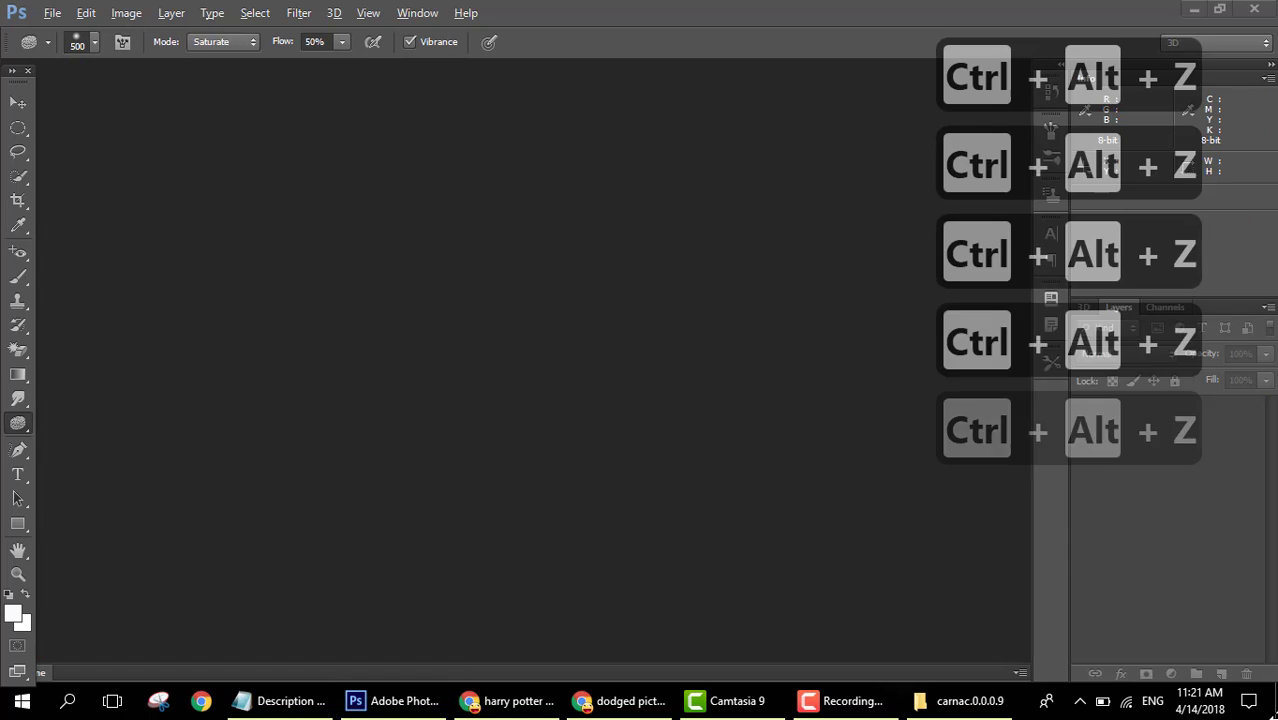
click(1192, 10)
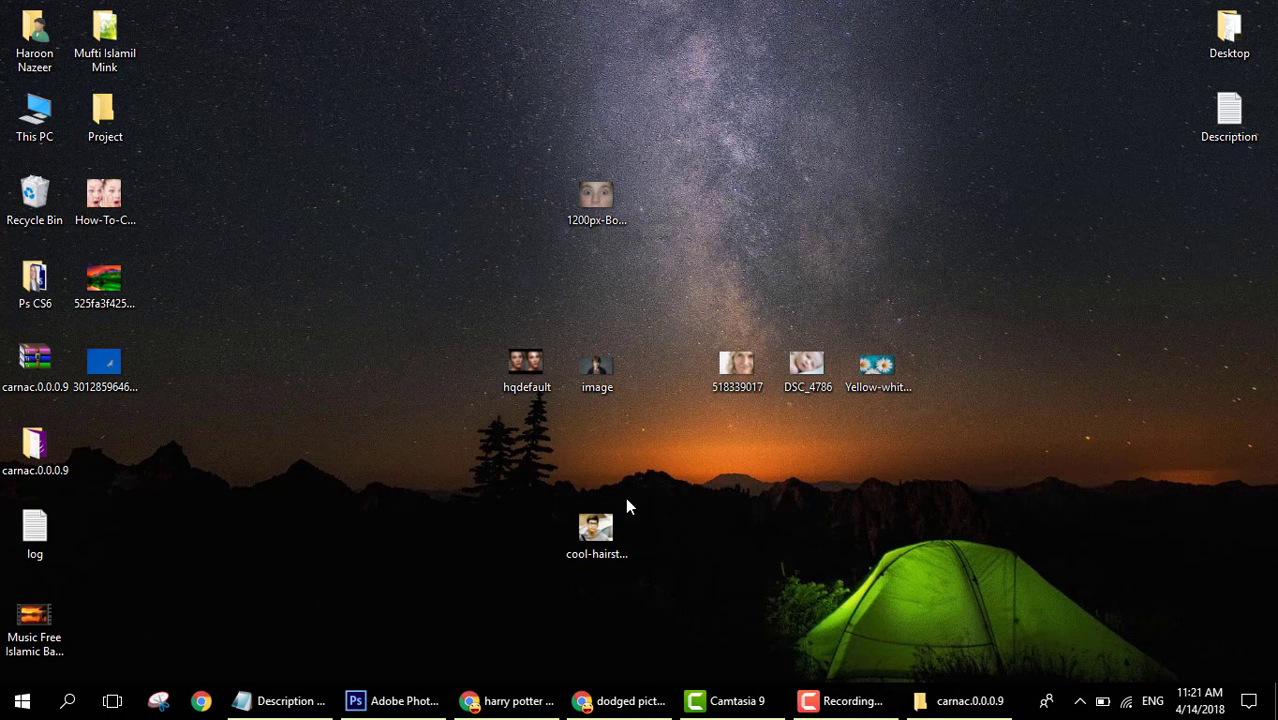
drag(597, 507, 541, 405)
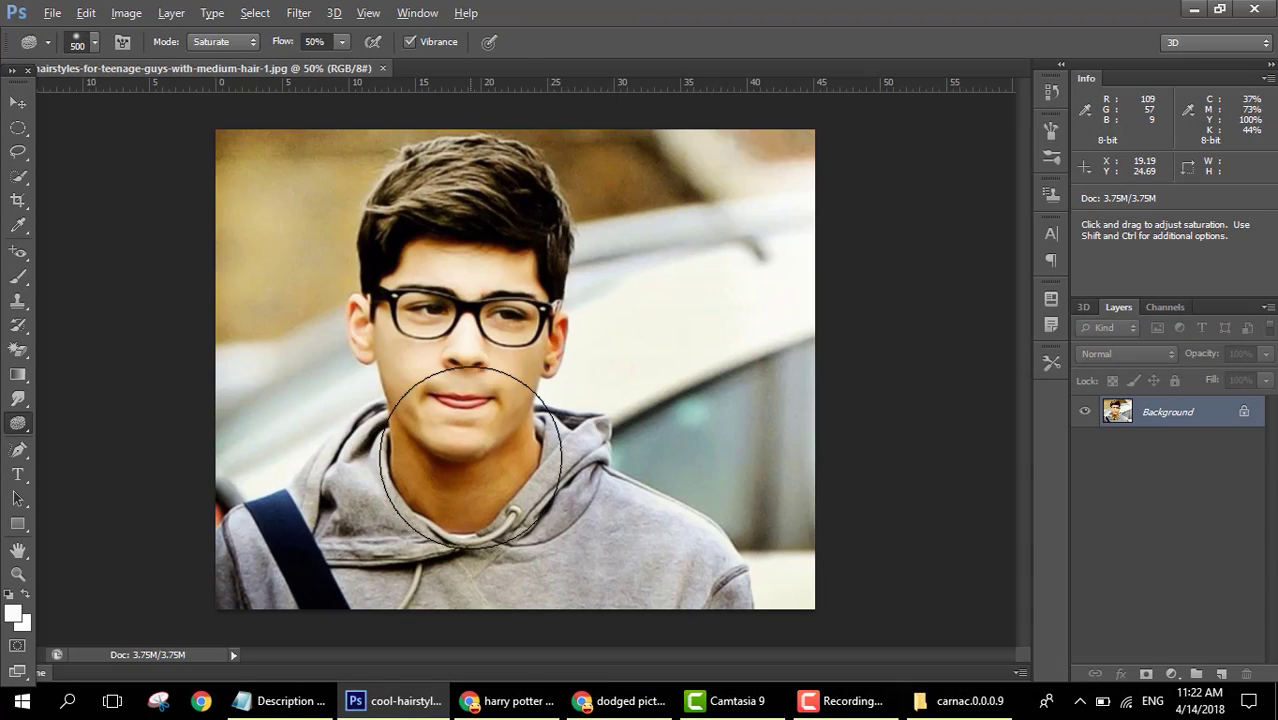
Step: Boost the colour of the man's face and hair using a 500 px Sponge brush in Saturate mode at 50% flow
scroll(485, 370, up, 1)
mouse_move(470, 457)
mouse_down()
mouse_move(400, 342)
mouse_move(428, 357)
mouse_move(485, 285)
mouse_move(430, 340)
mouse_move(442, 457)
mouse_move(428, 371)
mouse_move(565, 262)
mouse_move(442, 295)
mouse_move(371, 245)
mouse_up()
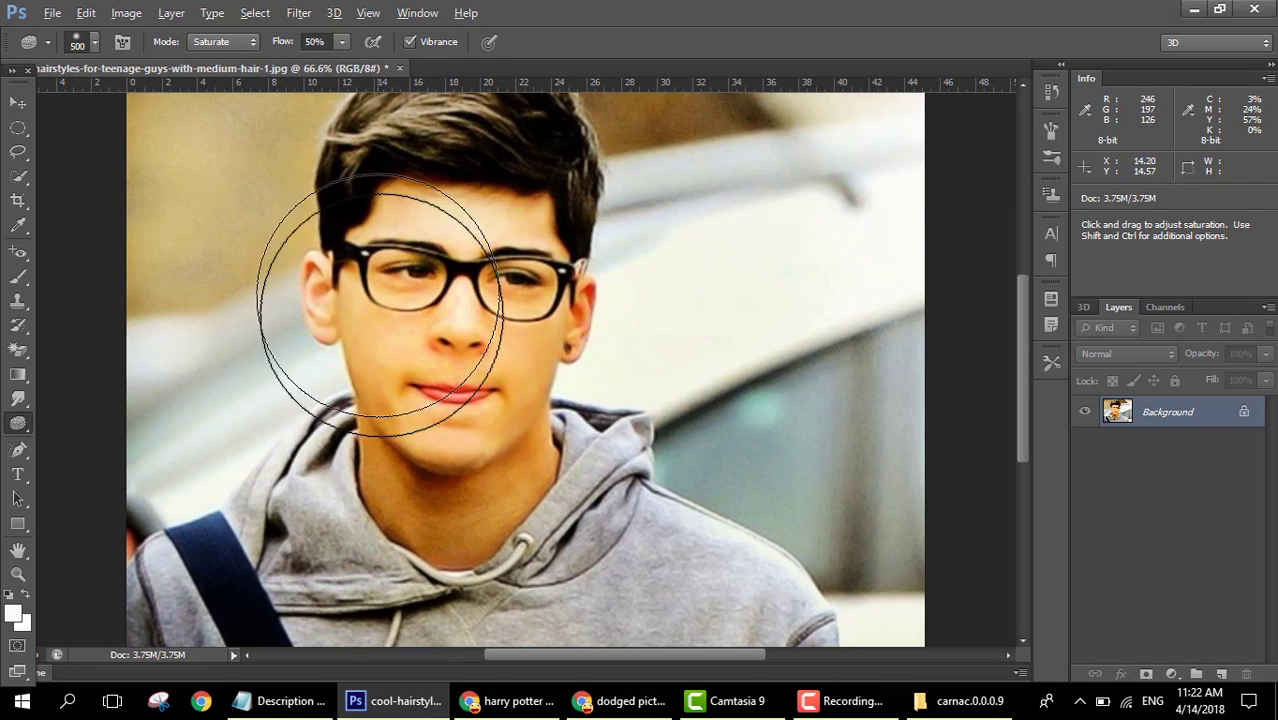
scroll(330, 340, down, 3)
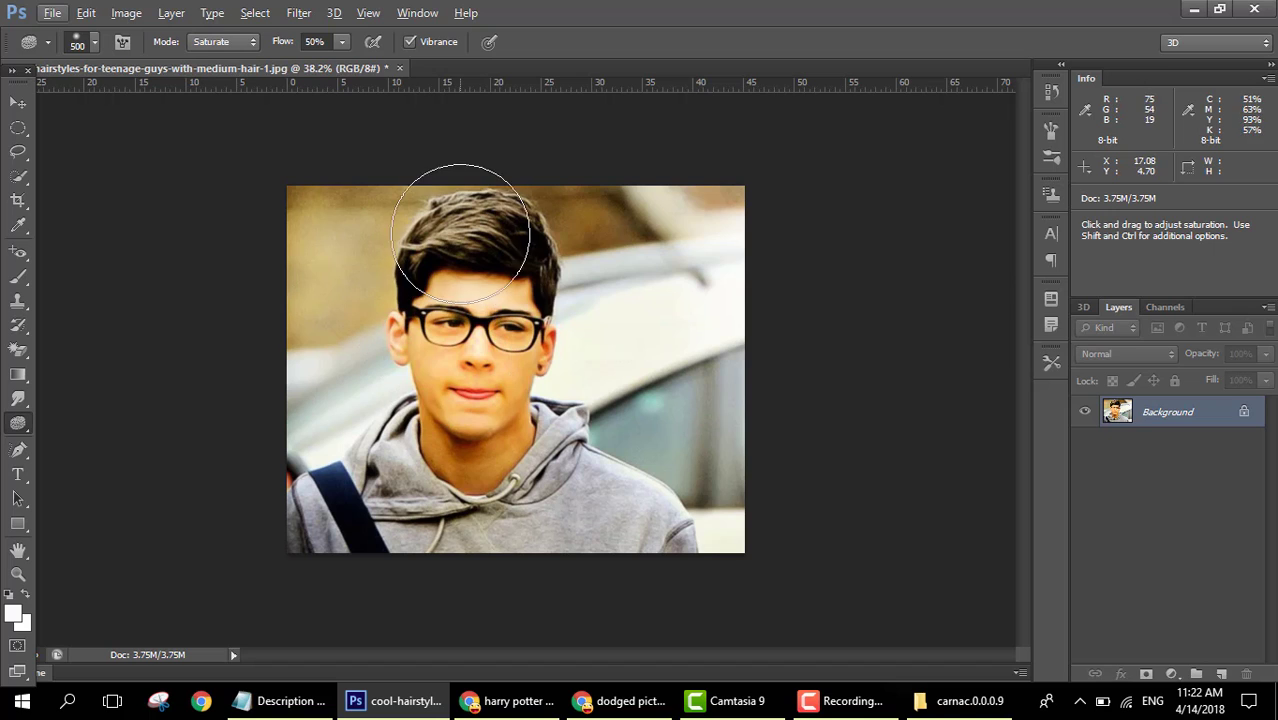
mouse_move(441, 236)
mouse_down()
mouse_move(303, 368)
mouse_move(302, 436)
mouse_move(655, 302)
mouse_move(653, 469)
mouse_move(657, 268)
mouse_move(694, 424)
mouse_move(558, 390)
mouse_up()
key(alt)
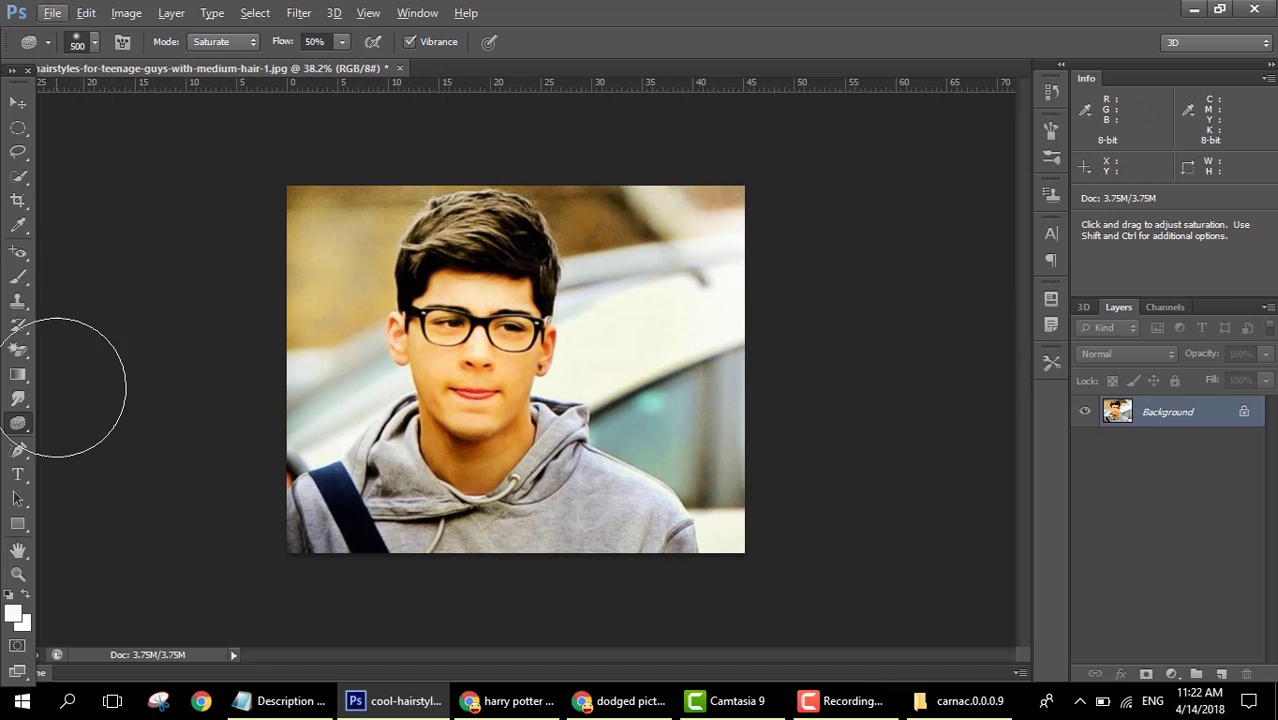
Step: Review the remaining toolbox groups in order: Pen, Type, Path Selection, Rectangle and other shapes, Hand with Rotate View, and Zoom
click(20, 452)
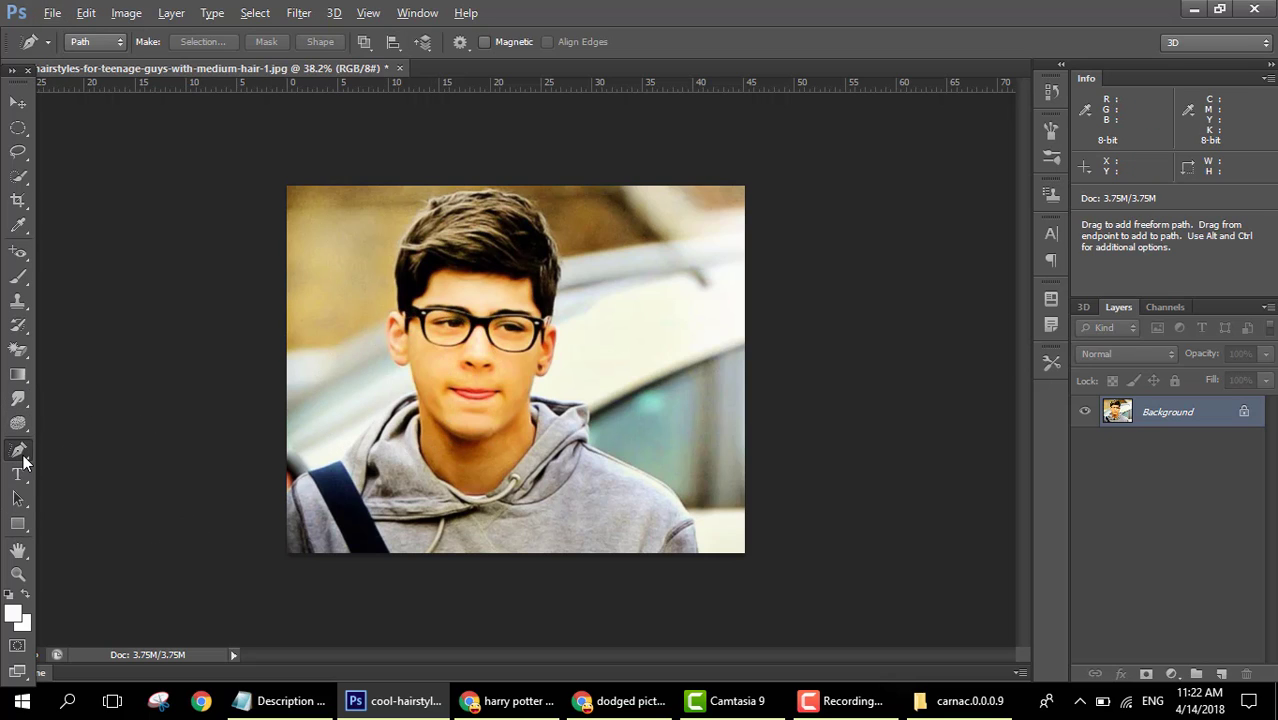
click(19, 474)
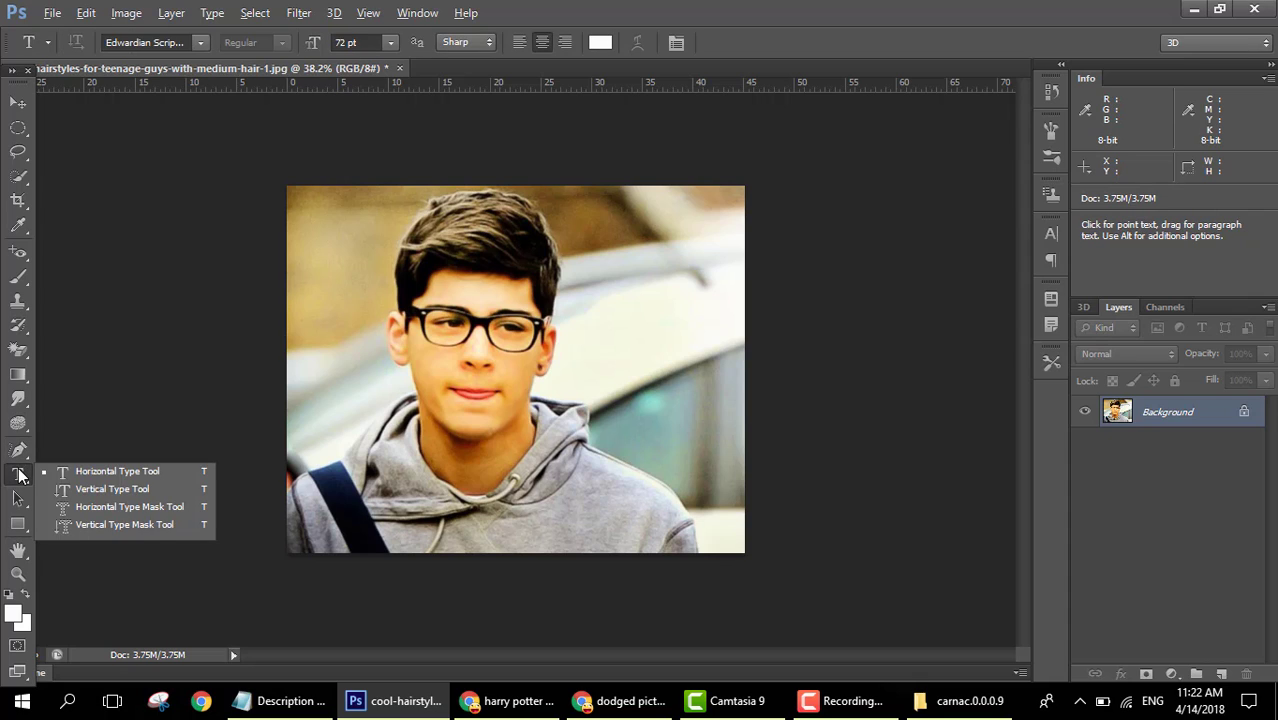
click(20, 497)
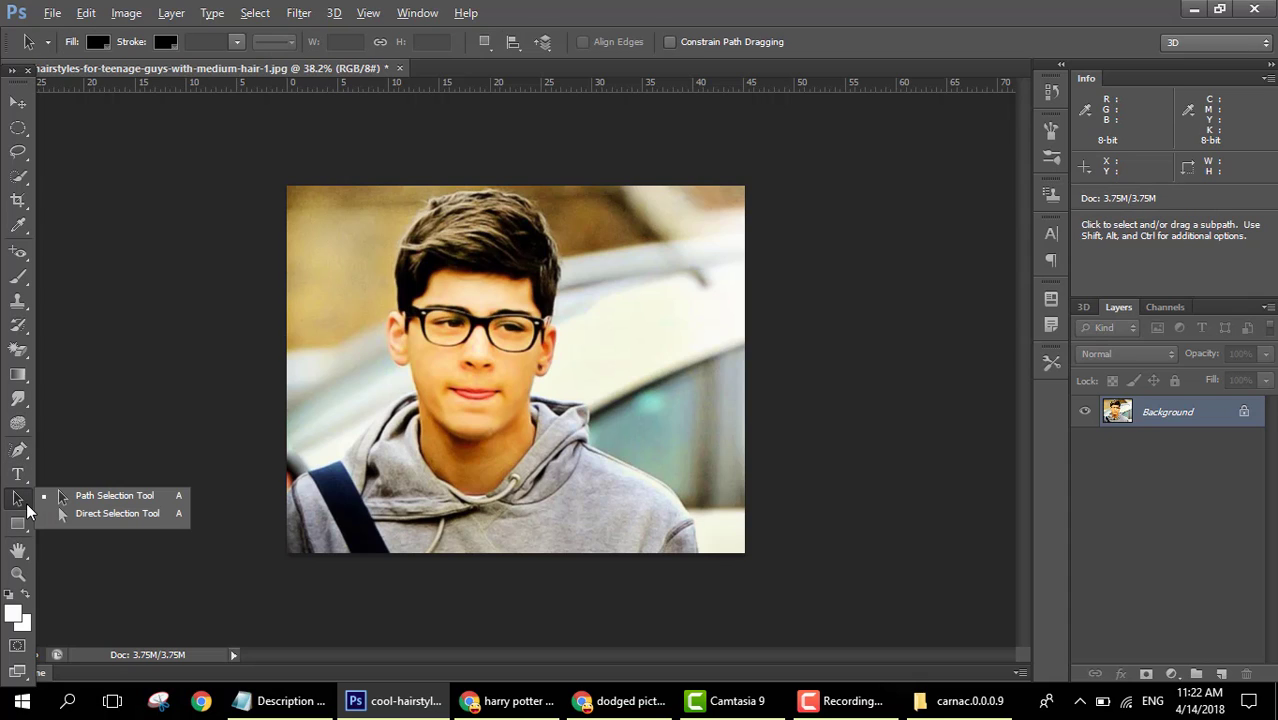
click(19, 524)
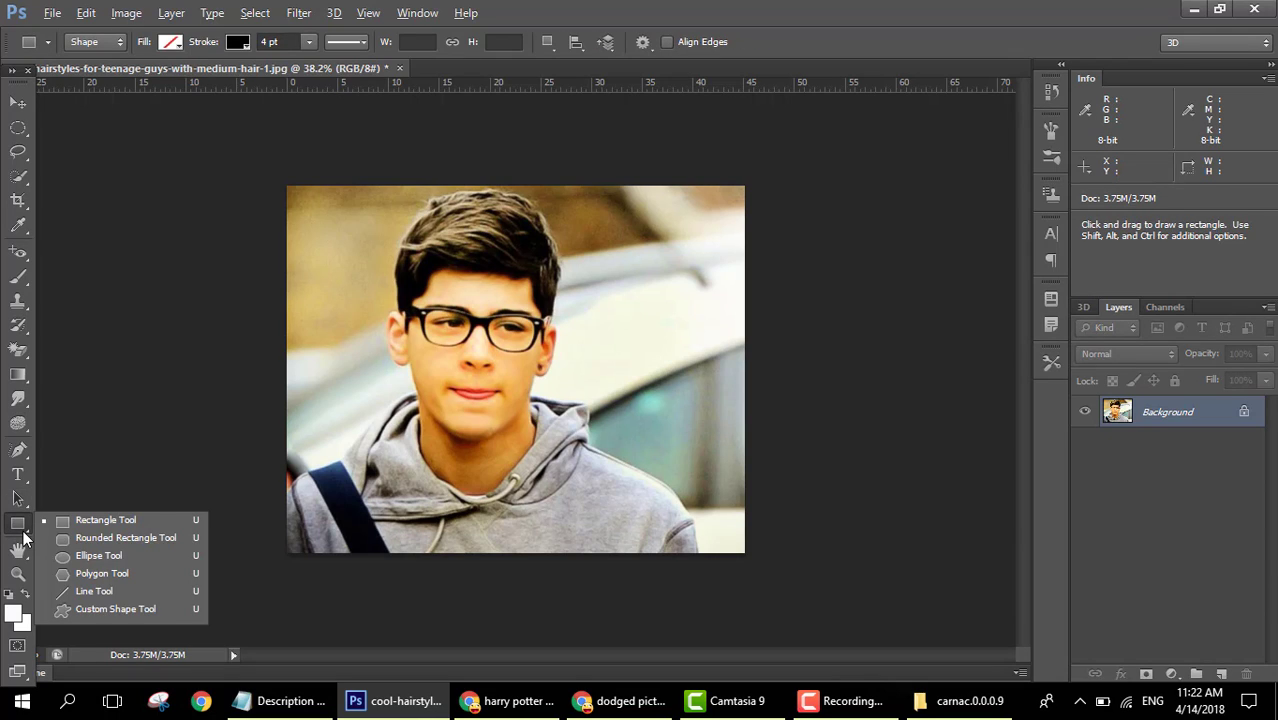
click(23, 530)
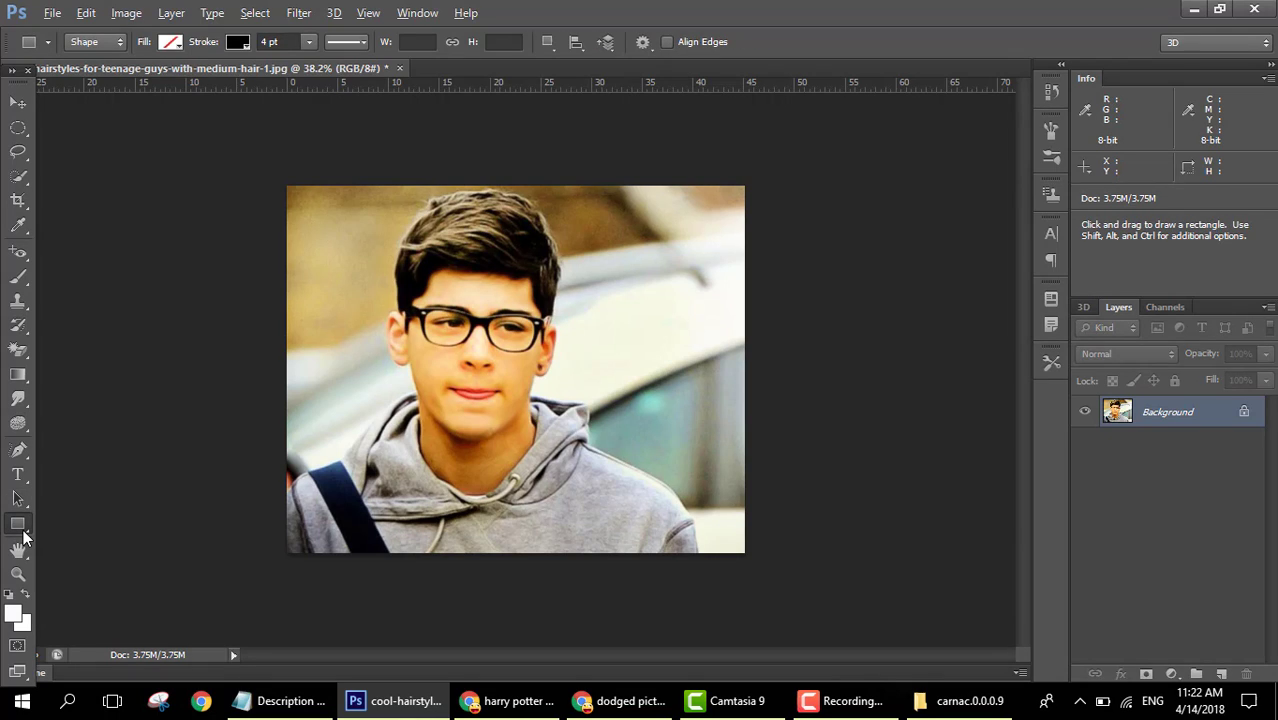
click(23, 530)
click(23, 530)
click(19, 550)
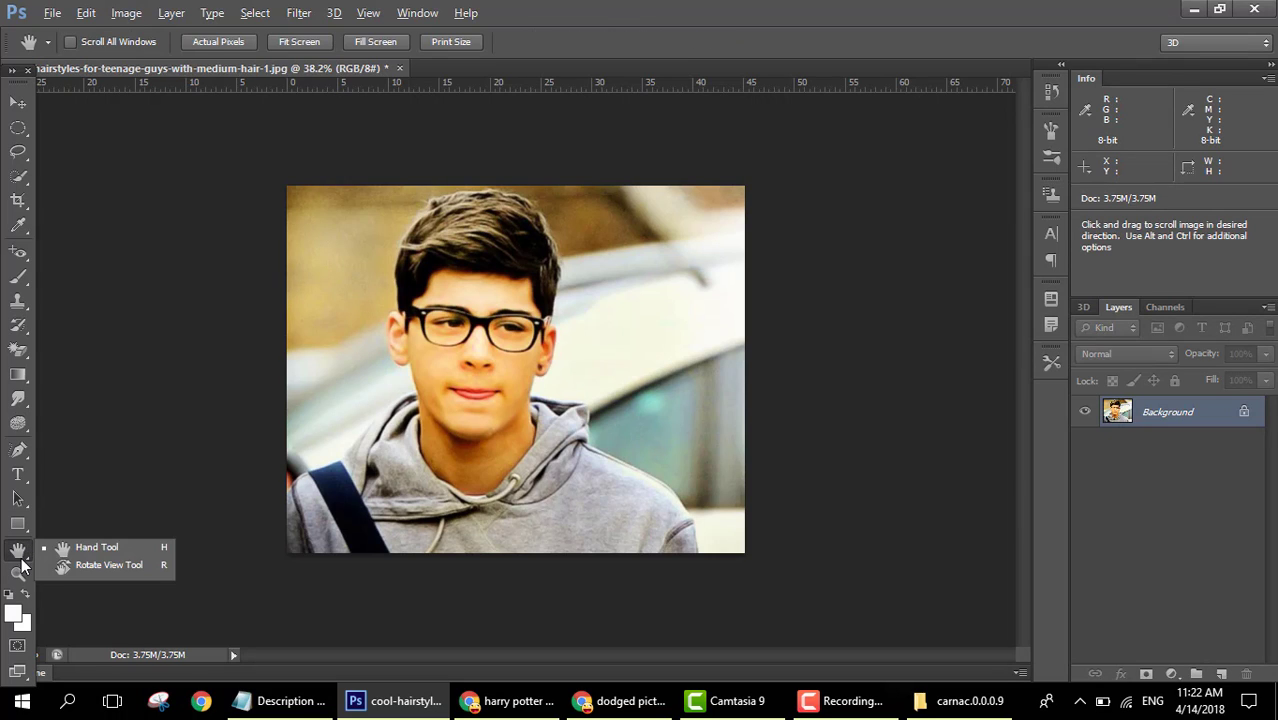
click(20, 568)
click(20, 572)
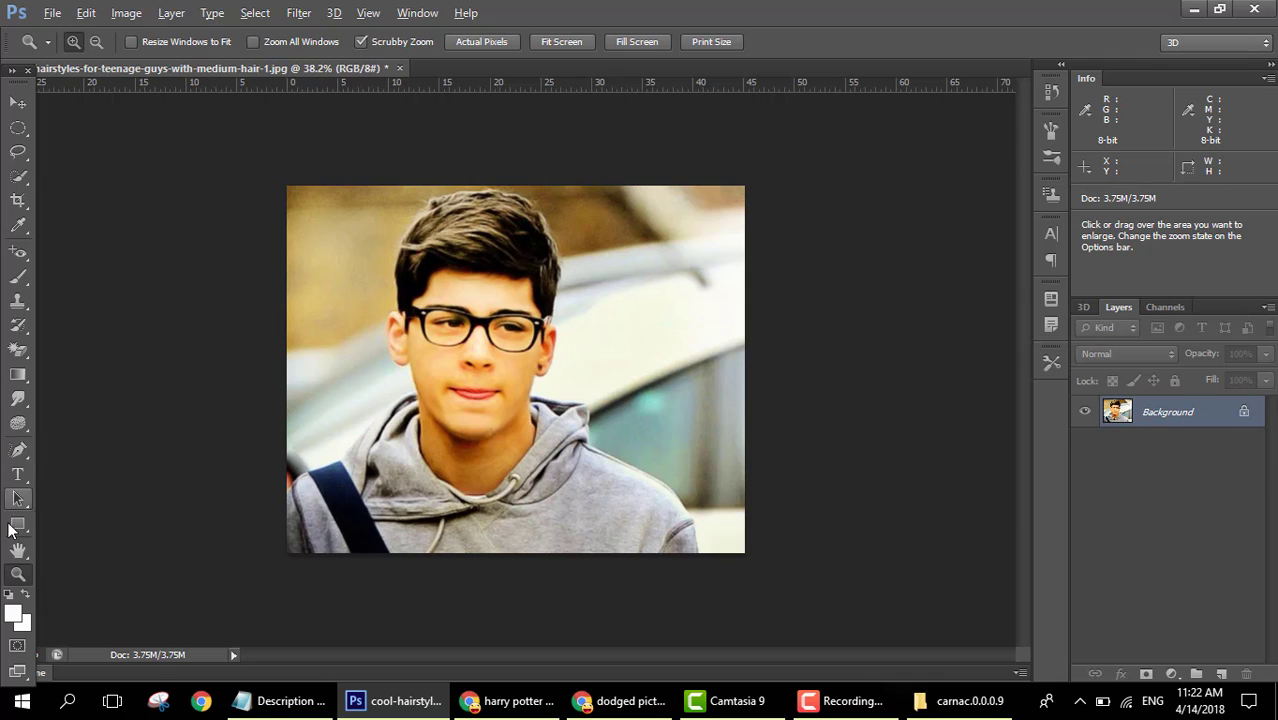